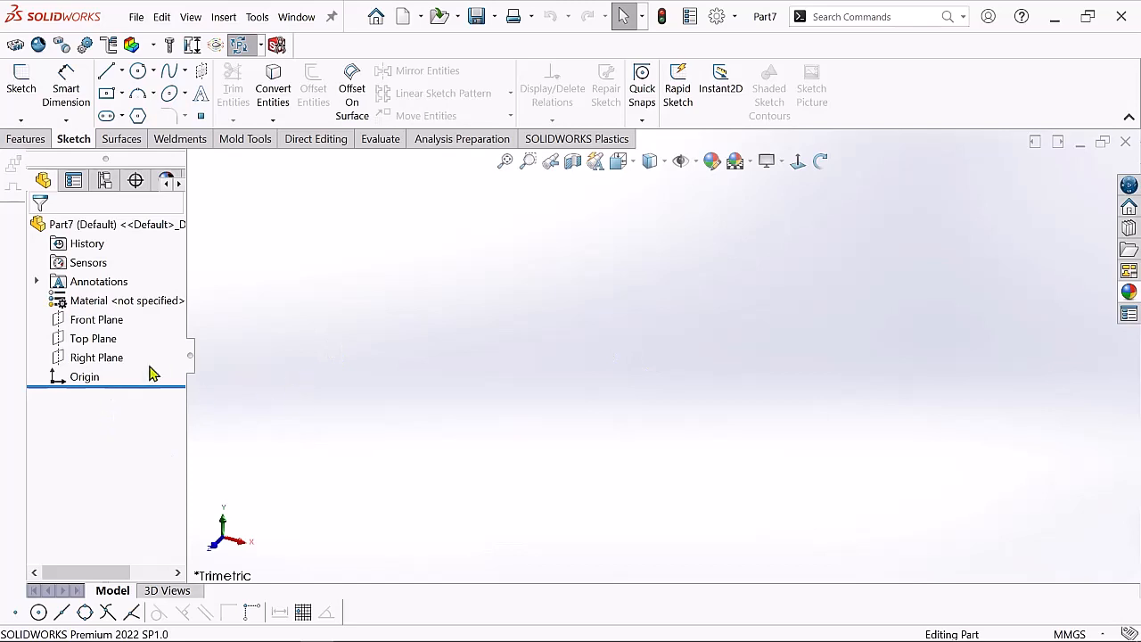
# Start a sketch on the Front Plane and draw a vertical centerline upward from the origin
pyautogui.click(86, 324)
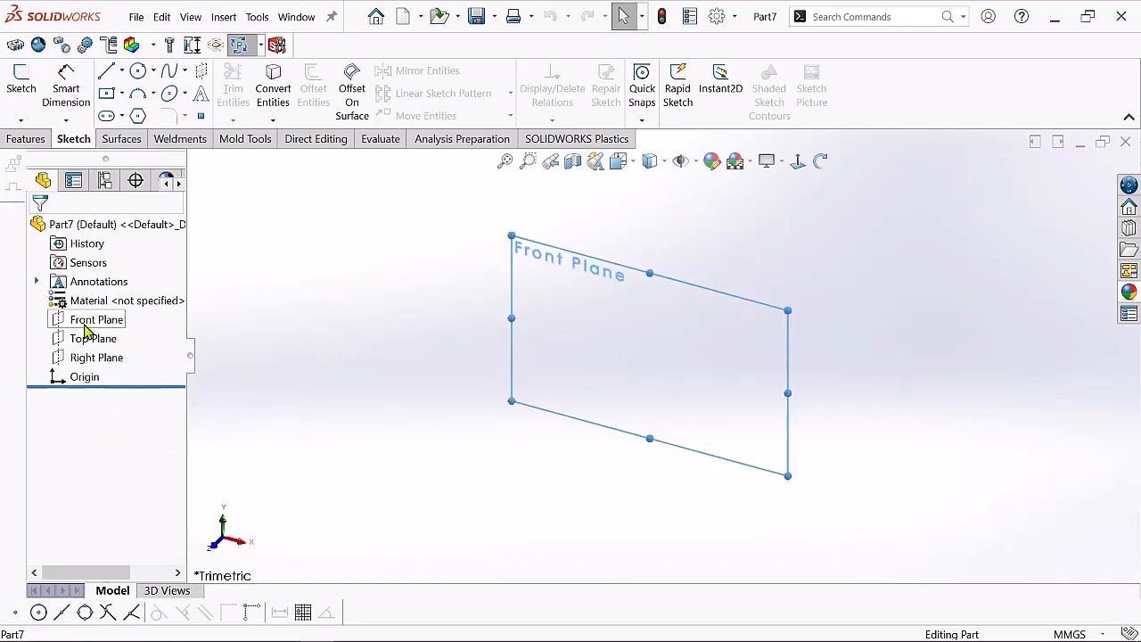
pyautogui.click(94, 303)
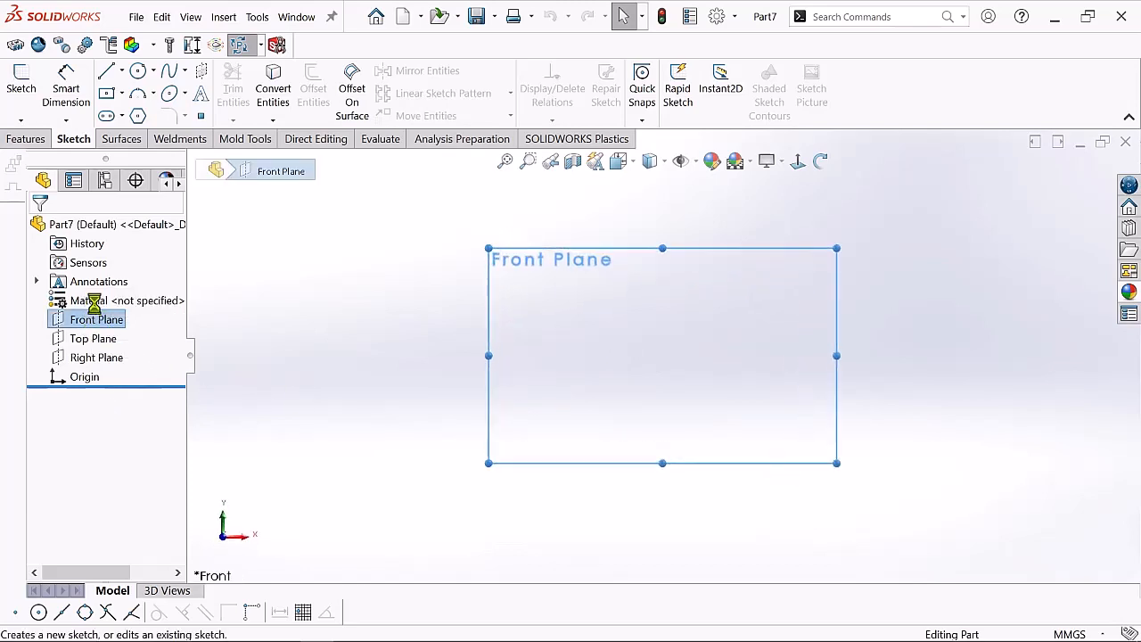
pyautogui.click(122, 73)
pyautogui.click(122, 114)
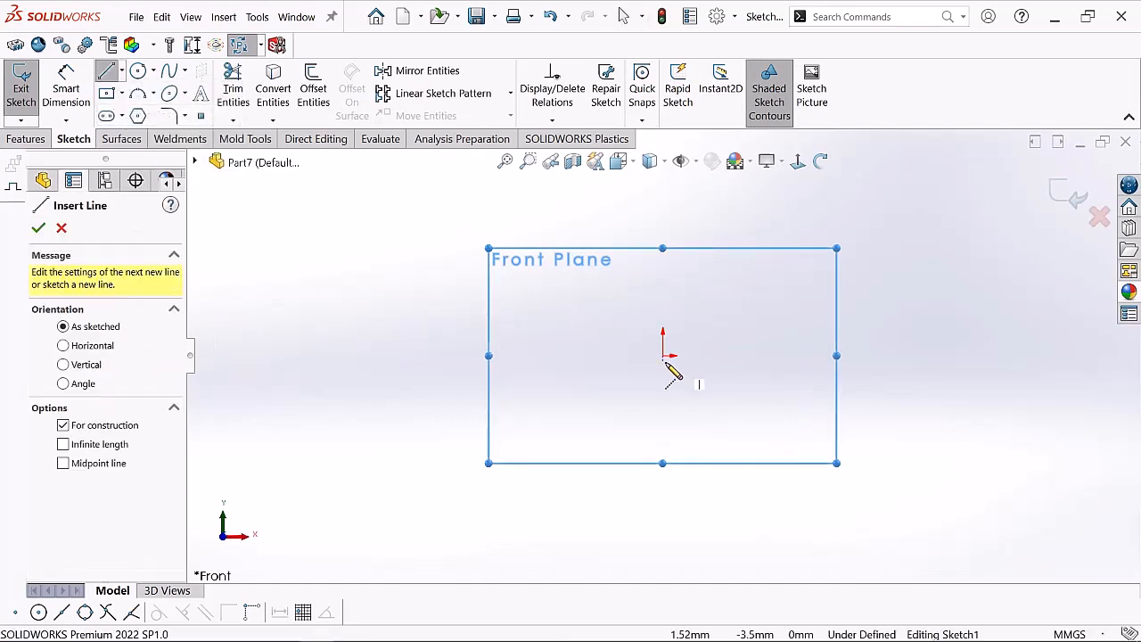
pyautogui.scroll(-1, 666, 365)
pyautogui.click(662, 353)
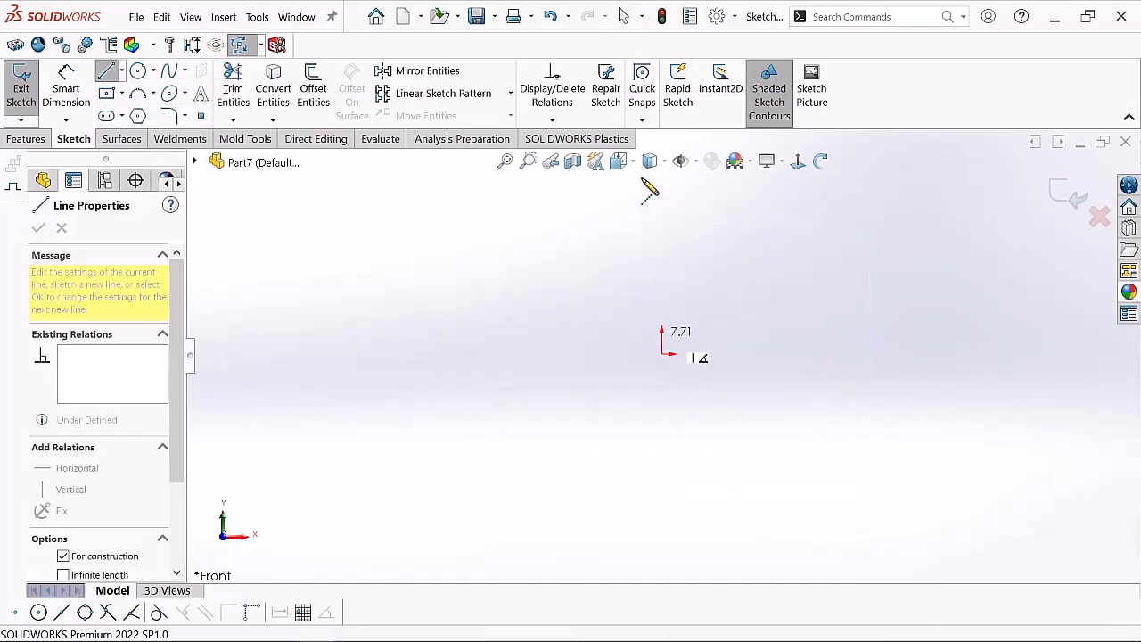
pyautogui.click(661, 187)
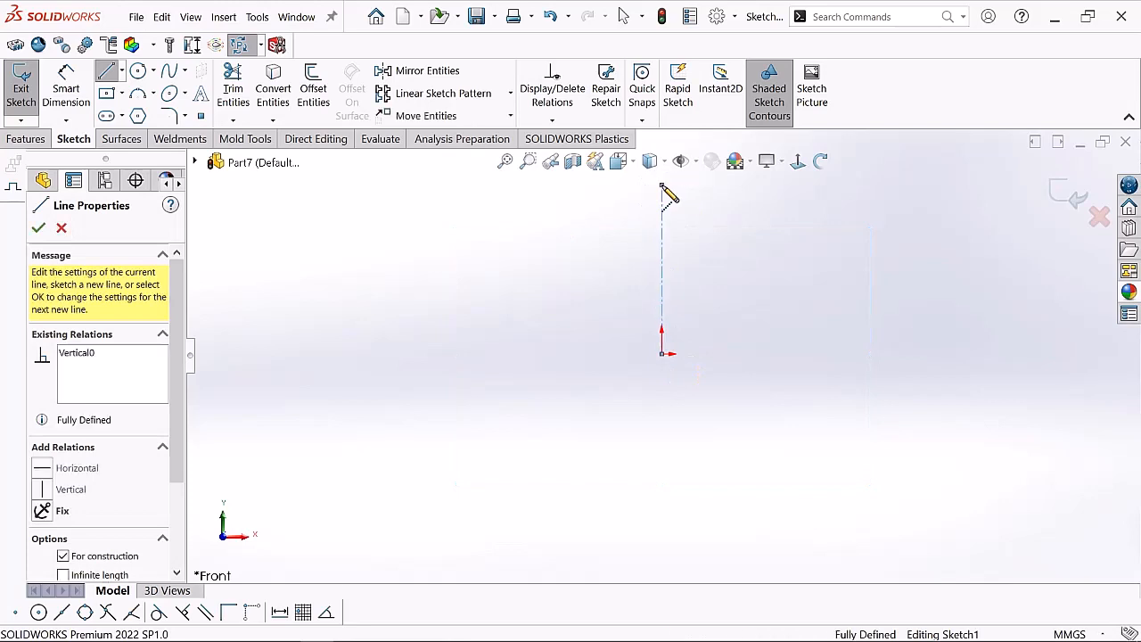
pyautogui.rightClick(661, 187)
pyautogui.click(695, 198)
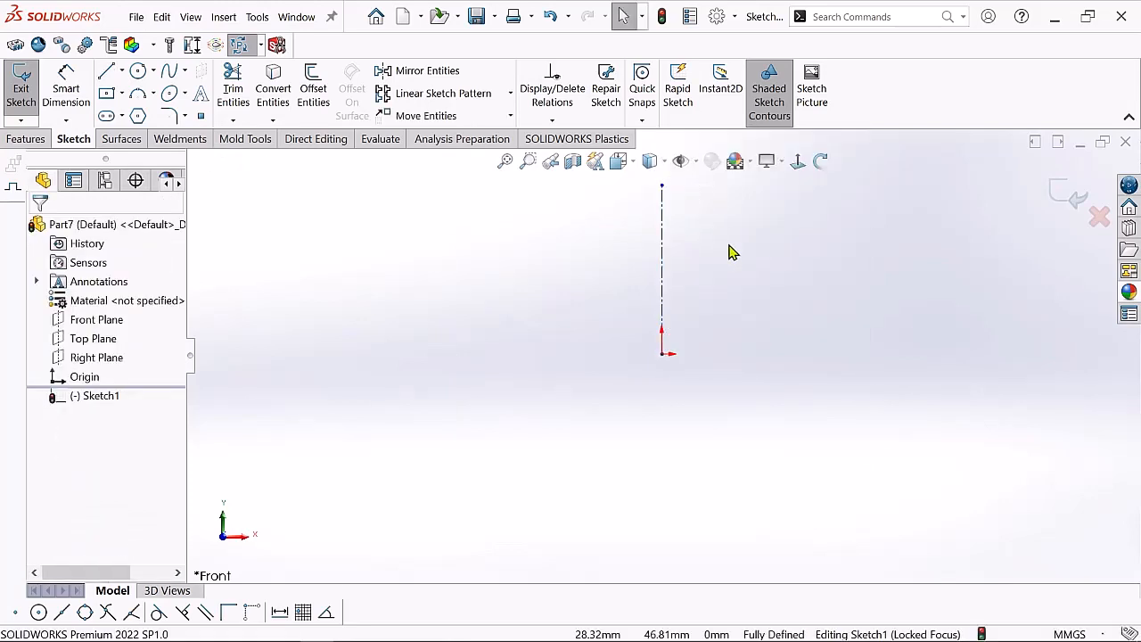
# Draw a horizontal line about 149 mm long from the origin toward the right
pyautogui.scroll(2, 729, 247)
pyautogui.scroll(-1, 728, 251)
pyautogui.scroll(-1, 681, 375)
pyautogui.scroll(-1, 704, 373)
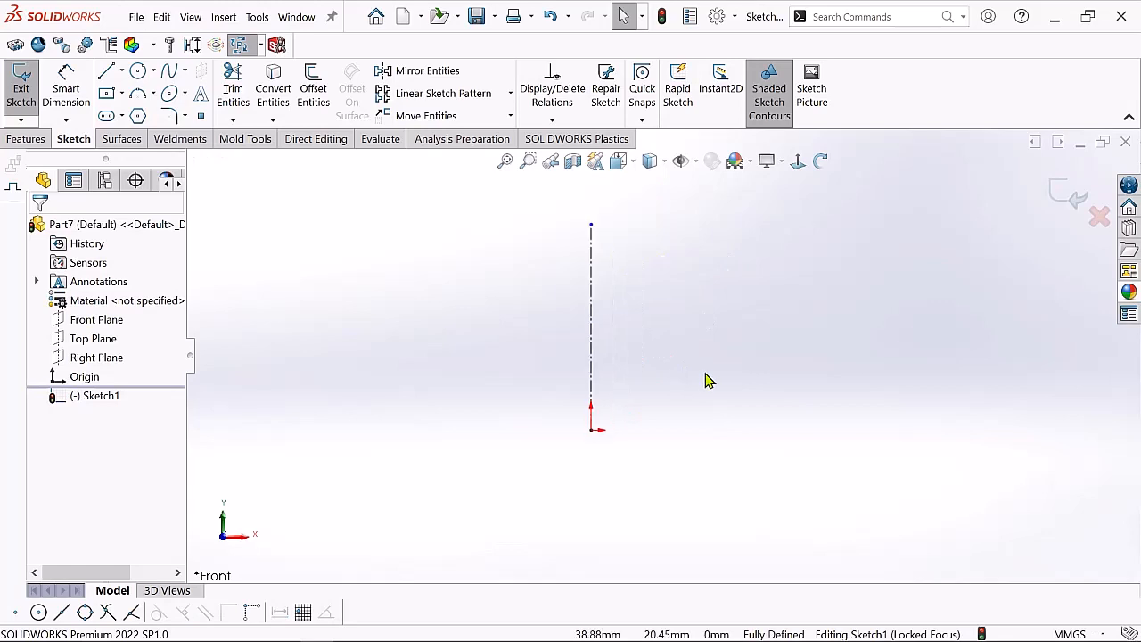
pyautogui.click(107, 75)
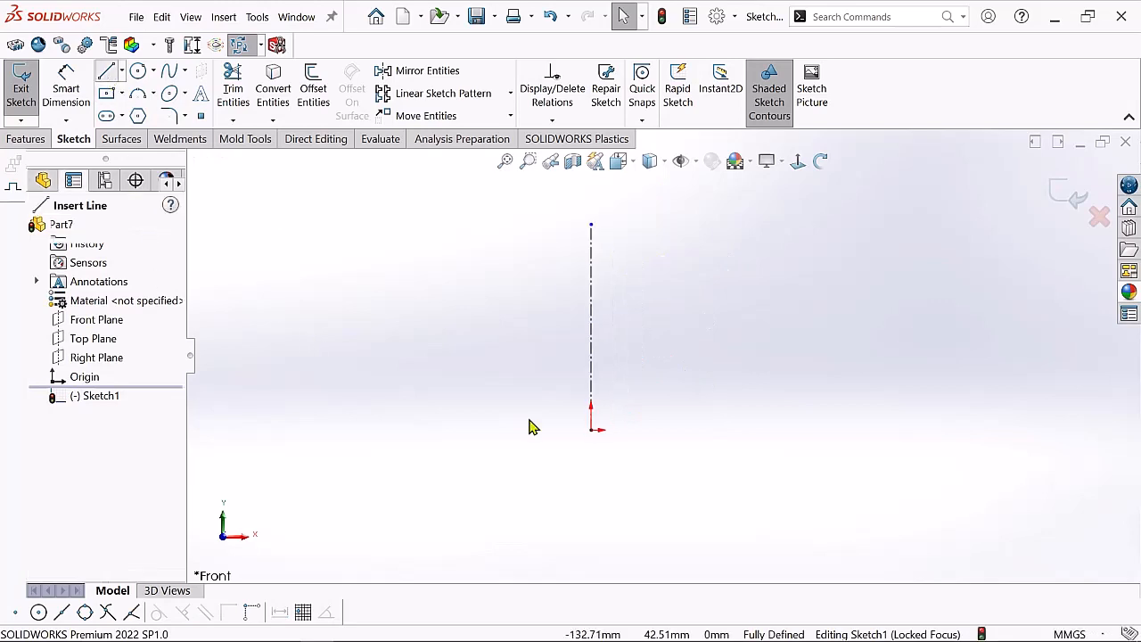
pyautogui.click(591, 430)
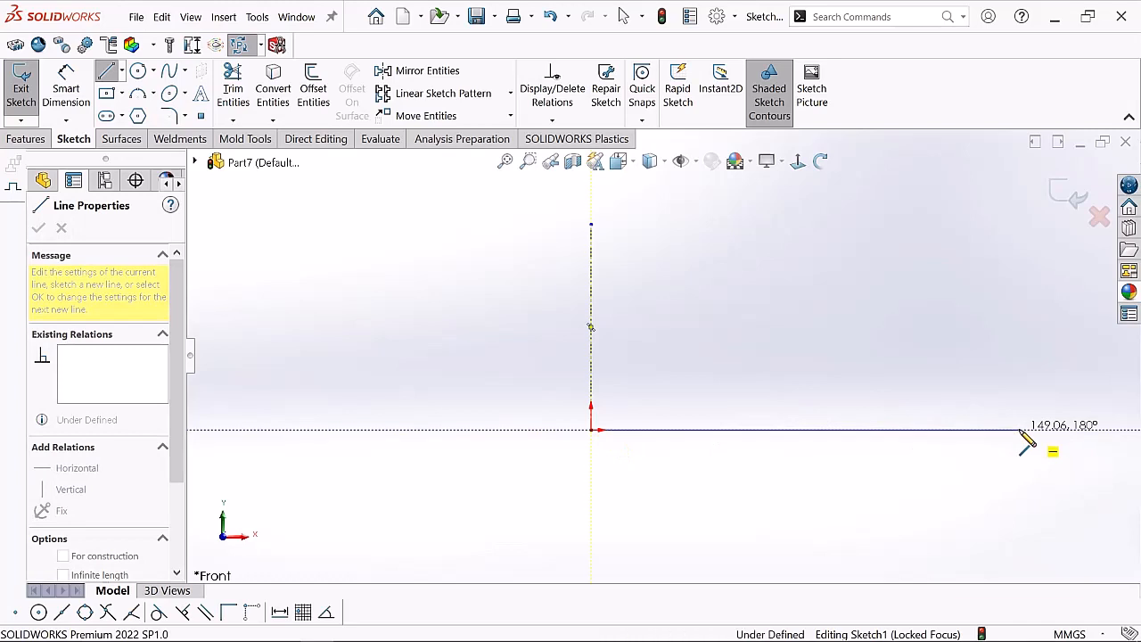
pyautogui.click(1020, 430)
pyautogui.rightClick(1022, 432)
pyautogui.click(1047, 443)
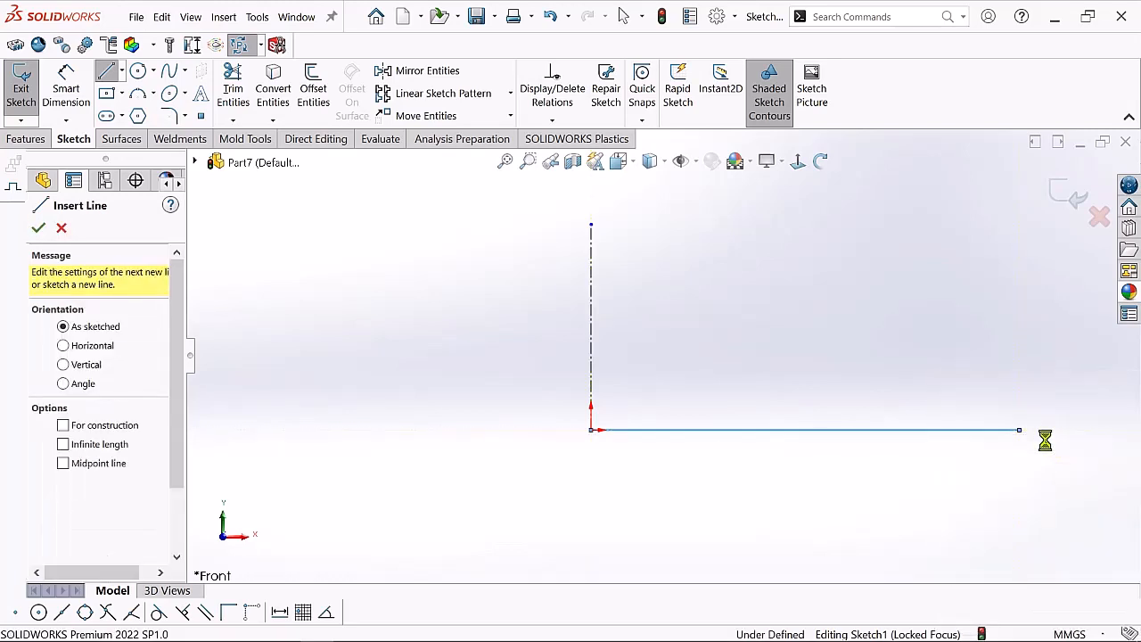
# Draw a short vertical line upward from the right end of the horizontal line
pyautogui.click(106, 71)
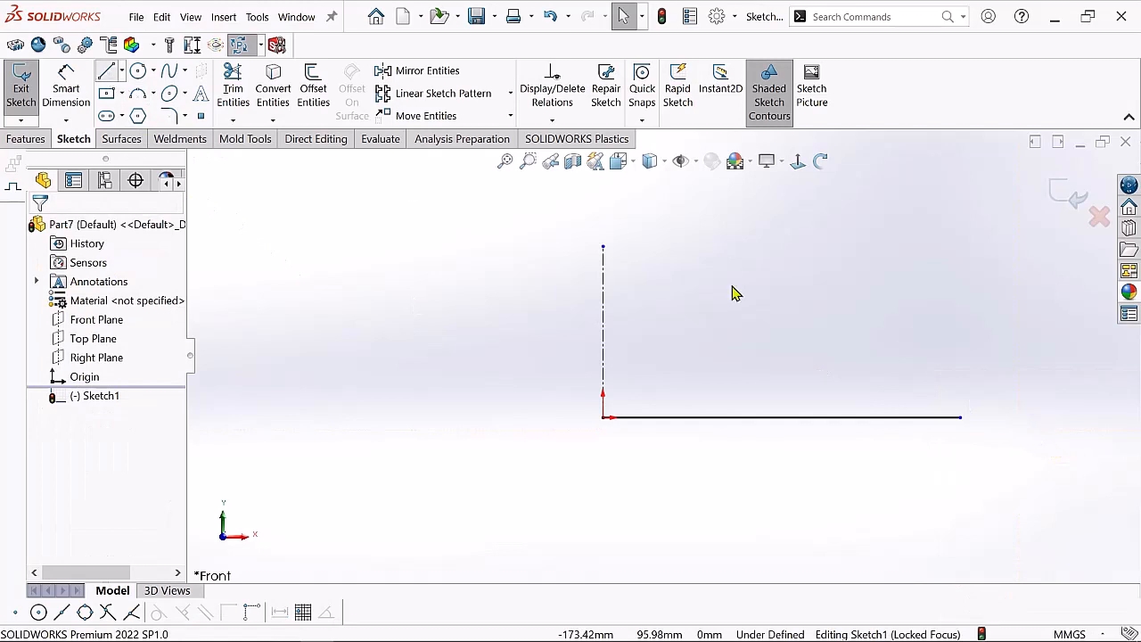
pyautogui.click(927, 451)
pyautogui.click(927, 359)
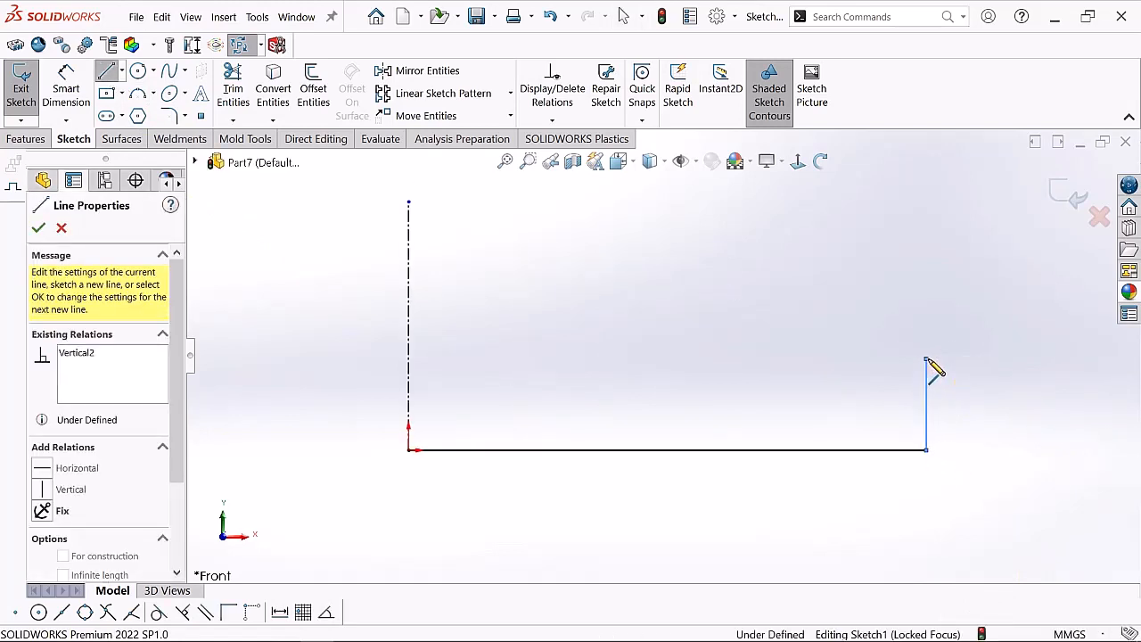
pyautogui.rightClick(927, 361)
pyautogui.click(971, 372)
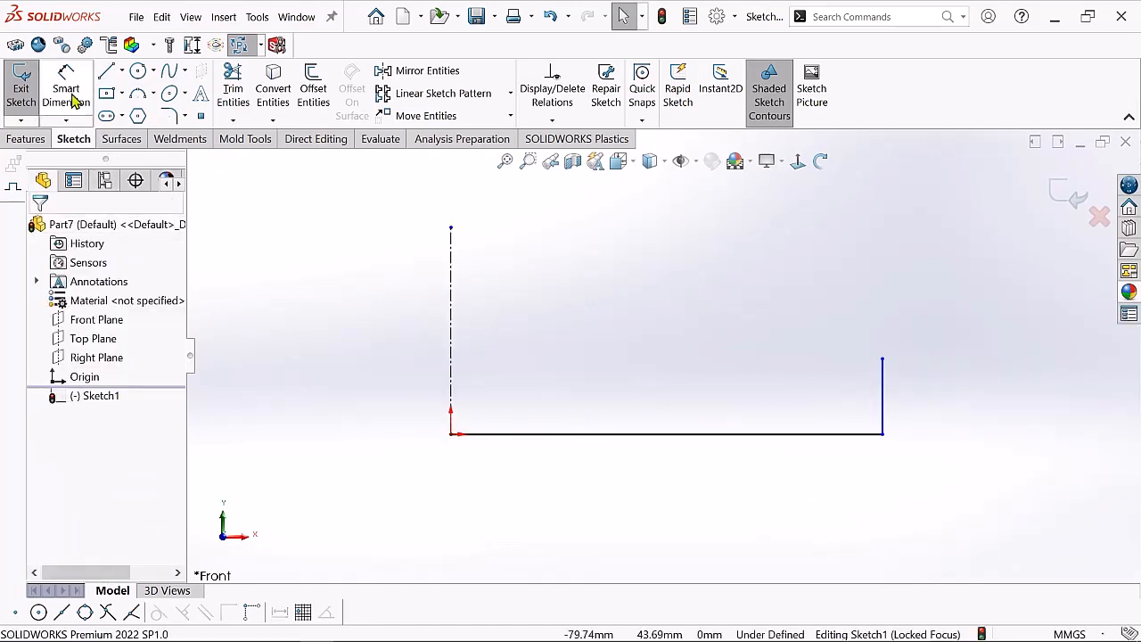
# Dimension the horizontal line's length with Smart Dimension and set it to 4841 mm
pyautogui.click(69, 96)
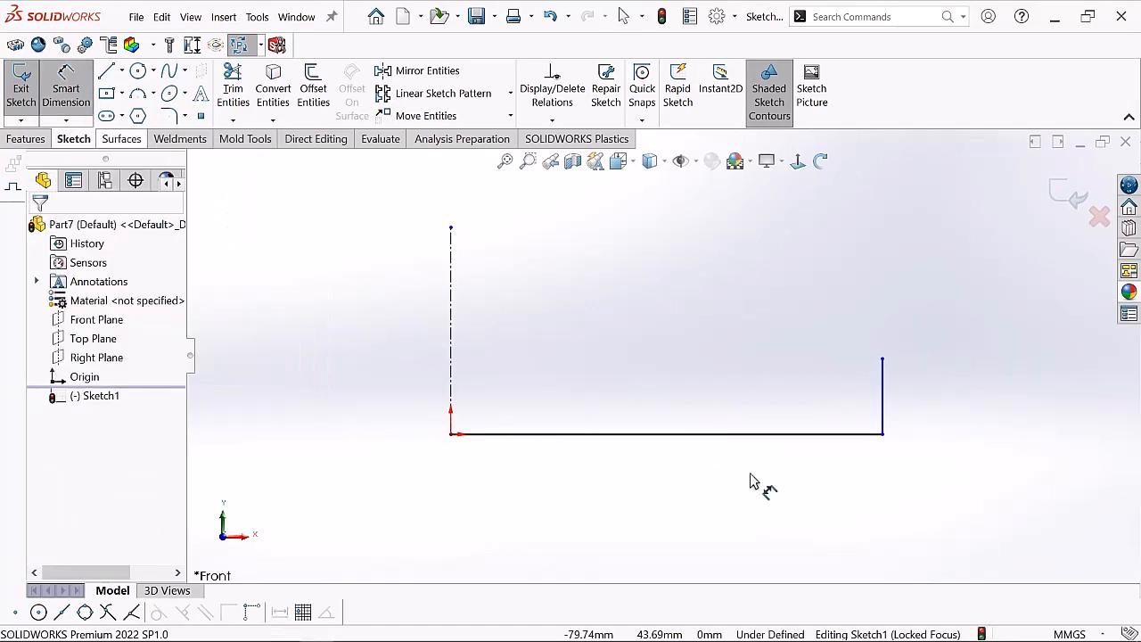
pyautogui.click(727, 434)
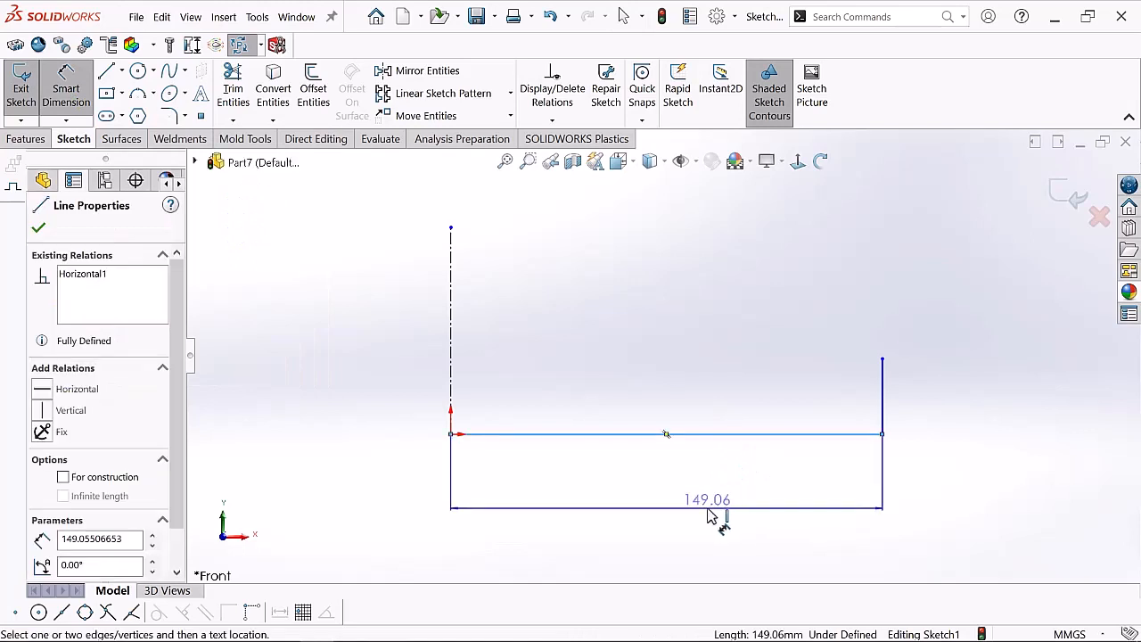
pyautogui.click(711, 516)
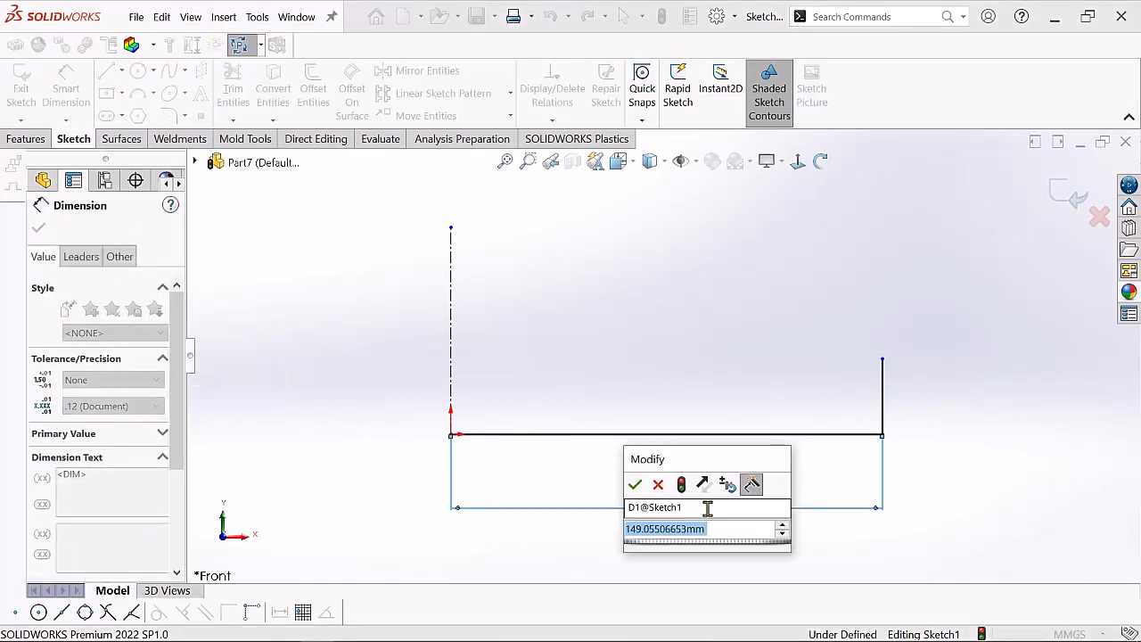
pyautogui.press('BackSpace')
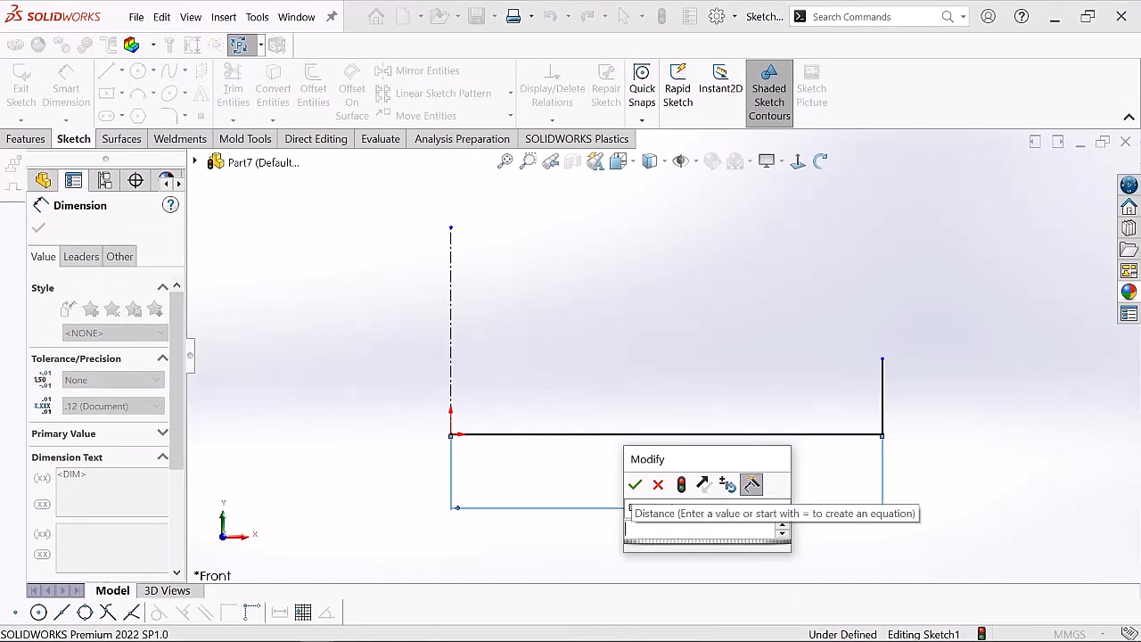
pyautogui.write('48')
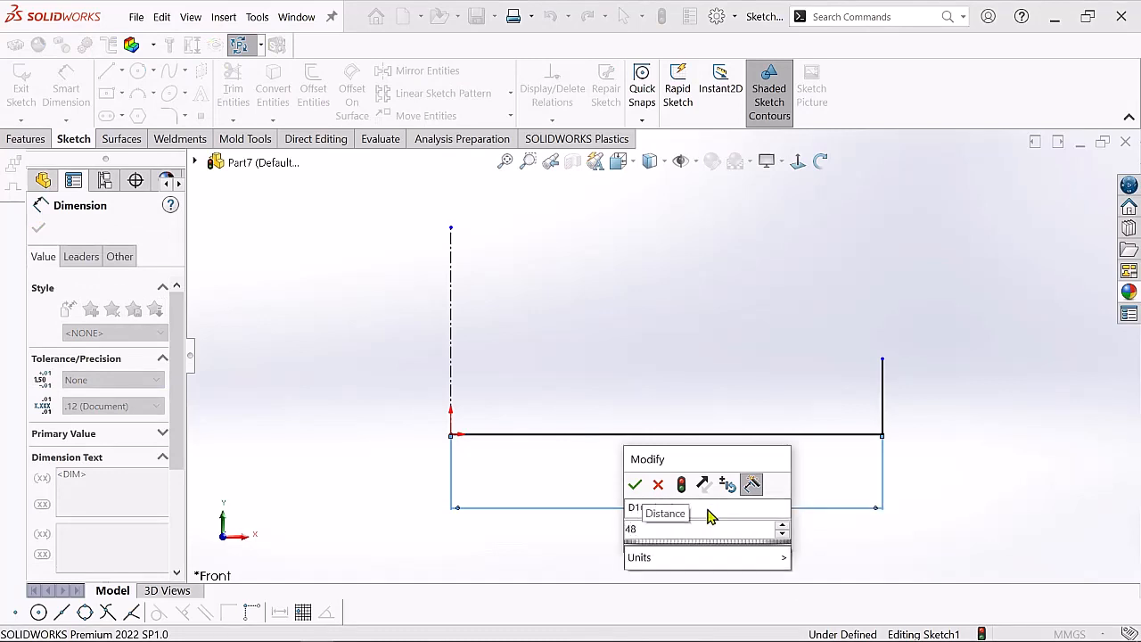
pyautogui.write('41')
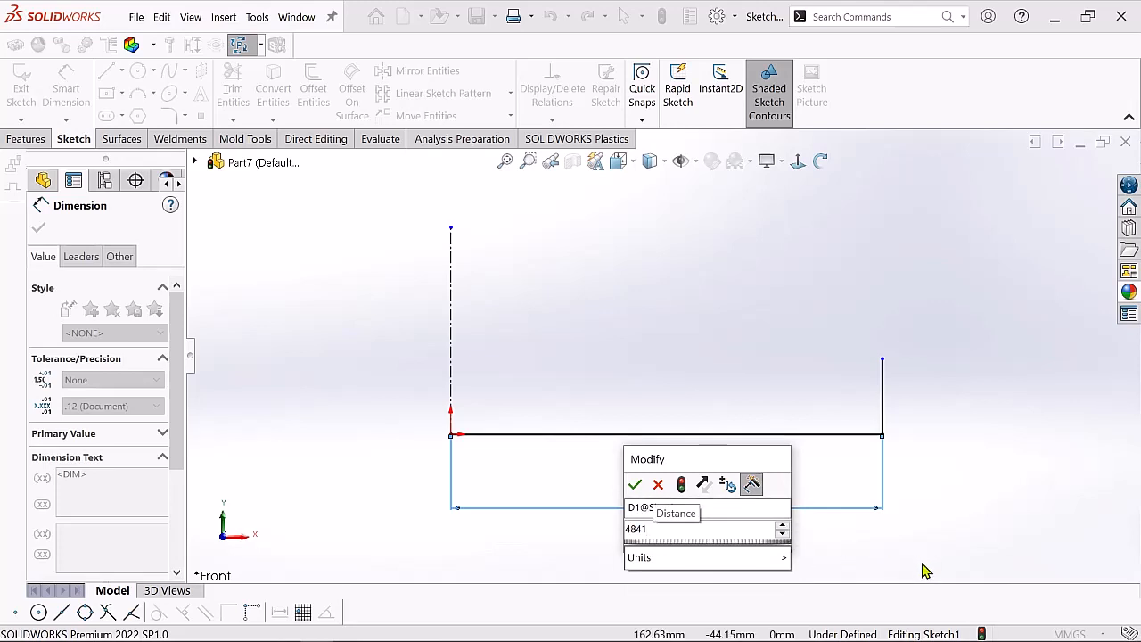
pyautogui.press('Return')
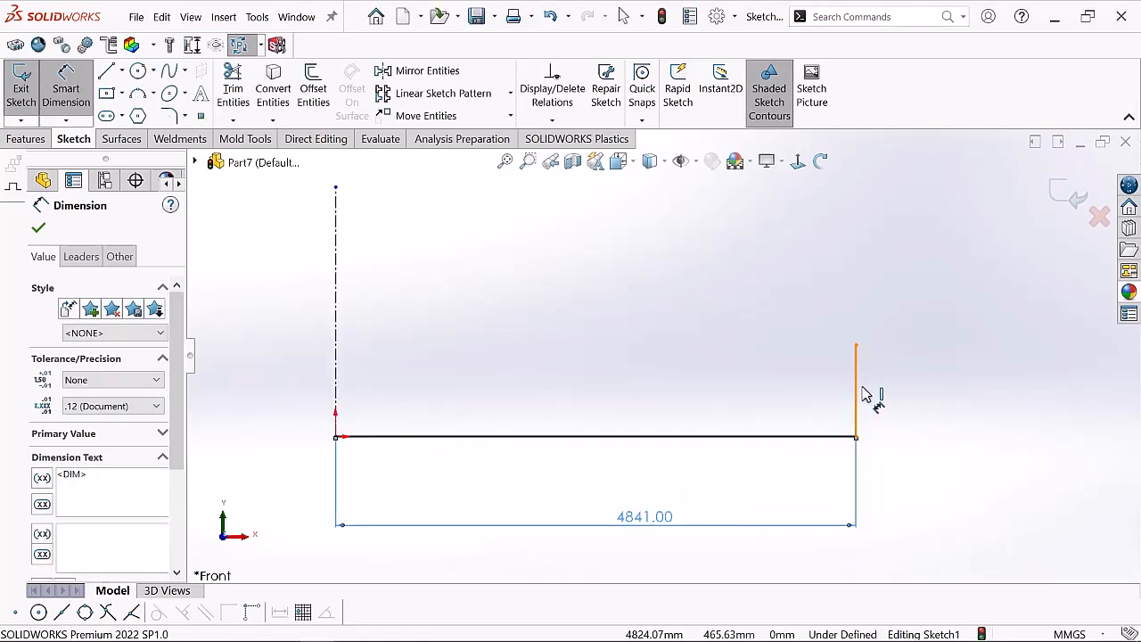
# Dimension the short vertical line at the right end and set its length to 800 mm
pyautogui.click(861, 395)
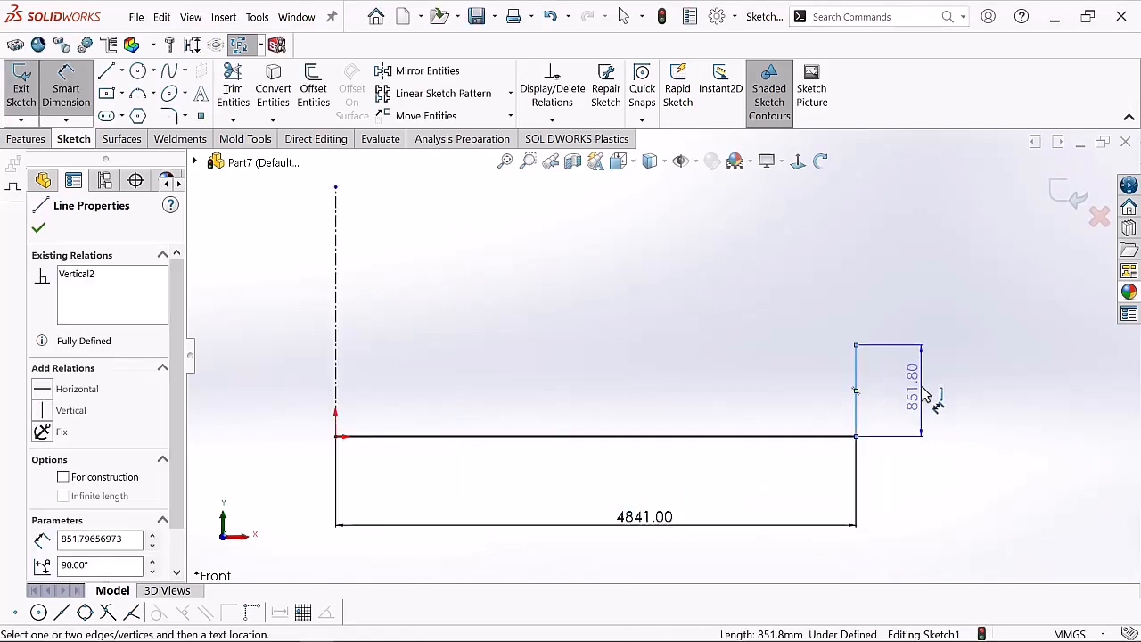
pyautogui.click(929, 396)
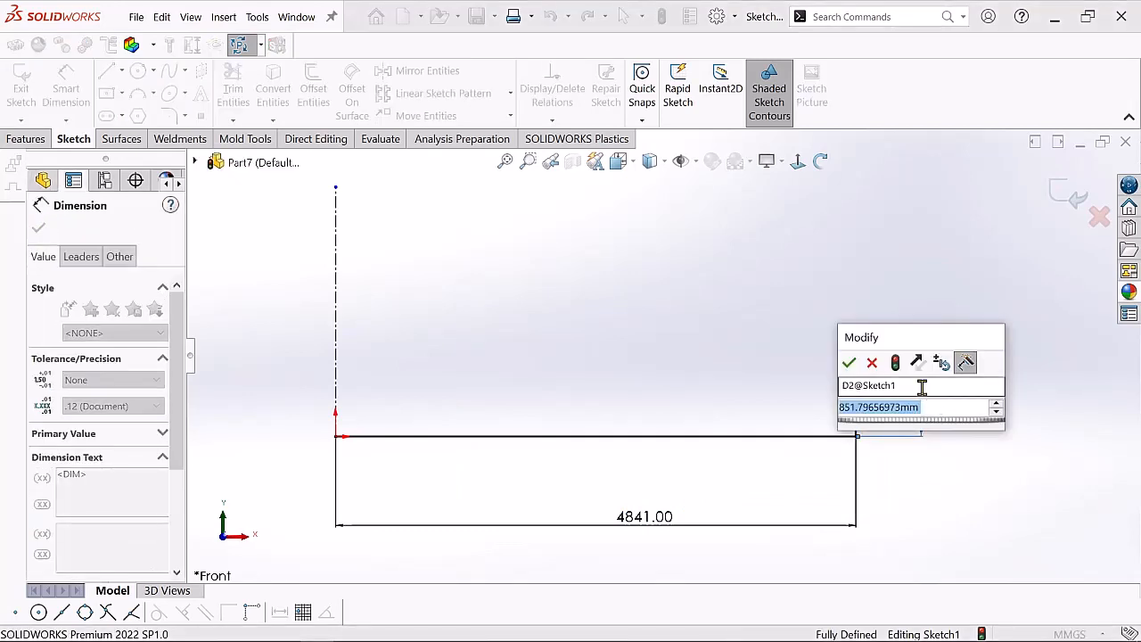
pyautogui.write('8')
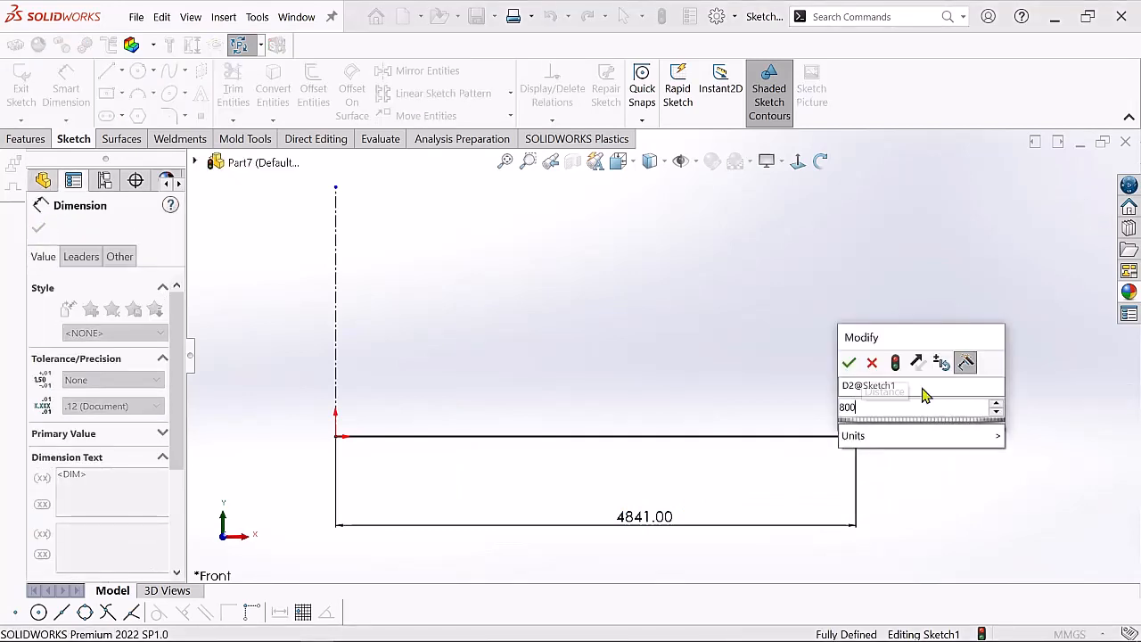
pyautogui.write('00')
pyautogui.press('Return')
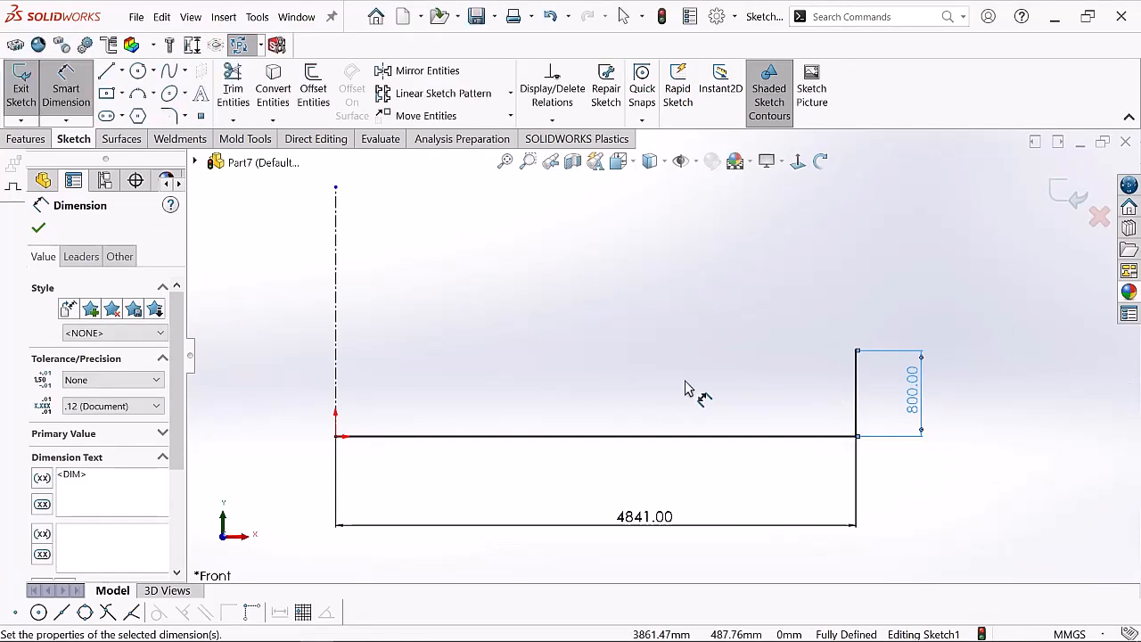
pyautogui.scroll(3, 682, 381)
pyautogui.scroll(-1, 677, 367)
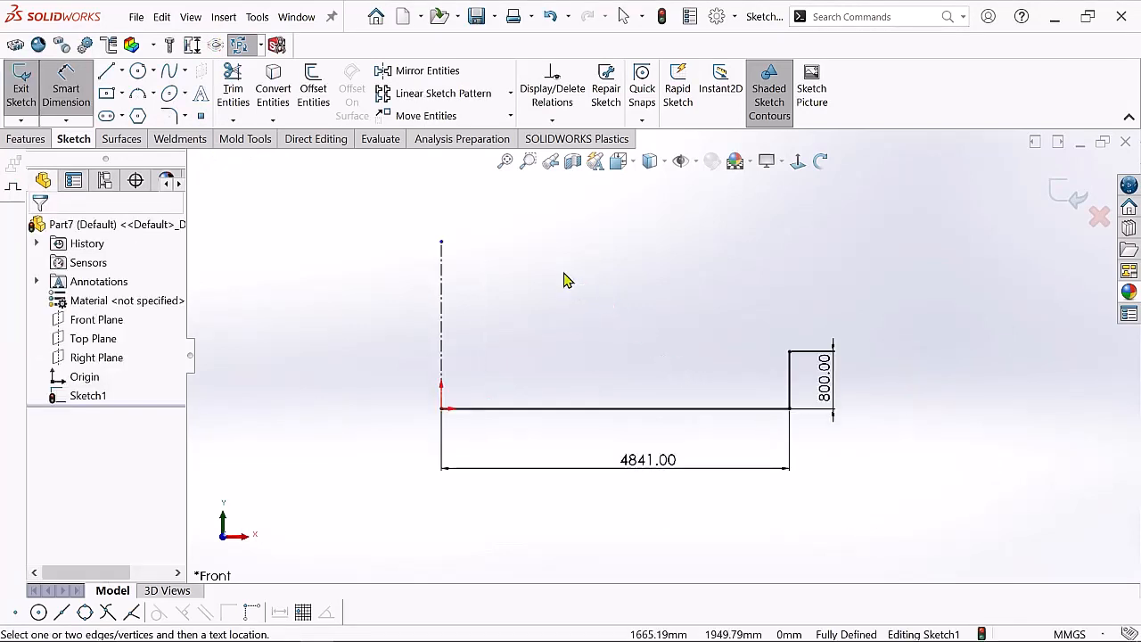
pyautogui.rightClick(563, 280)
pyautogui.click(644, 291)
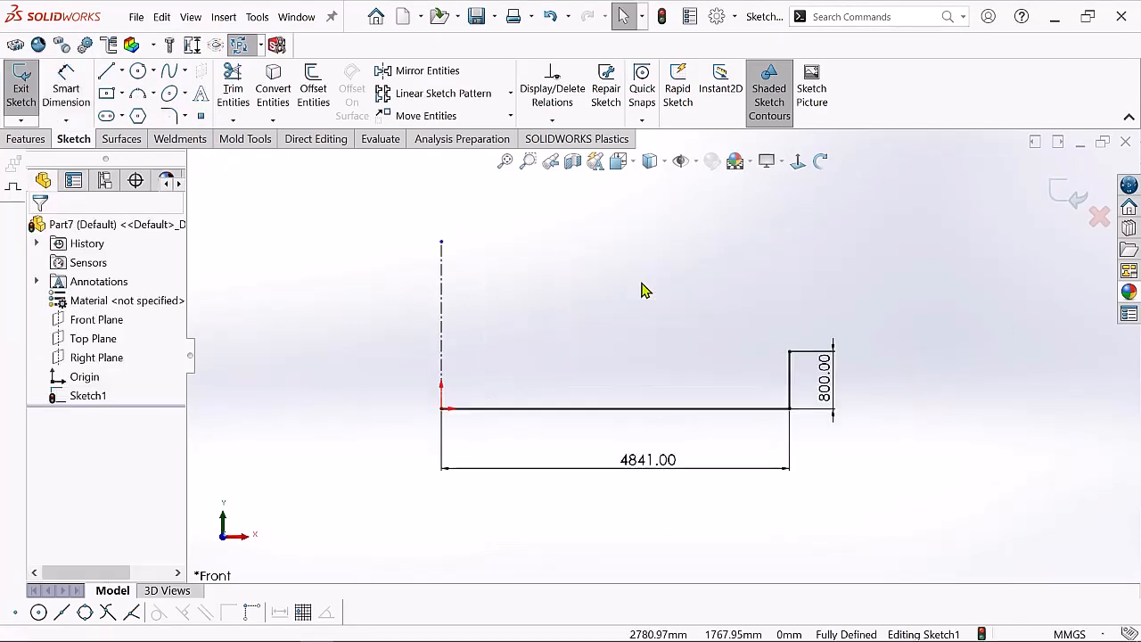
# Sketch a 3-point arc from the origin to a point higher on the centerline, bulging left with a radius of about 605 mm
pyautogui.scroll(-1, 634, 299)
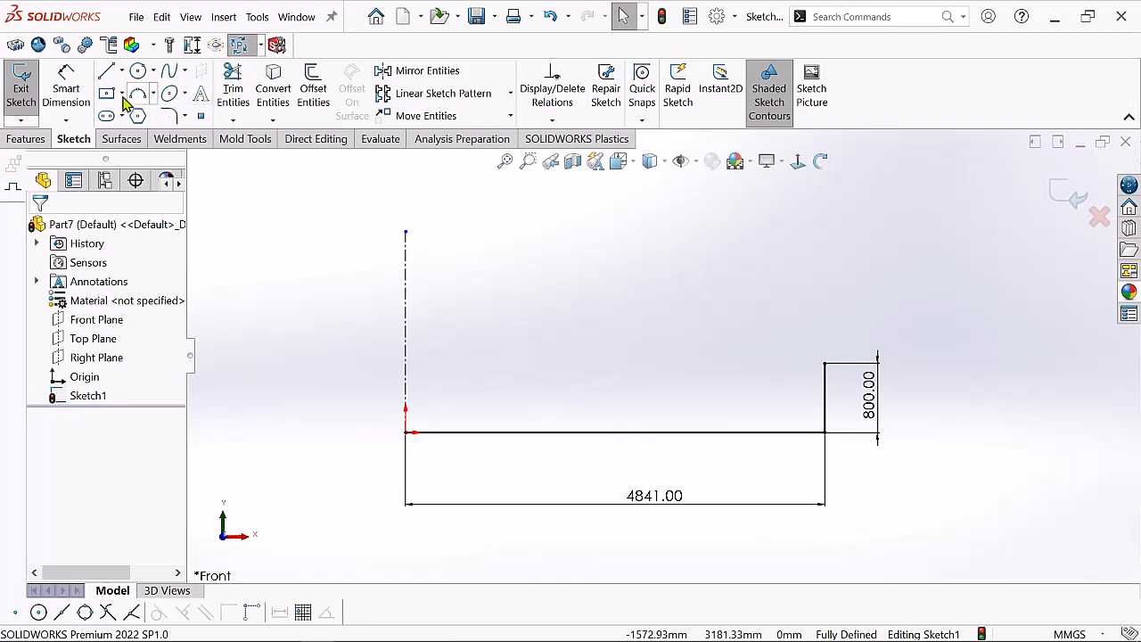
pyautogui.click(406, 434)
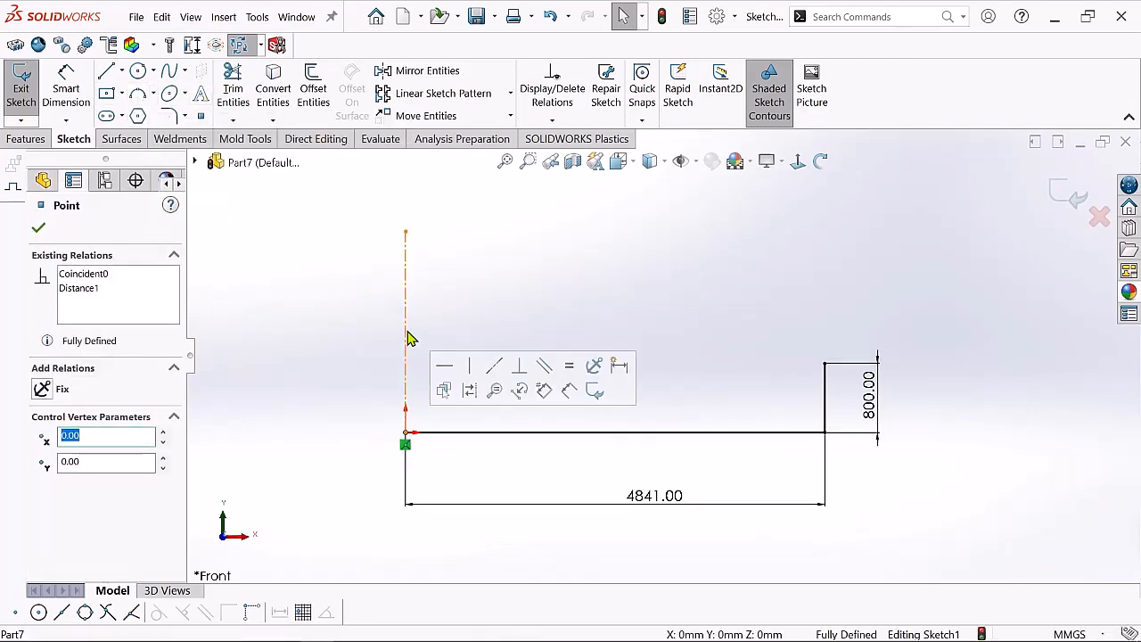
pyautogui.click(343, 357)
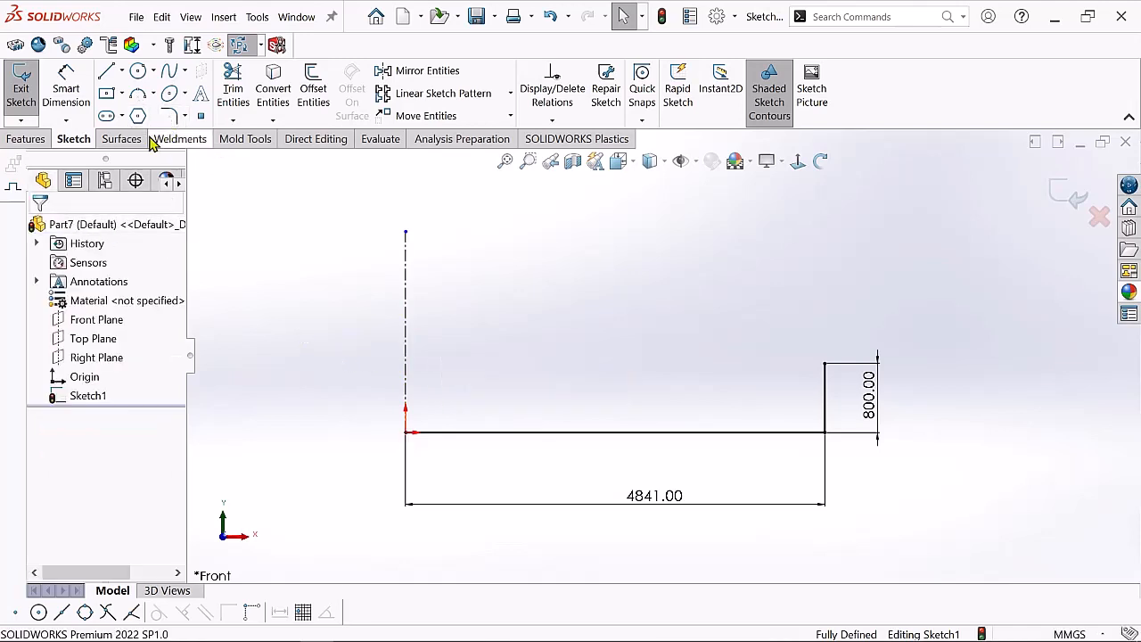
pyautogui.click(137, 93)
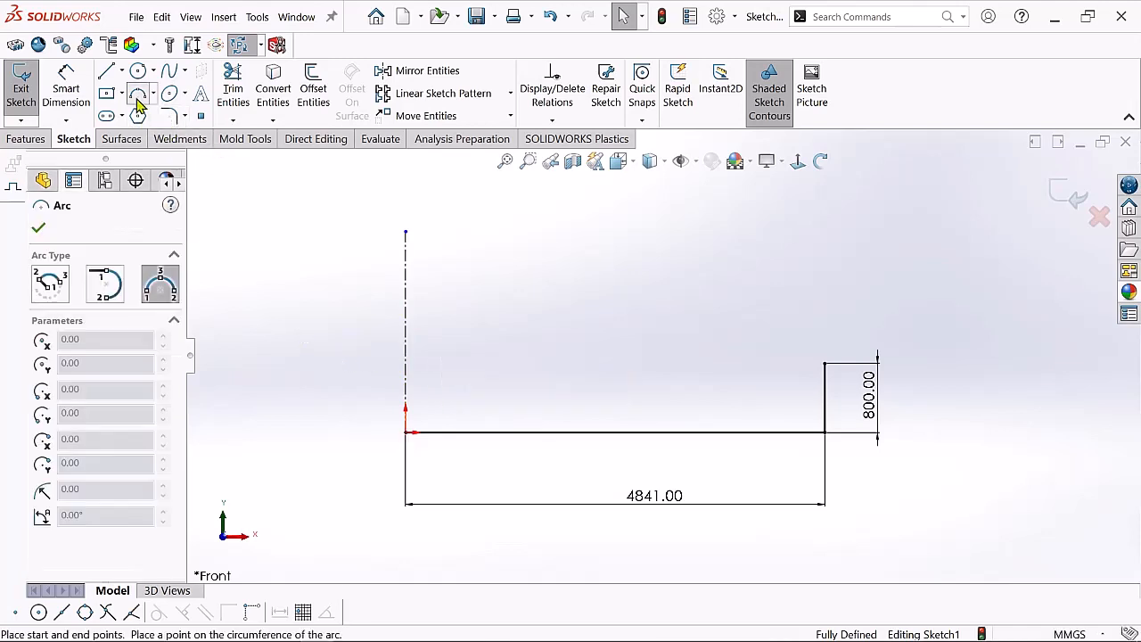
pyautogui.click(406, 433)
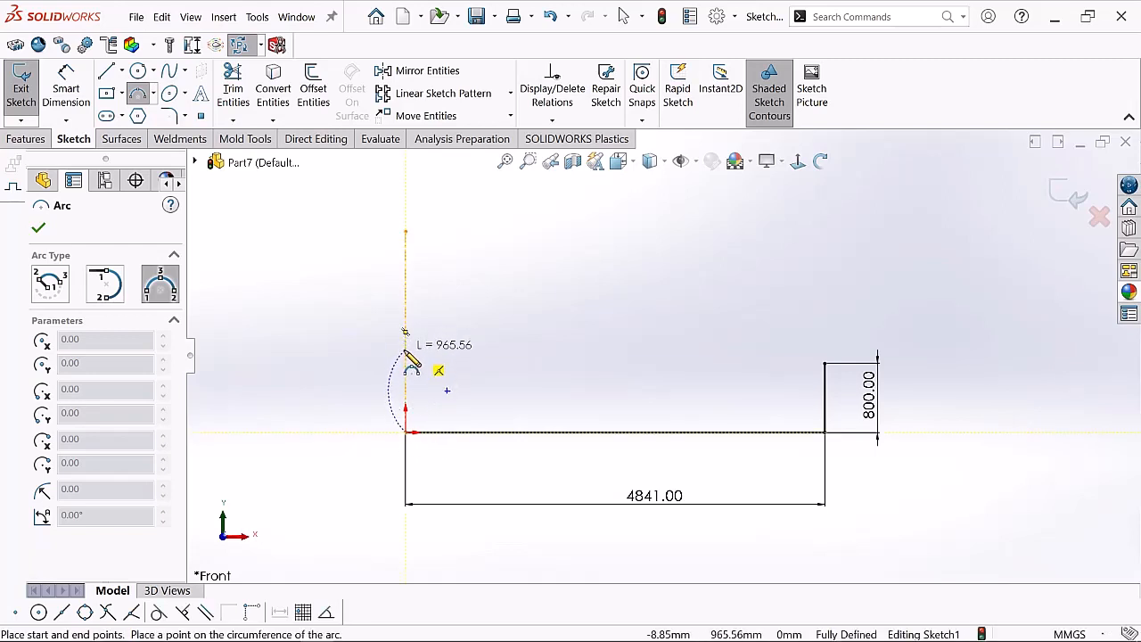
pyautogui.click(406, 360)
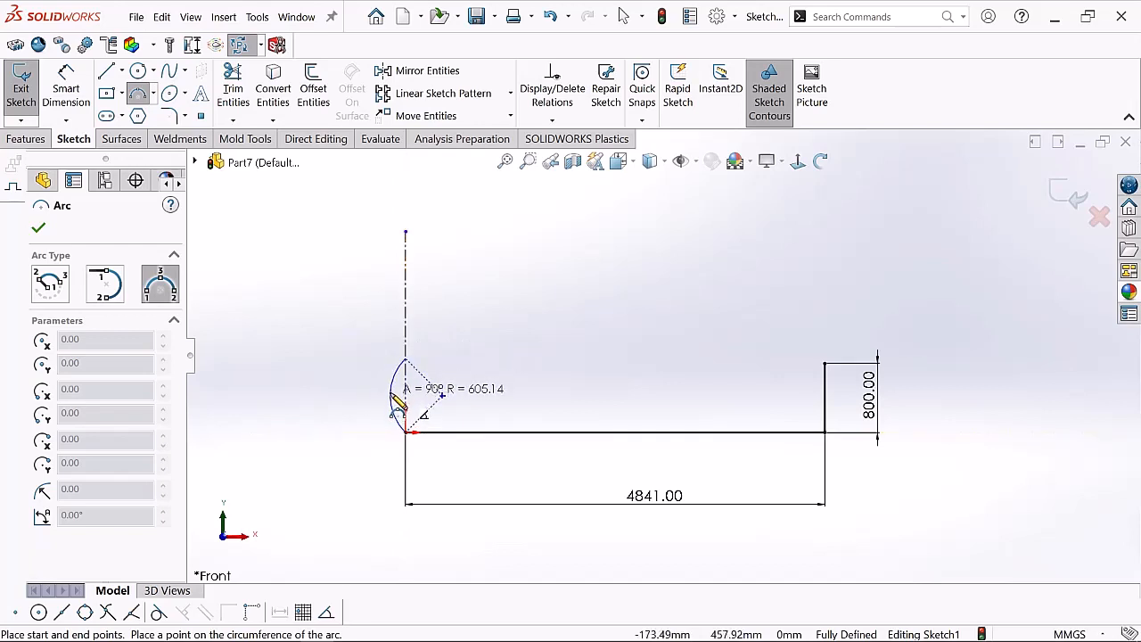
pyautogui.click(395, 406)
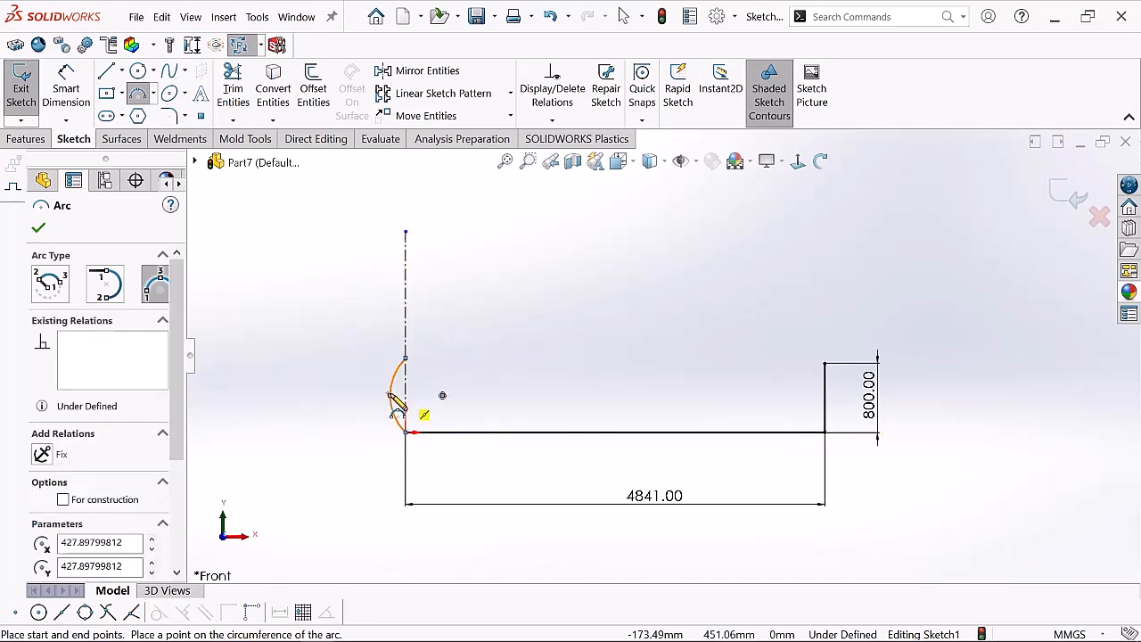
pyautogui.rightClick(432, 413)
pyautogui.click(439, 410)
pyautogui.scroll(-2, 471, 387)
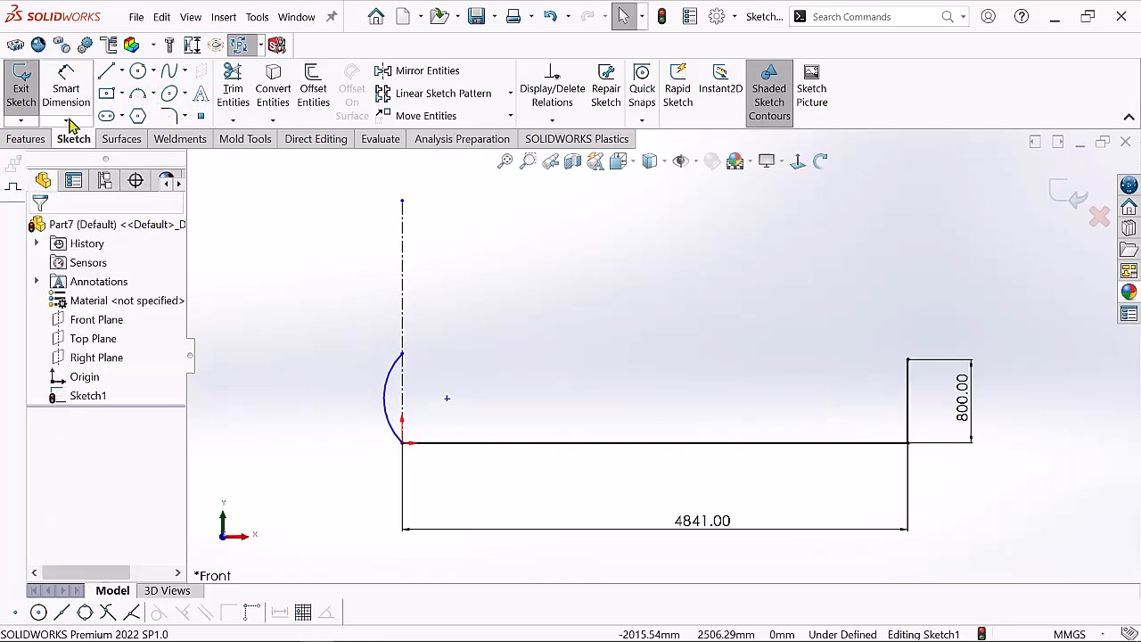
# Dimension the vertical distance between the arc's two endpoints and set it to 800 mm
pyautogui.click(61, 84)
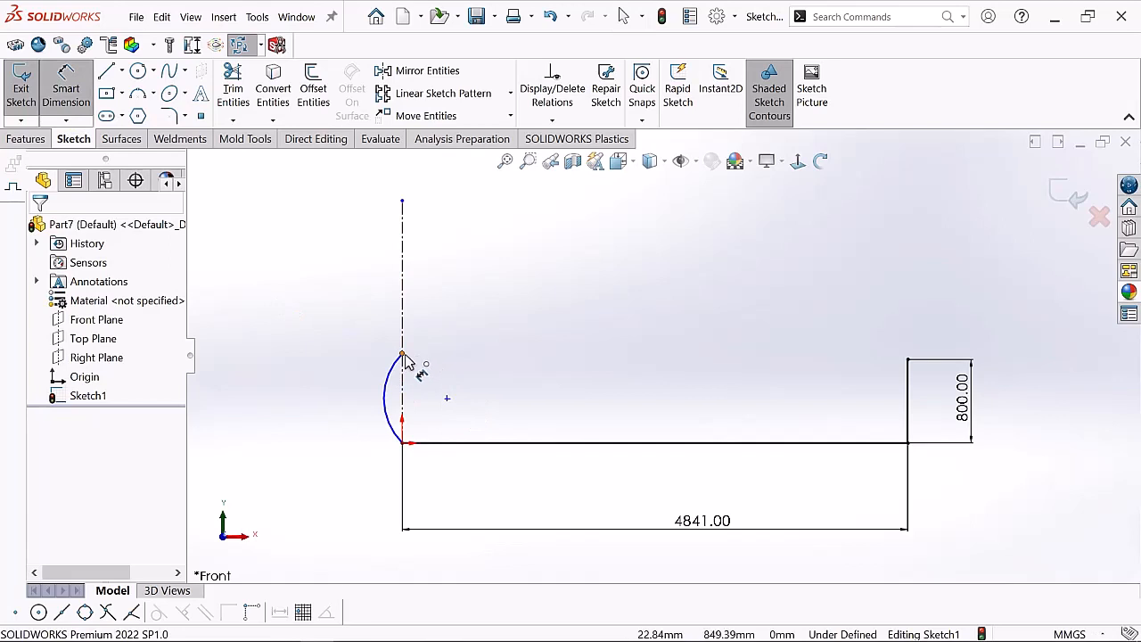
pyautogui.click(417, 449)
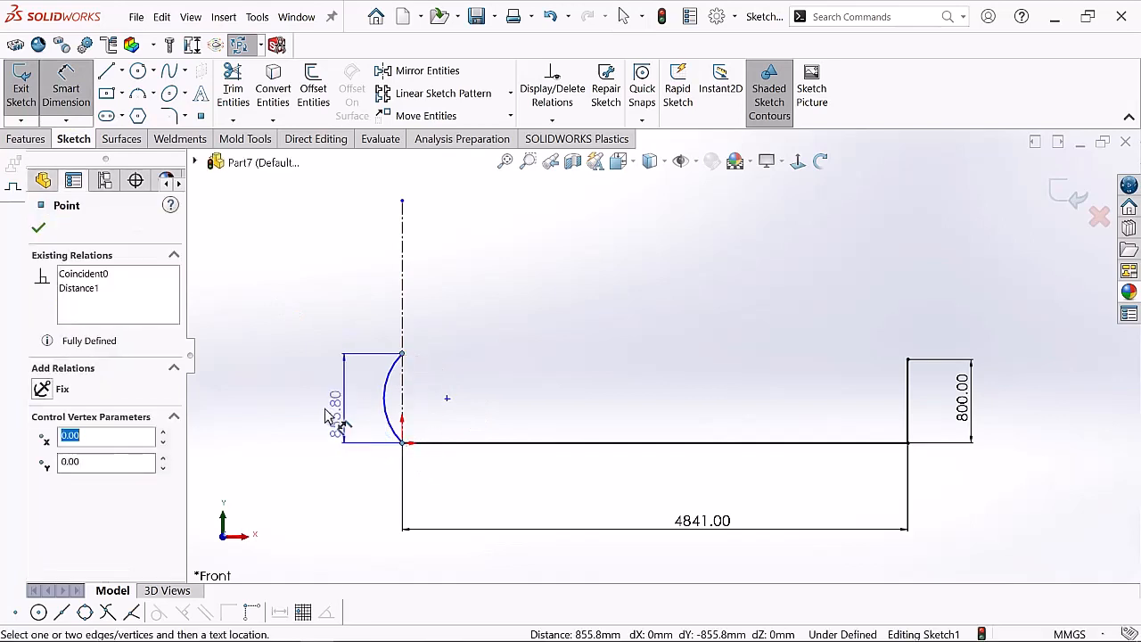
pyautogui.click(327, 410)
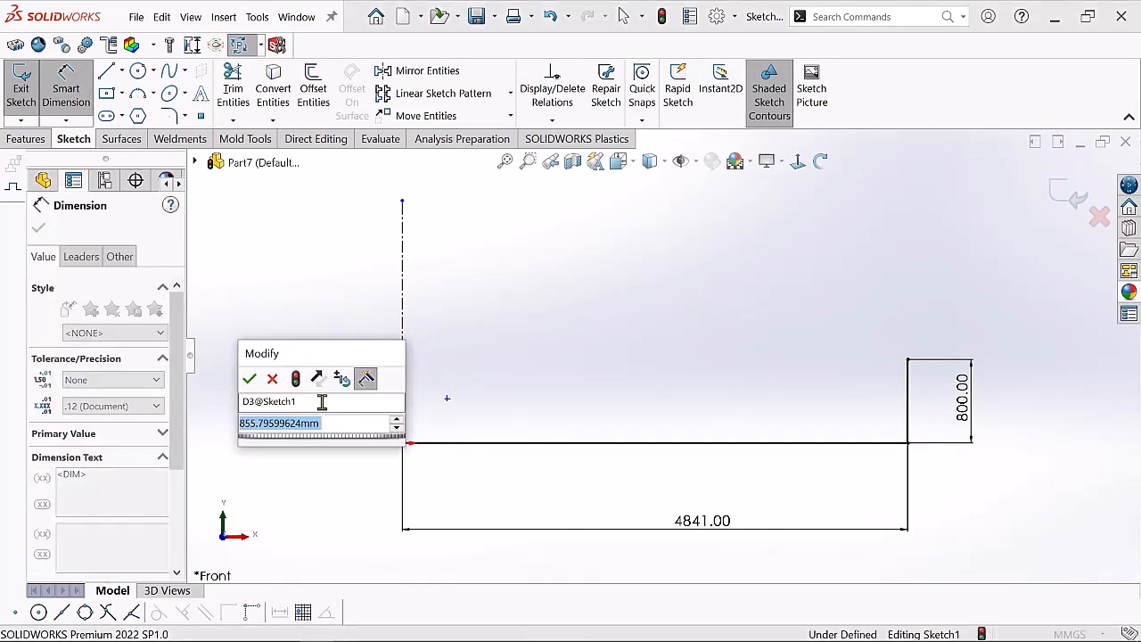
pyautogui.write('80')
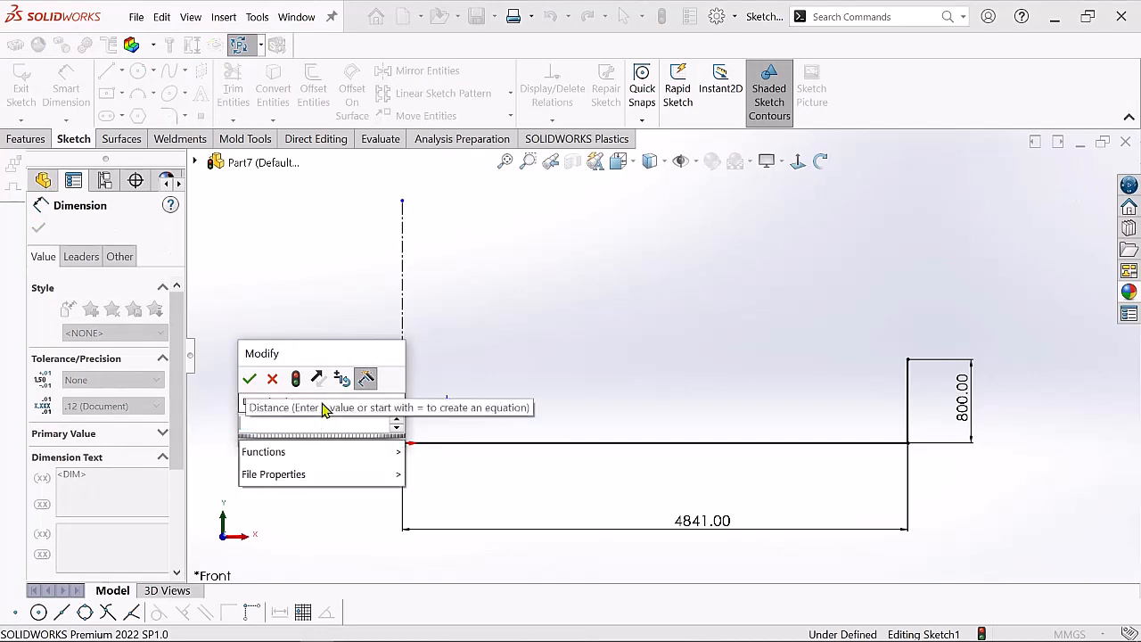
pyautogui.write('0')
pyautogui.press('Return')
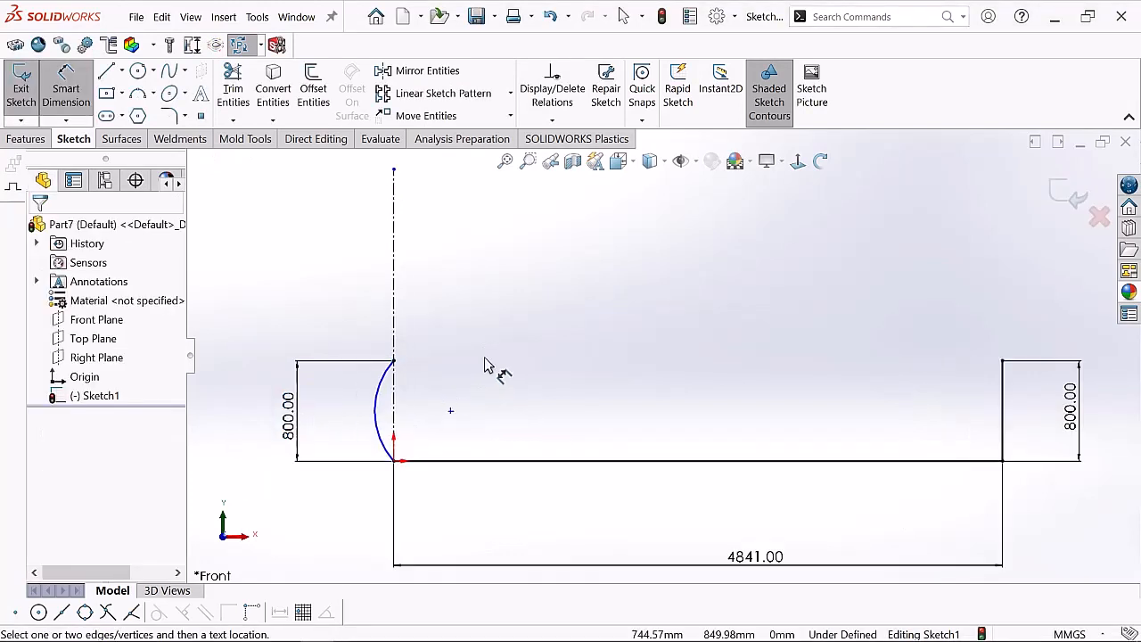
# Dimension the arc's radius and set it to 700 mm, ending the dimensioning
pyautogui.click(377, 404)
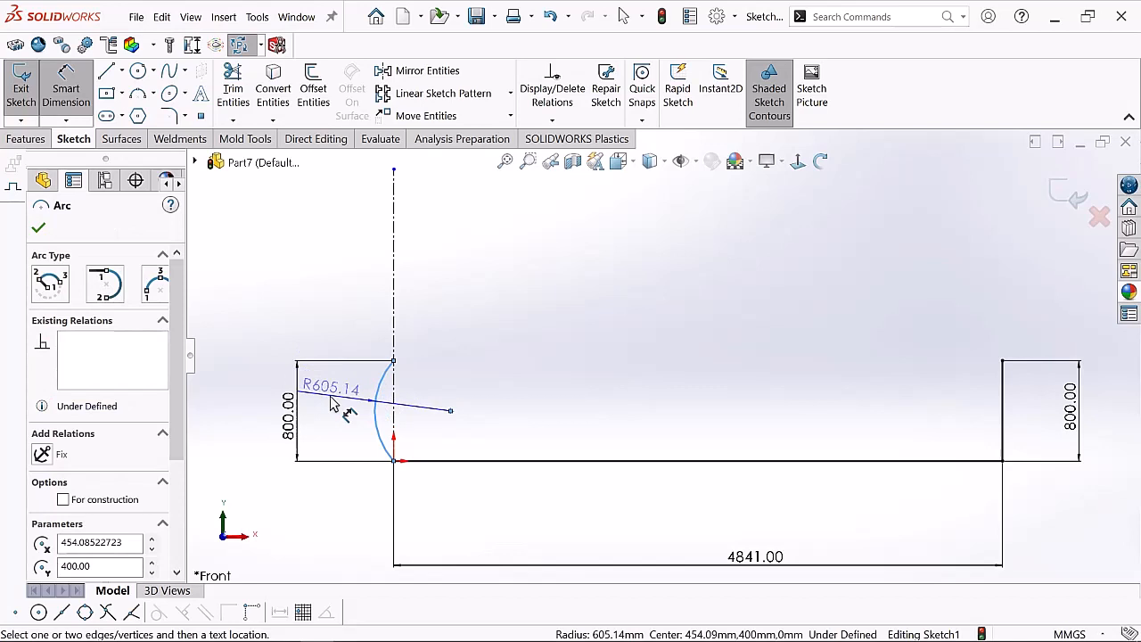
pyautogui.click(330, 404)
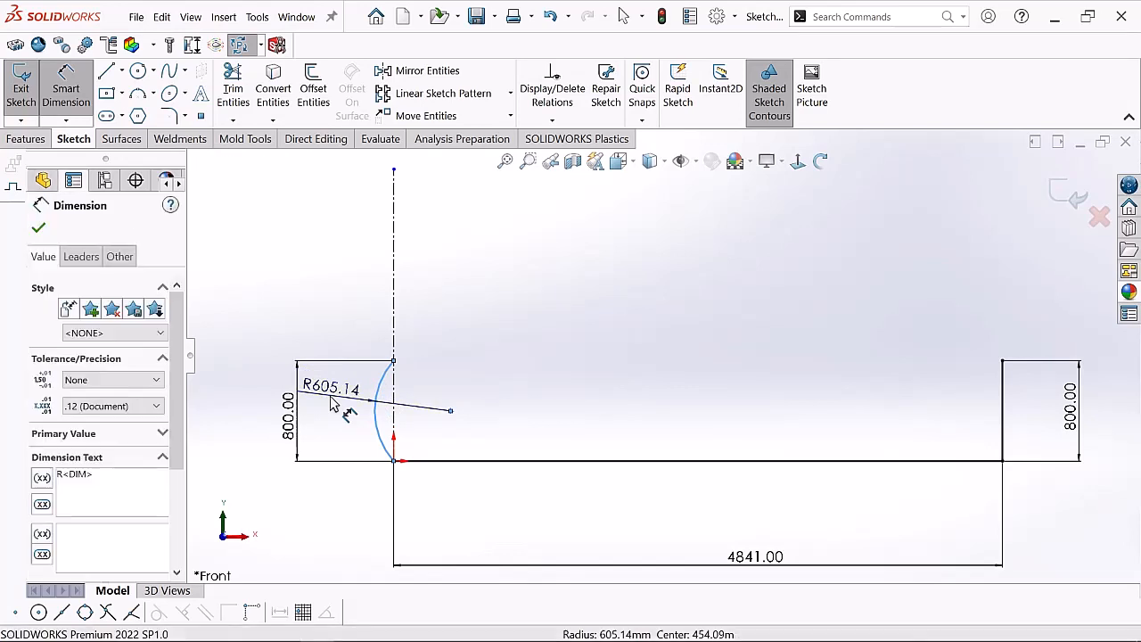
pyautogui.press('BackSpace')
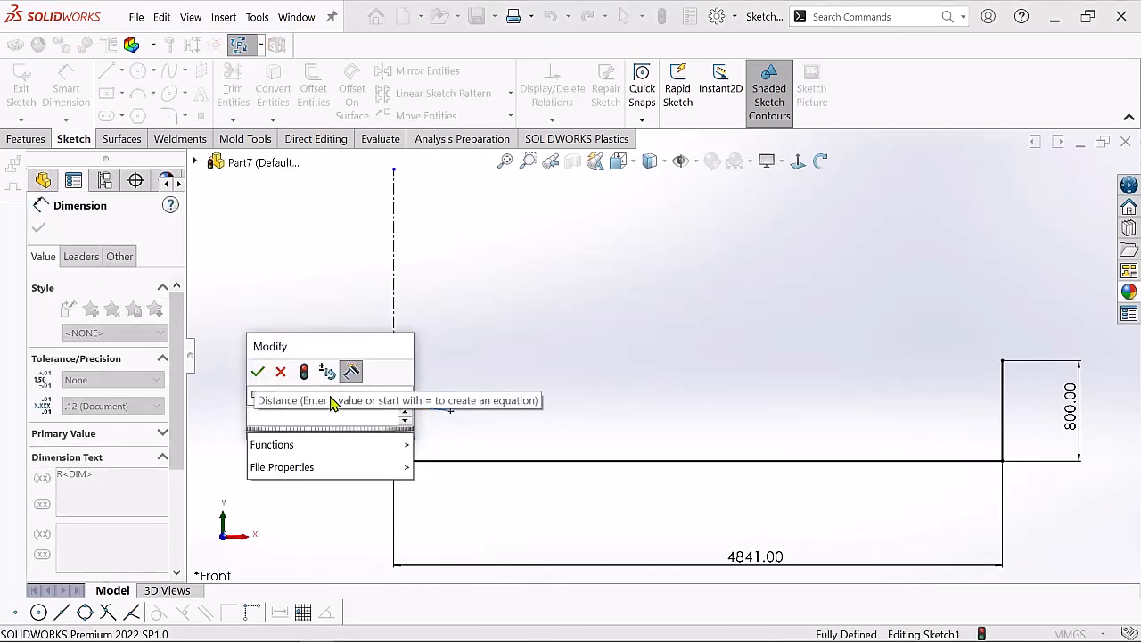
pyautogui.write('700')
pyautogui.press('Return')
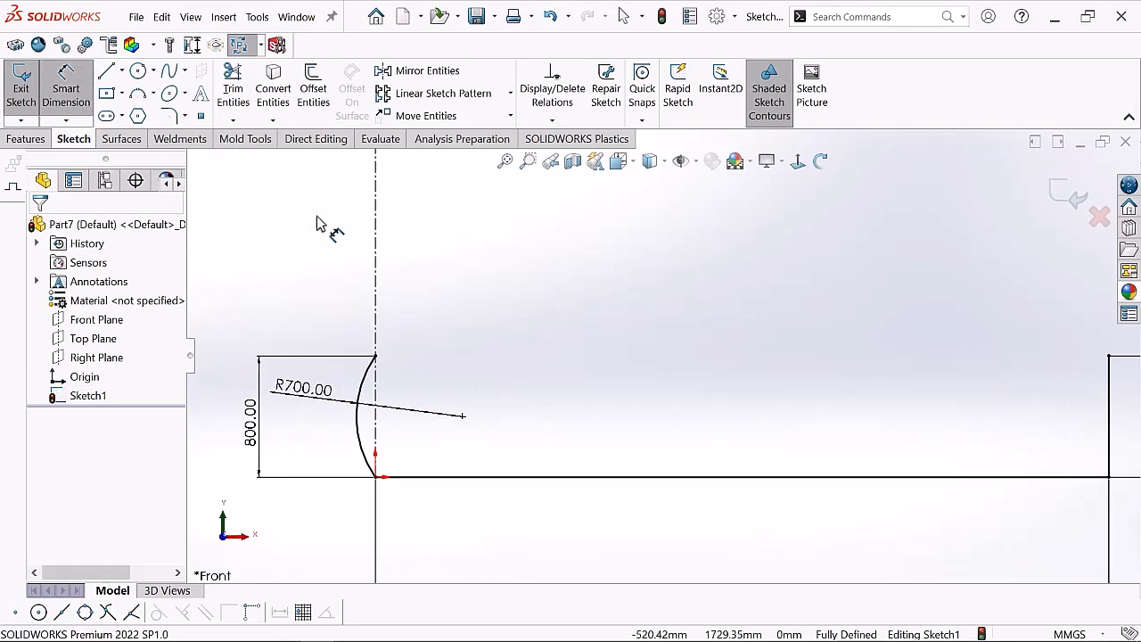
pyautogui.rightClick(451, 227)
pyautogui.click(534, 234)
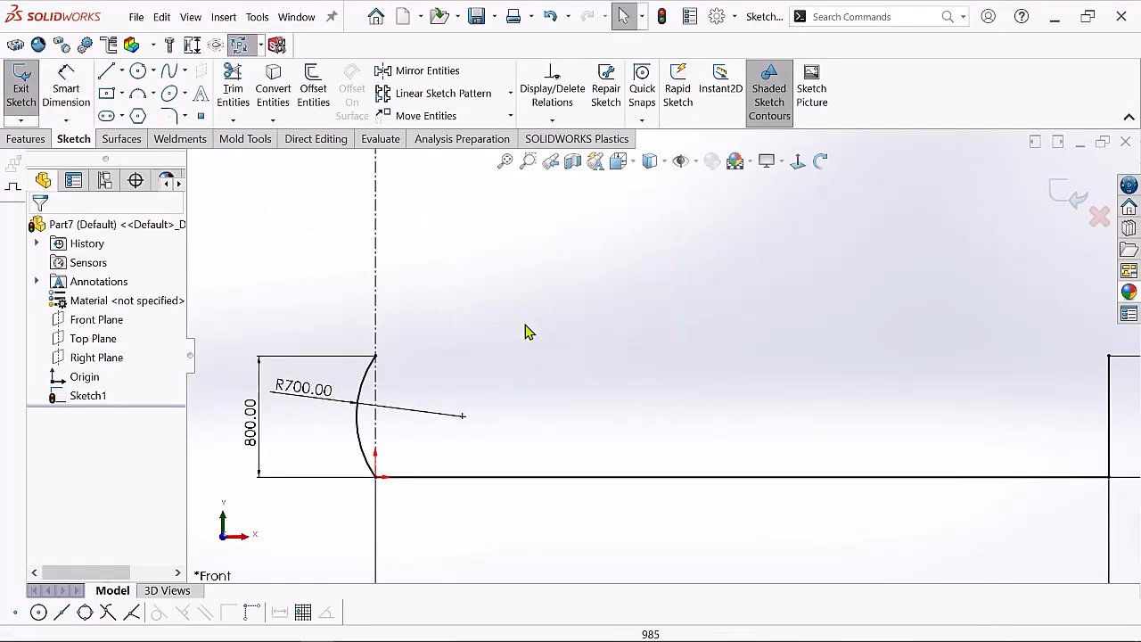
# Sketch a 3-point arc from the first arc's upper endpoint up to the right, bulging upward with a radius of about 773 mm
pyautogui.press('f')
pyautogui.scroll(-1, 564, 328)
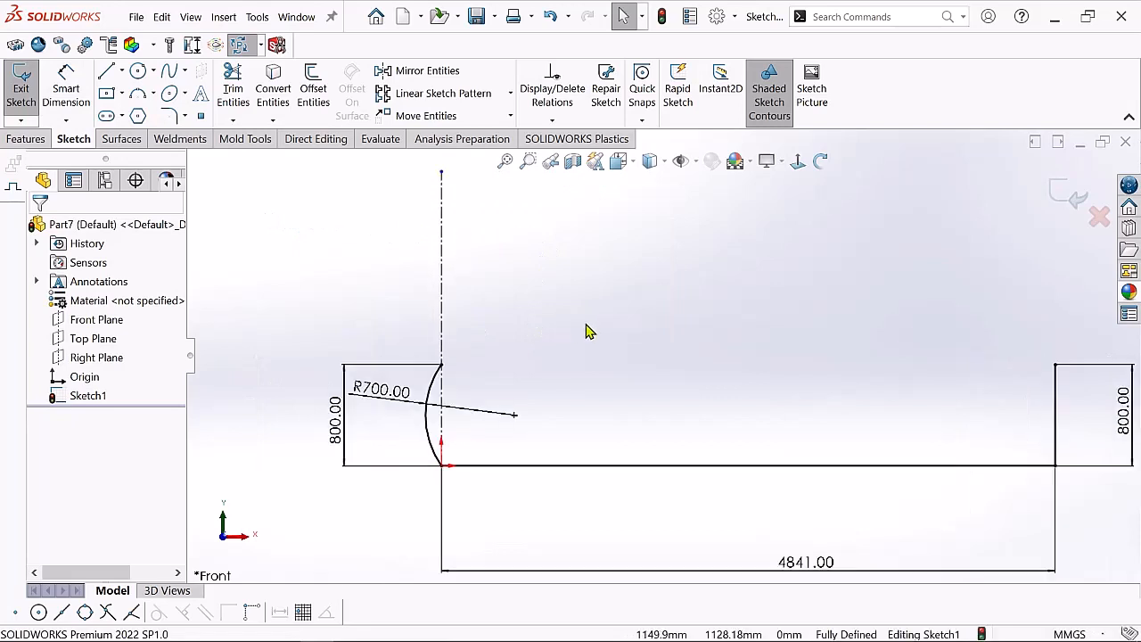
pyautogui.click(138, 94)
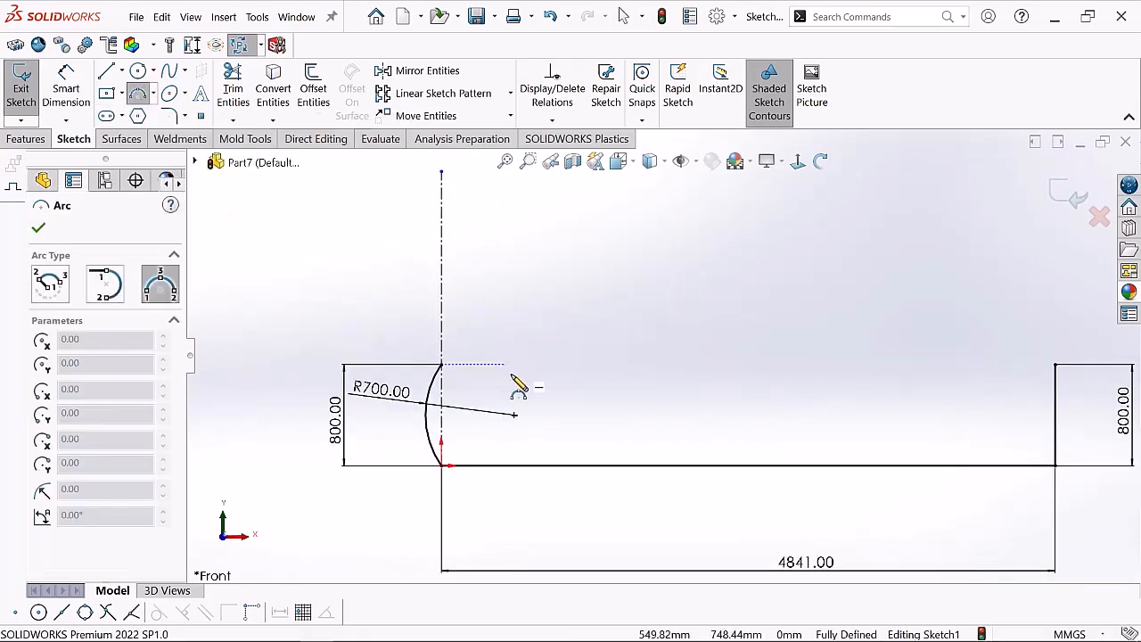
pyautogui.click(443, 365)
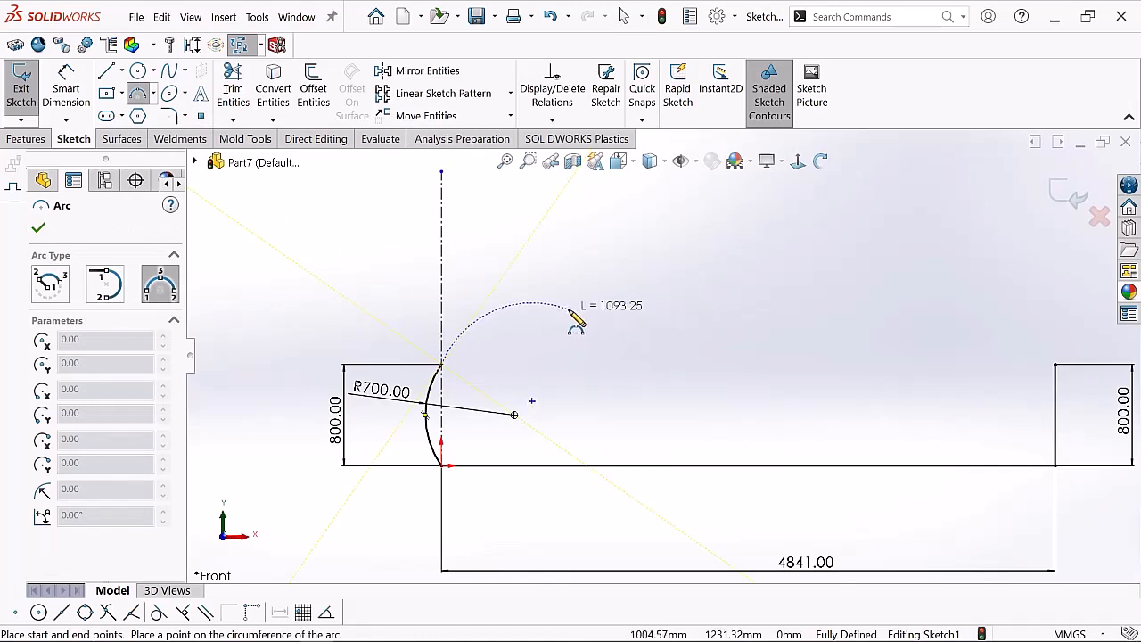
pyautogui.click(569, 312)
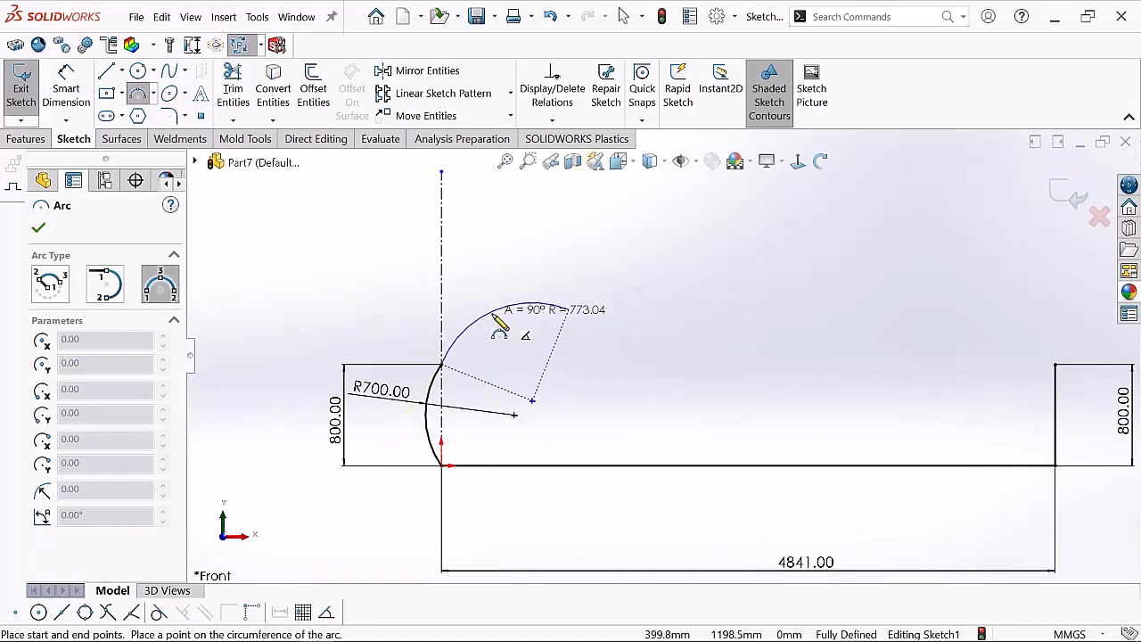
pyautogui.click(496, 317)
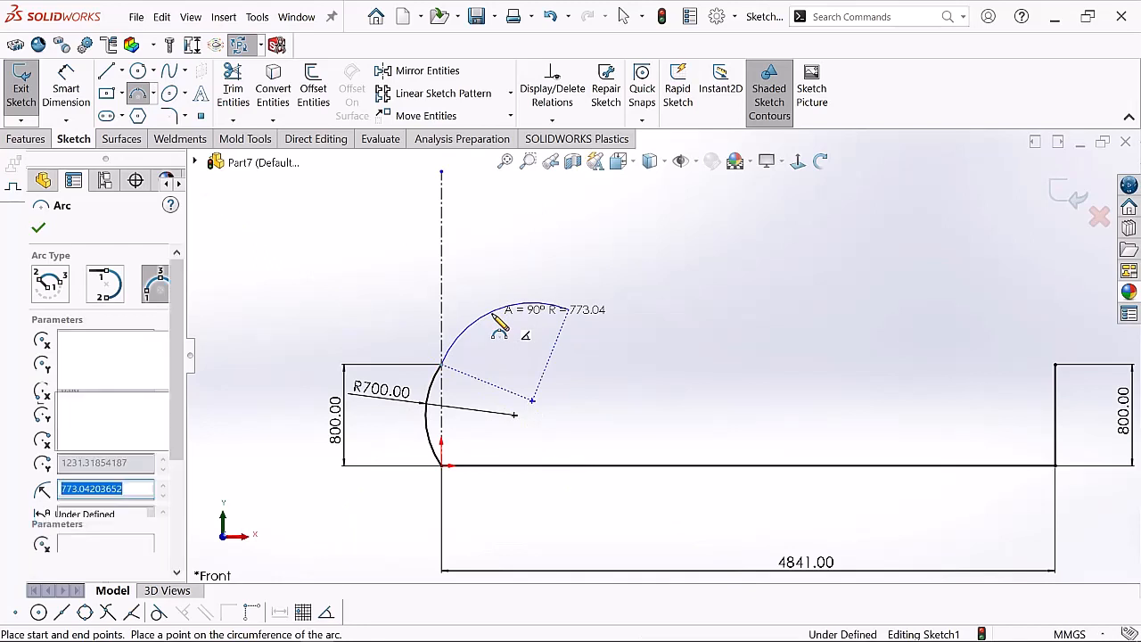
pyautogui.rightClick(502, 326)
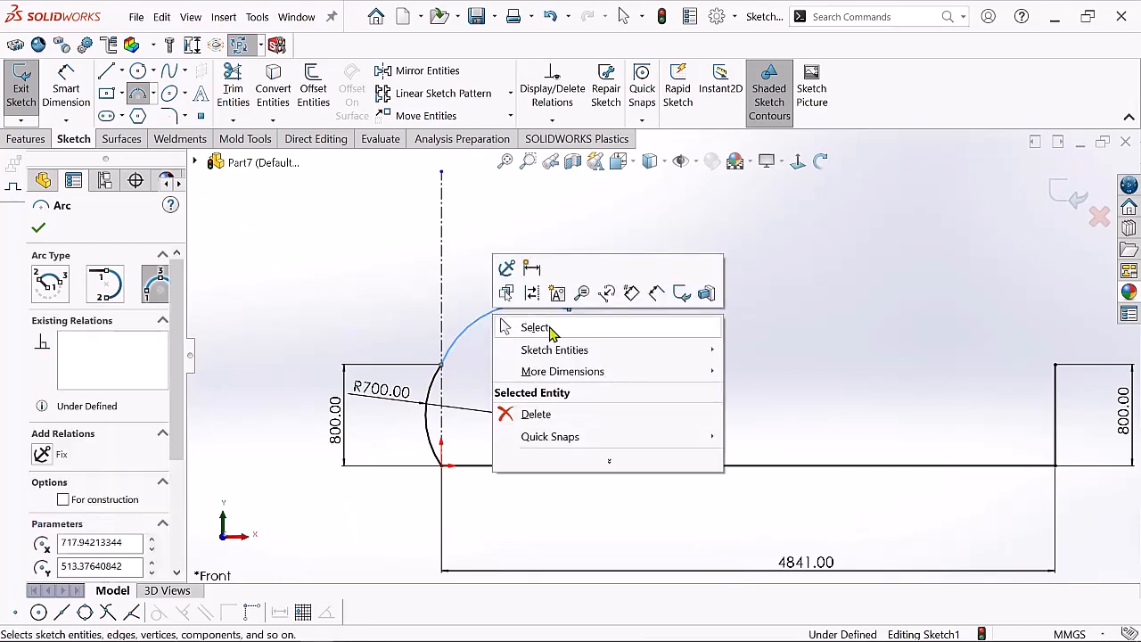
pyautogui.click(537, 327)
# Dimension the horizontal distance from the origin to the new arc's free end and set it to 1000 mm
pyautogui.scroll(-1, 526, 358)
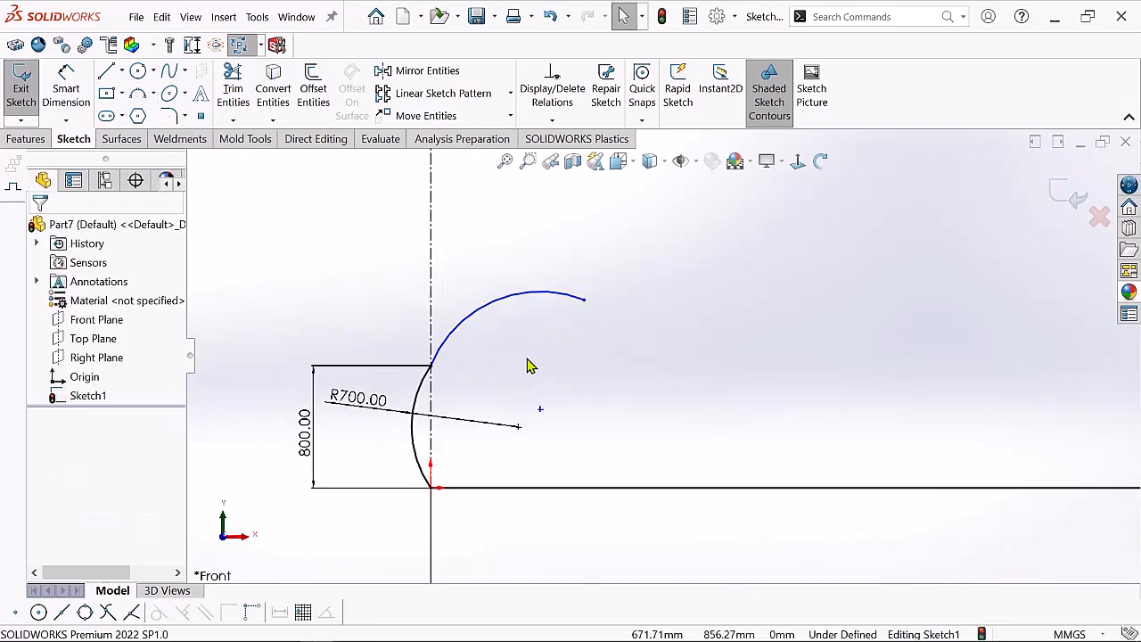
pyautogui.scroll(1, 528, 358)
pyautogui.click(65, 92)
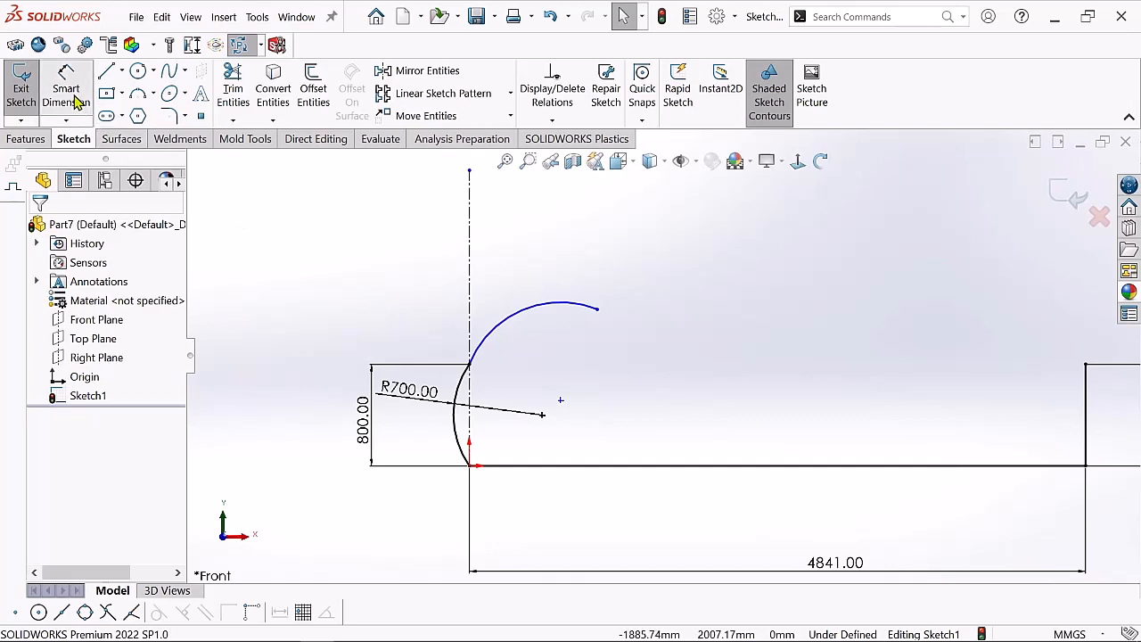
pyautogui.click(598, 311)
pyautogui.click(471, 468)
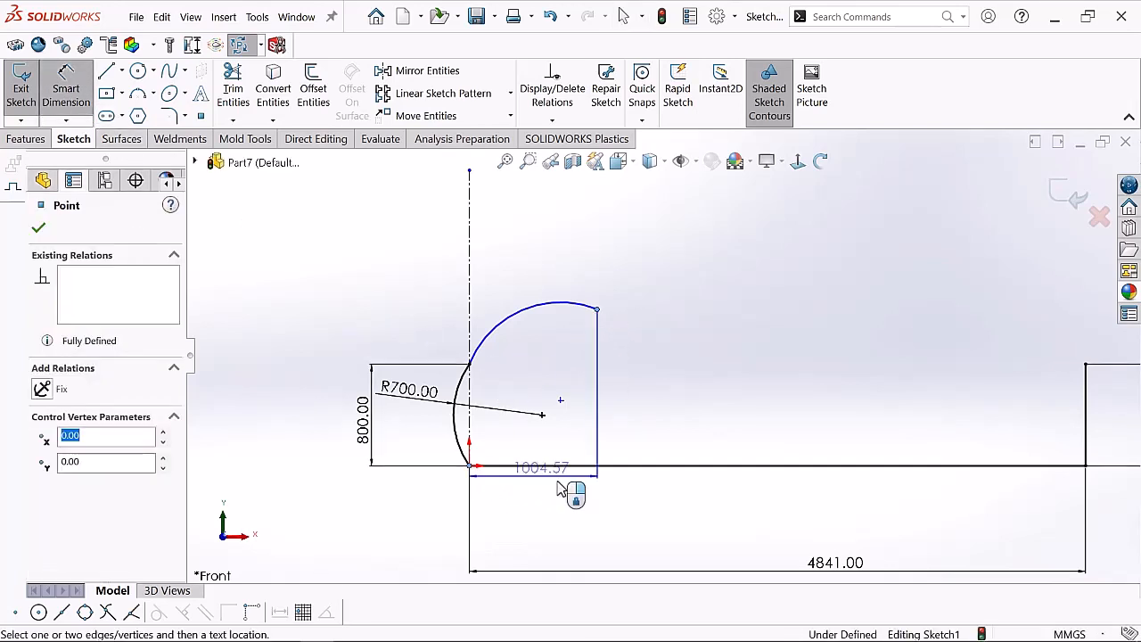
pyautogui.click(537, 517)
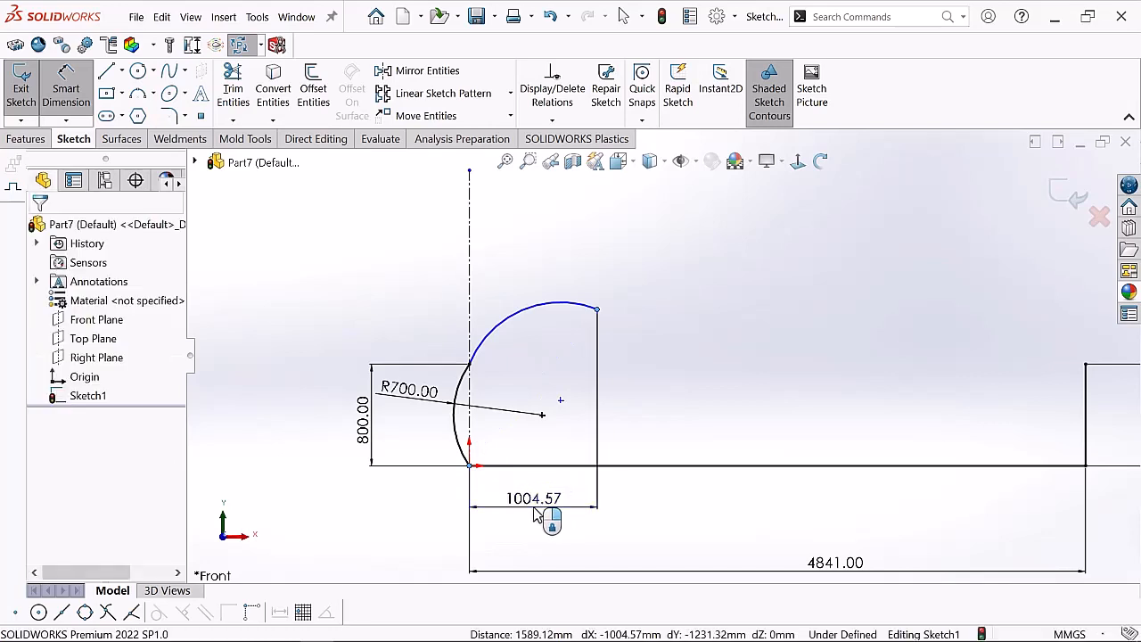
pyautogui.press('BackSpace')
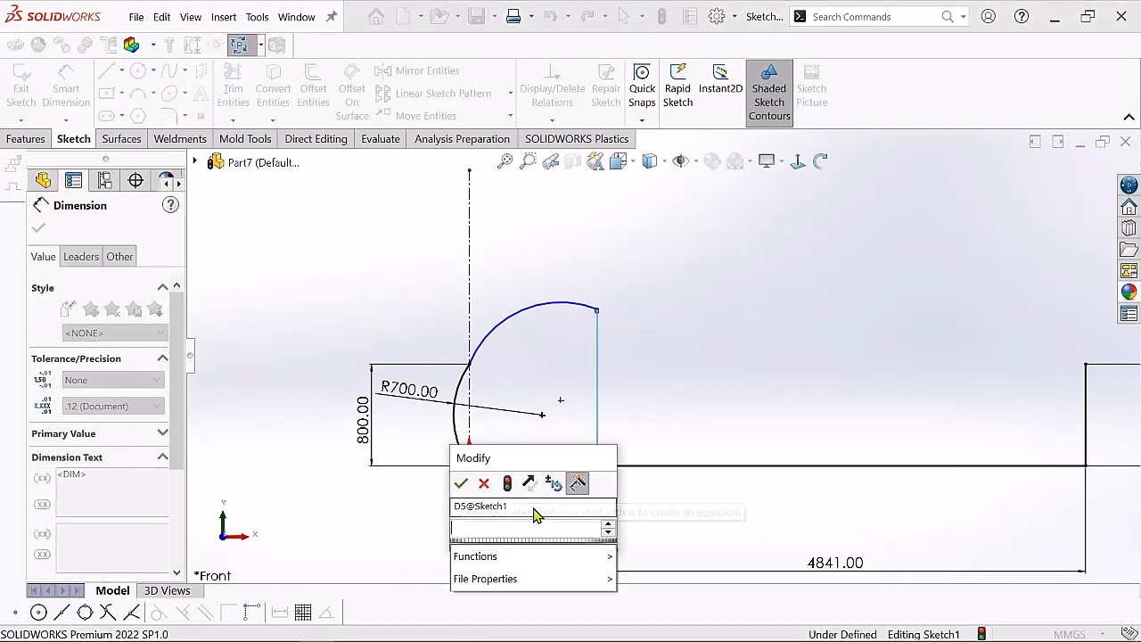
pyautogui.write('1000')
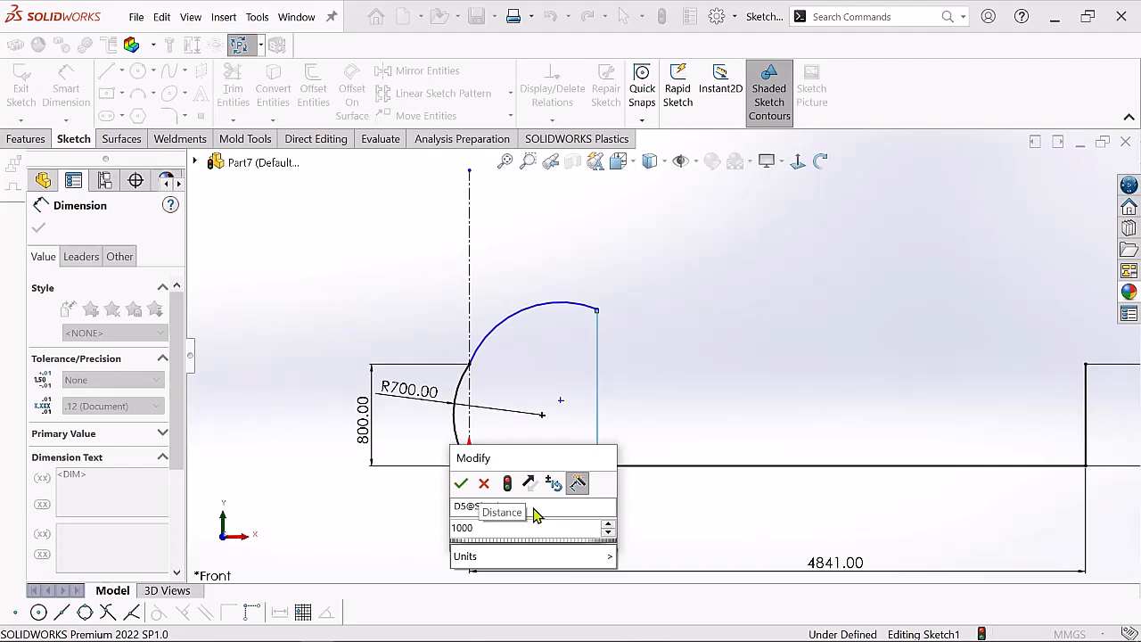
pyautogui.press('Return')
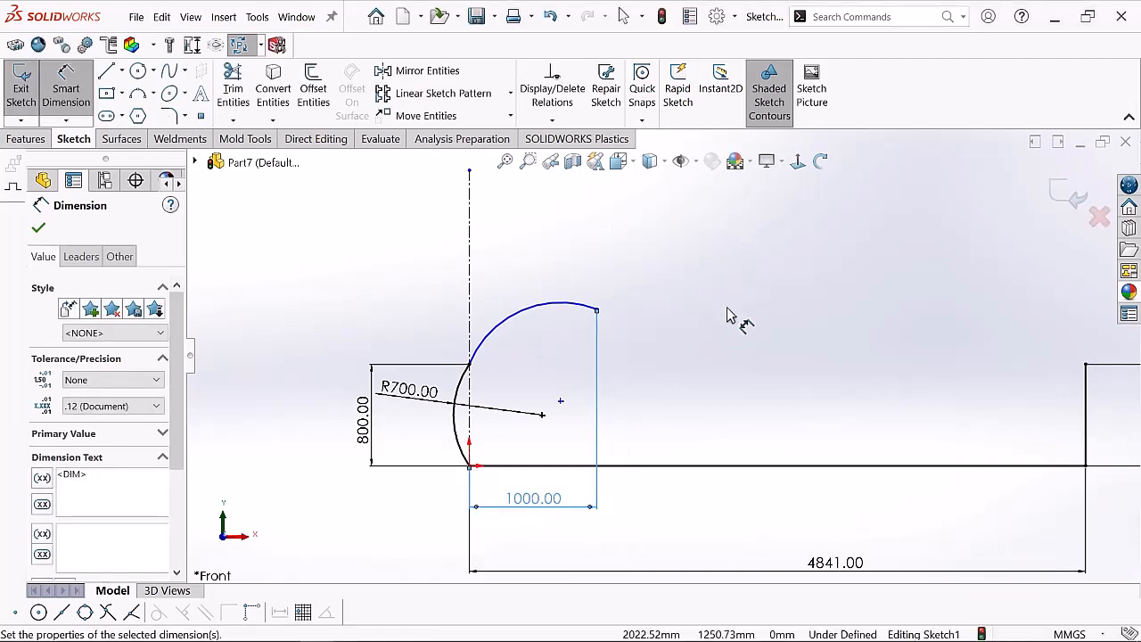
pyautogui.click(726, 308)
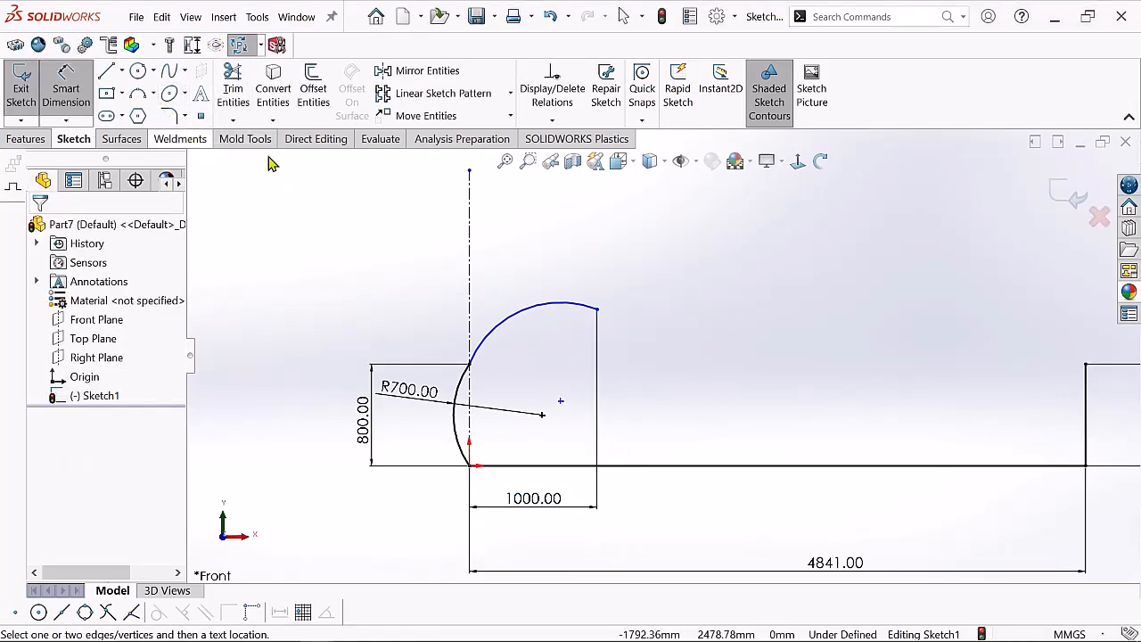
# Dimension the upper arc's radius and set it to 2500 mm, then end the dimensioning
pyautogui.click(524, 323)
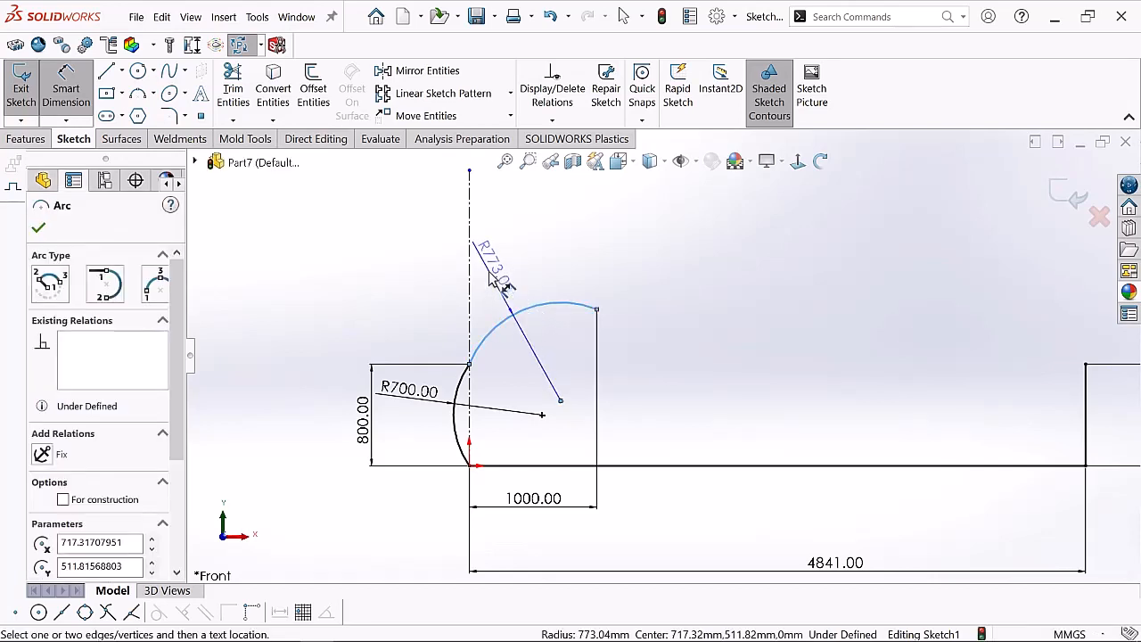
pyautogui.click(490, 279)
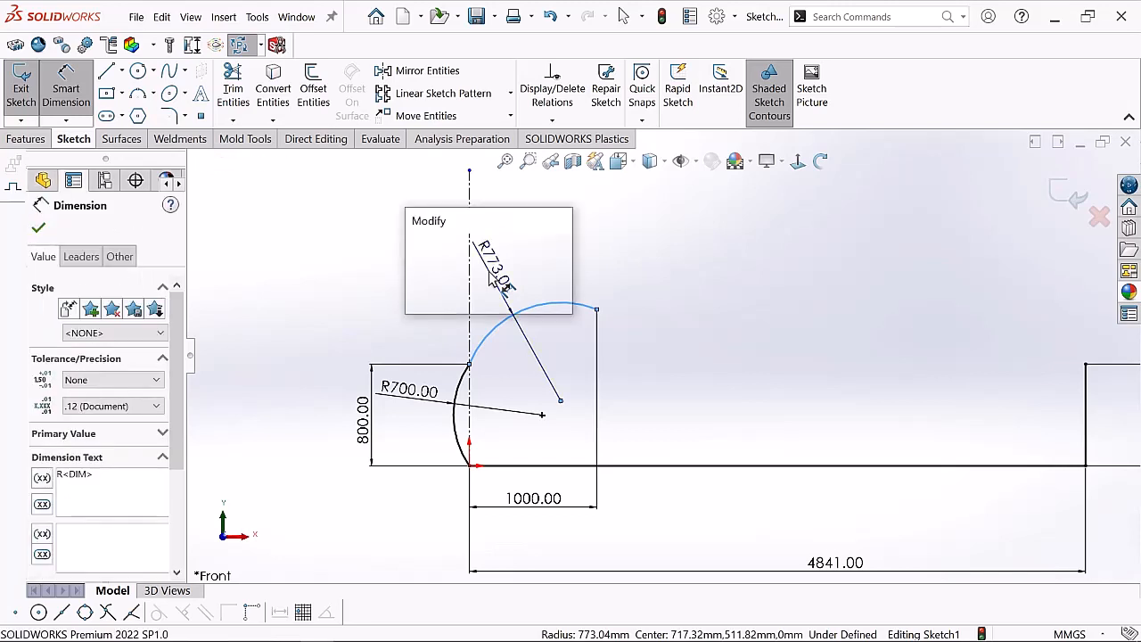
pyautogui.press('BackSpace')
pyautogui.write('2')
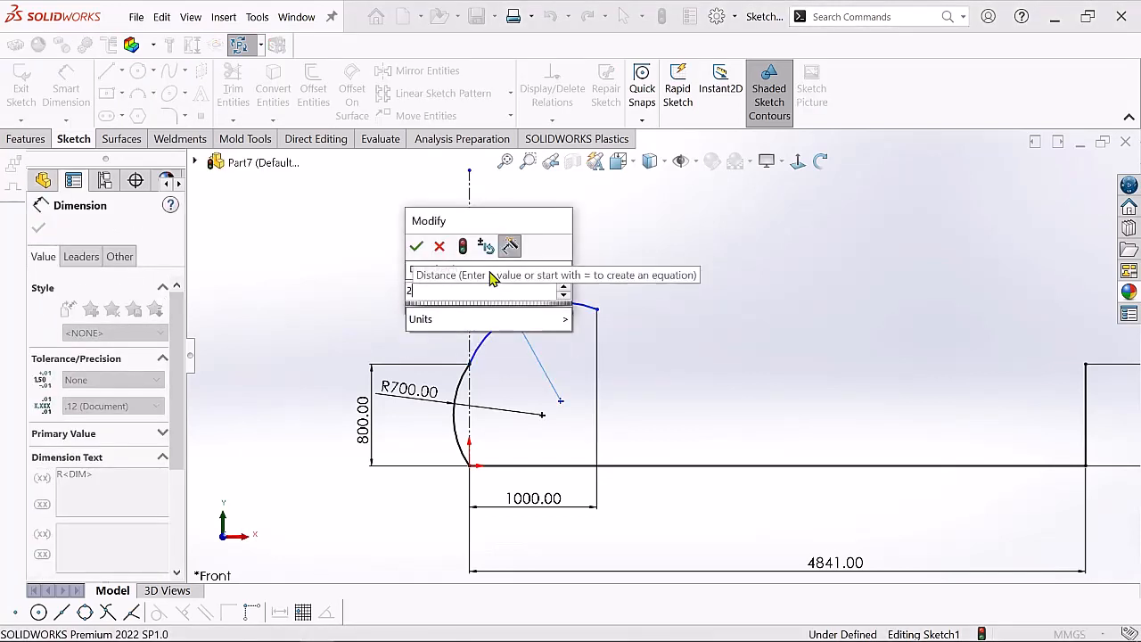
pyautogui.write('500')
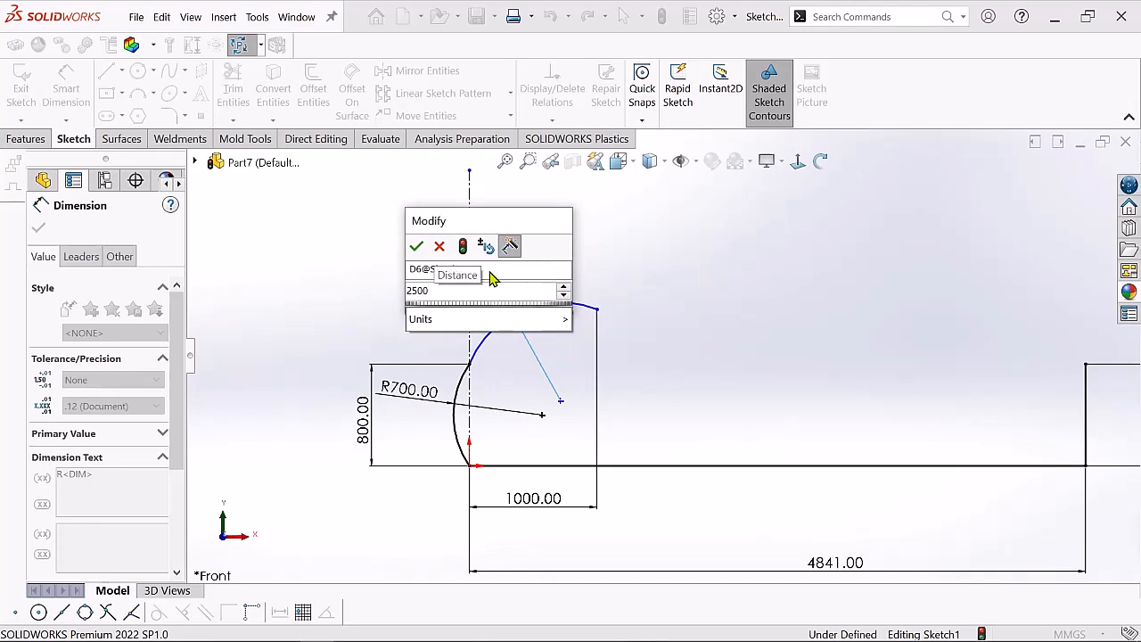
pyautogui.press('Return')
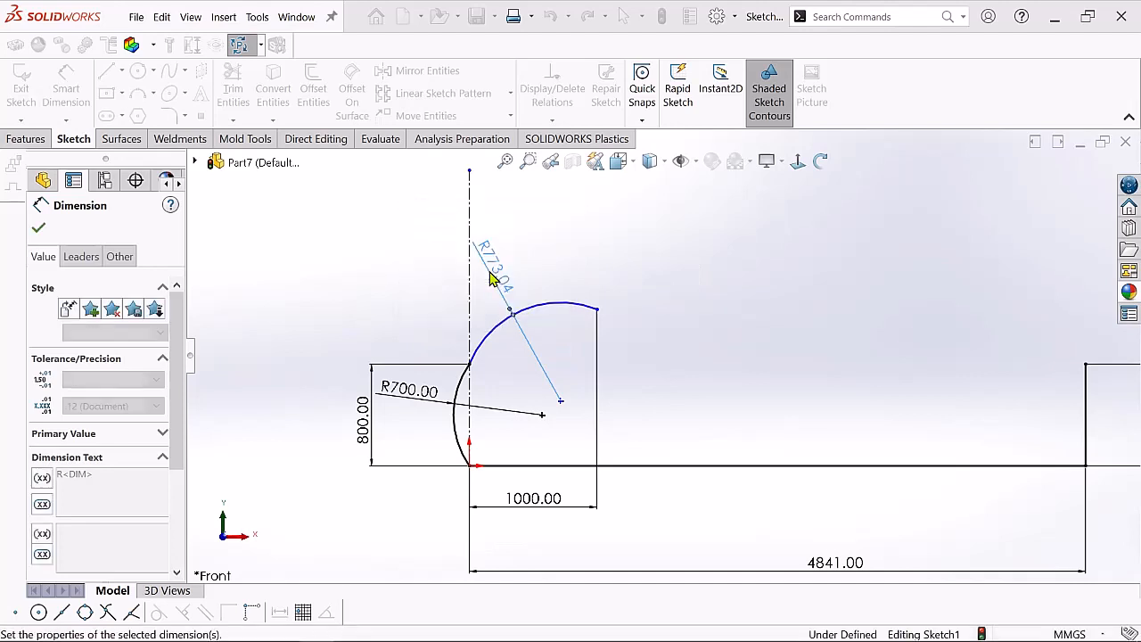
pyautogui.click(524, 283)
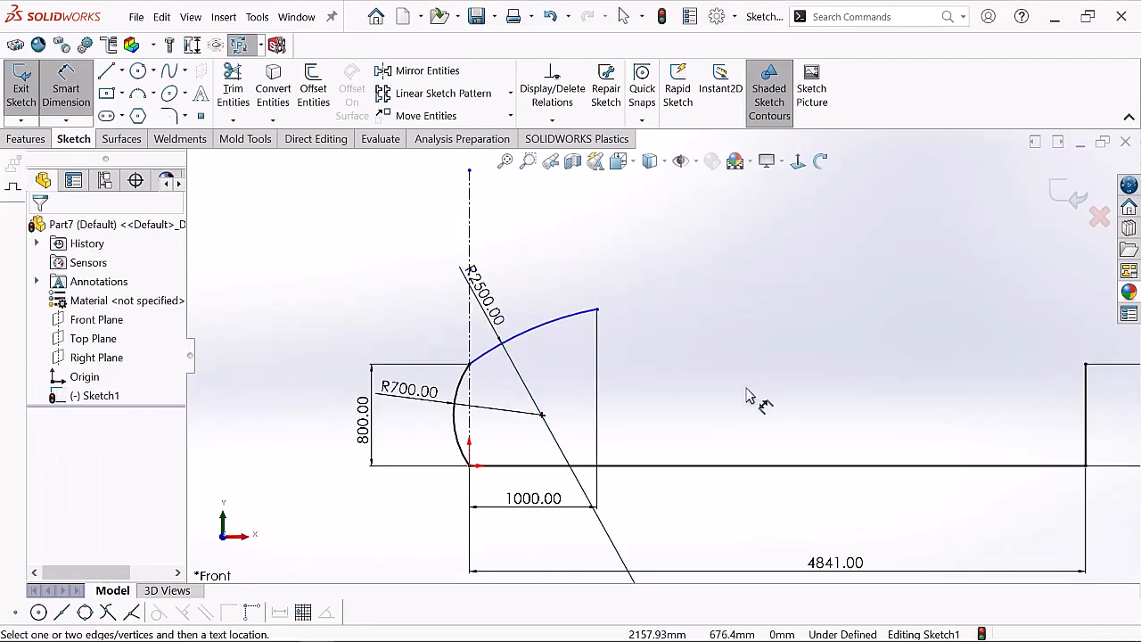
pyautogui.scroll(2, 745, 375)
pyautogui.scroll(-1, 768, 347)
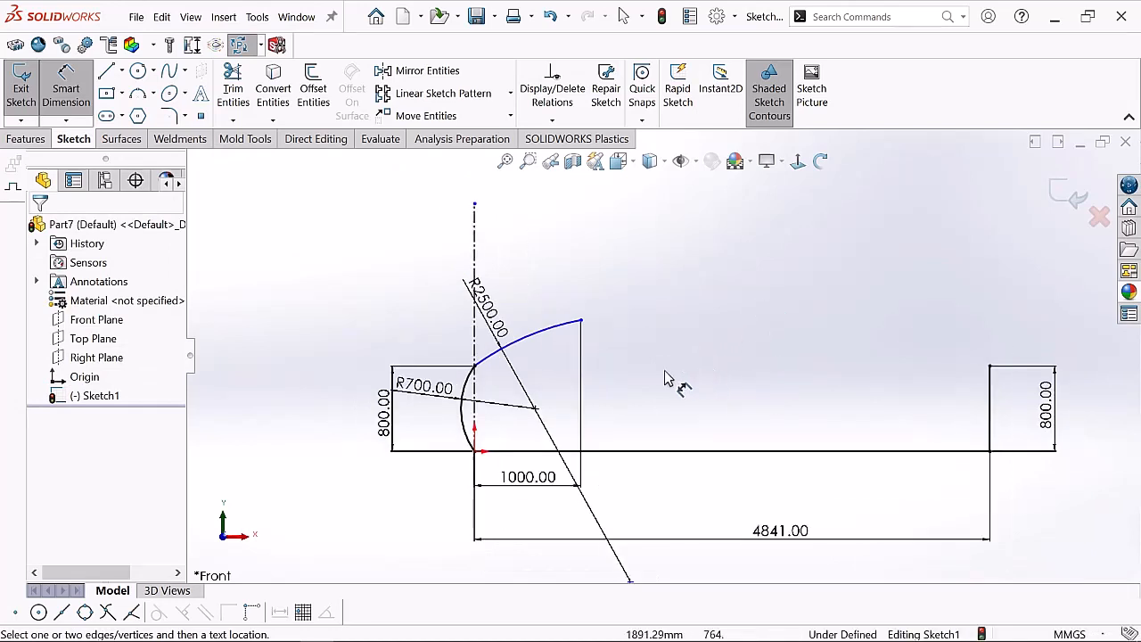
pyautogui.rightClick(288, 224)
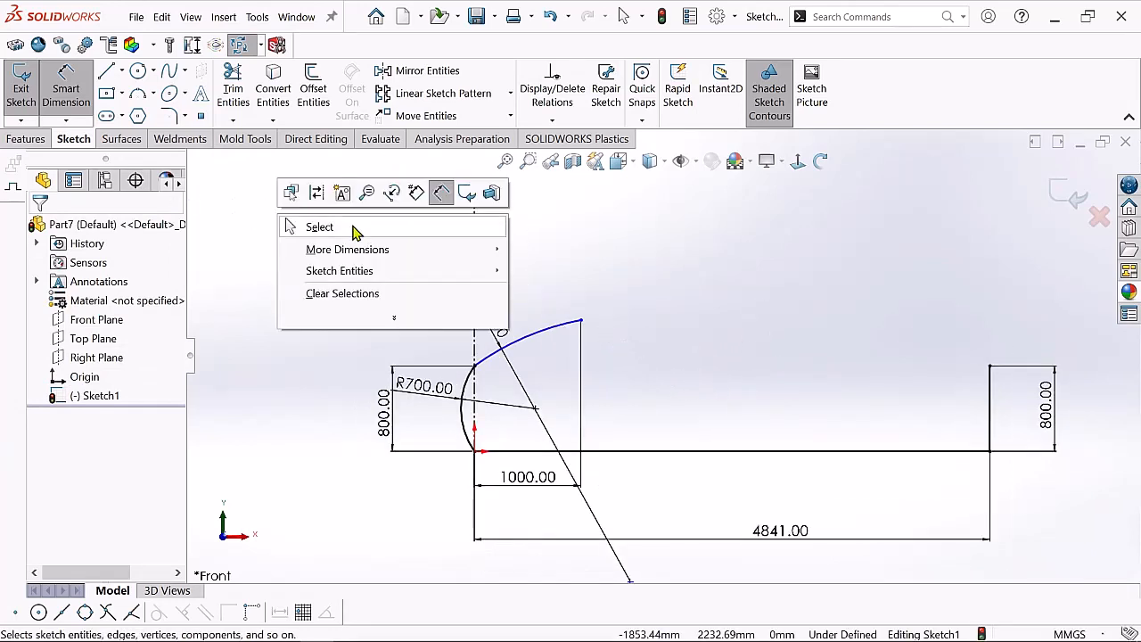
pyautogui.click(357, 230)
# Sketch a 3-point arc from the R2500 arc's free end up to the right, sagging downward with a radius of about 367 mm
pyautogui.scroll(-2, 704, 312)
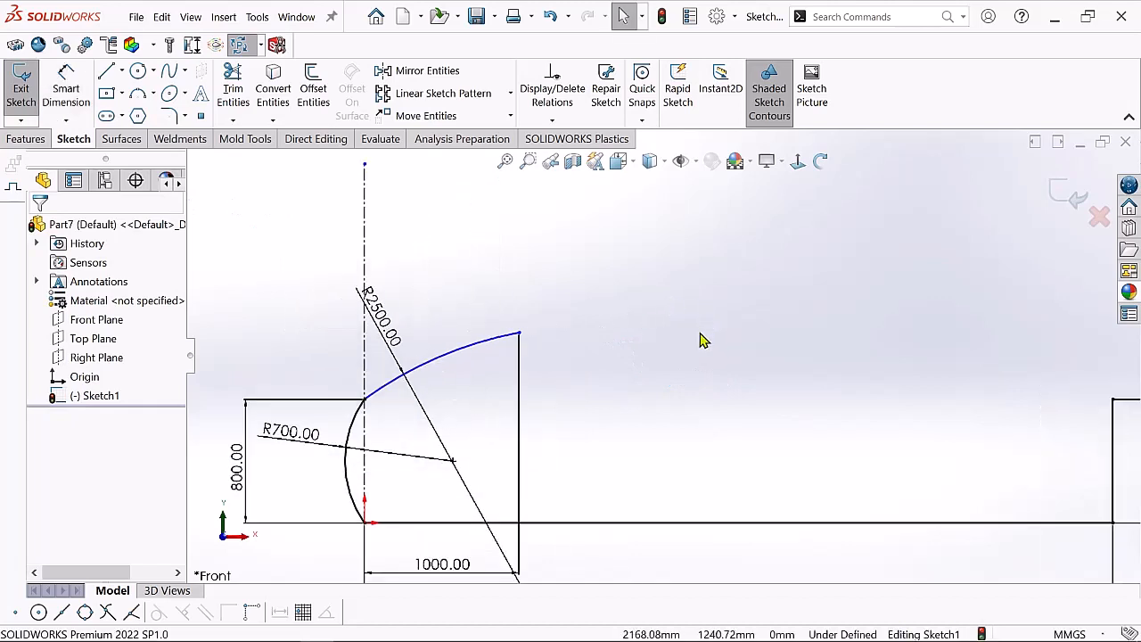
pyautogui.click(147, 100)
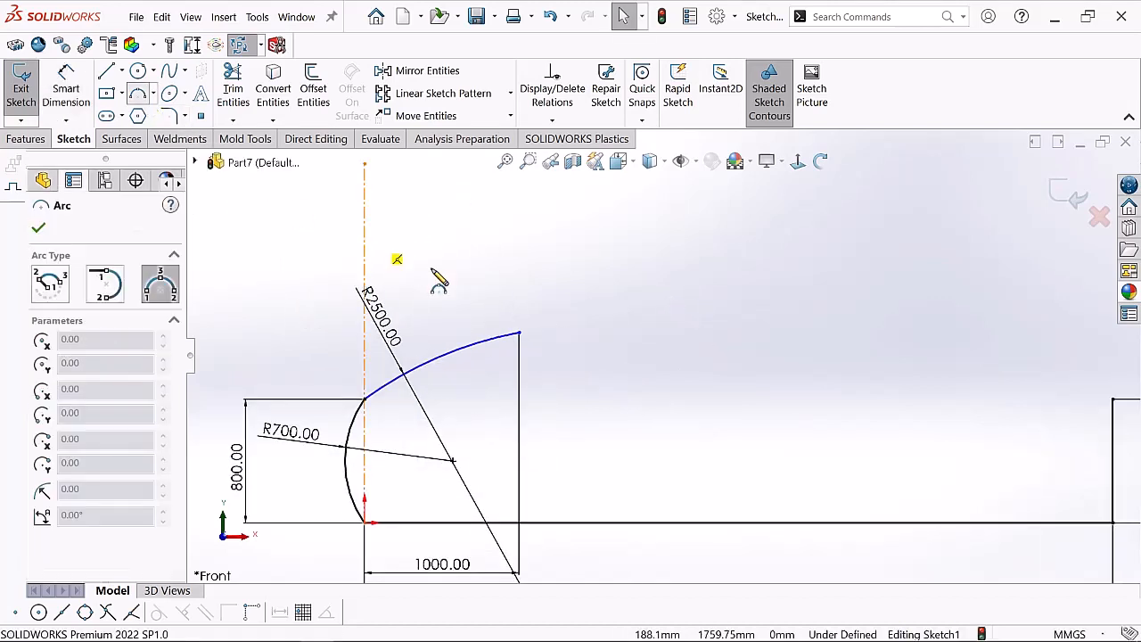
pyautogui.click(519, 334)
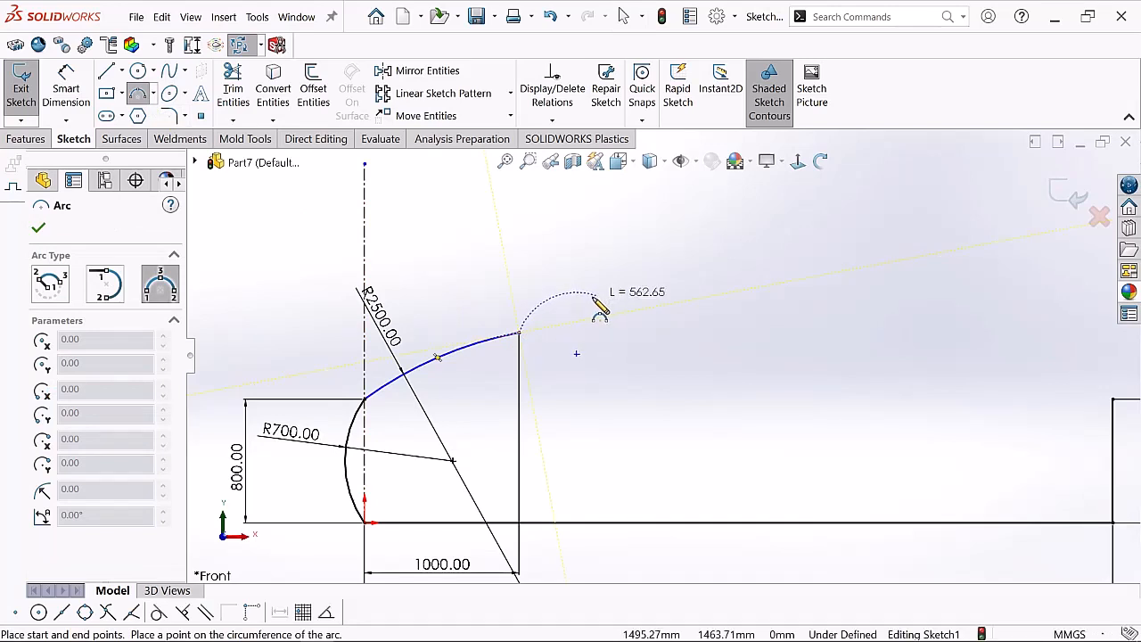
pyautogui.click(591, 295)
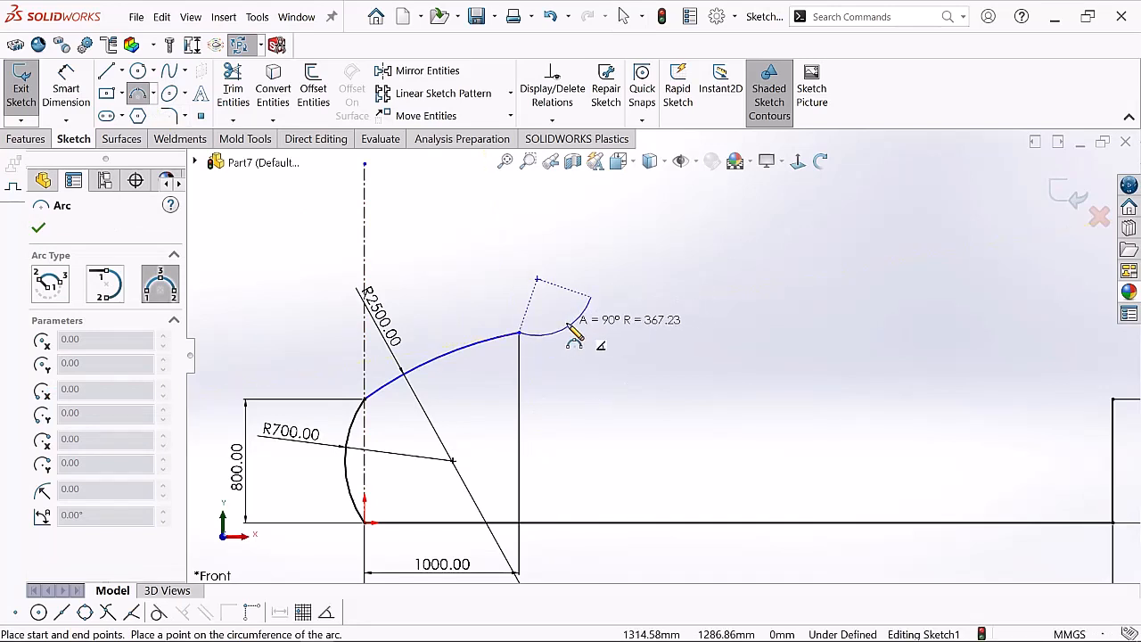
pyautogui.click(575, 333)
pyautogui.rightClick(579, 327)
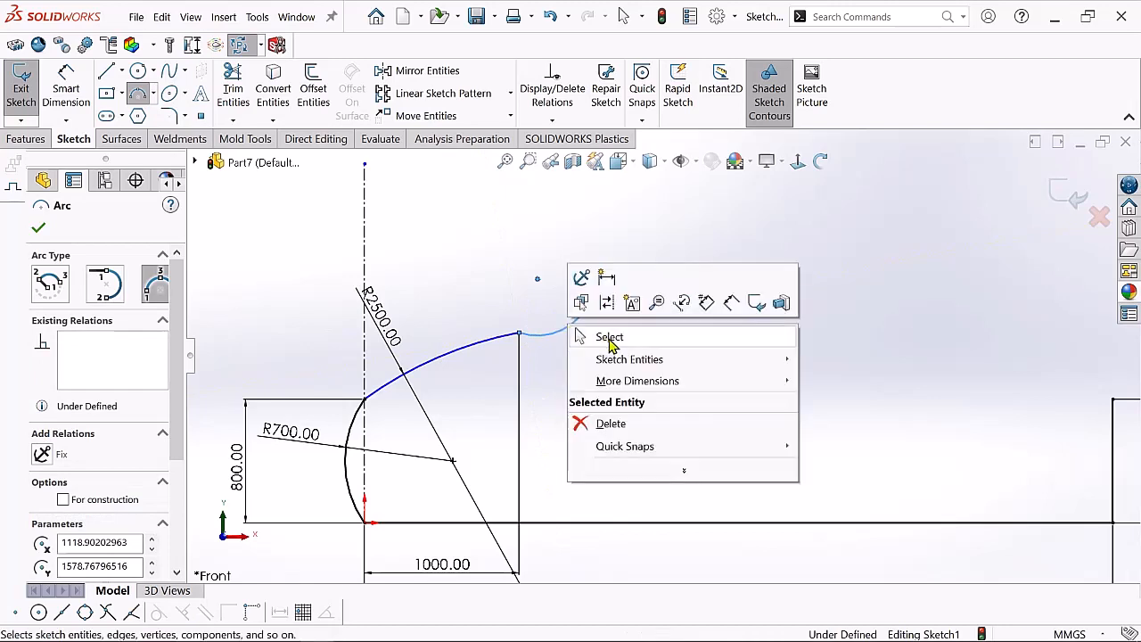
pyautogui.click(610, 339)
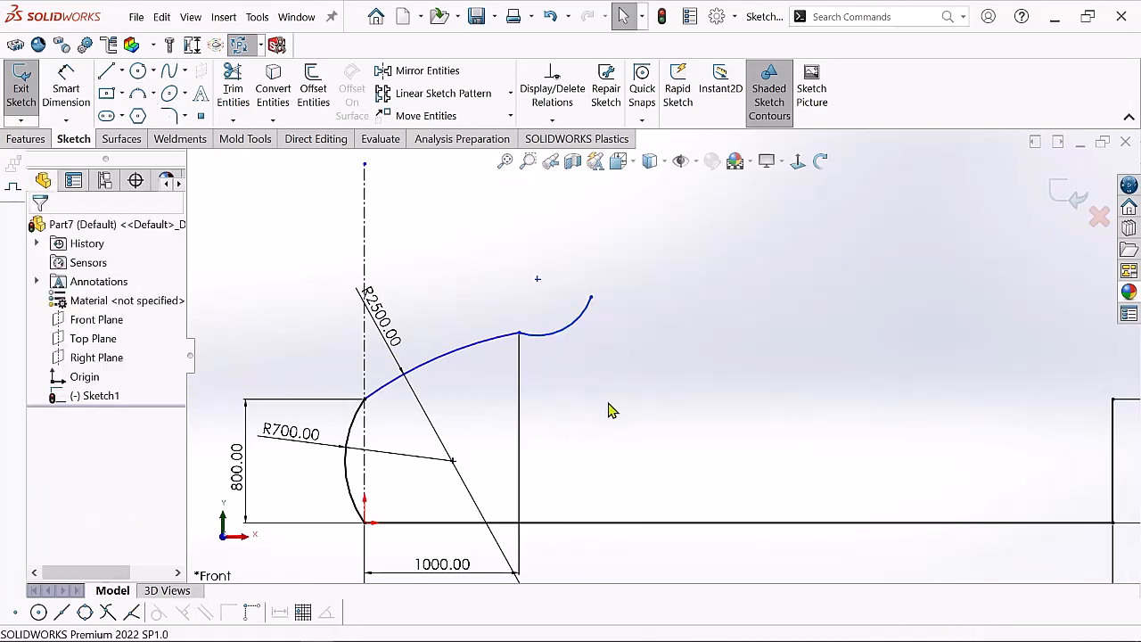
# Dimension the horizontal distance from the origin to the new arc's free end and set it to 1600 mm
pyautogui.press('f')
pyautogui.click(66, 89)
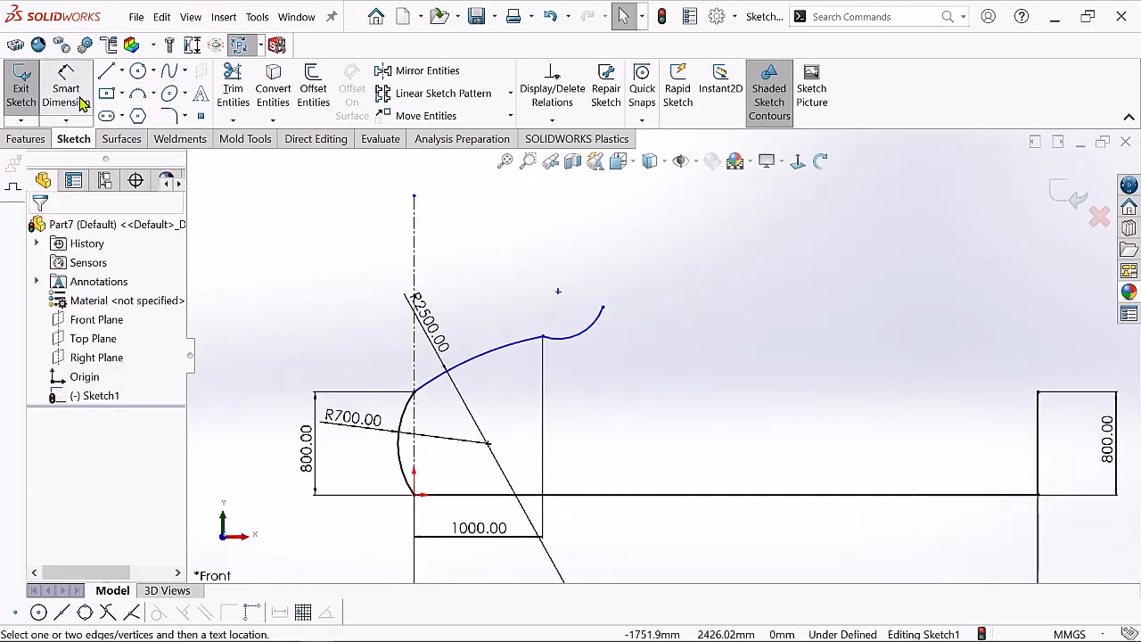
pyautogui.click(603, 308)
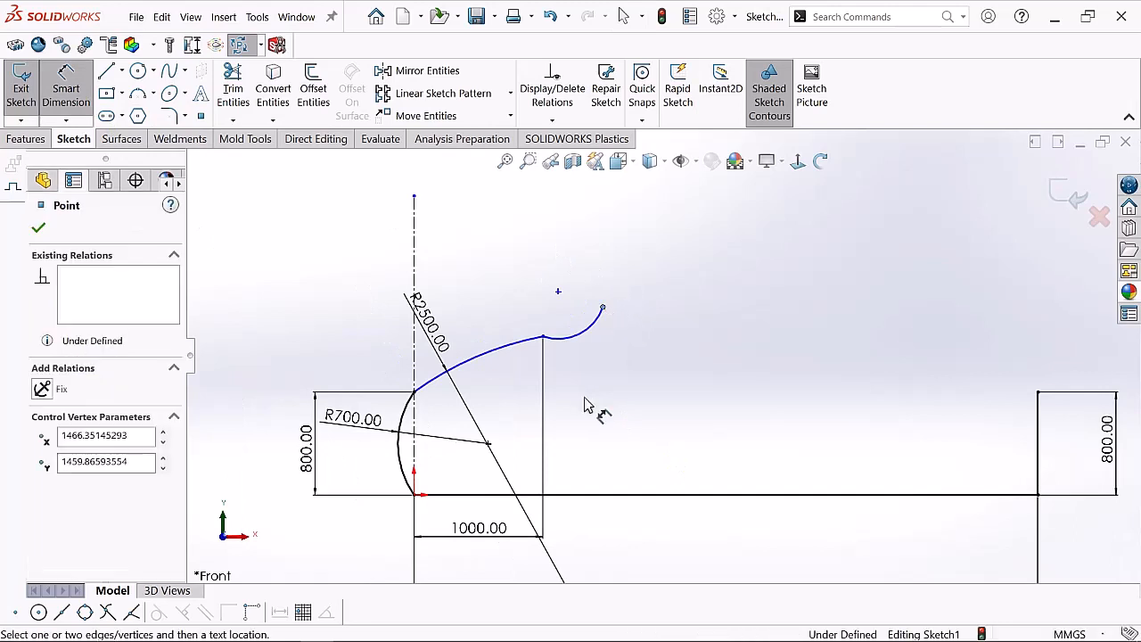
pyautogui.click(415, 496)
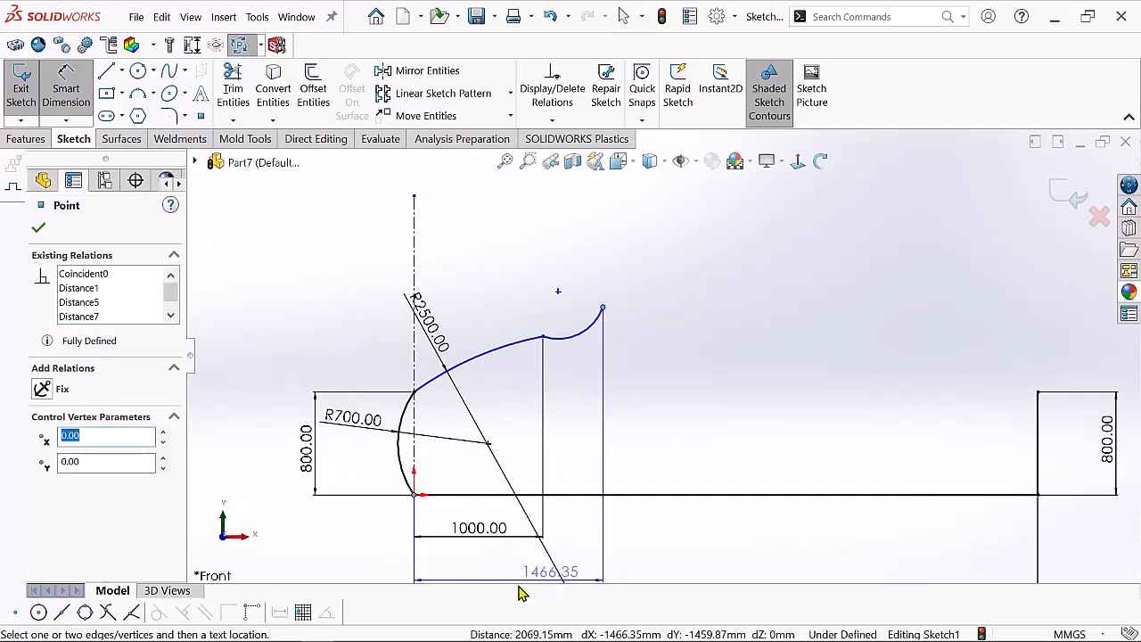
pyautogui.scroll(2, 517, 582)
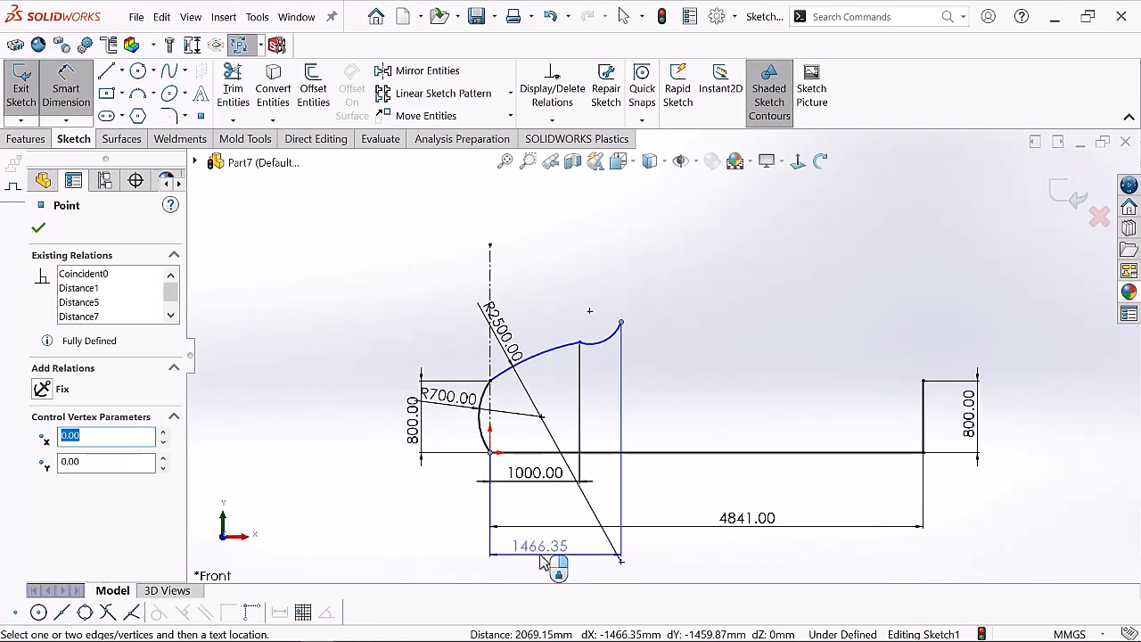
pyautogui.click(544, 562)
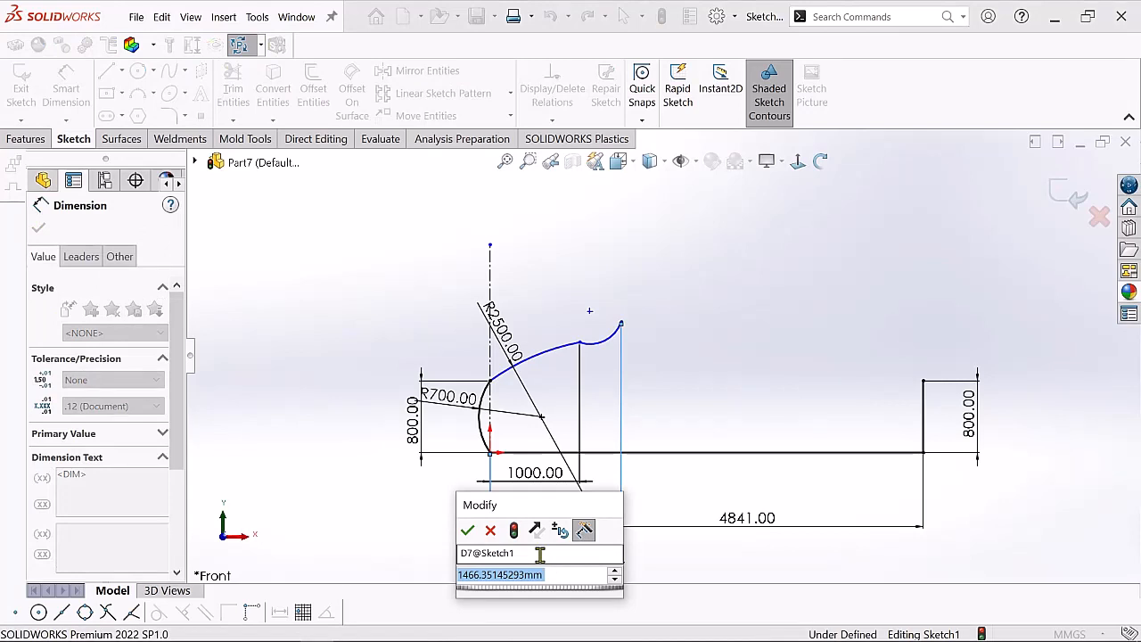
pyautogui.write('16')
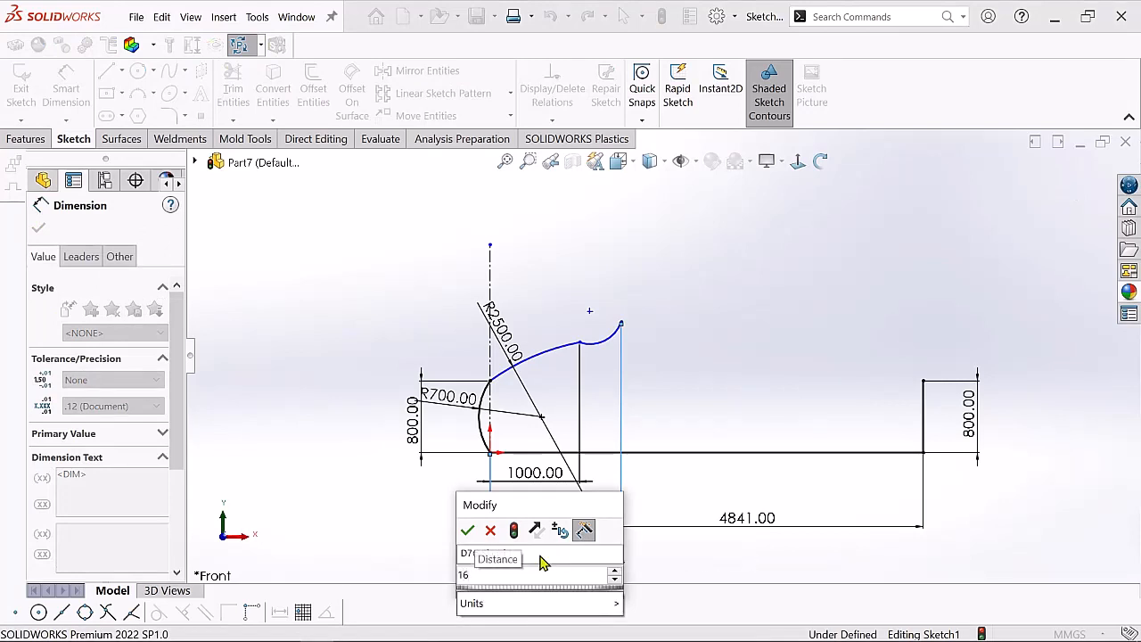
pyautogui.write('00')
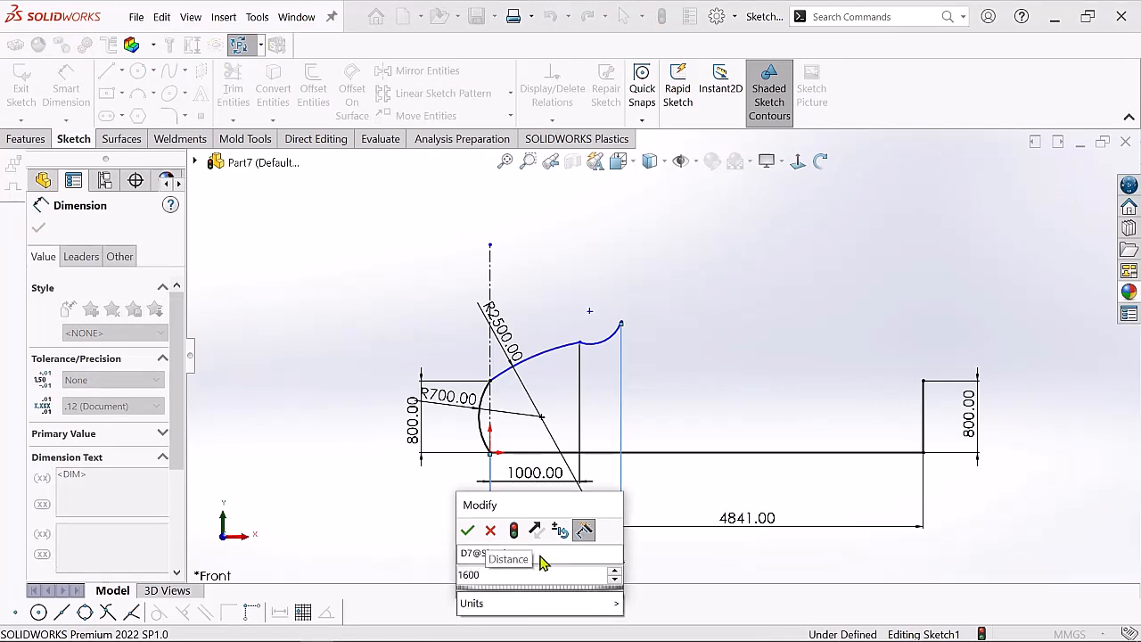
pyautogui.press('Return')
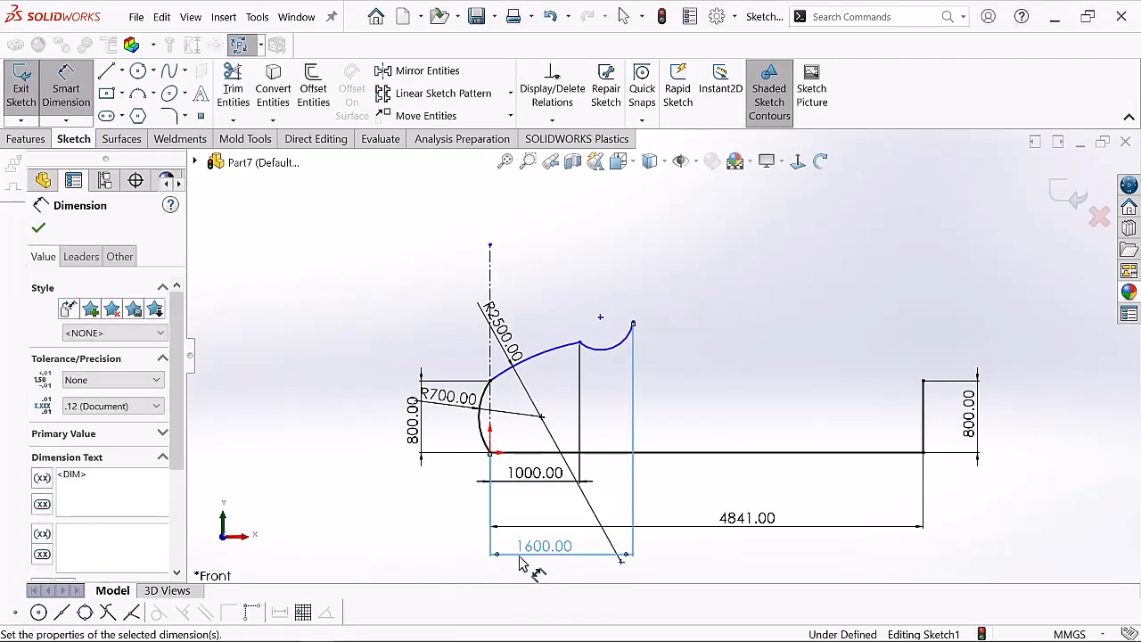
pyautogui.click(748, 394)
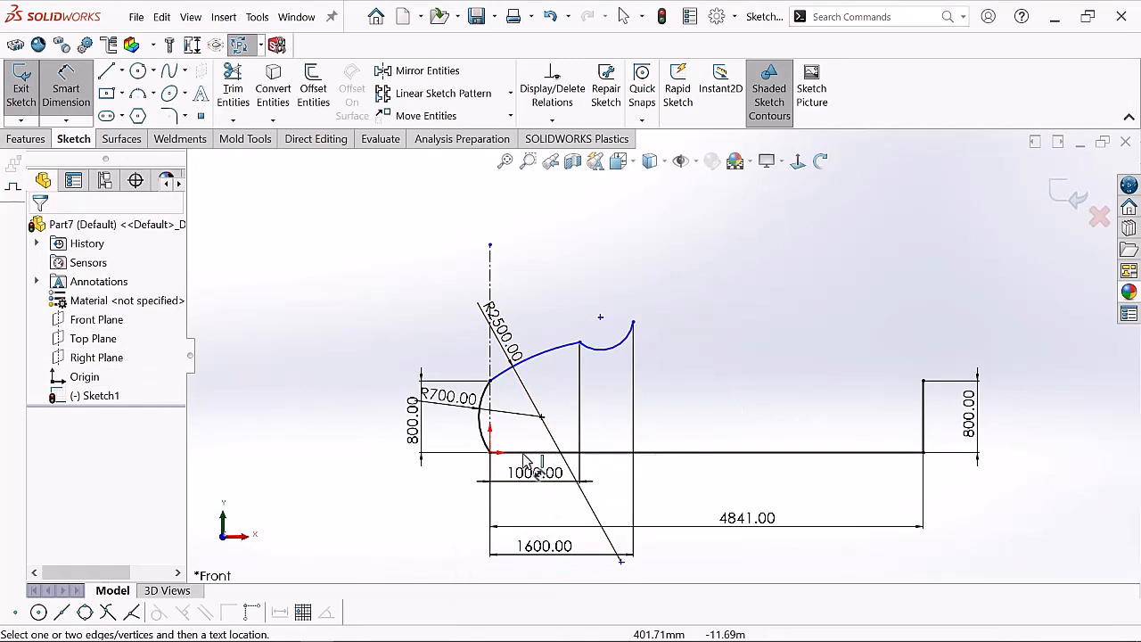
# Dimension the height of the new arc's free end above the horizontal base line and set it to 1200 mm
pyautogui.click(634, 324)
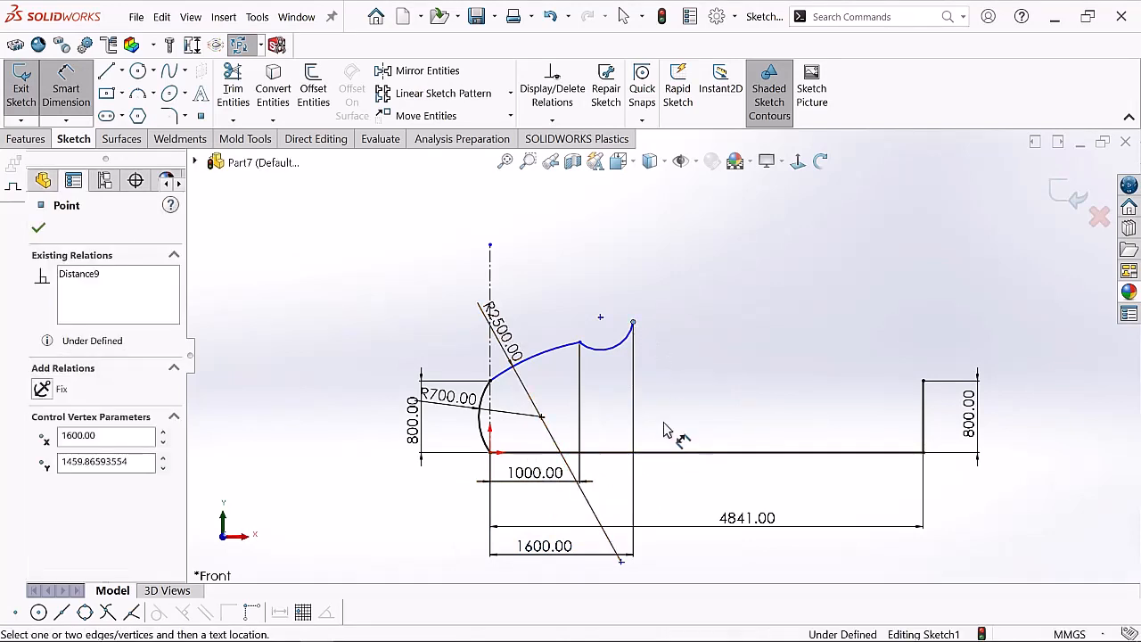
pyautogui.click(681, 452)
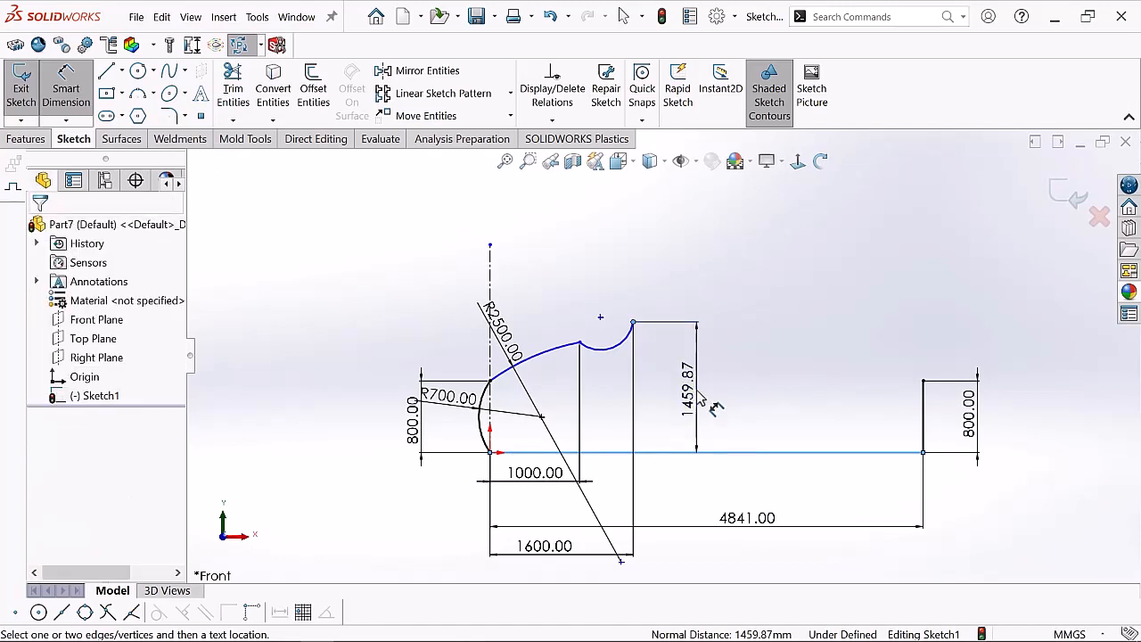
pyautogui.click(706, 399)
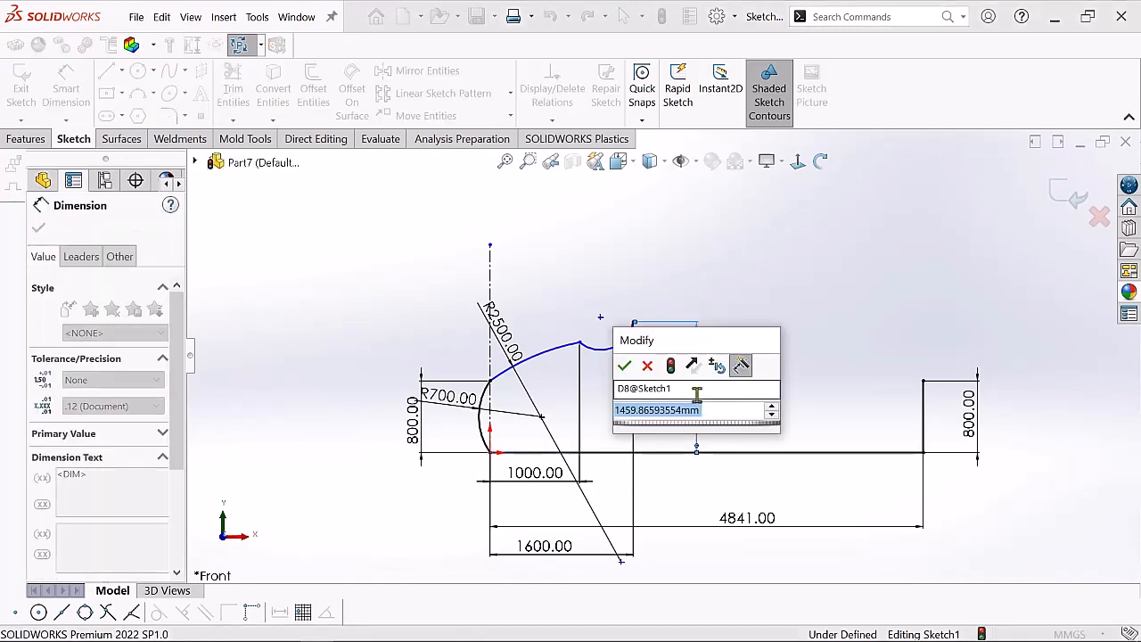
pyautogui.write('1200')
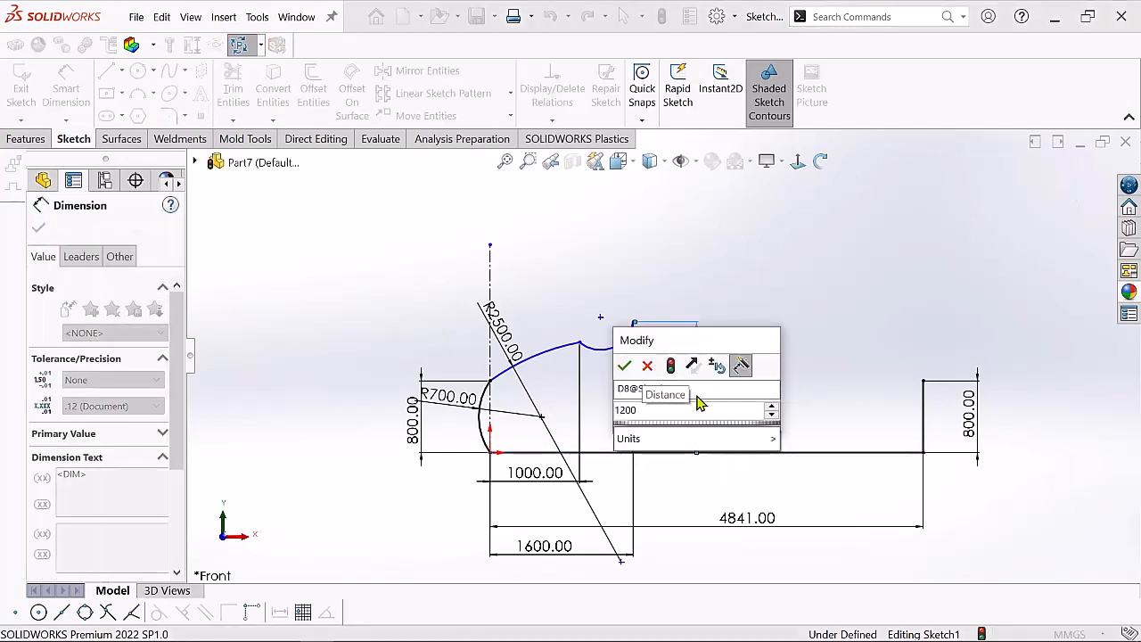
pyautogui.press('Return')
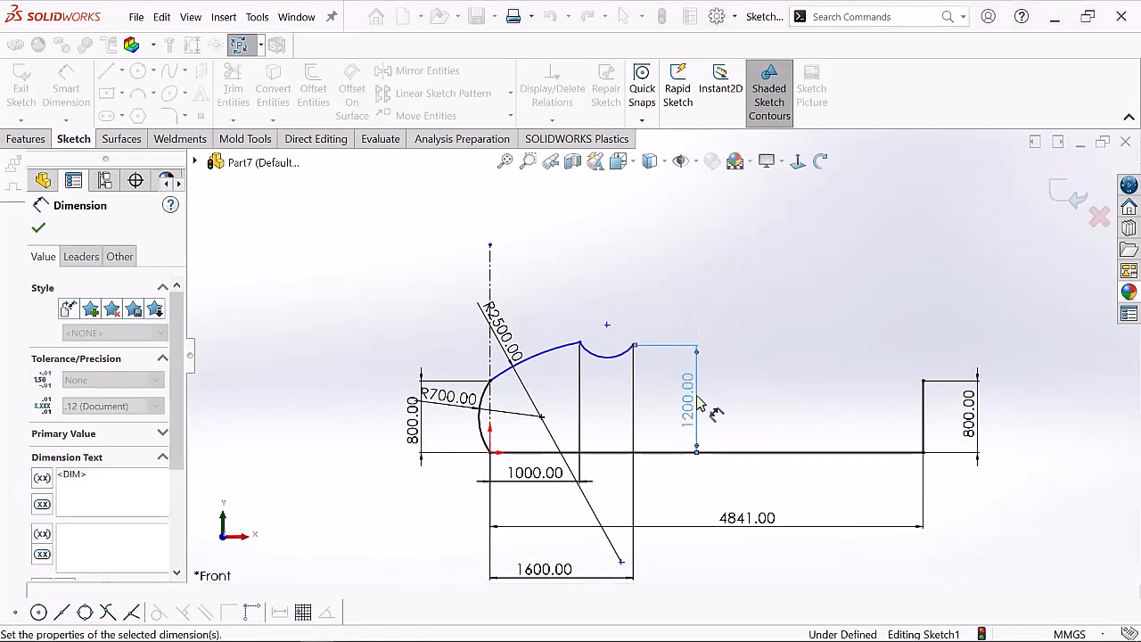
pyautogui.click(659, 304)
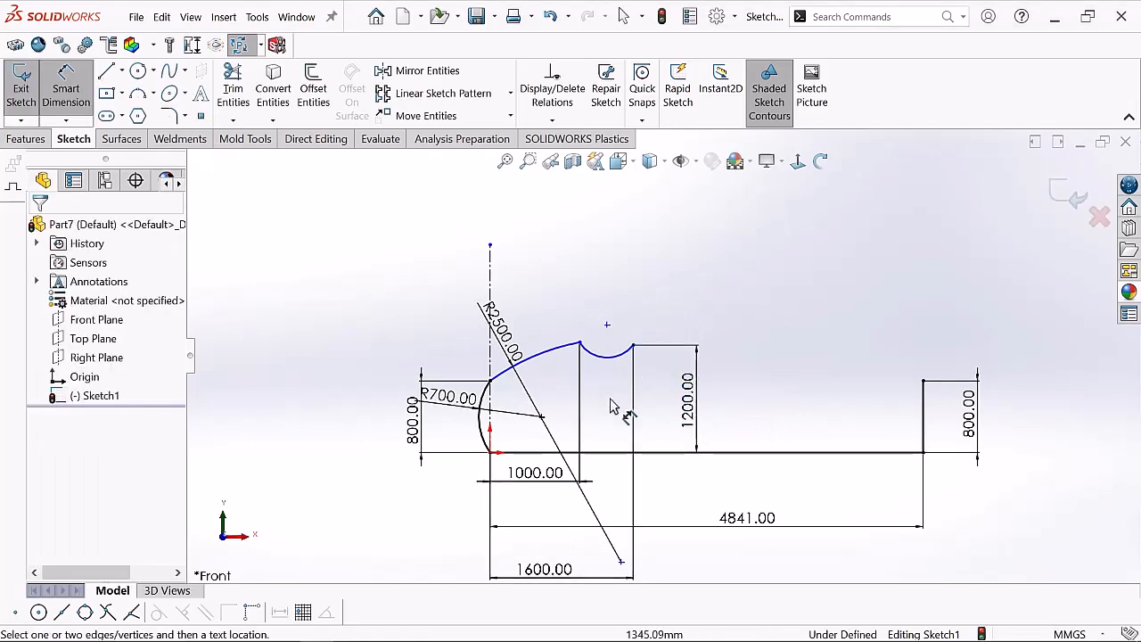
# Dimension the height of the junction between the two upper arcs above the base line and set it to 1000 mm
pyautogui.scroll(-2, 599, 400)
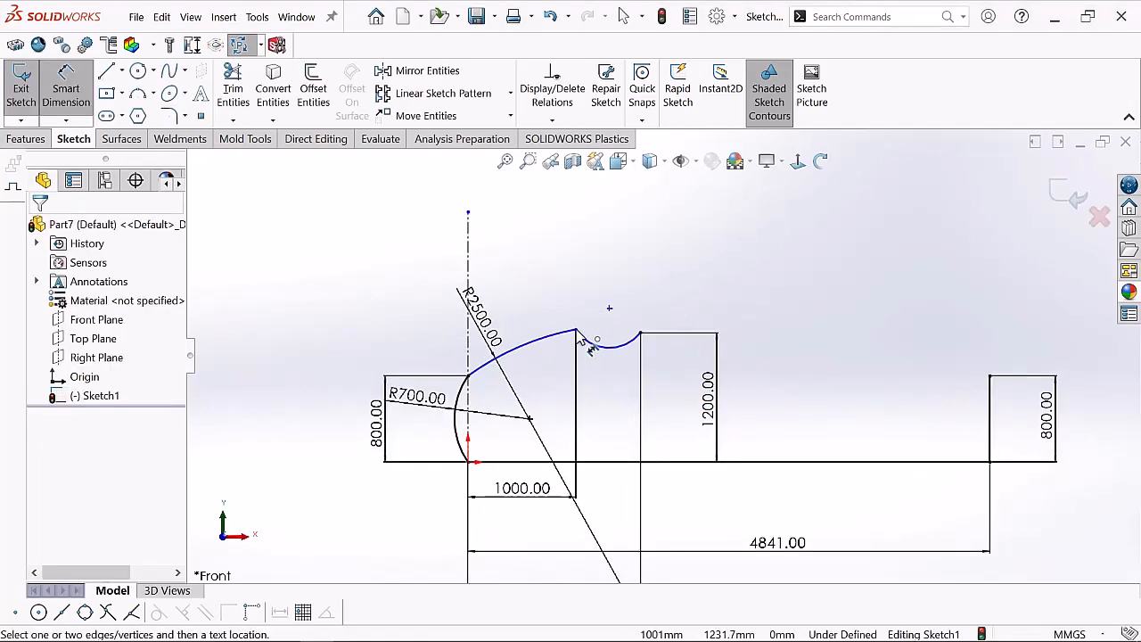
pyautogui.click(578, 338)
pyautogui.click(597, 461)
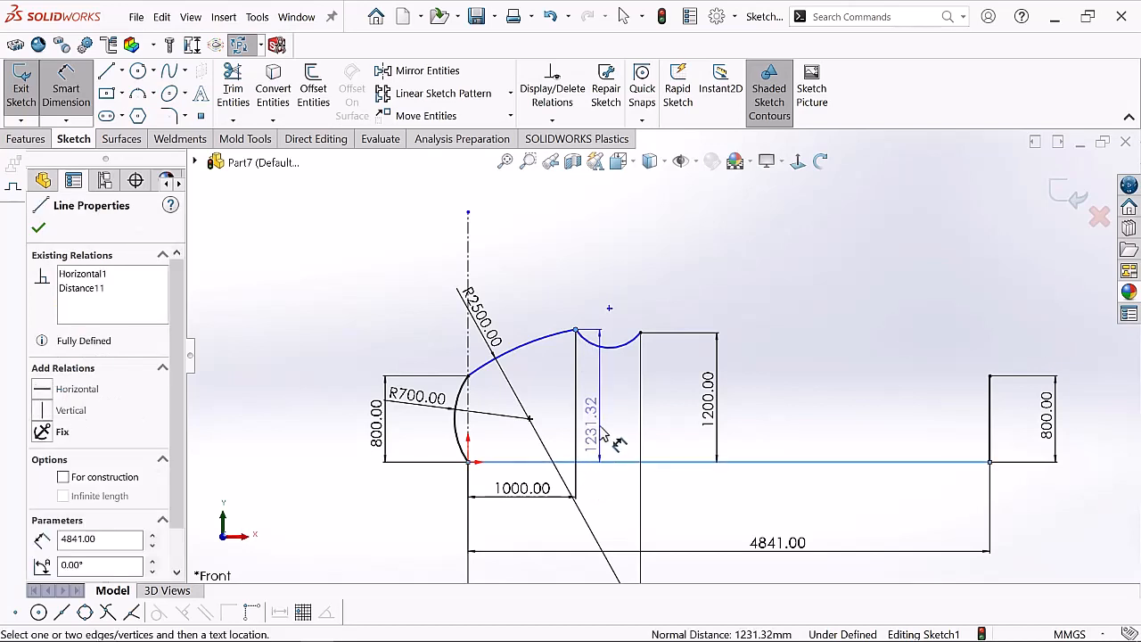
pyautogui.click(603, 434)
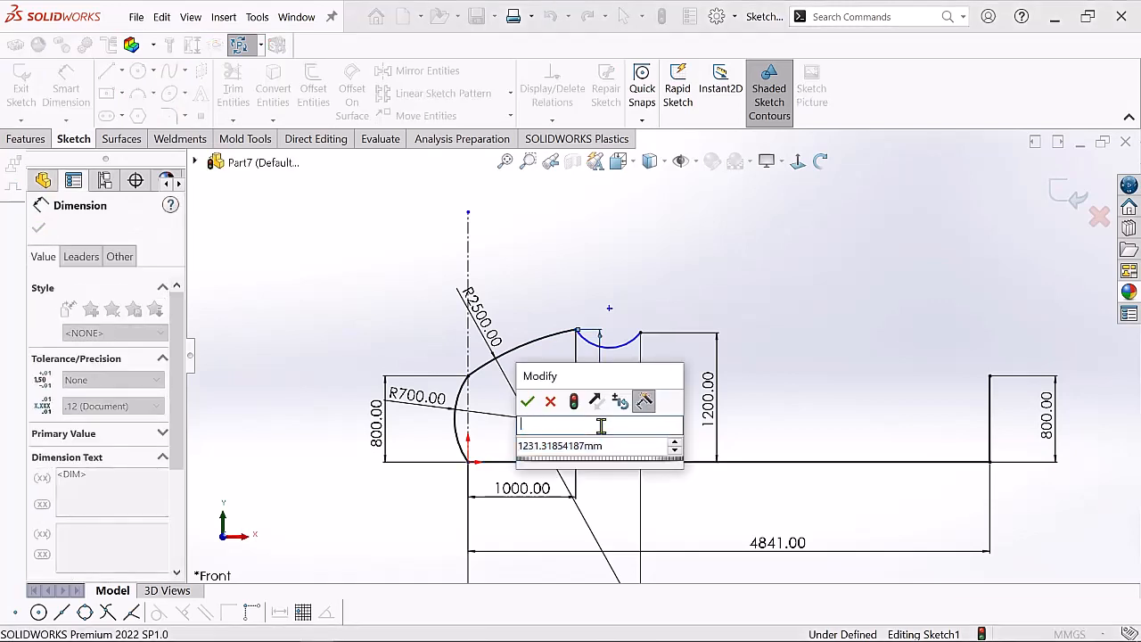
pyautogui.click(625, 448)
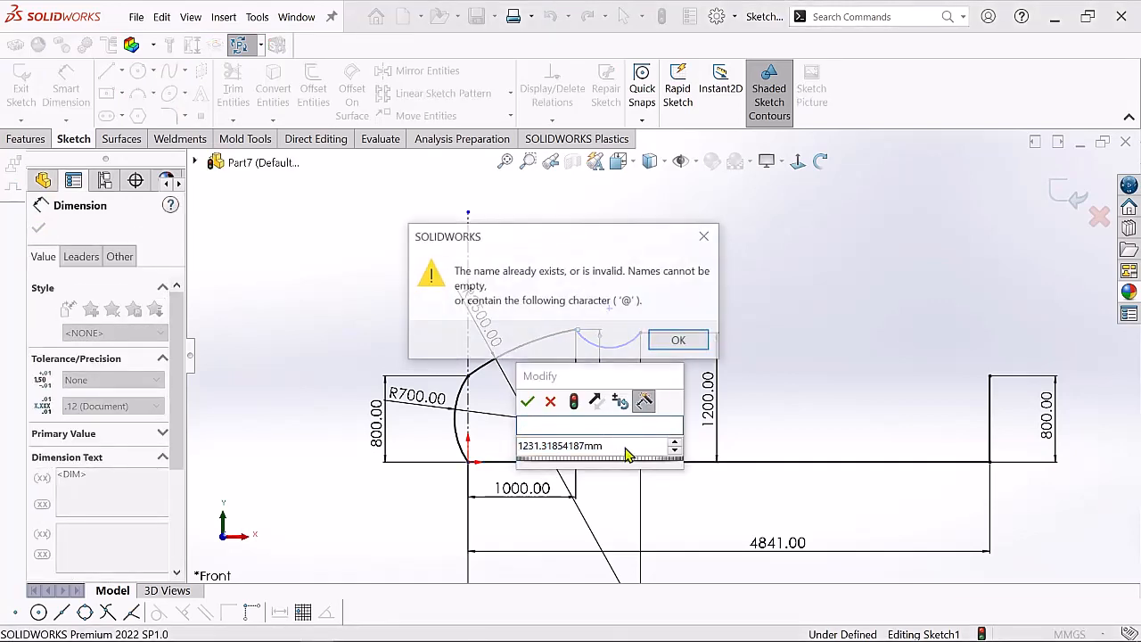
pyautogui.click(705, 238)
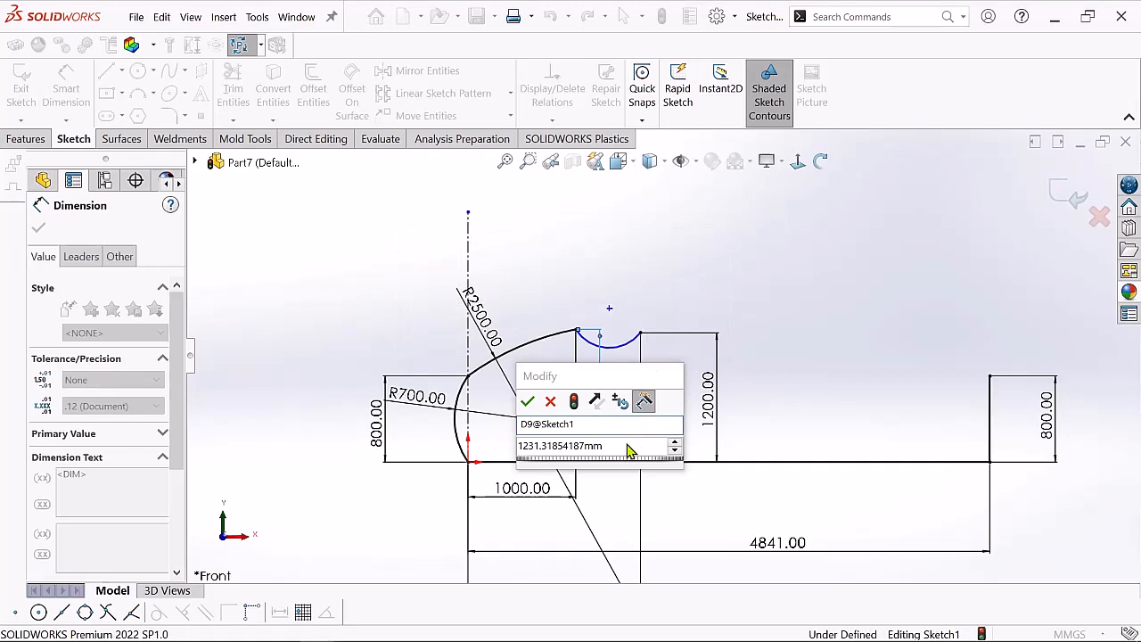
pyautogui.write('10')
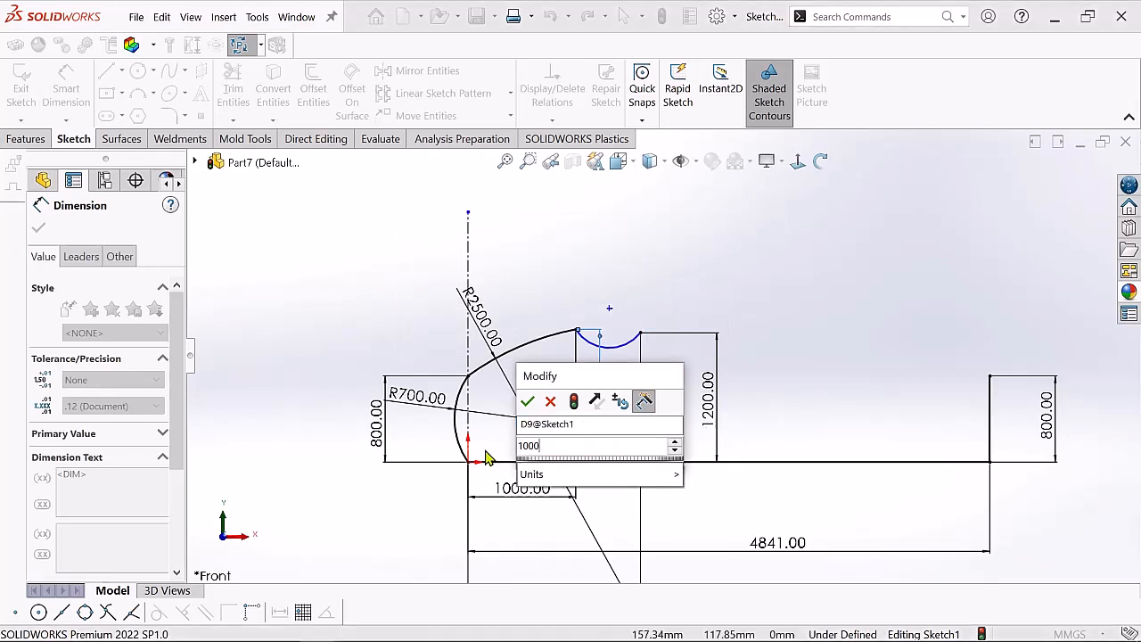
pyautogui.write('00')
pyautogui.press('Return')
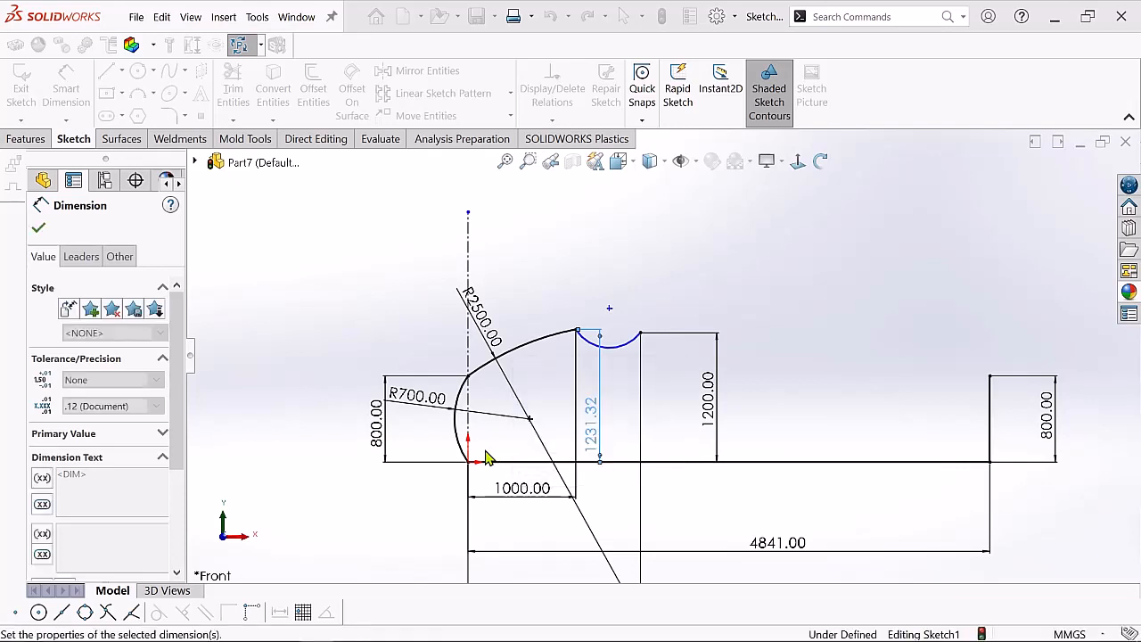
pyautogui.click(807, 391)
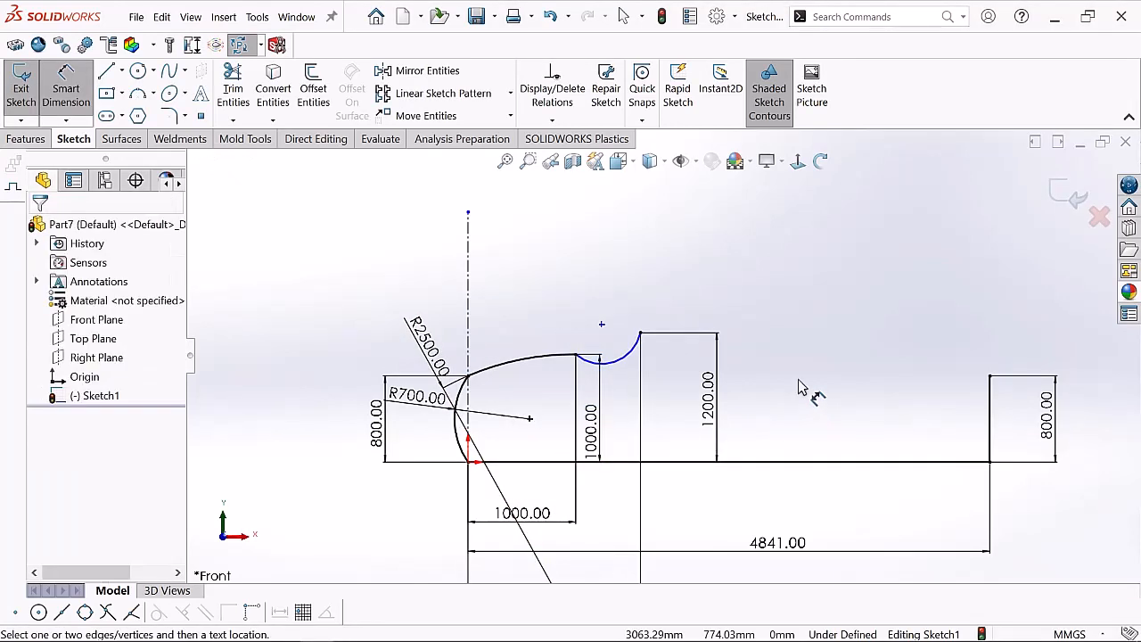
# Dimension the radius of the downward-sagging arc and set it to 1000 mm
pyautogui.scroll(-2, 802, 395)
pyautogui.click(586, 346)
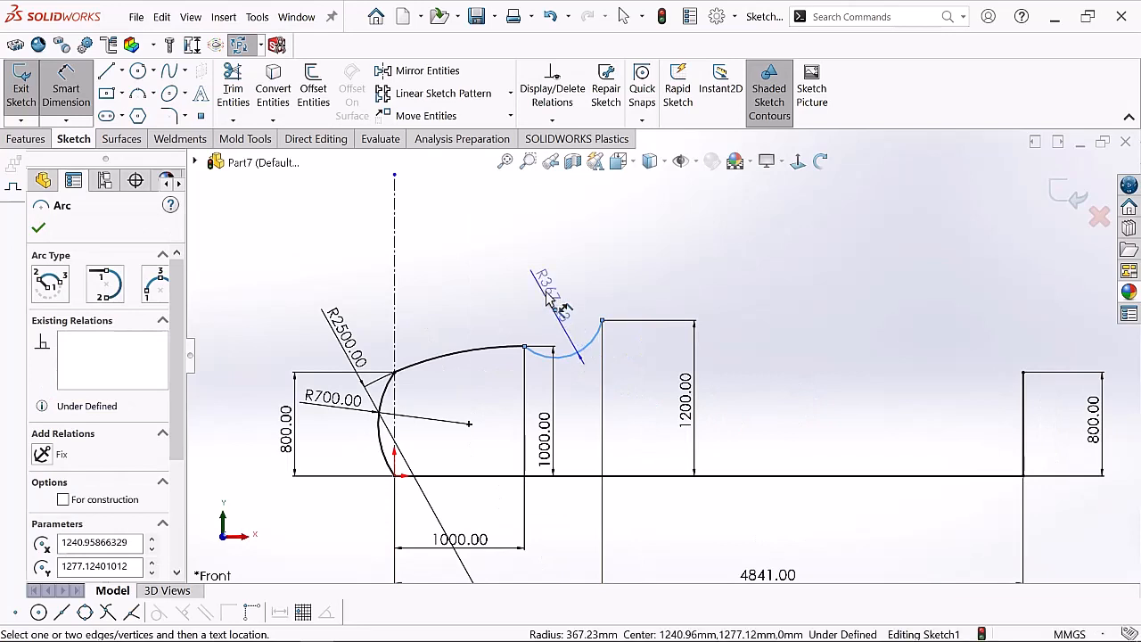
pyautogui.click(548, 300)
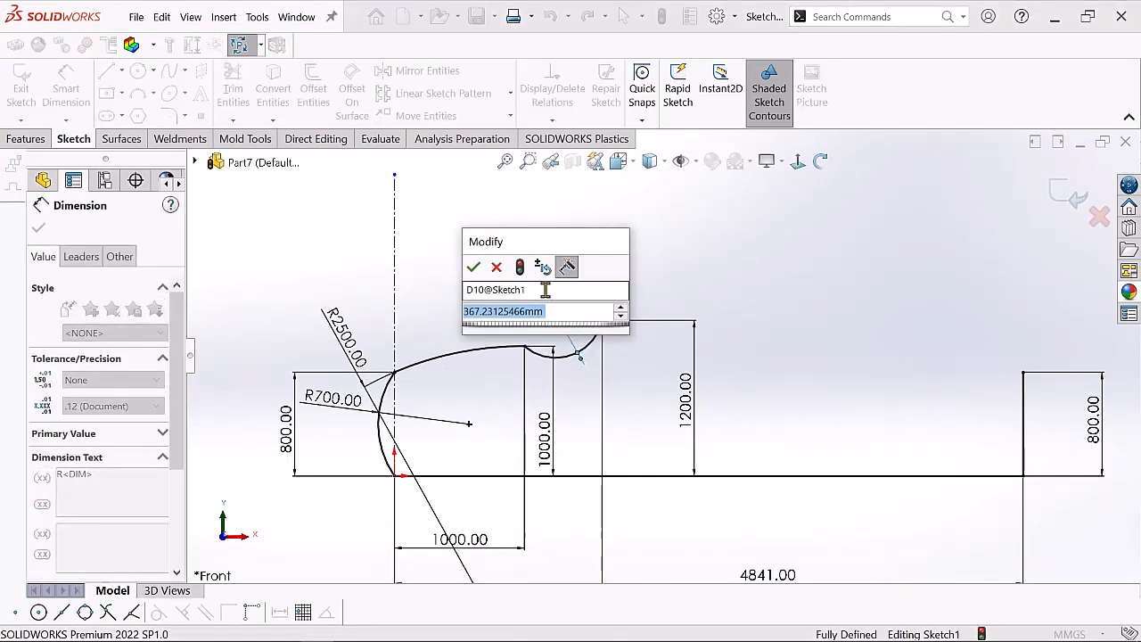
pyautogui.press('BackSpace')
pyautogui.write('1')
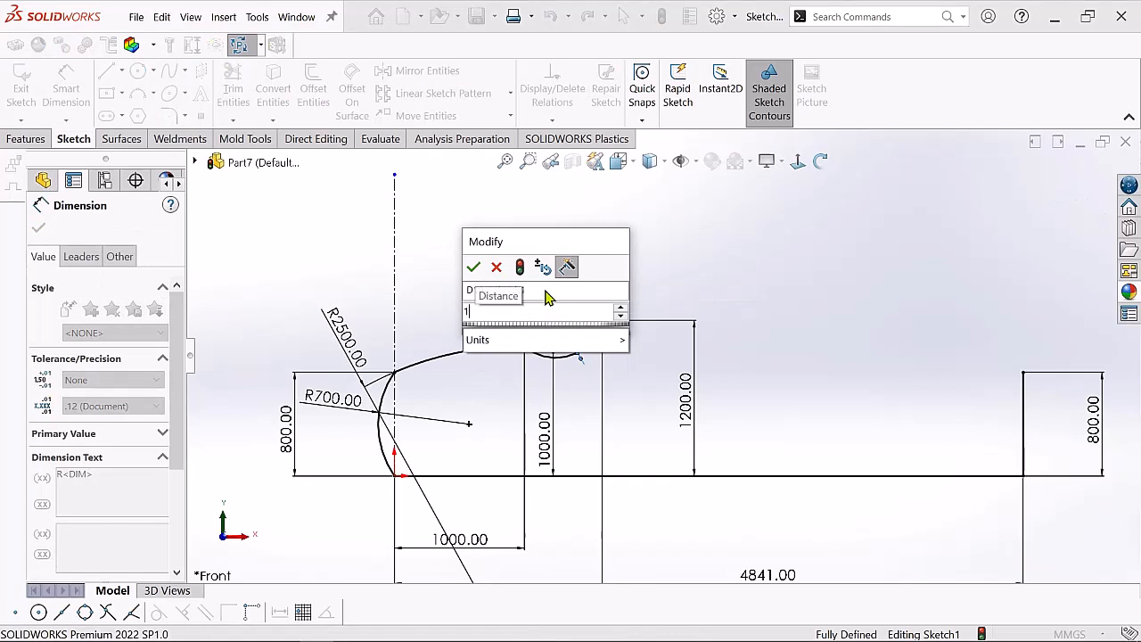
pyautogui.write('000')
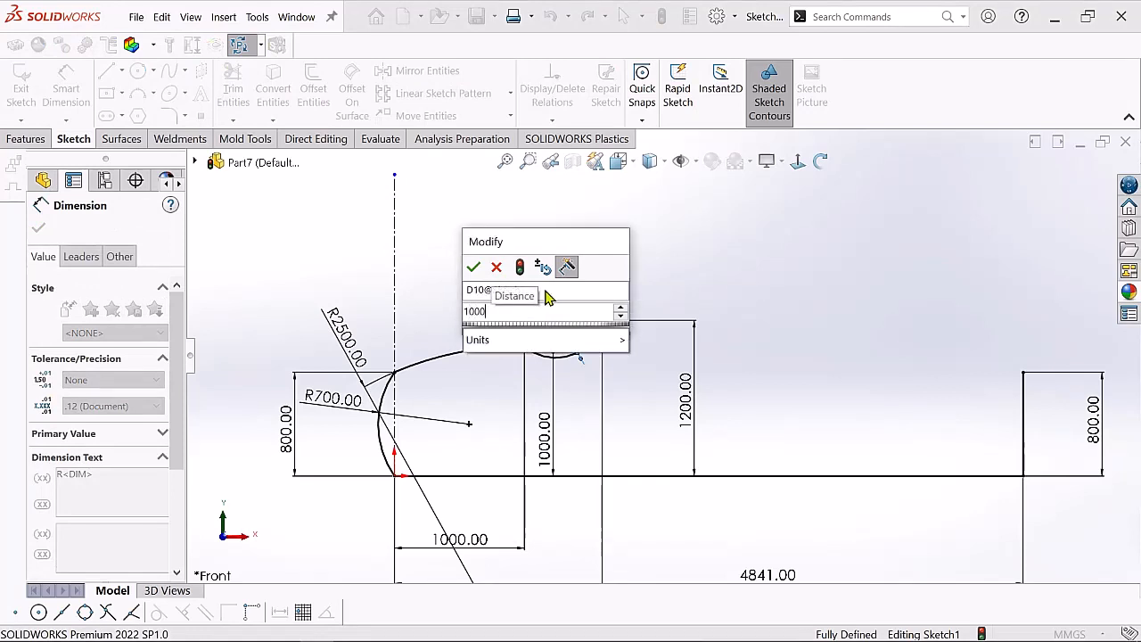
pyautogui.press('Return')
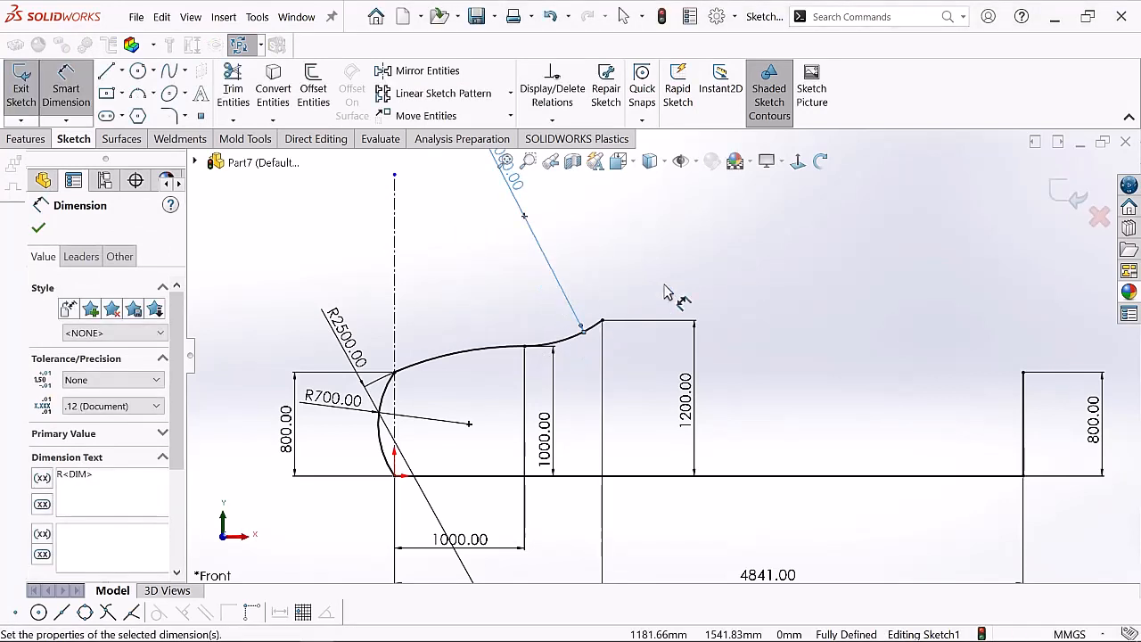
pyautogui.click(683, 290)
pyautogui.scroll(1, 688, 298)
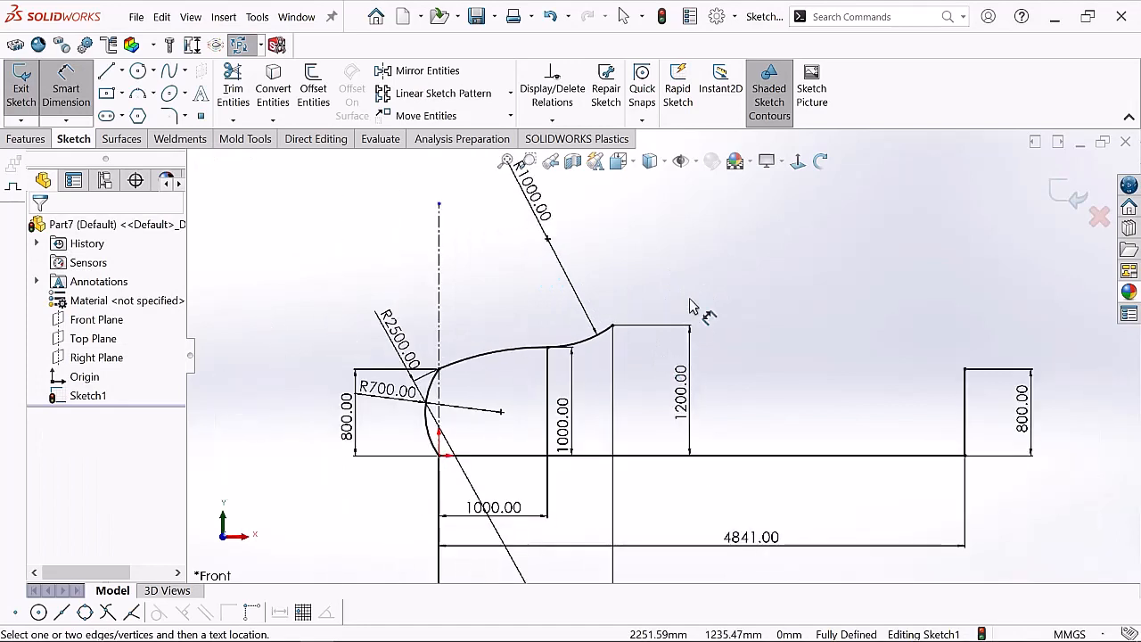
# Sketch a free horizontal line about 1327 mm long above the profile, past the end of the downward-sagging arc
pyautogui.rightClick(664, 260)
pyautogui.click(702, 270)
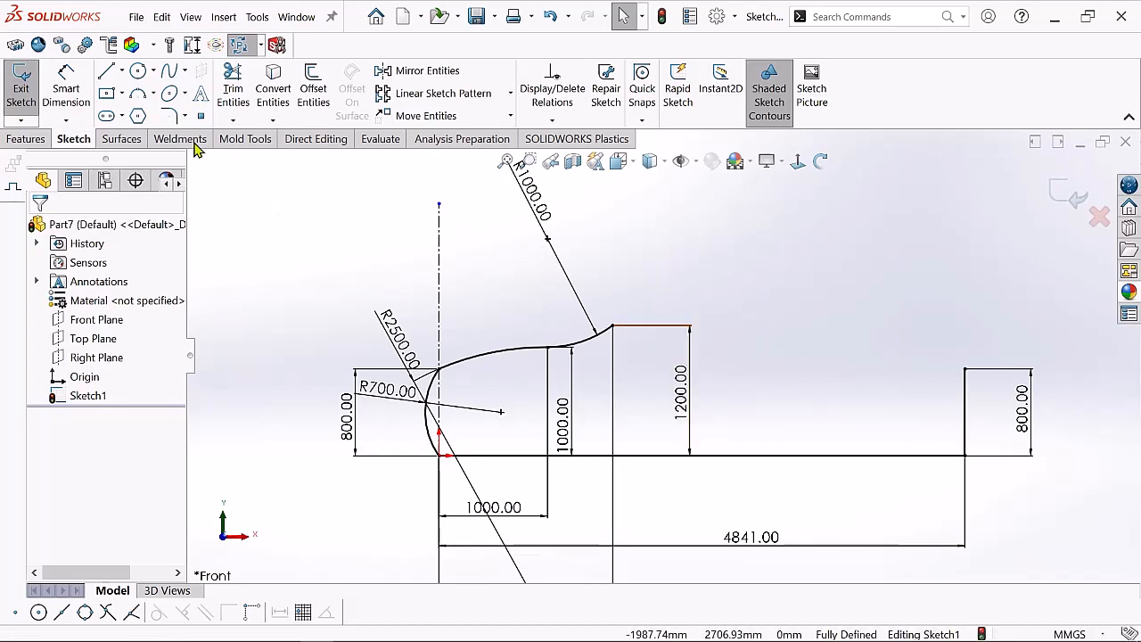
pyautogui.scroll(2, 1047, 381)
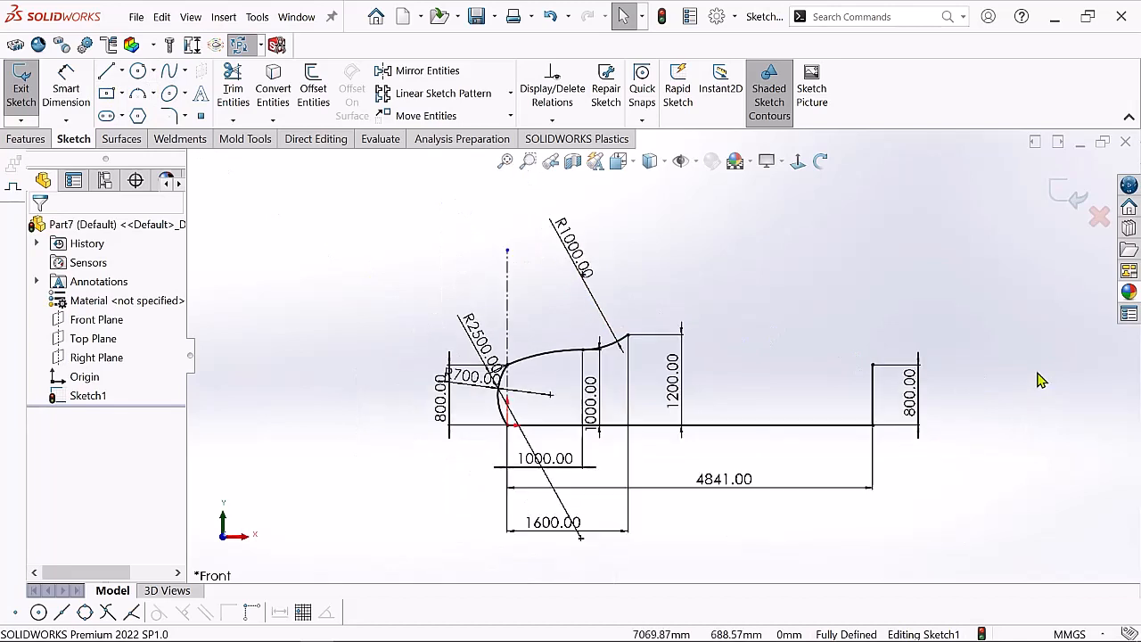
pyautogui.scroll(-1, 1040, 380)
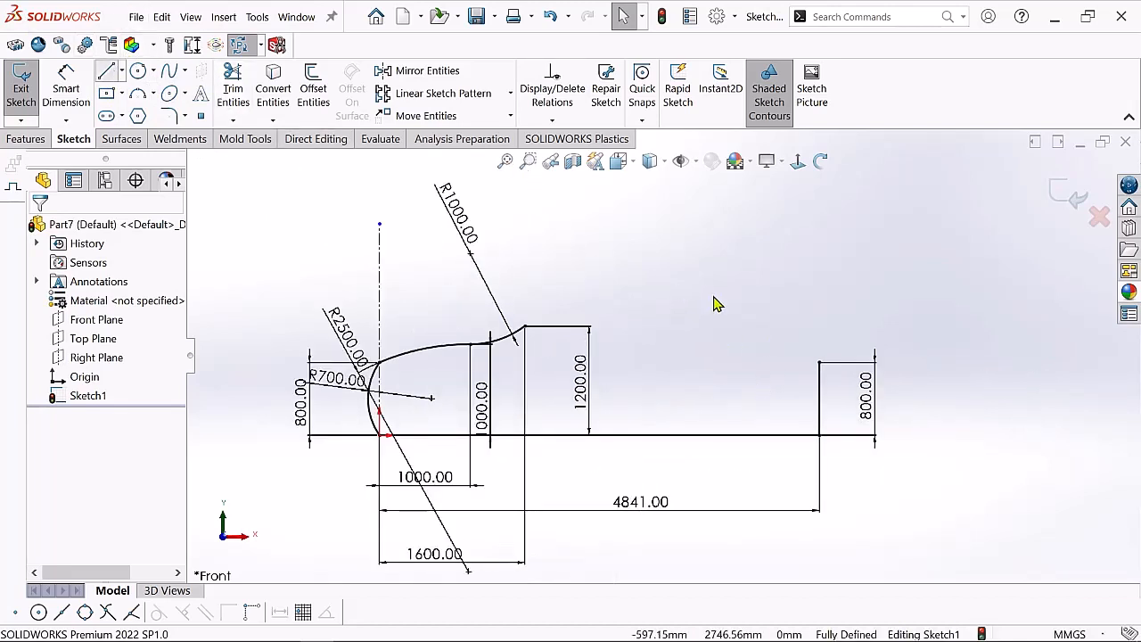
pyautogui.press('l')
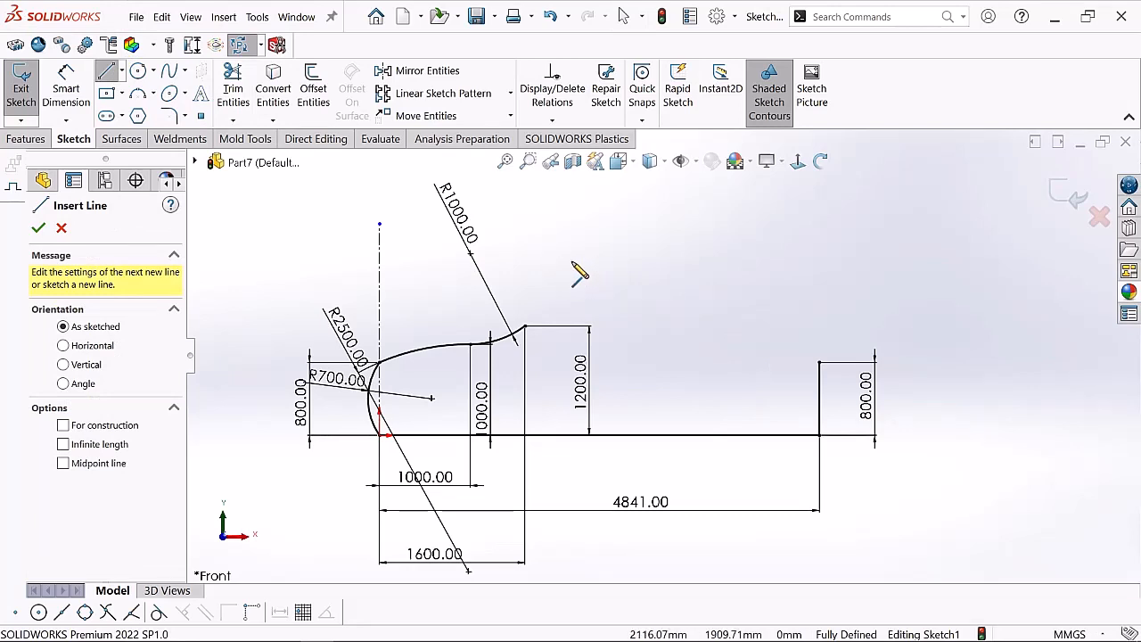
pyautogui.click(571, 261)
pyautogui.click(693, 262)
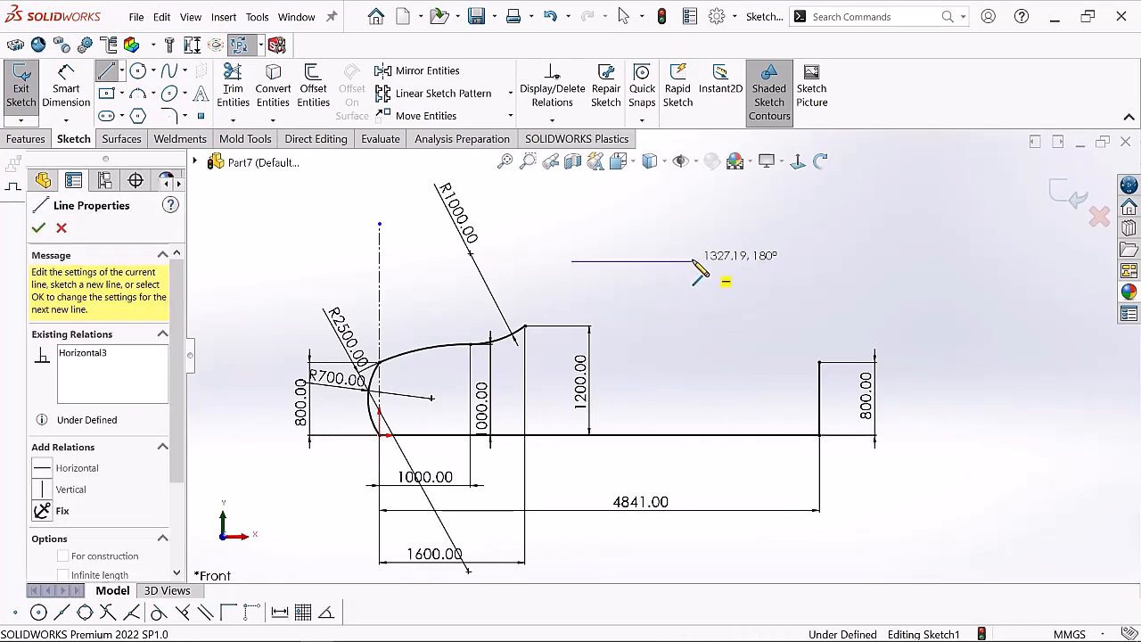
pyautogui.rightClick(692, 262)
pyautogui.click(746, 273)
# Dimension the height of the new horizontal line above the base line and set it to 1468 mm
pyautogui.scroll(3, 688, 357)
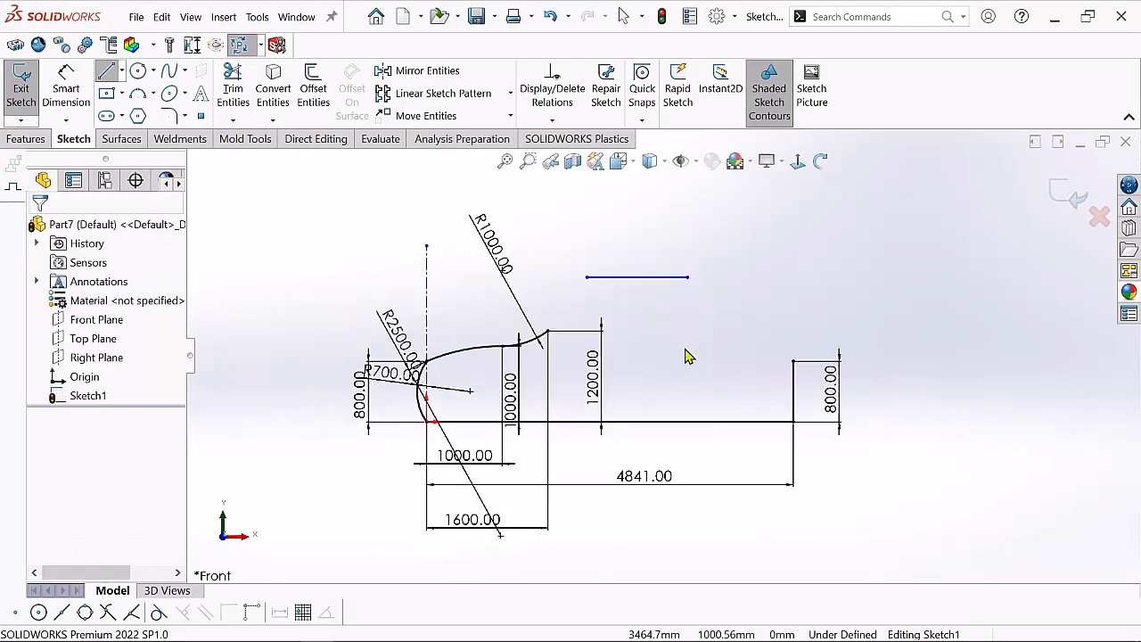
pyautogui.click(66, 91)
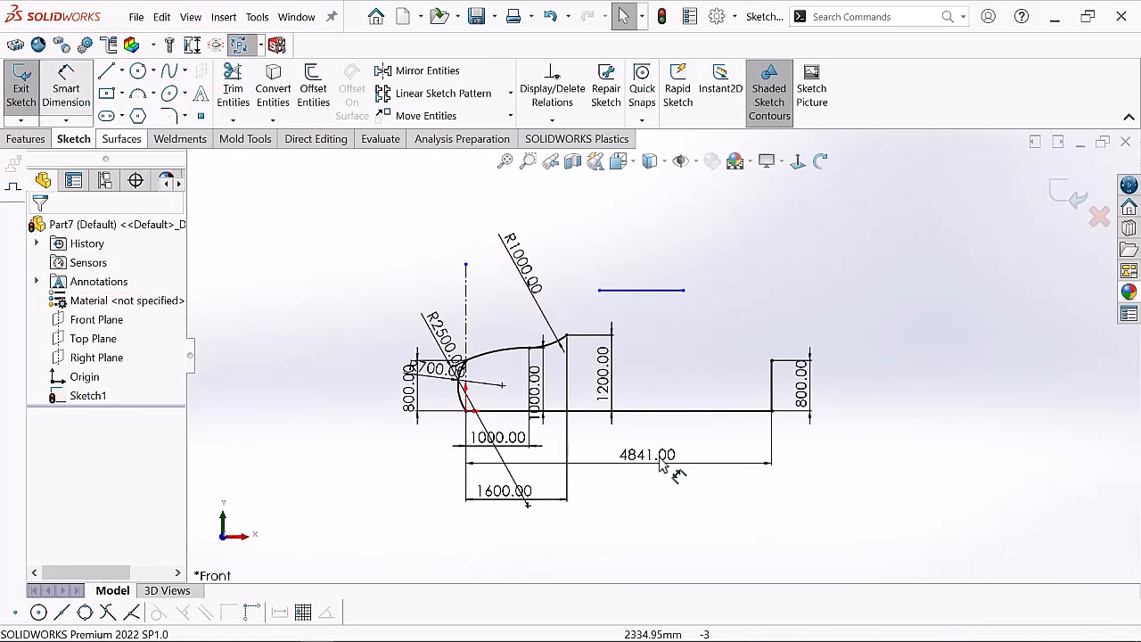
pyautogui.click(651, 290)
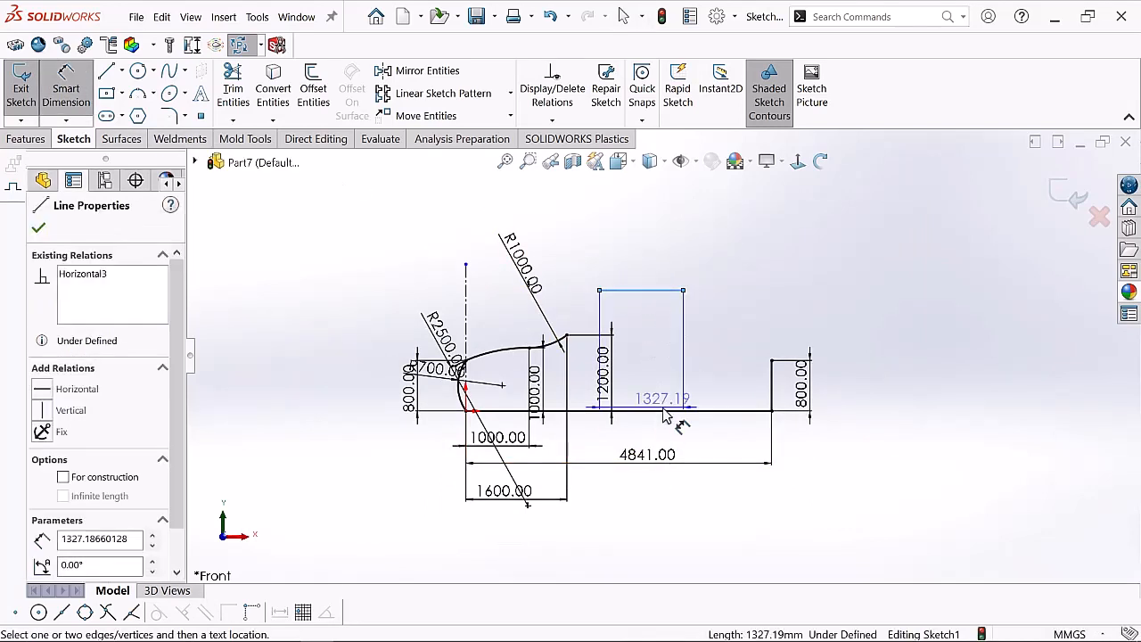
pyautogui.click(664, 410)
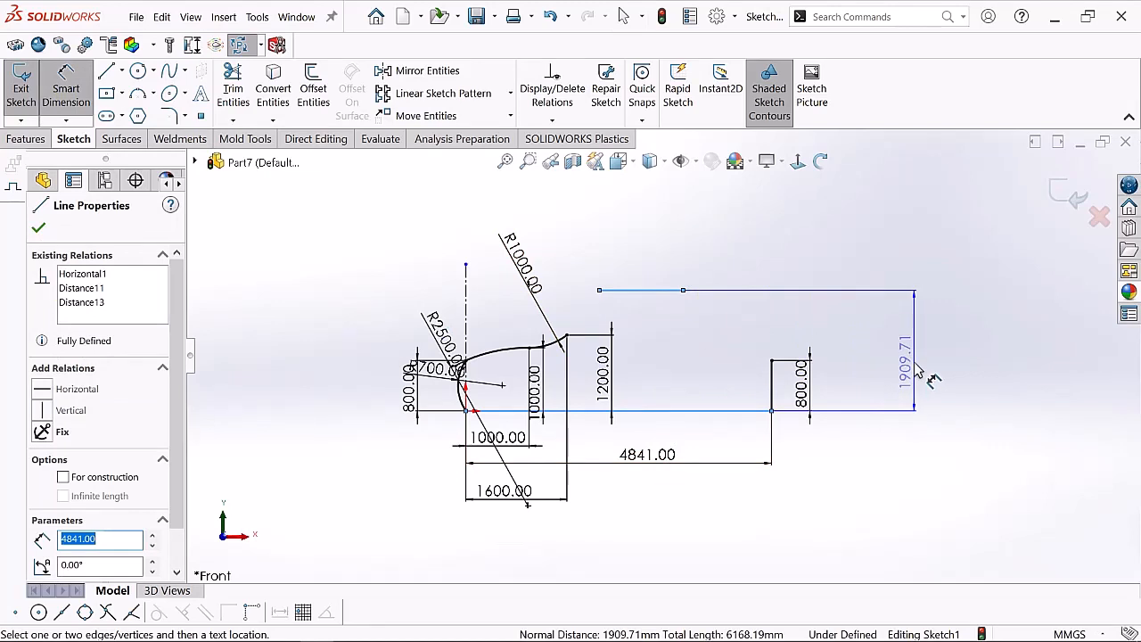
pyautogui.click(918, 370)
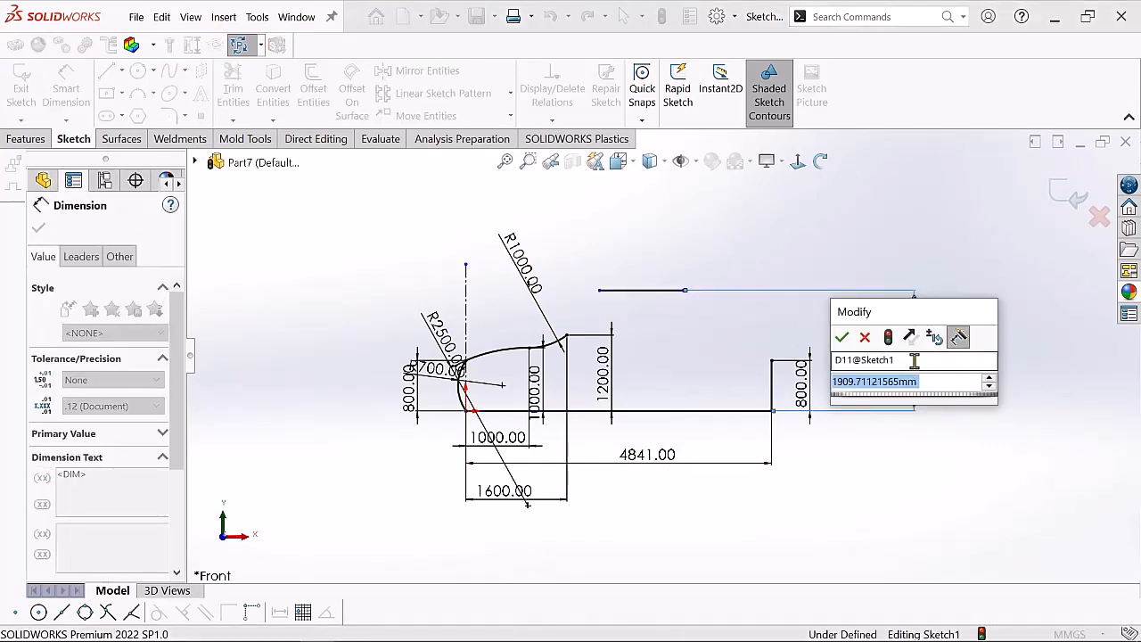
pyautogui.write('14')
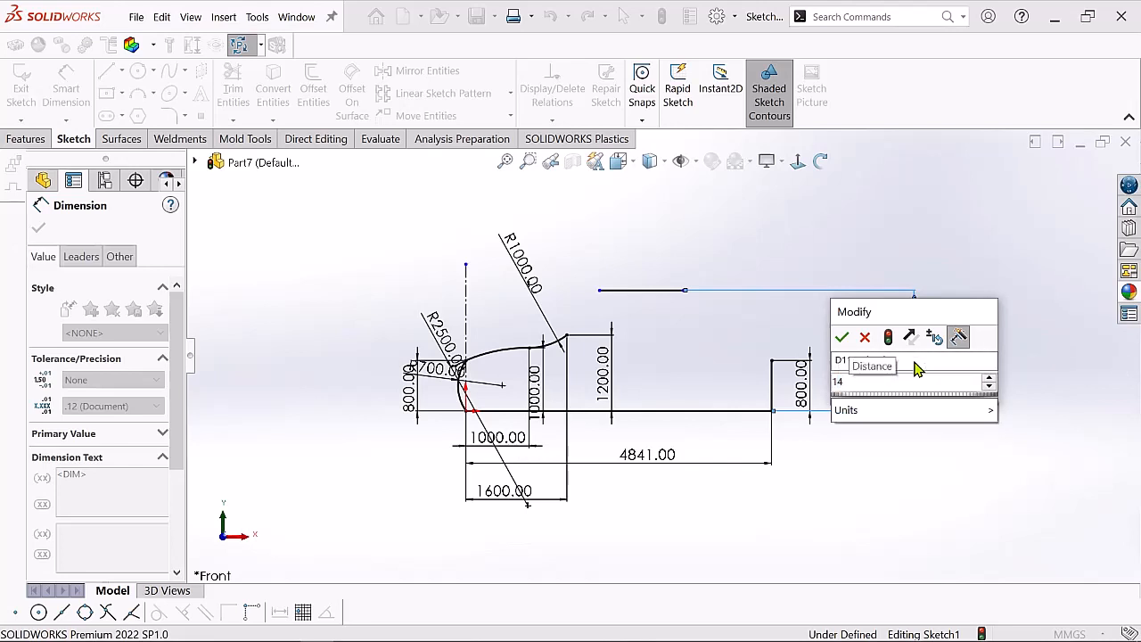
pyautogui.write('68')
pyautogui.press('Return')
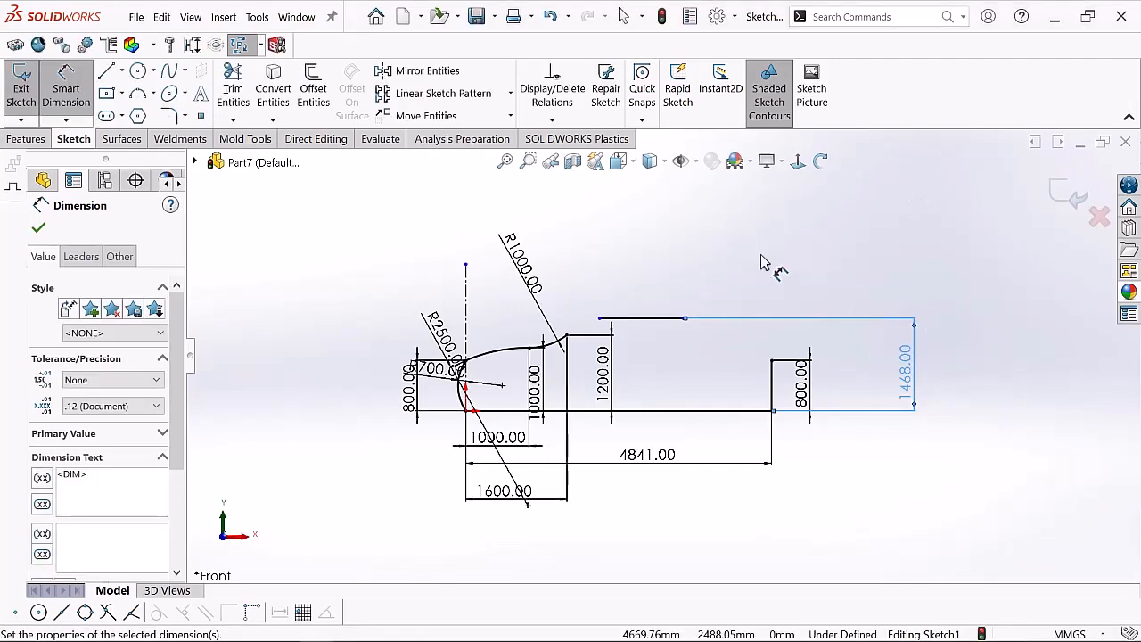
pyautogui.press('Escape')
pyautogui.scroll(-1, 682, 359)
pyautogui.rightClick(651, 244)
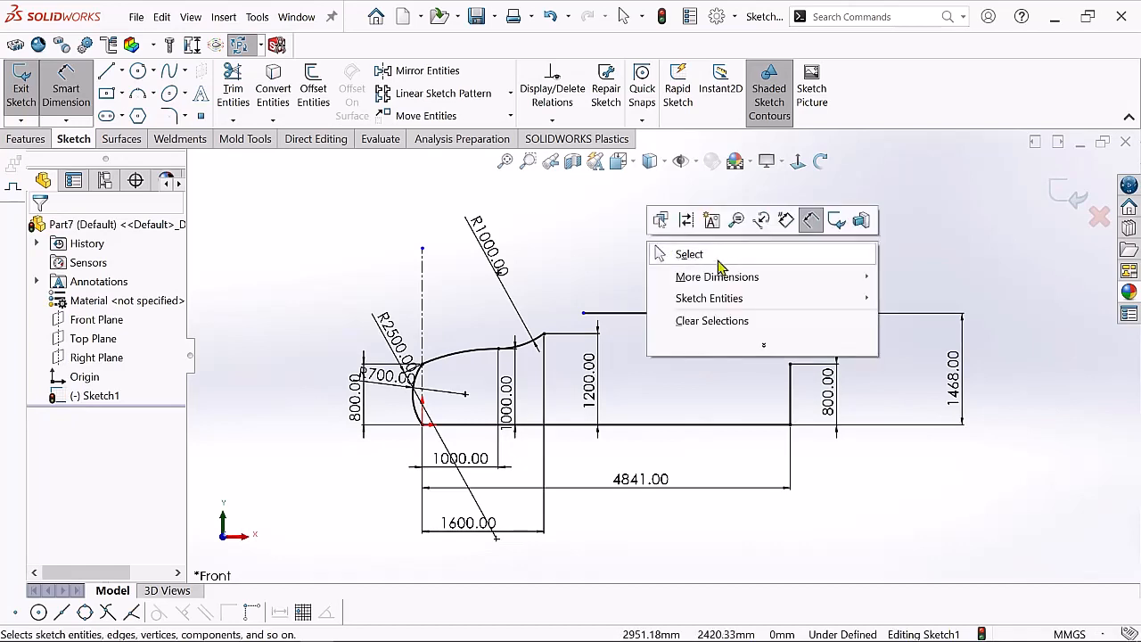
pyautogui.click(747, 261)
pyautogui.scroll(-1, 675, 374)
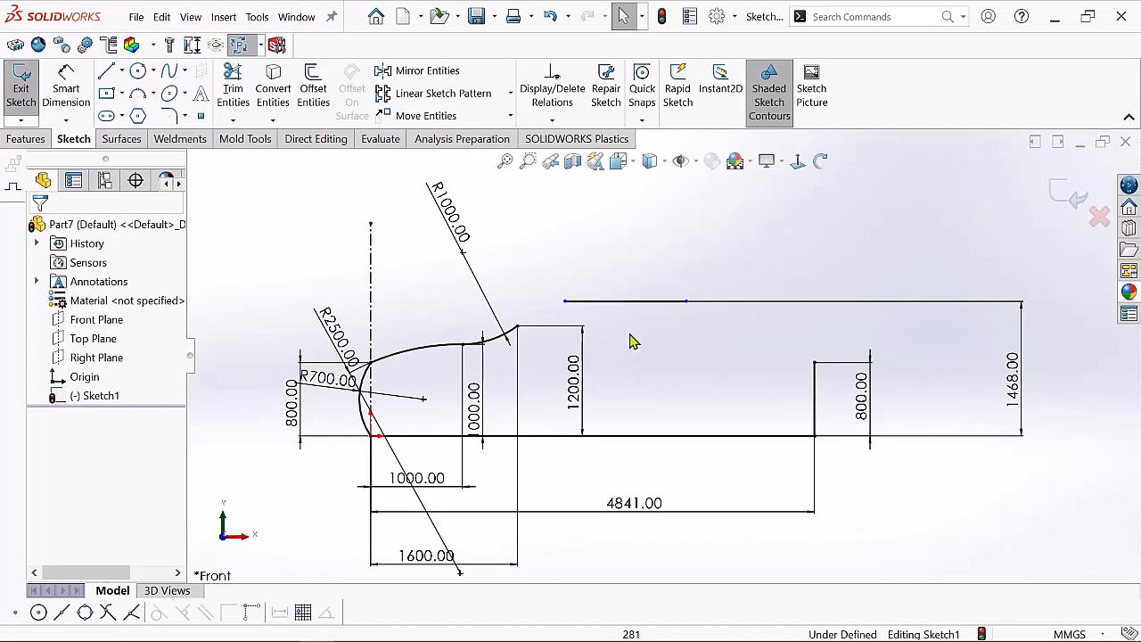
pyautogui.scroll(-1, 585, 321)
pyautogui.scroll(2, 687, 356)
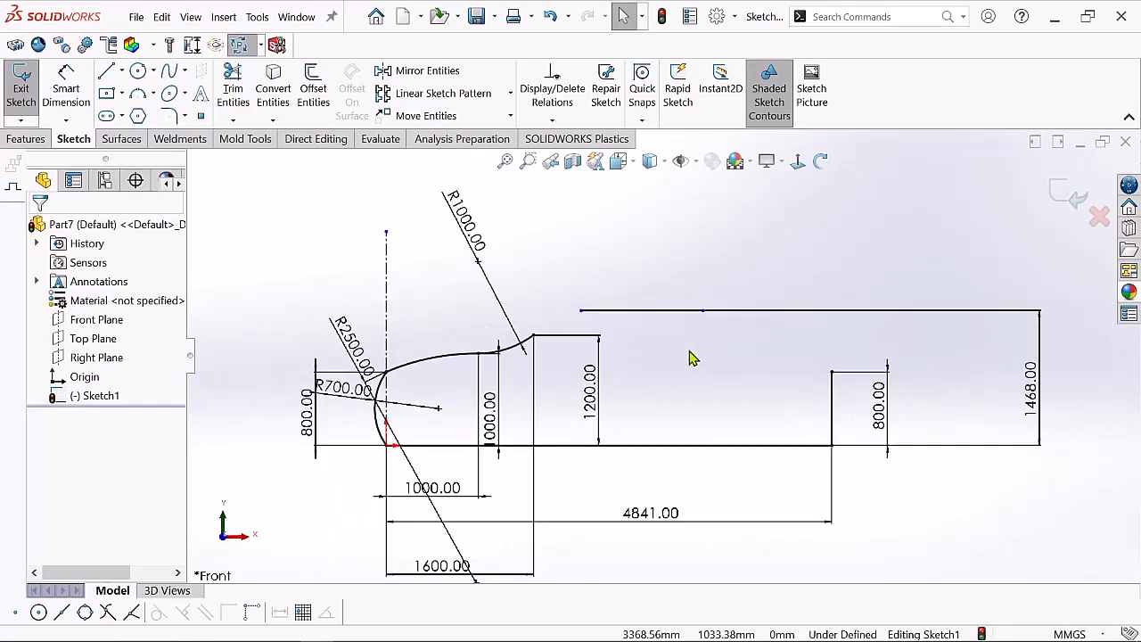
pyautogui.scroll(-1, 636, 368)
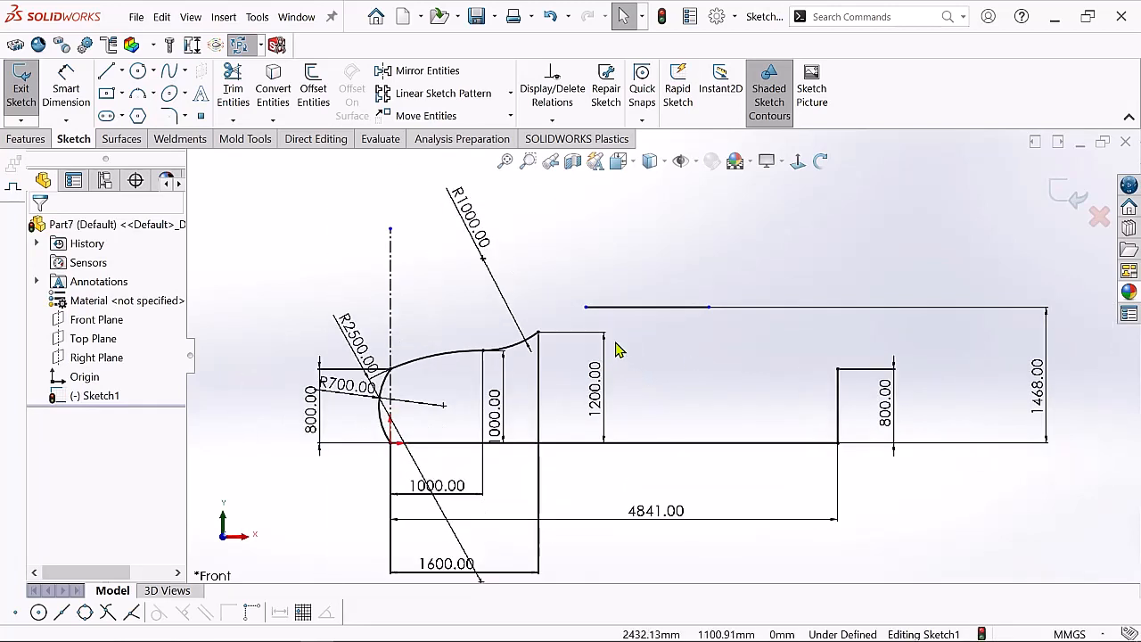
pyautogui.moveTo(469, 640)
pyautogui.click(383, 628)
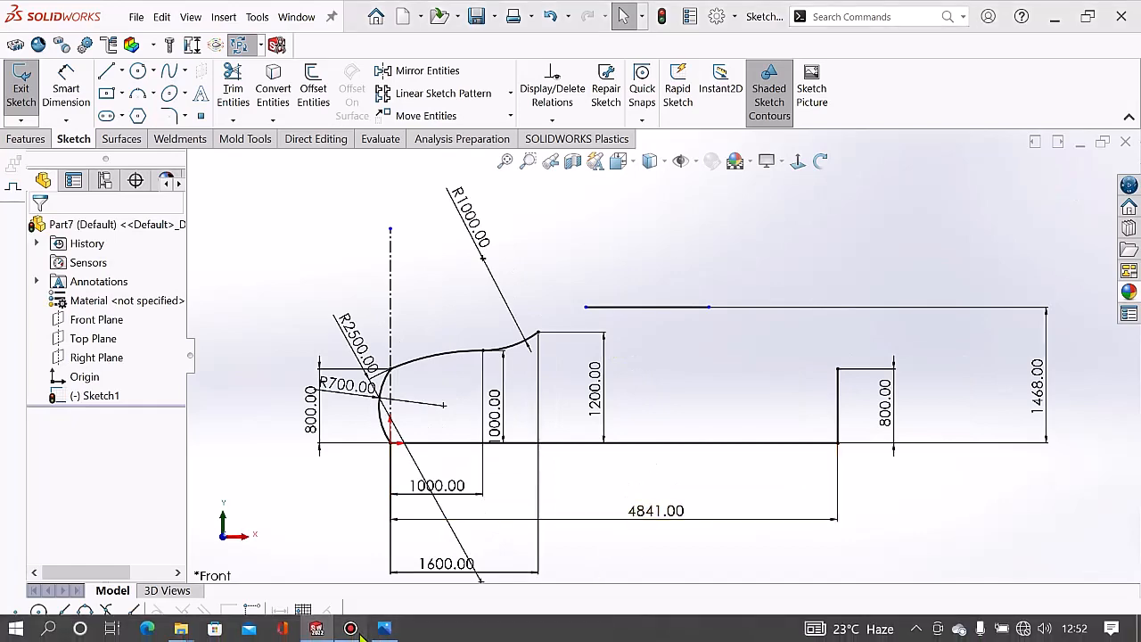
pyautogui.click(714, 167)
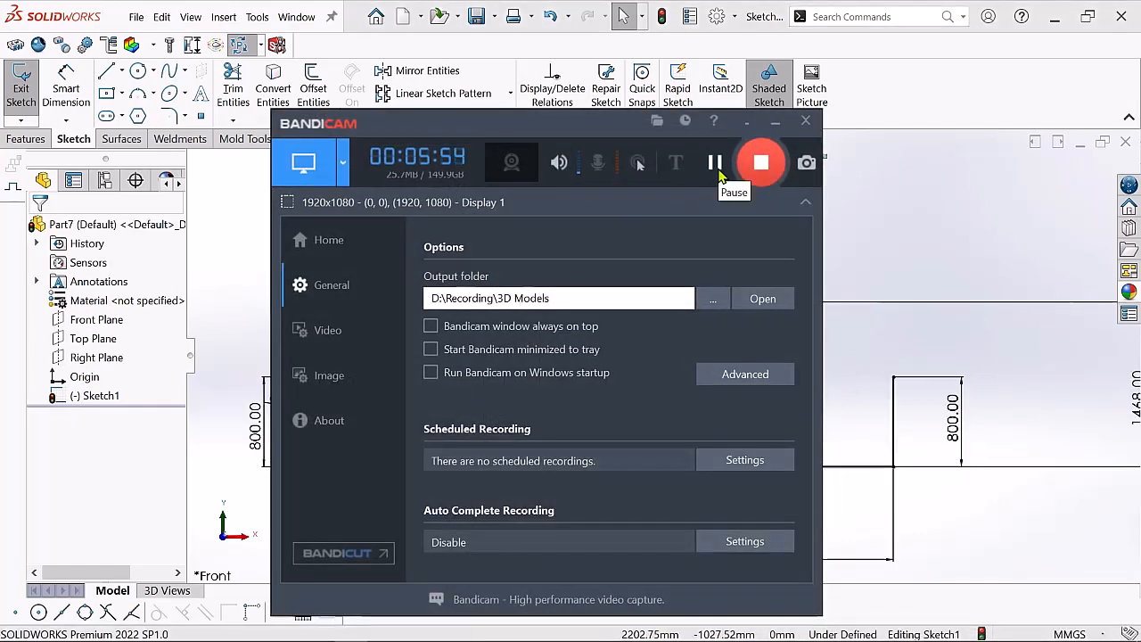
pyautogui.click(782, 123)
pyautogui.scroll(-3, 554, 428)
pyautogui.scroll(3, 638, 311)
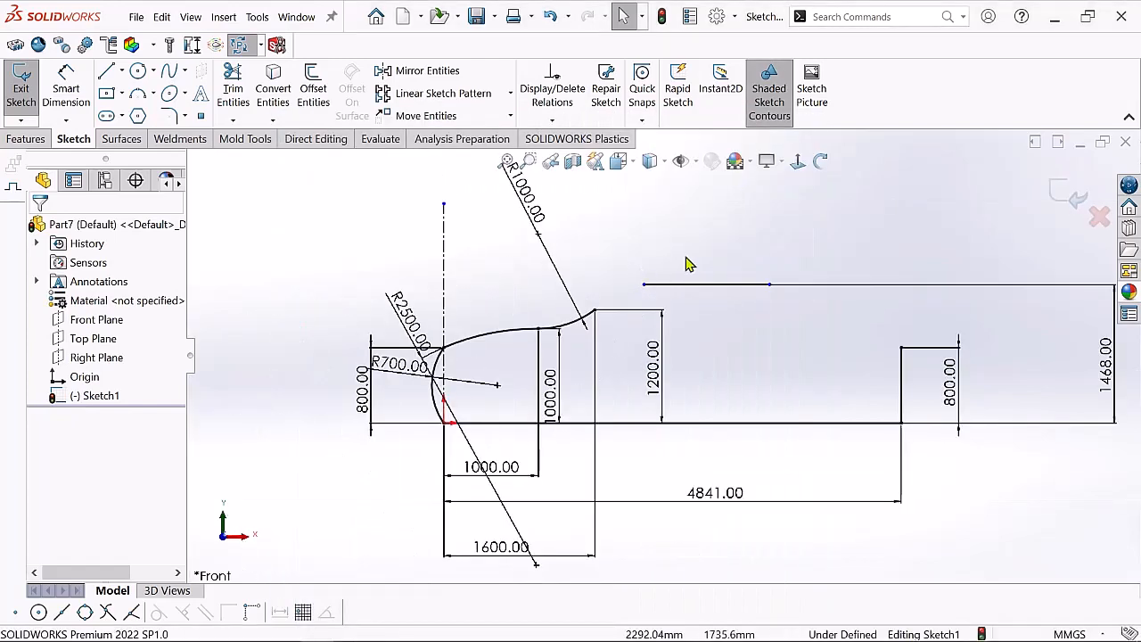
# Sketch a sloped line joining the free end of the downward-sagging arc to the near end of the upper horizontal line
pyautogui.scroll(-1, 638, 311)
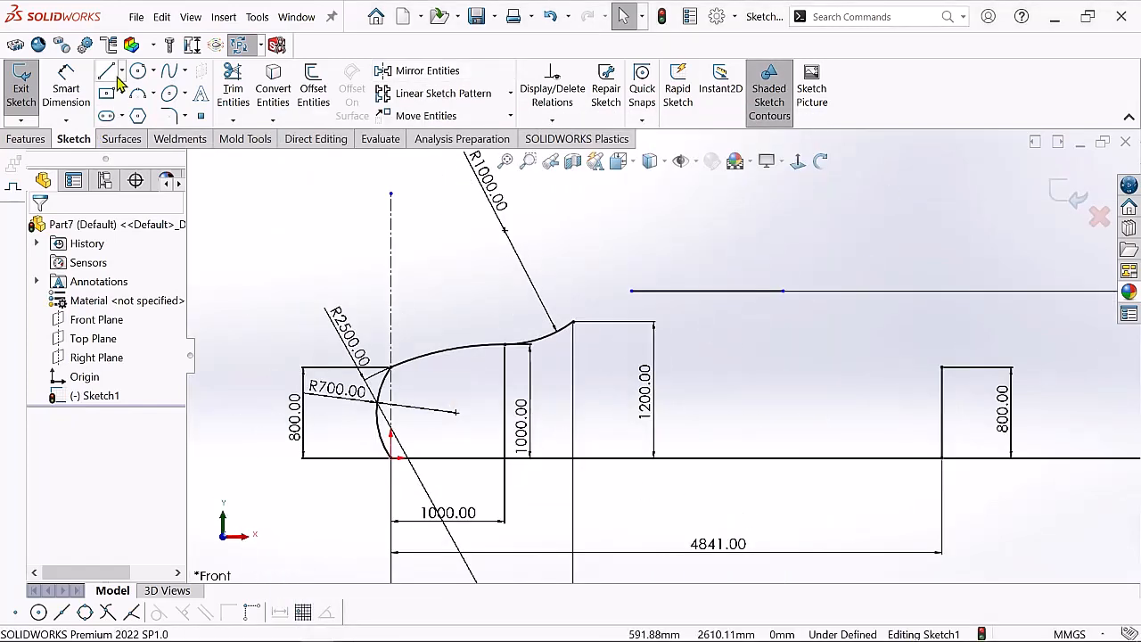
pyautogui.click(573, 322)
pyautogui.click(631, 292)
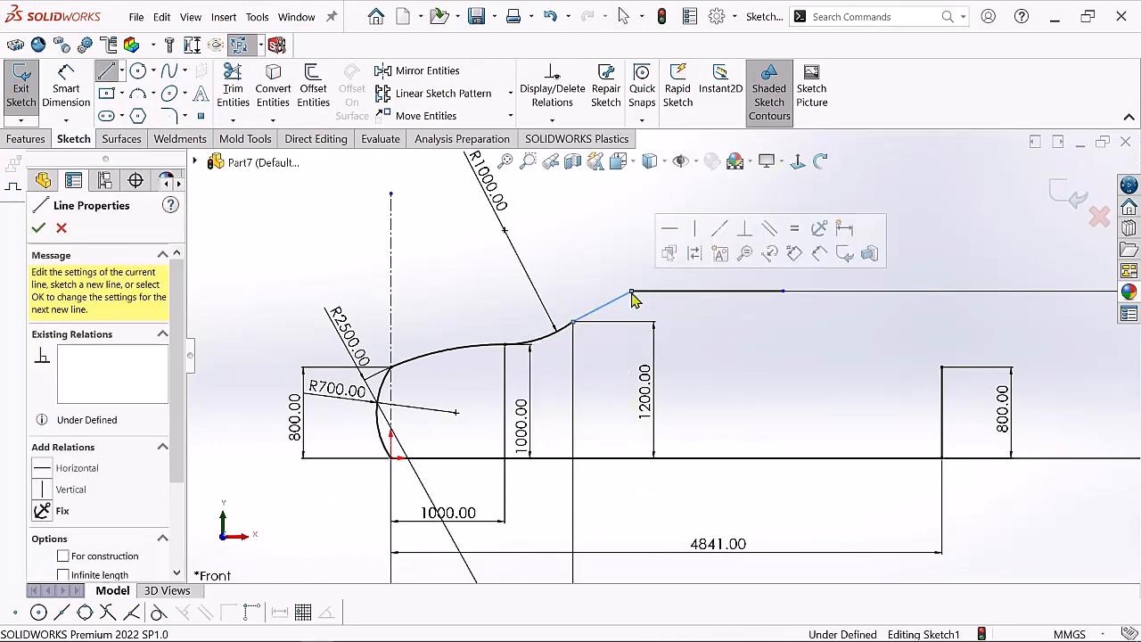
pyautogui.rightClick(632, 291)
pyautogui.click(656, 303)
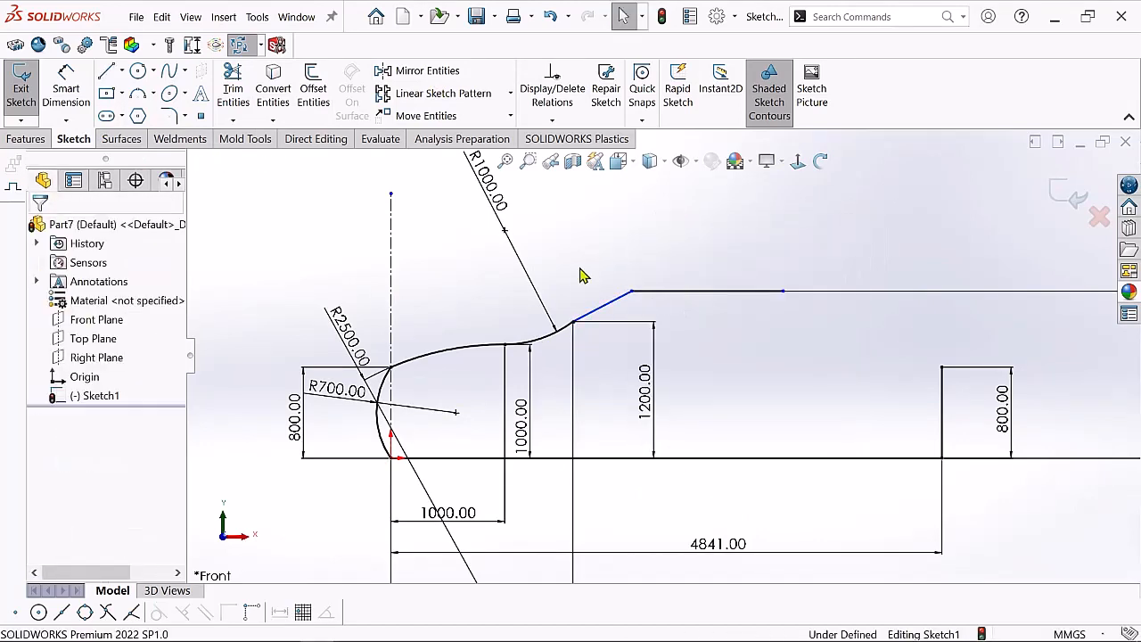
# Dimension the sloped line along its length and set it to 500 mm
pyautogui.scroll(-2, 579, 276)
pyautogui.click(73, 100)
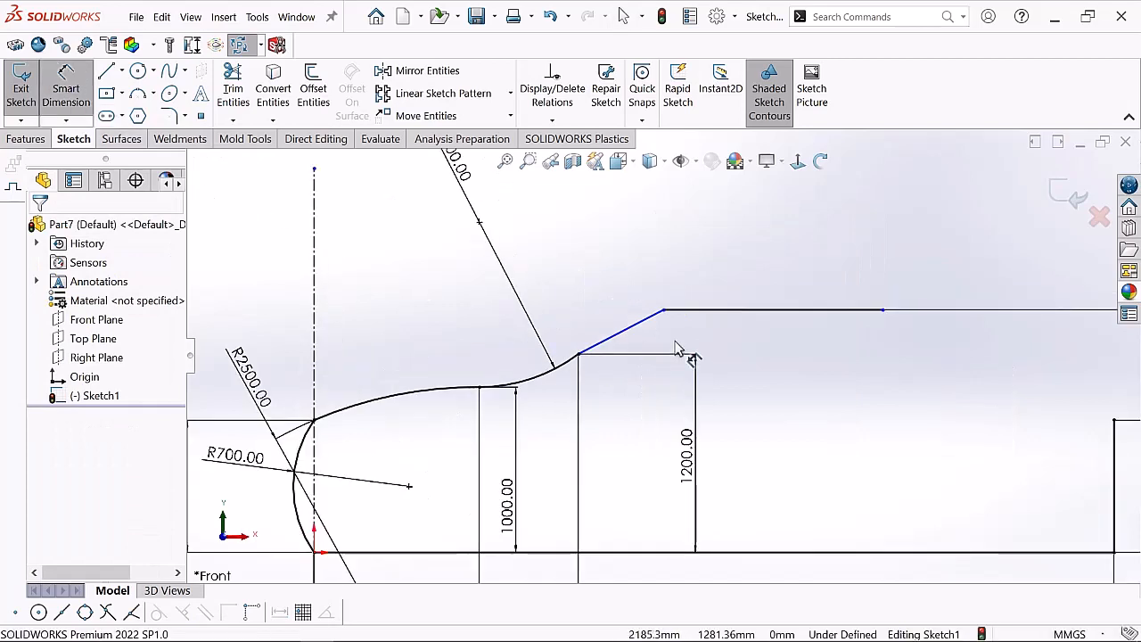
pyautogui.click(628, 327)
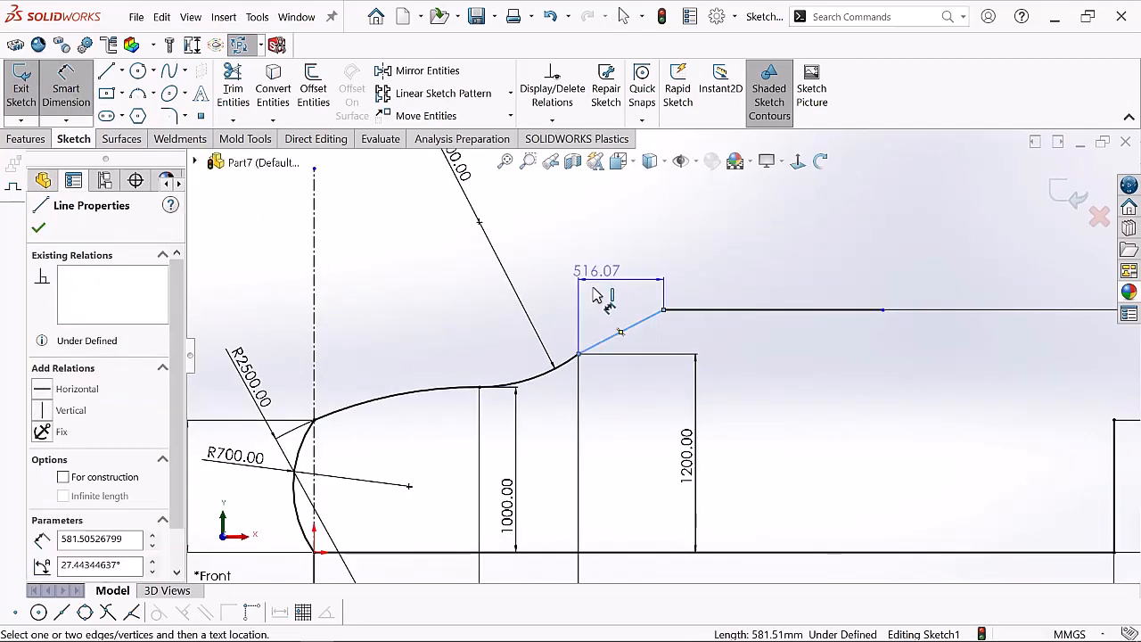
pyautogui.click(612, 328)
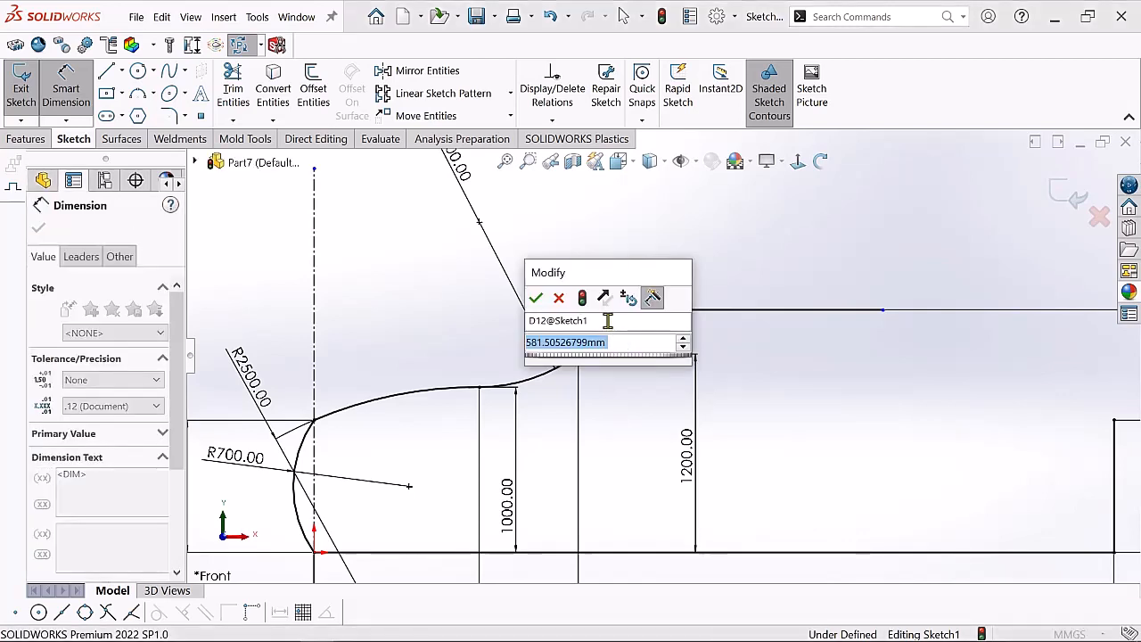
pyautogui.write('500')
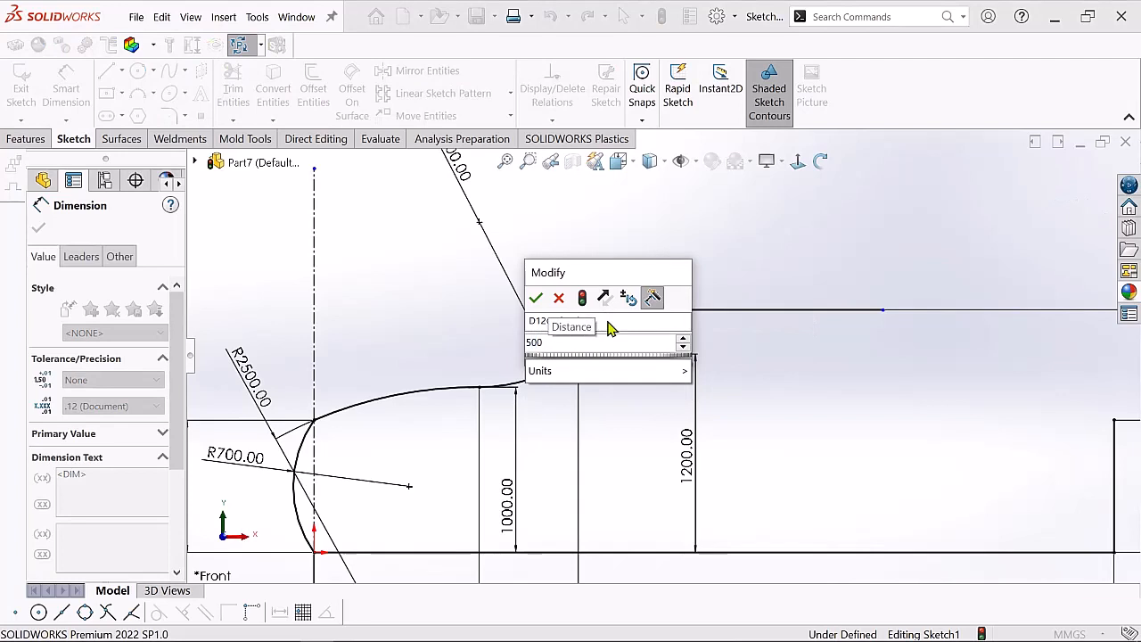
pyautogui.press('Return')
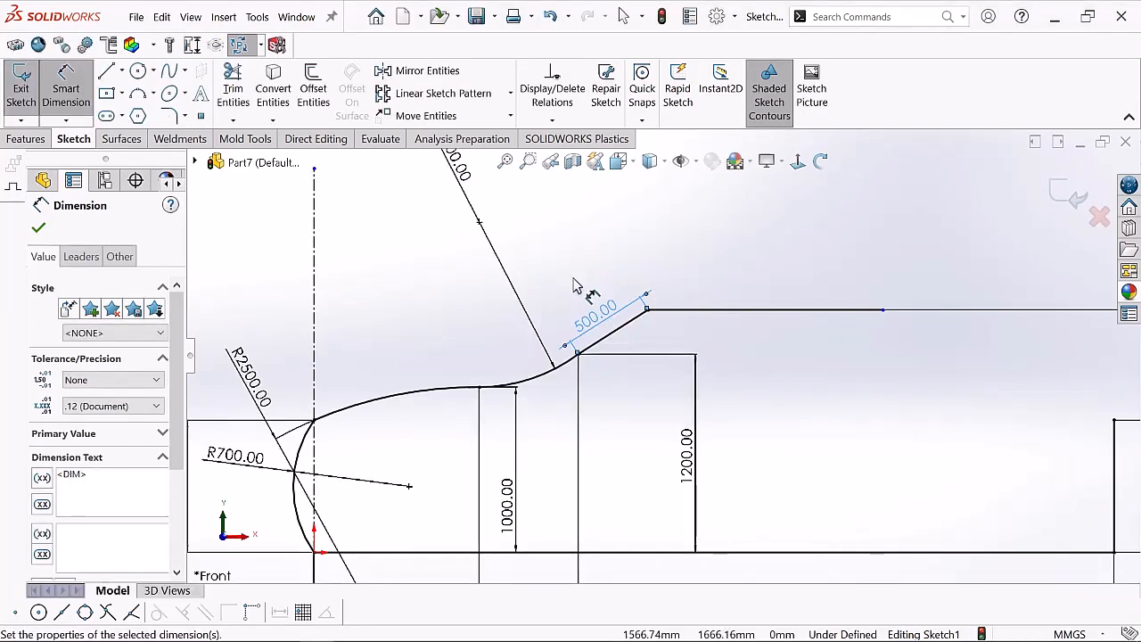
pyautogui.click(573, 278)
# Dimension the length of the upper horizontal line and set it to 1150 mm
pyautogui.scroll(-1, 852, 368)
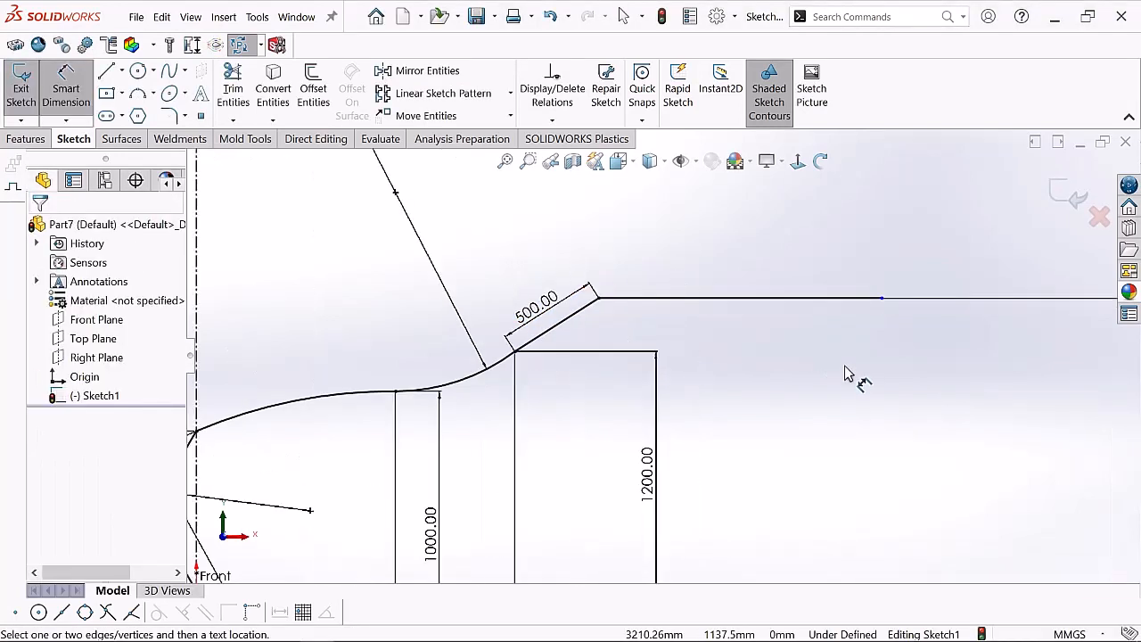
pyautogui.click(785, 299)
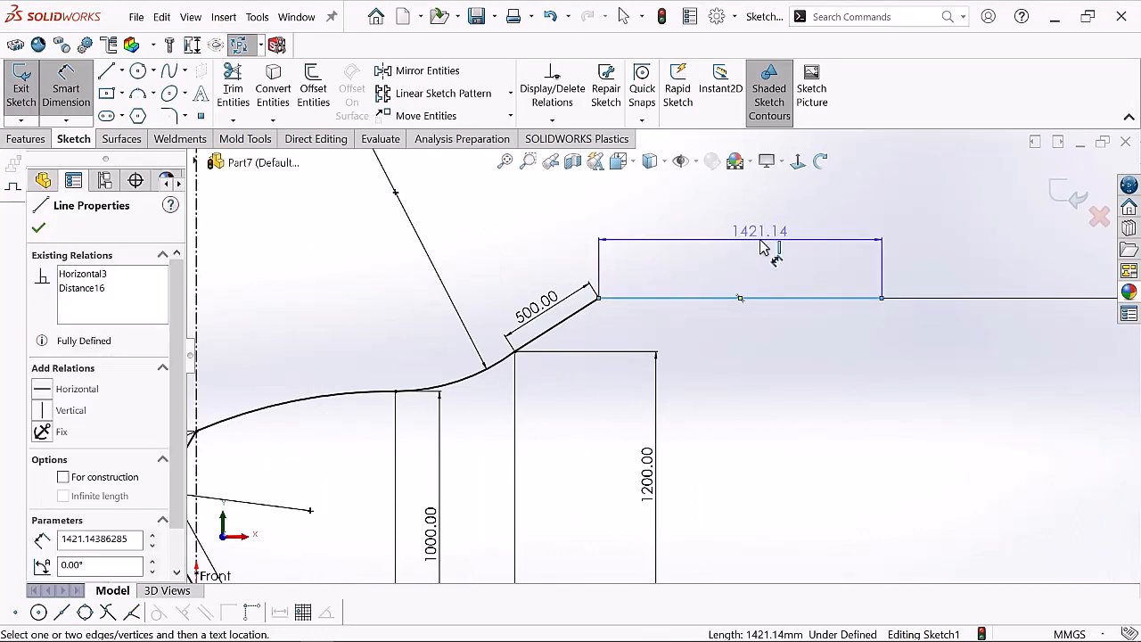
pyautogui.click(762, 248)
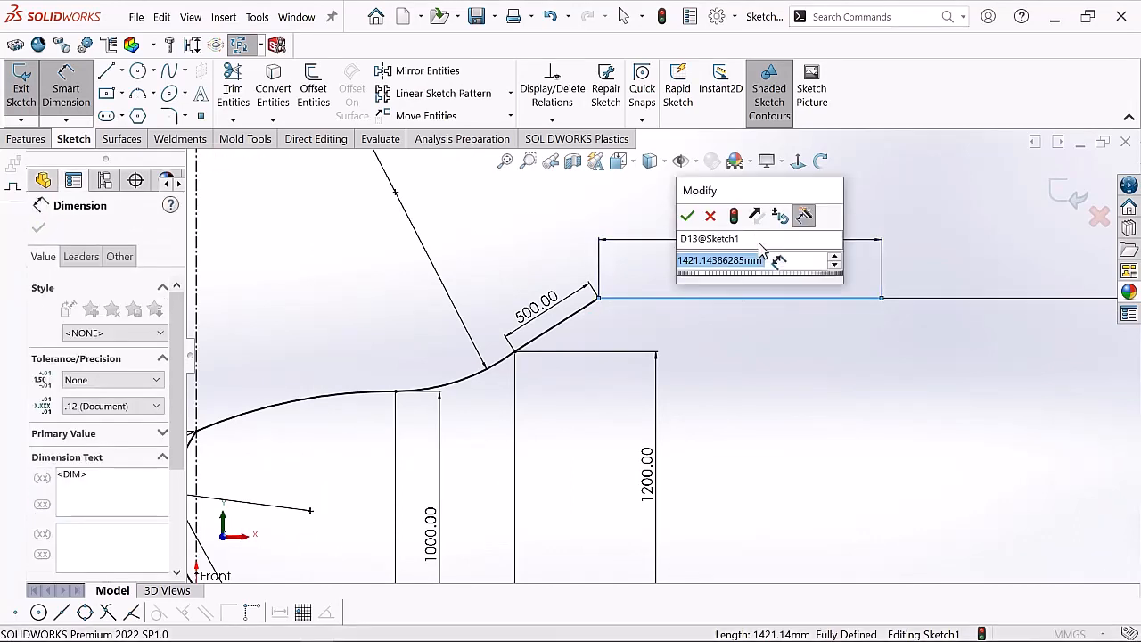
pyautogui.press('BackSpace')
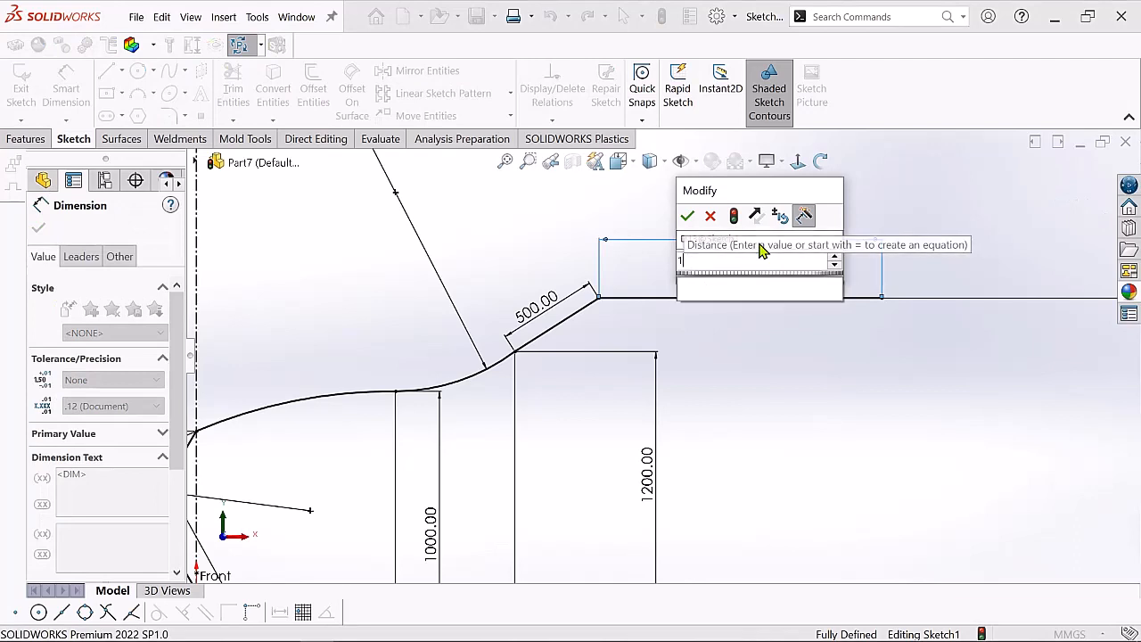
pyautogui.write('11')
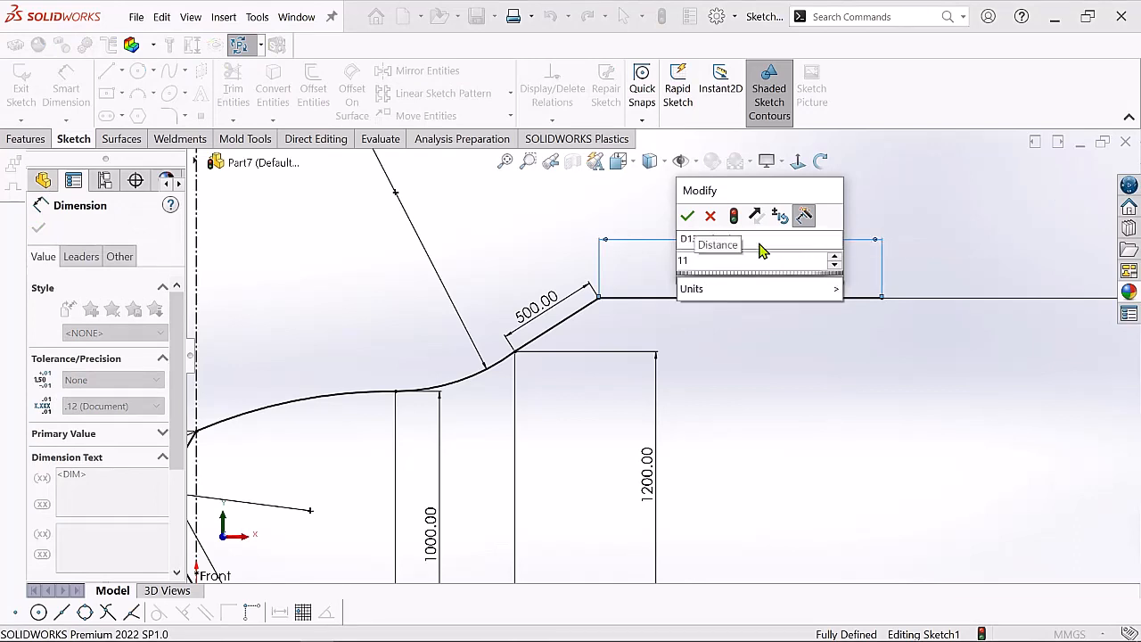
pyautogui.write('50')
pyautogui.press('Return')
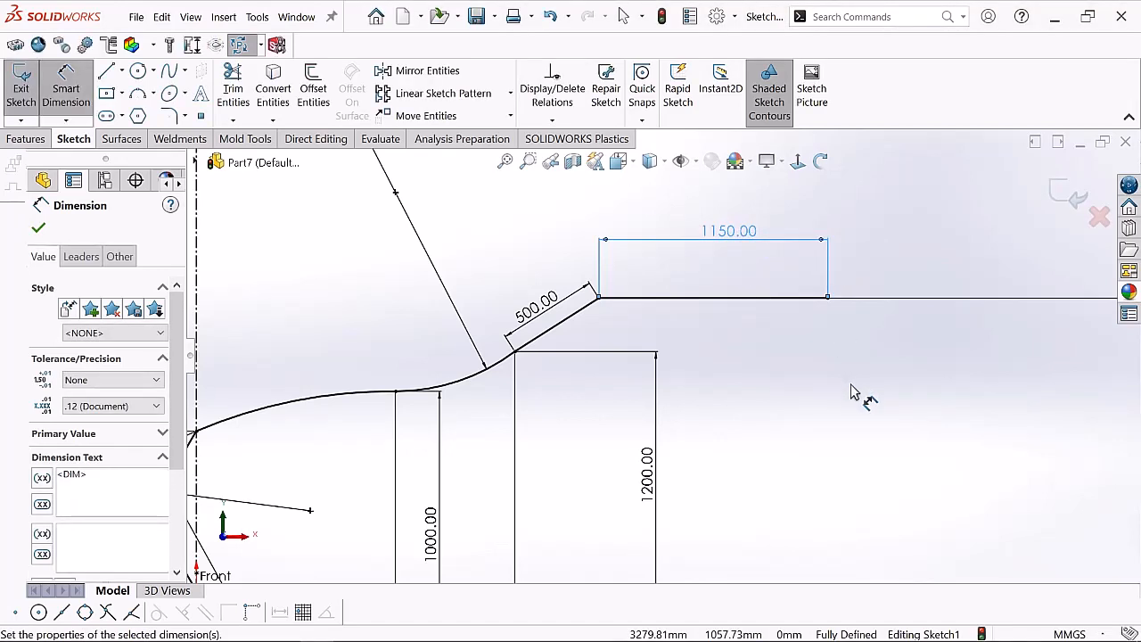
pyautogui.click(907, 385)
pyautogui.scroll(3, 927, 397)
pyautogui.scroll(1, 943, 428)
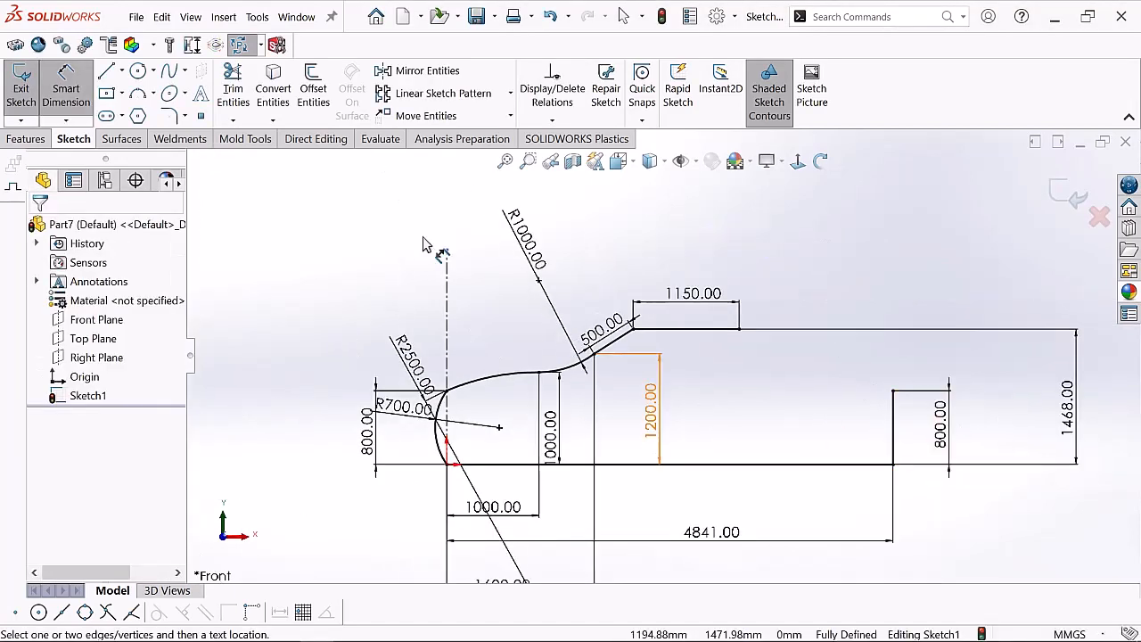
# Sketch a horizontal line about 835 mm long from the upper end of the far vertical line back toward the centerline
pyautogui.click(106, 70)
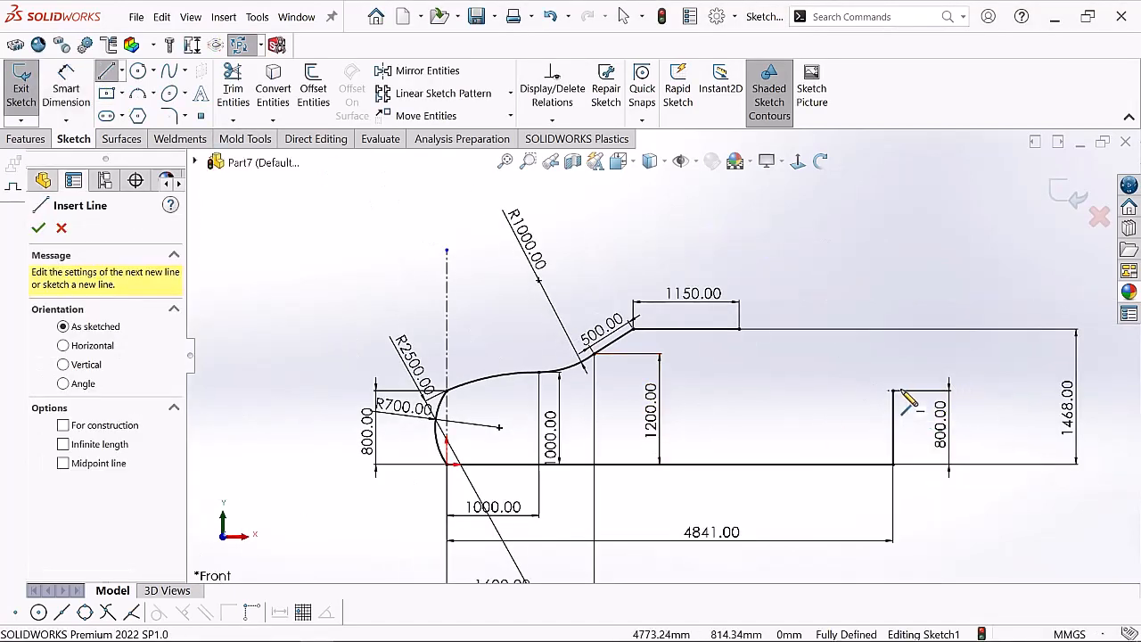
pyautogui.click(817, 390)
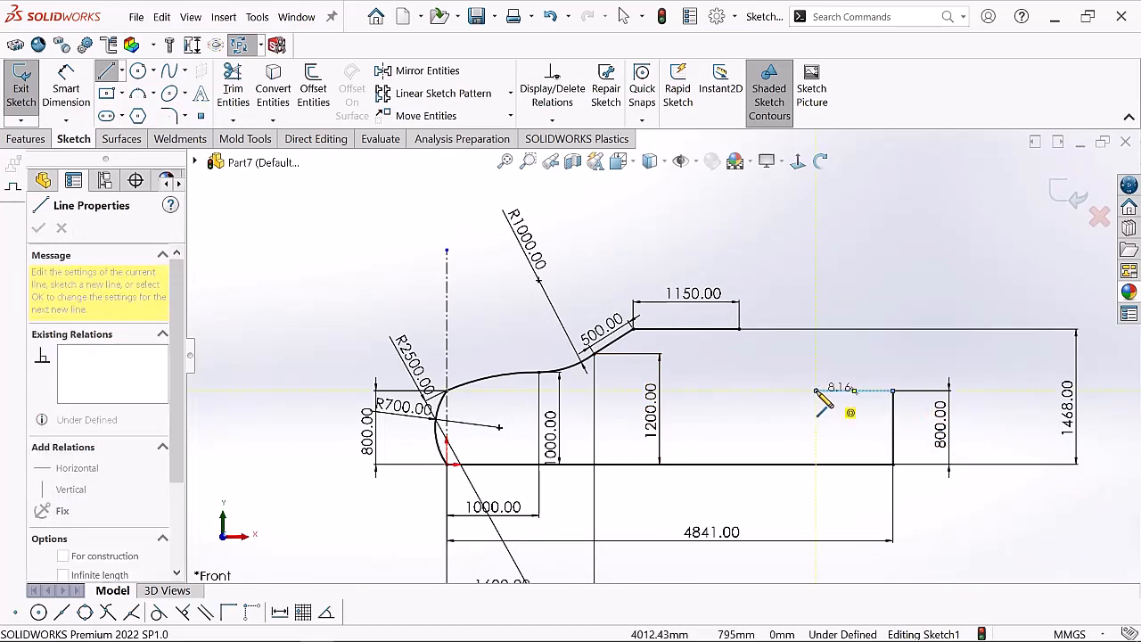
pyautogui.rightClick(820, 396)
pyautogui.click(869, 410)
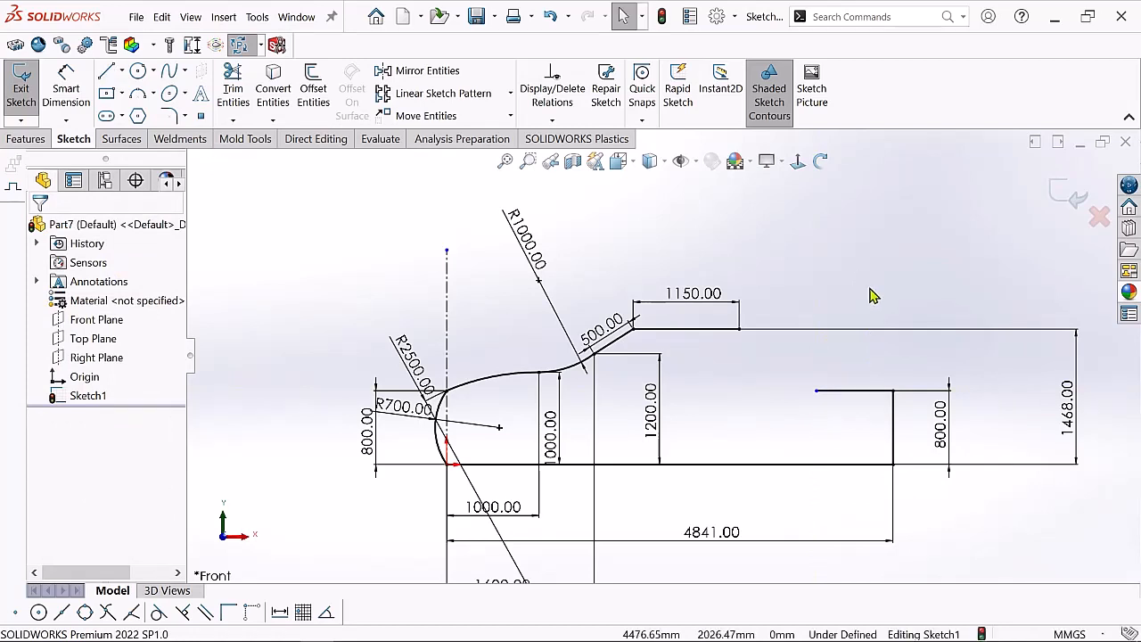
# Dimension the length of the new horizontal line at the profile's far end and set it to 400 mm
pyautogui.click(67, 93)
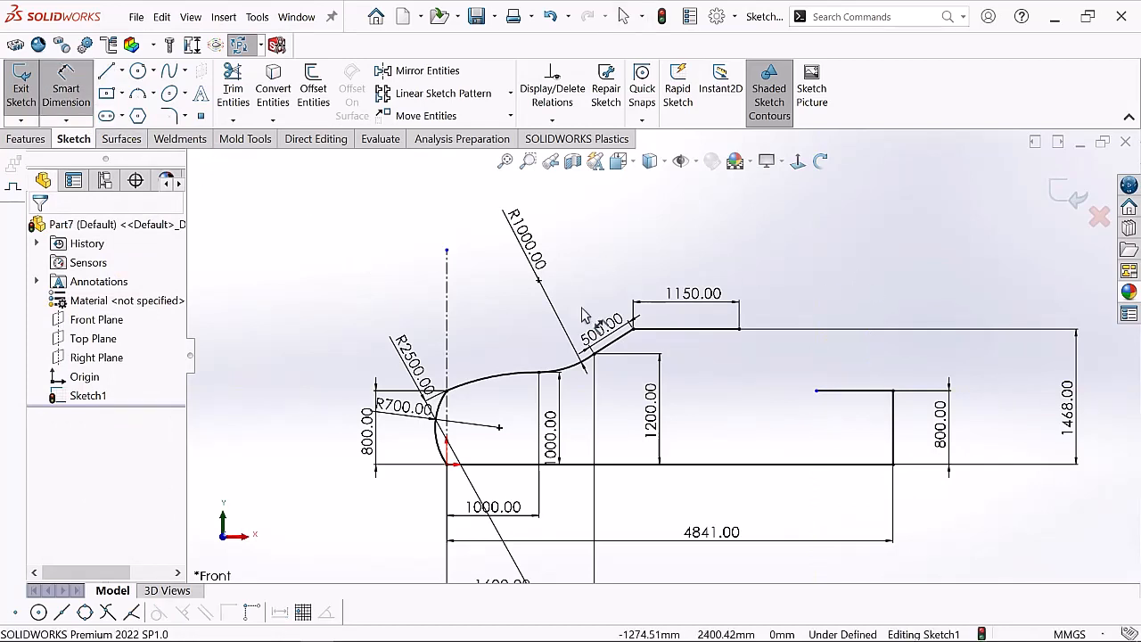
pyautogui.click(861, 391)
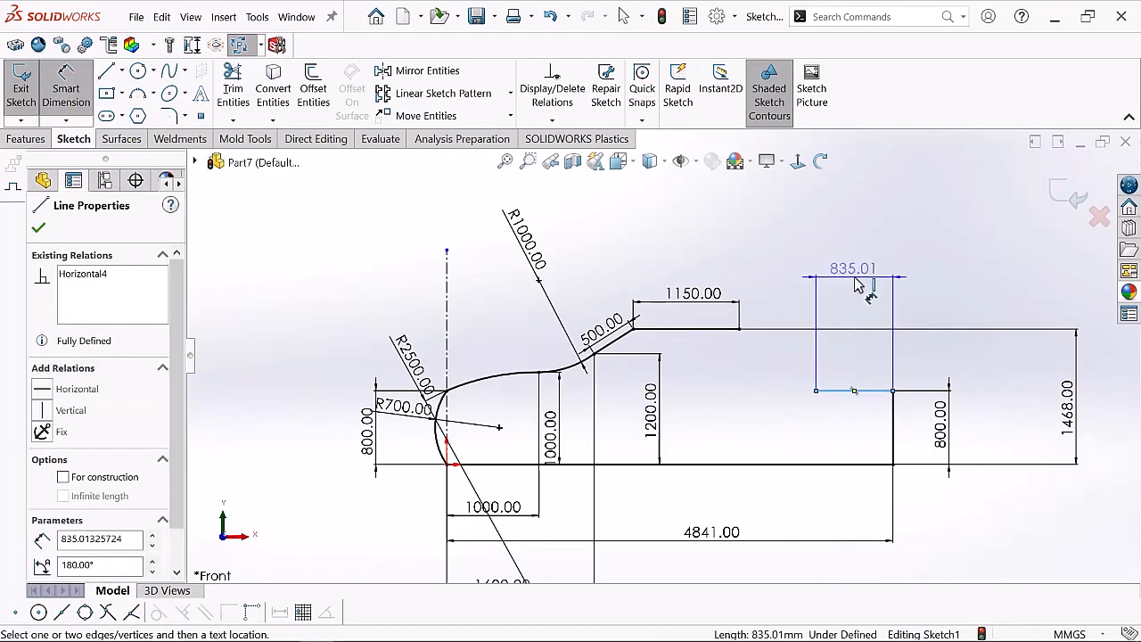
pyautogui.click(856, 284)
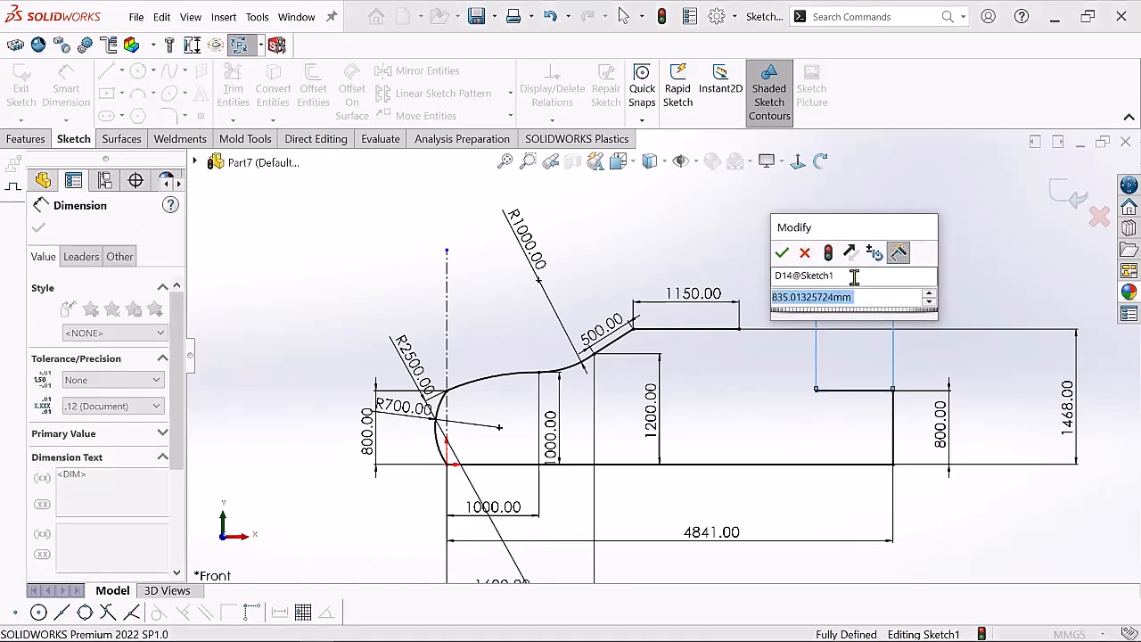
pyautogui.press('BackSpace')
pyautogui.write('400')
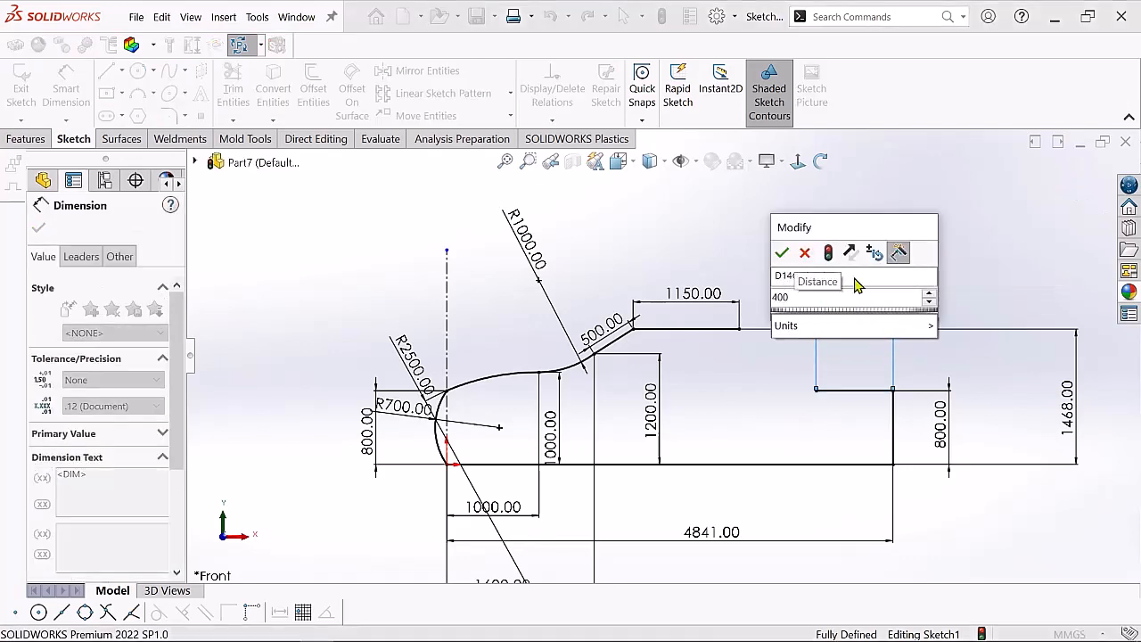
pyautogui.press('Return')
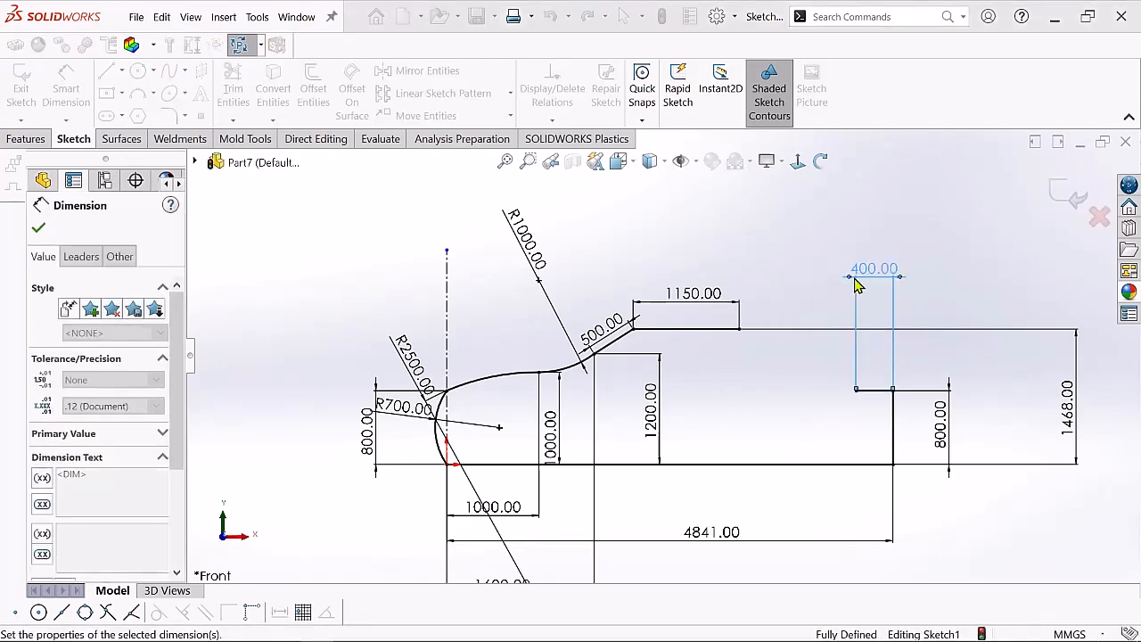
pyautogui.press('Escape')
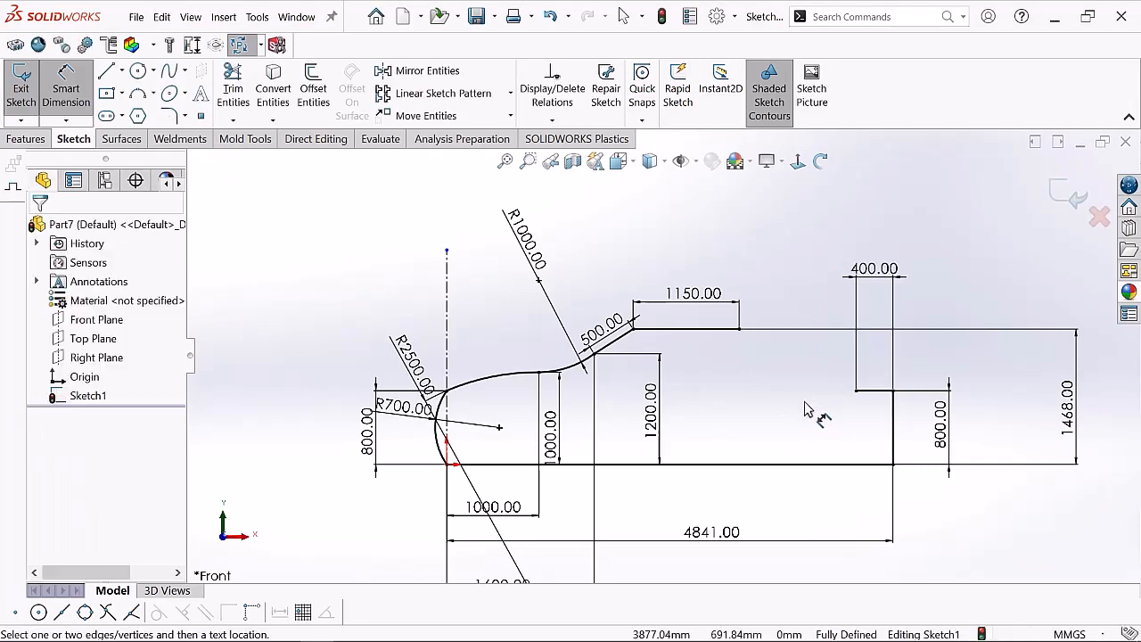
pyautogui.rightClick(758, 234)
pyautogui.click(779, 236)
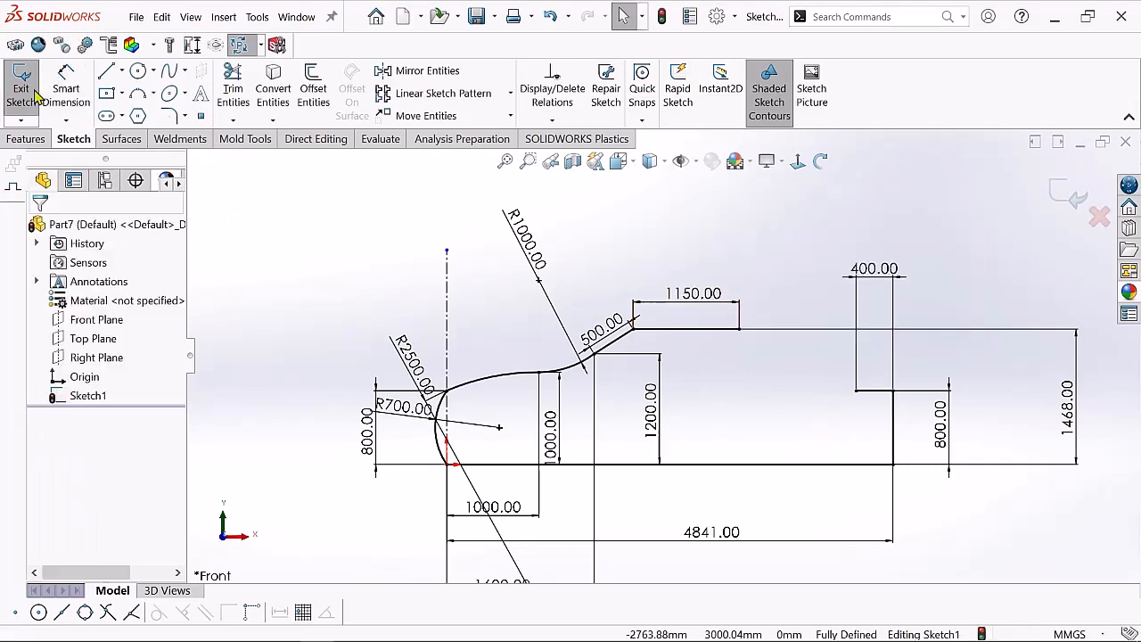
# Close the profile with a sloped line joining the free ends of the 1150 mm and 400 mm horizontal lines
pyautogui.click(738, 328)
pyautogui.click(857, 393)
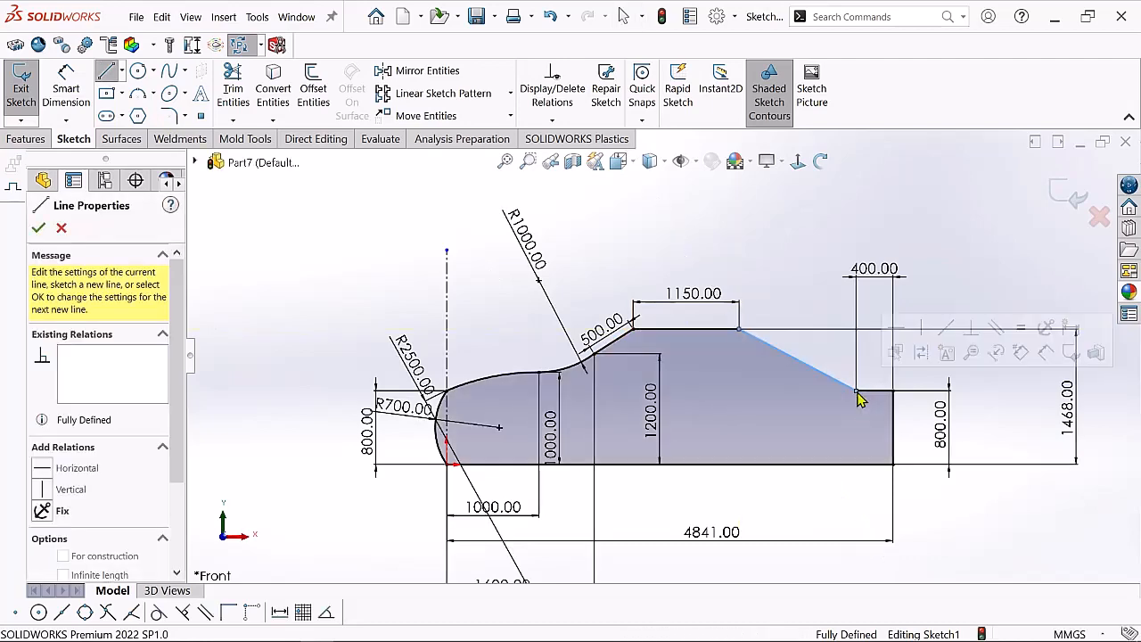
pyautogui.rightClick(859, 396)
pyautogui.click(898, 406)
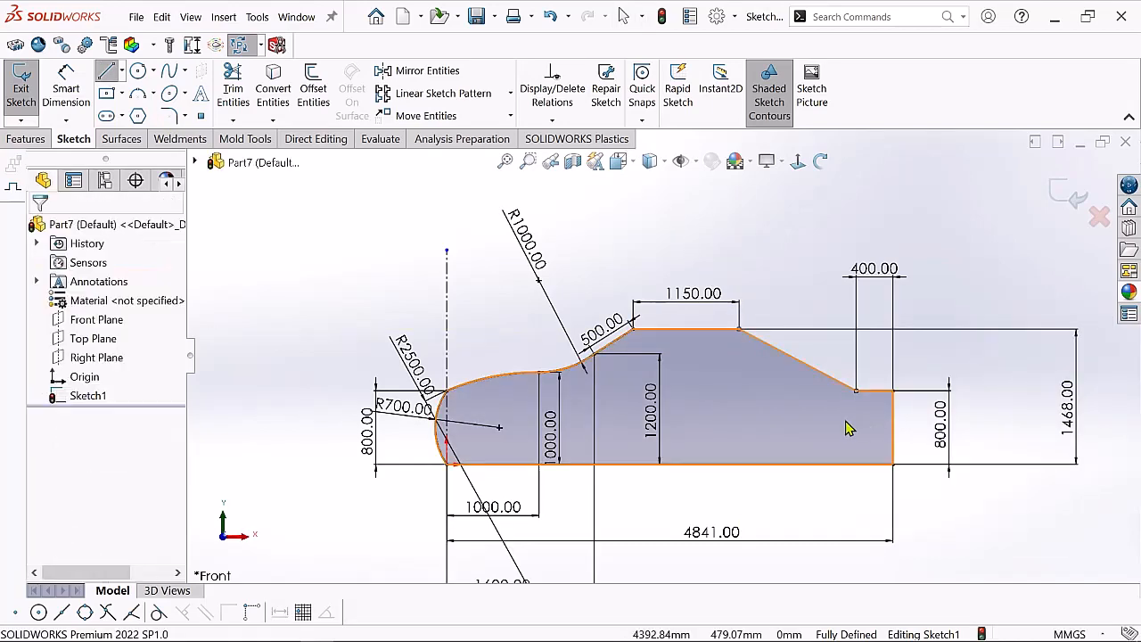
pyautogui.scroll(-1, 846, 425)
pyautogui.scroll(-1, 785, 359)
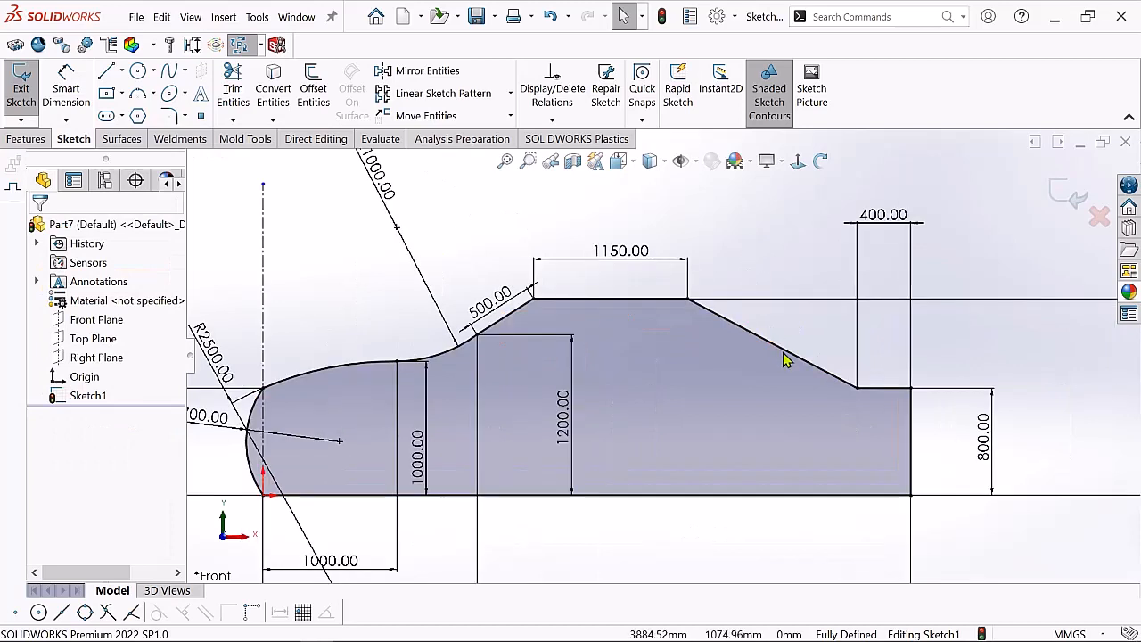
pyautogui.scroll(1, 727, 411)
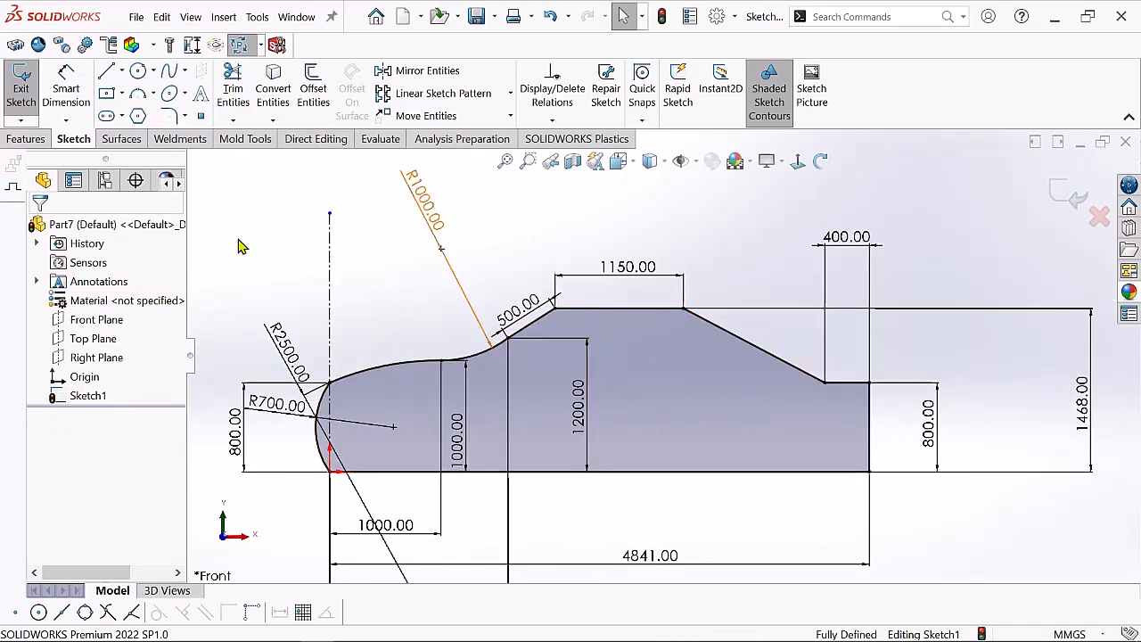
pyautogui.click(73, 97)
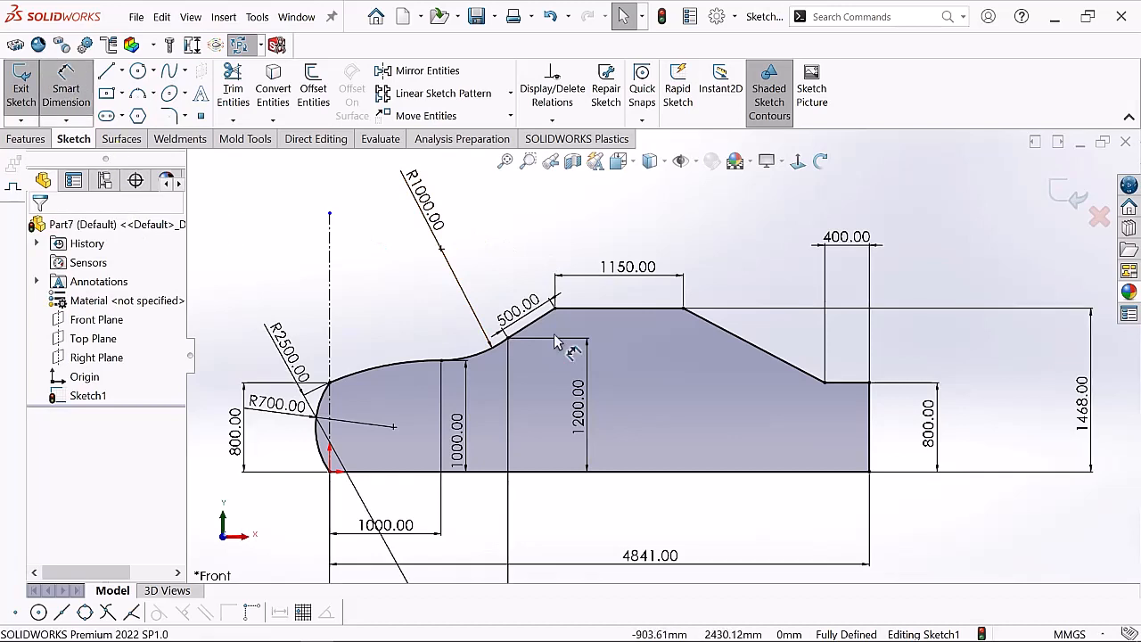
pyautogui.scroll(-1, 652, 368)
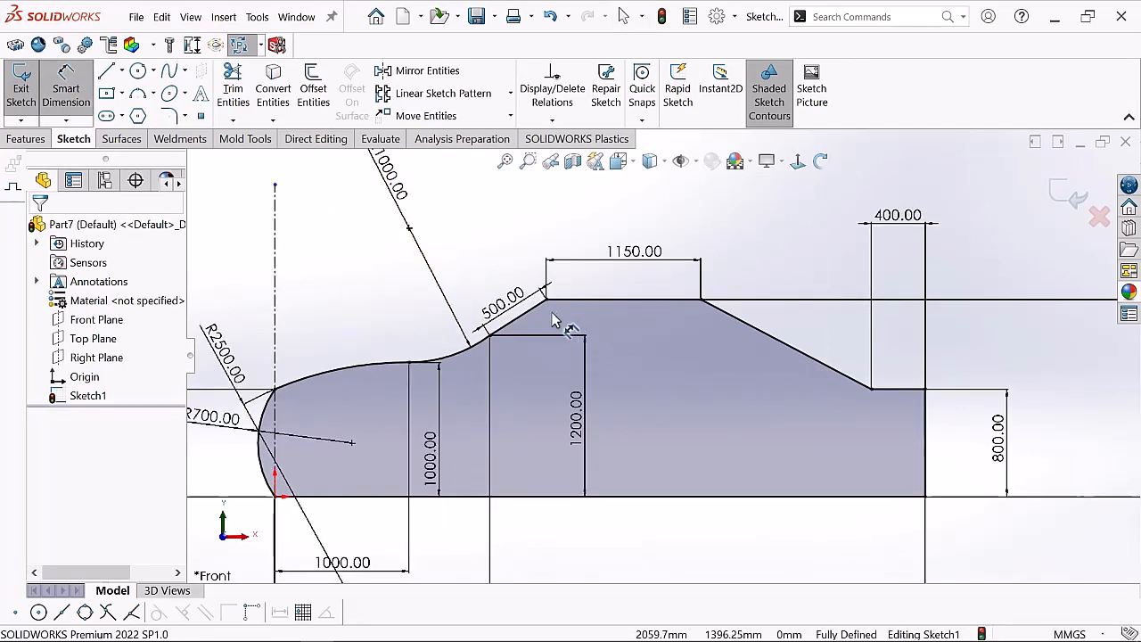
pyautogui.scroll(-1, 553, 317)
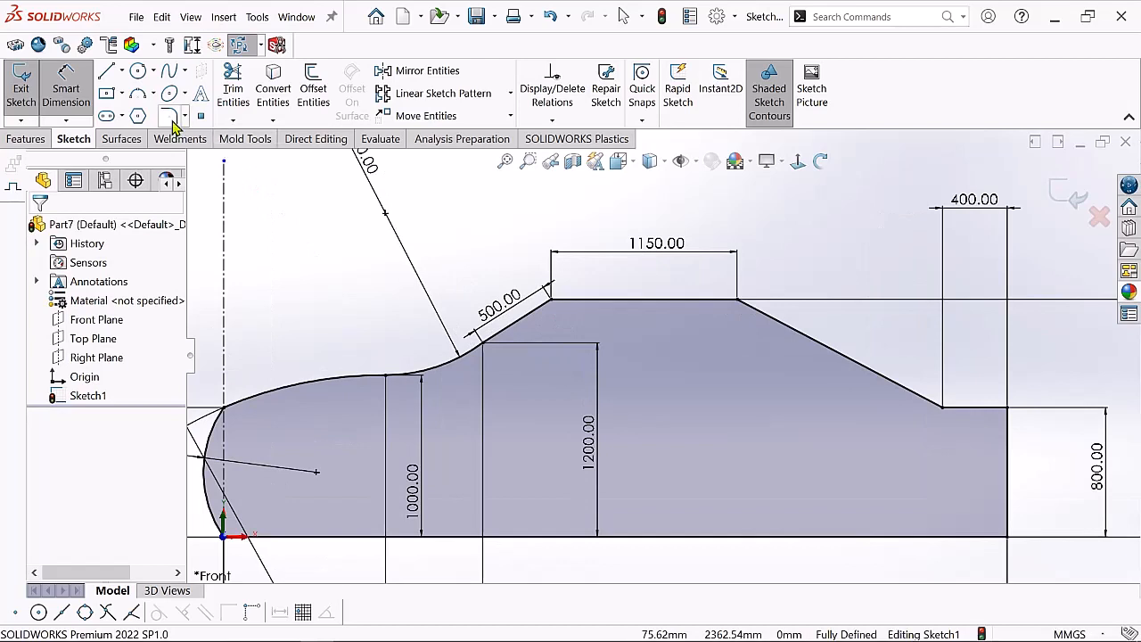
pyautogui.scroll(1, 669, 361)
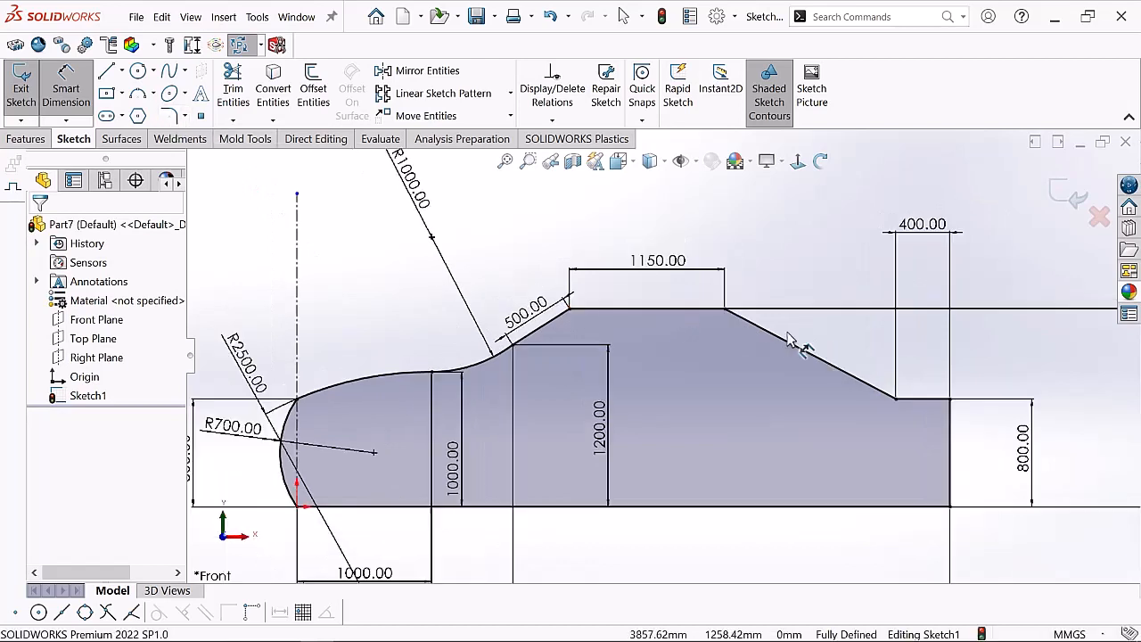
pyautogui.rightClick(376, 252)
pyautogui.click(408, 256)
# Add 400 mm sketch fillets to the corners at both ends of the 1150 mm upper horizontal line
pyautogui.scroll(-1, 666, 359)
pyautogui.click(839, 352)
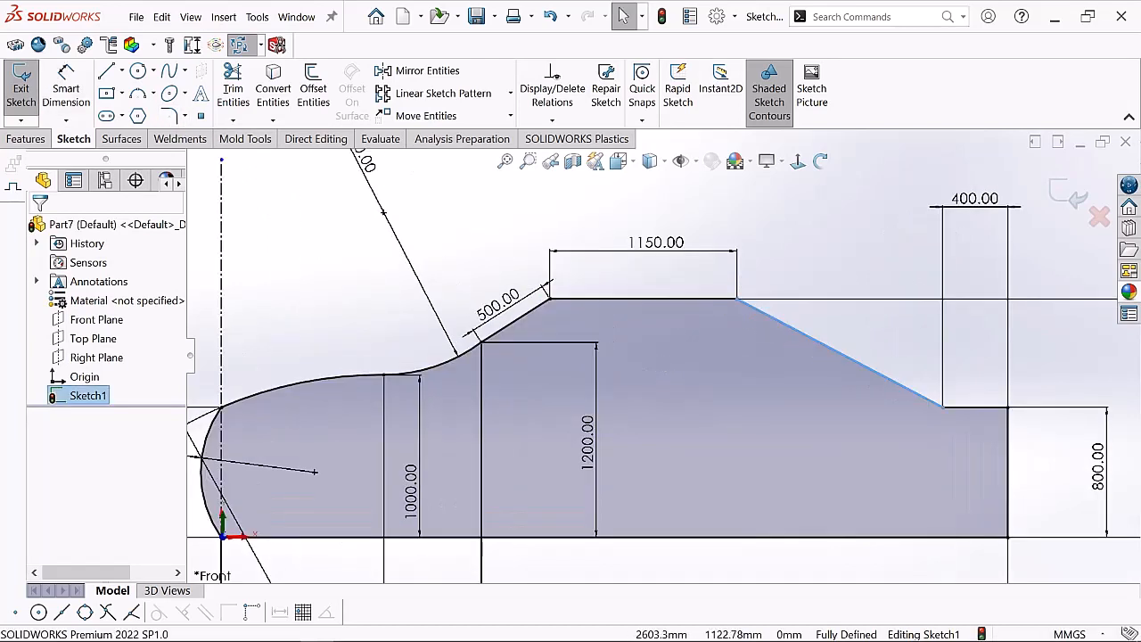
pyautogui.hotkey('ctrl', 'a')
pyautogui.click(175, 122)
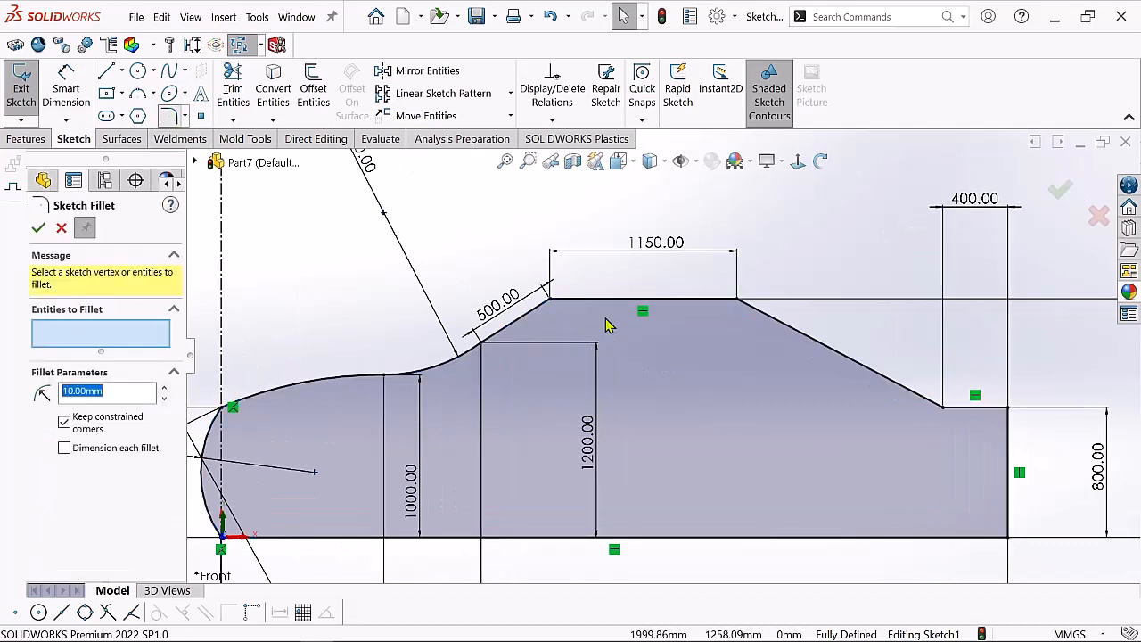
pyautogui.click(551, 302)
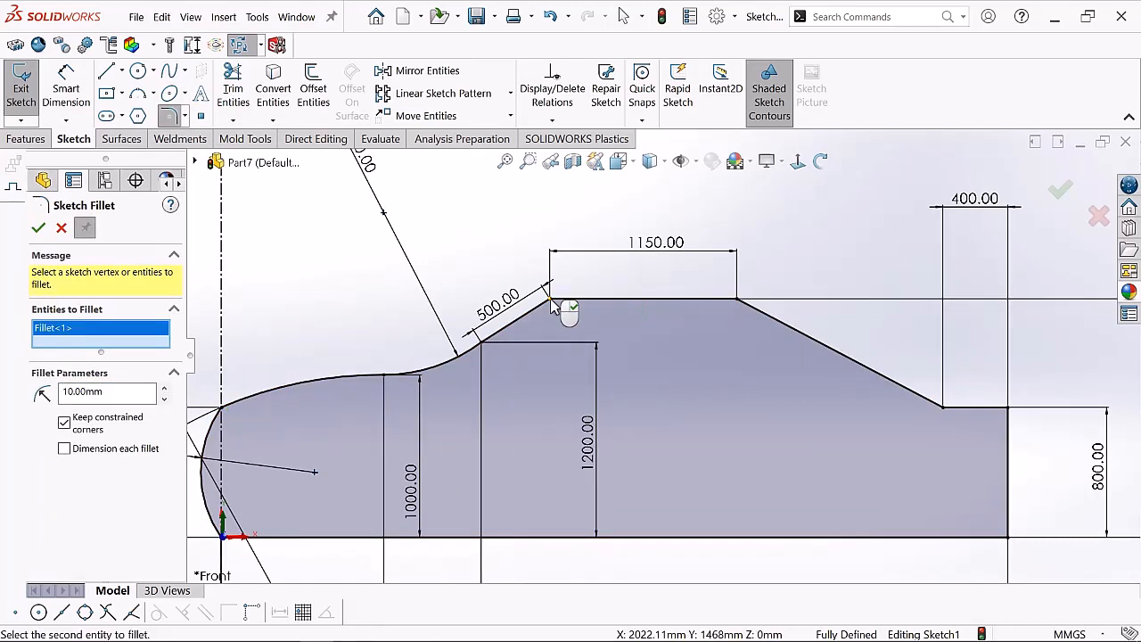
pyautogui.hotkey('ctrl', 'a')
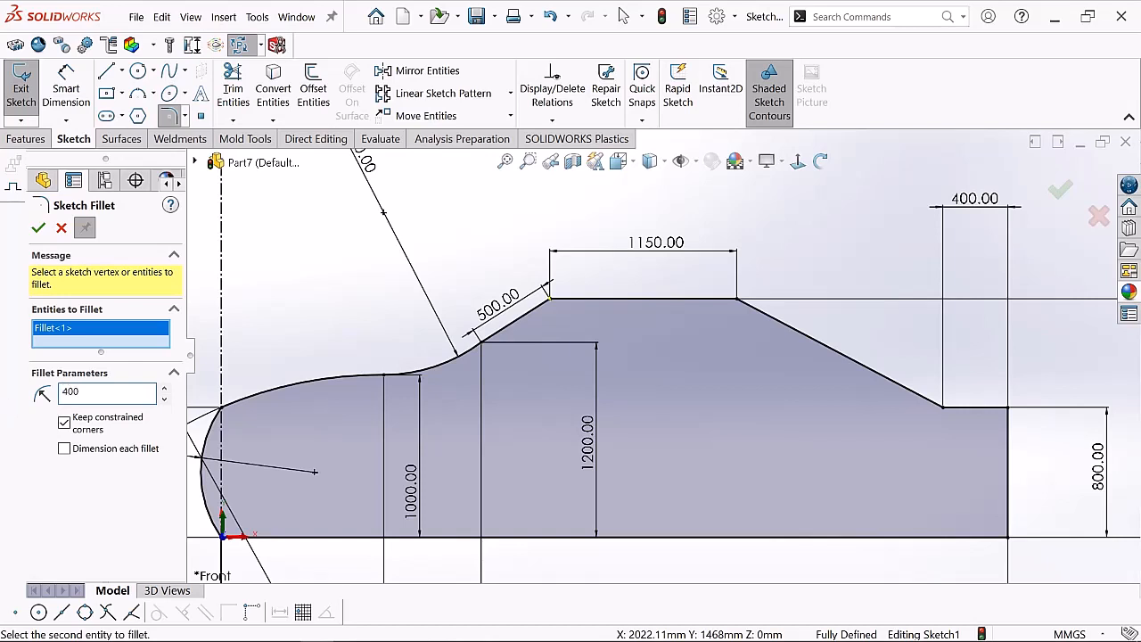
pyautogui.scroll(-5, 754, 332)
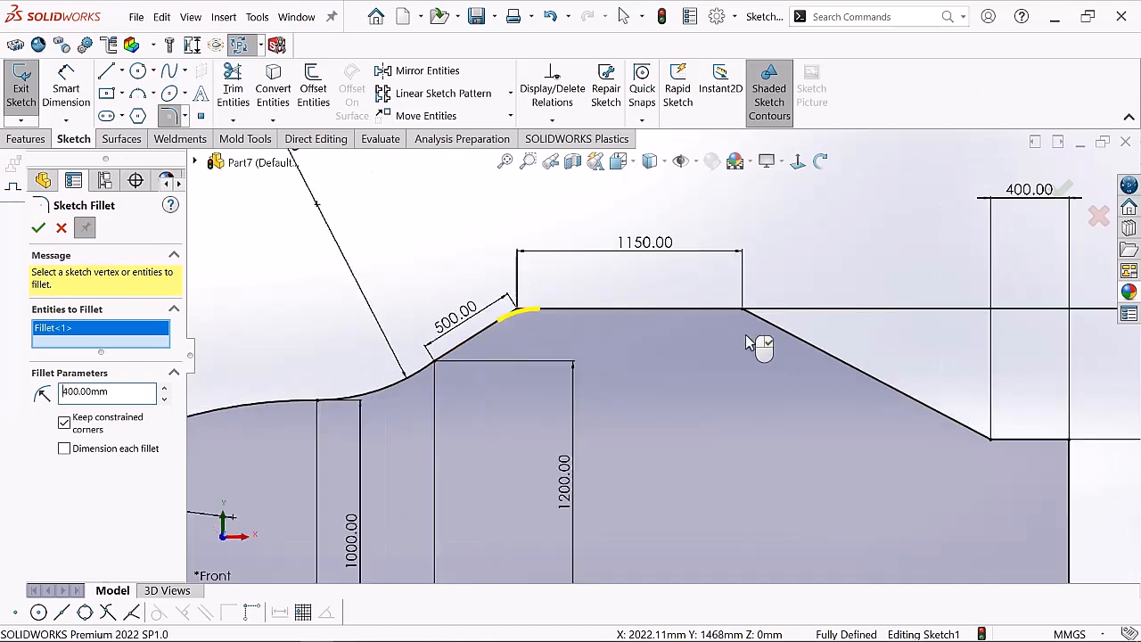
pyautogui.click(758, 324)
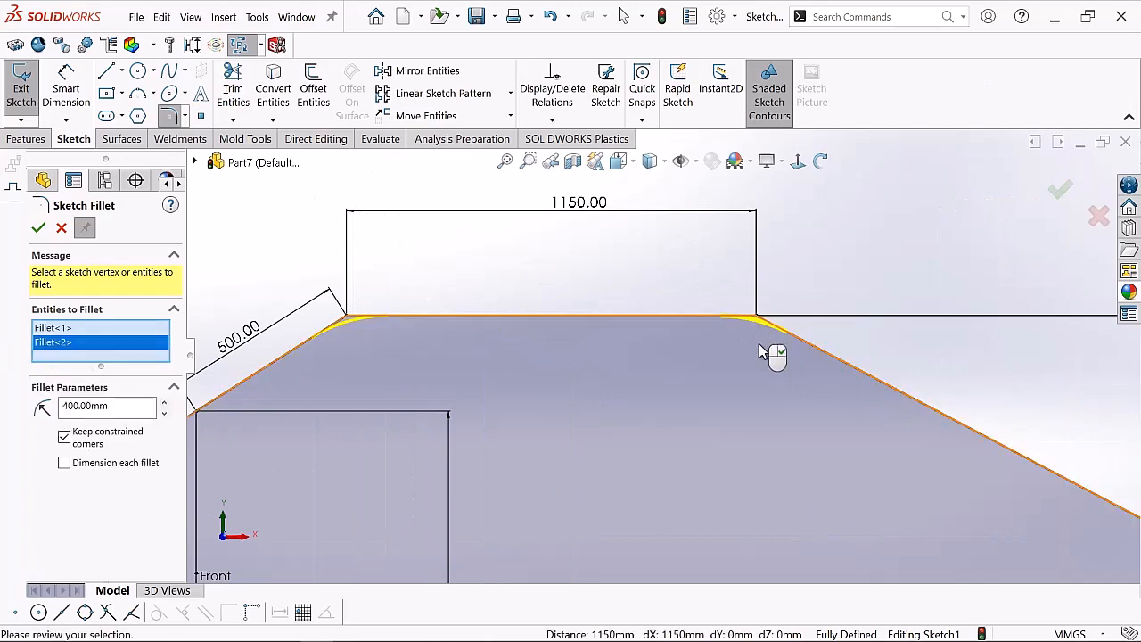
pyautogui.scroll(3, 764, 395)
pyautogui.scroll(-2, 573, 426)
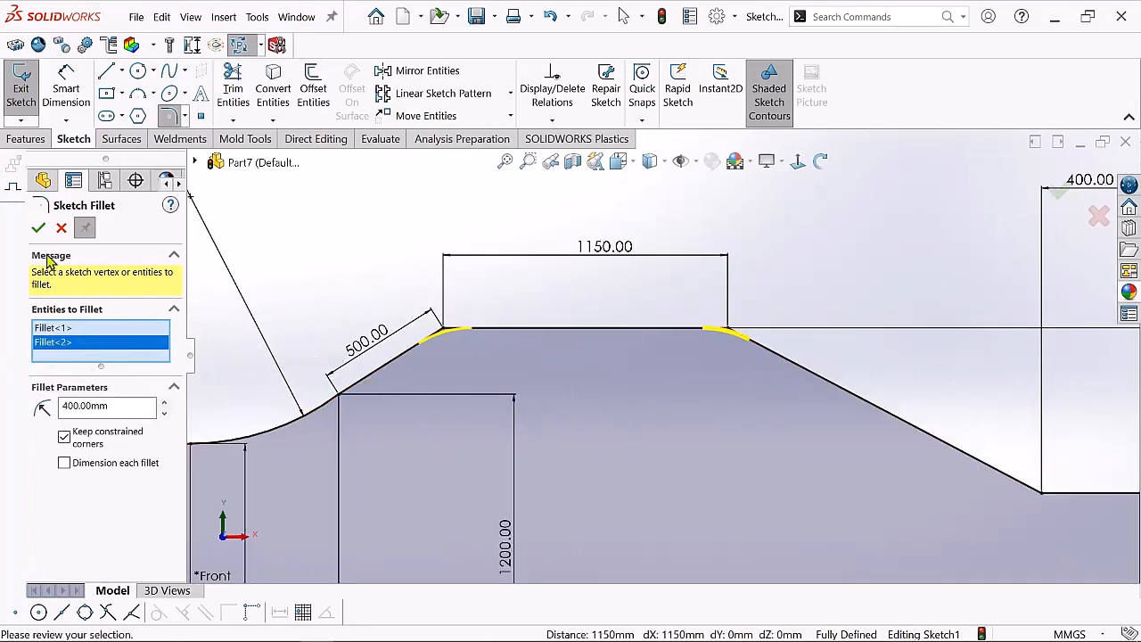
pyautogui.scroll(3, 718, 421)
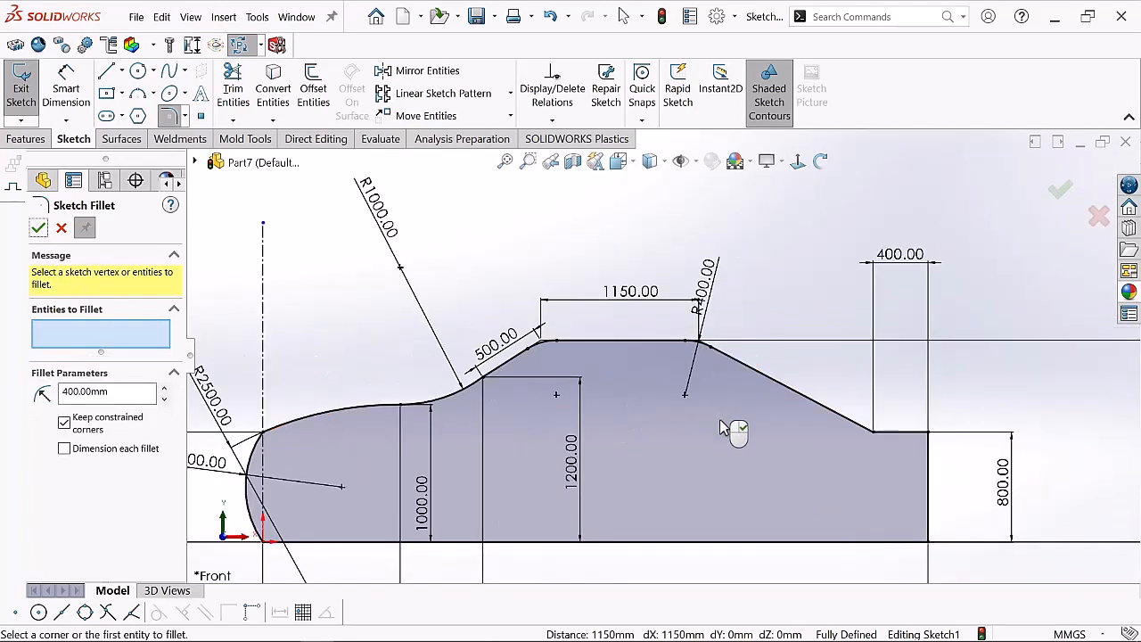
# Add a 100 mm sketch fillet where the 400 mm horizontal line meets the far vertical line
pyautogui.scroll(-2, 863, 535)
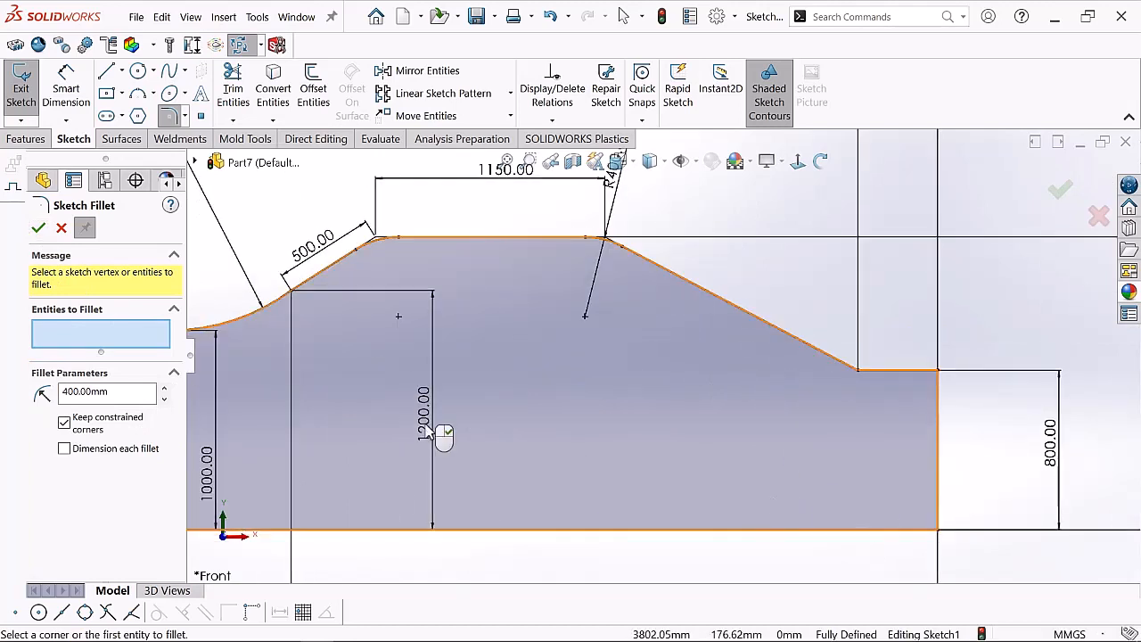
pyautogui.click(939, 372)
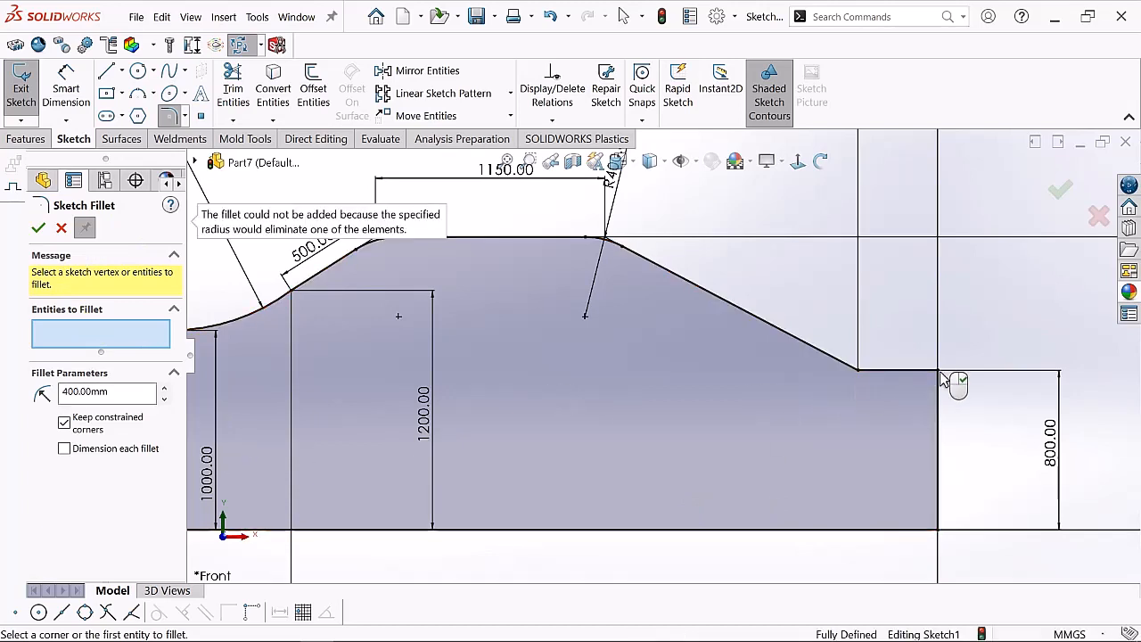
pyautogui.doubleClick(152, 393)
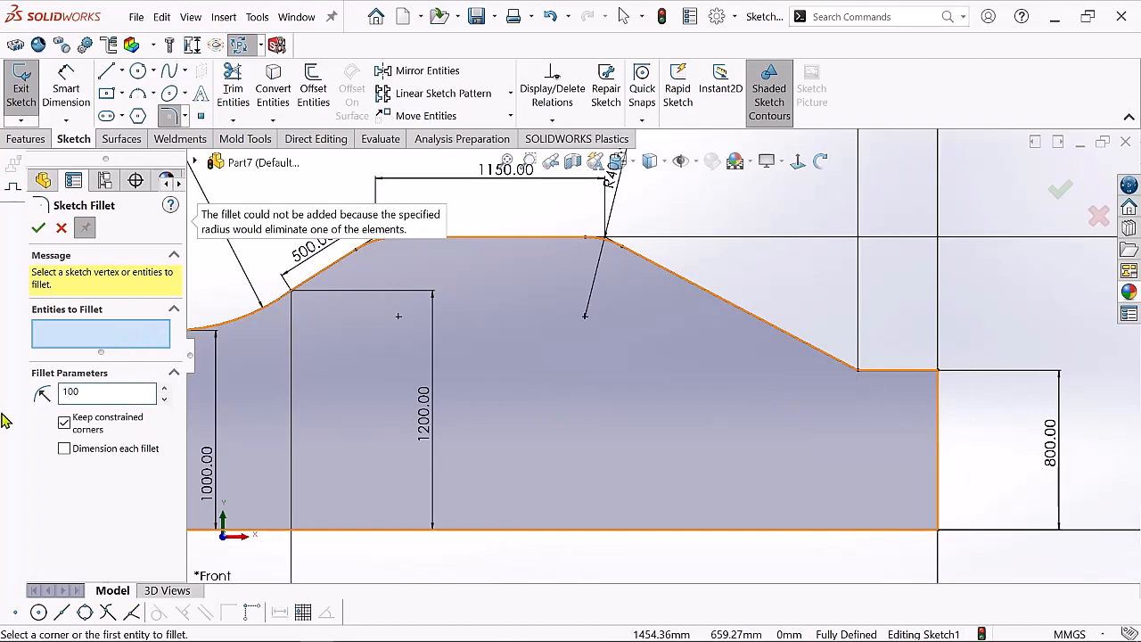
pyautogui.click(740, 279)
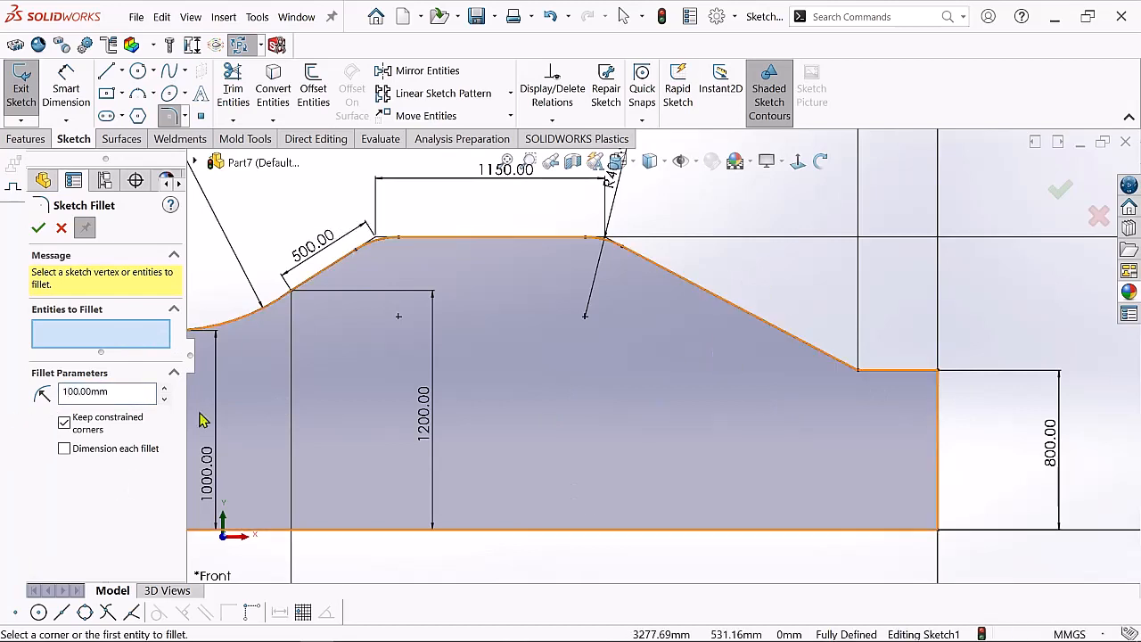
pyautogui.click(940, 374)
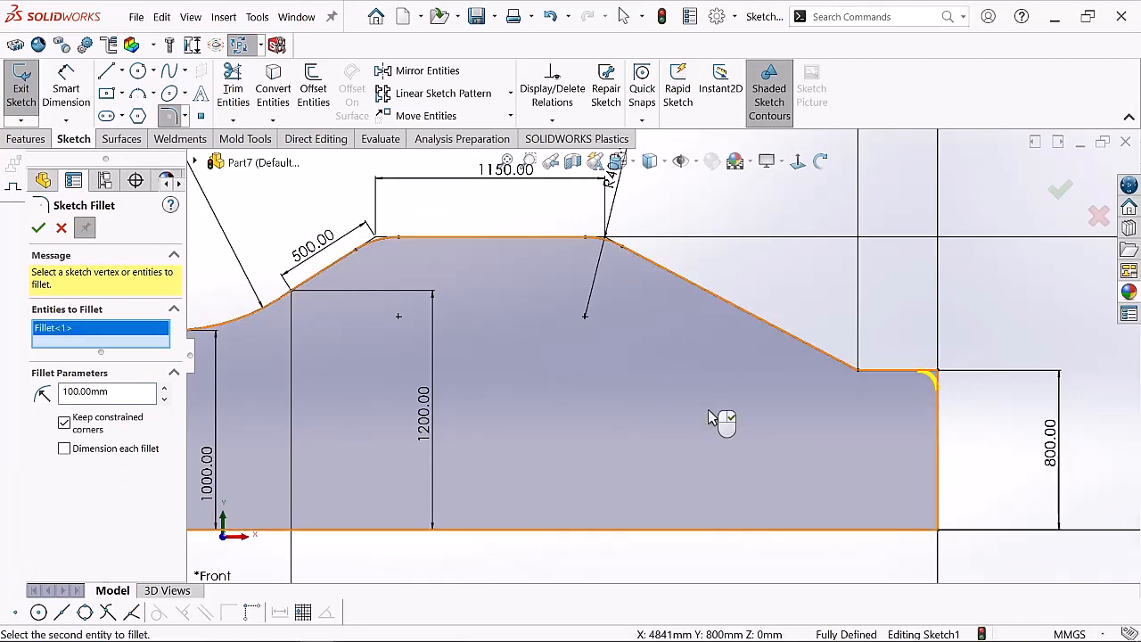
pyautogui.scroll(-1, 722, 419)
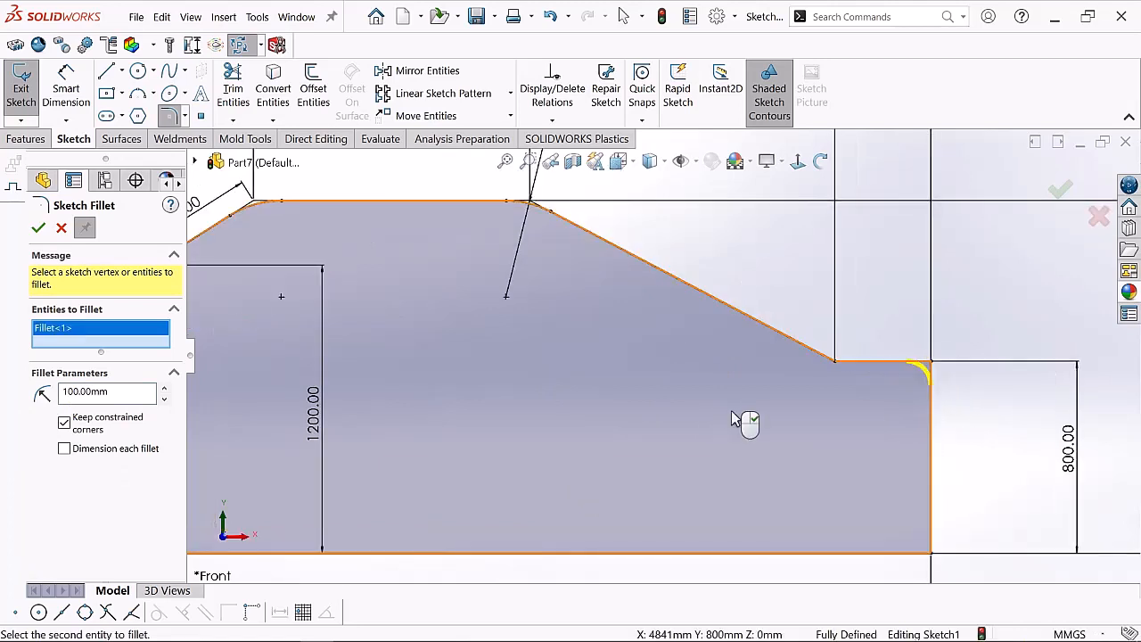
pyautogui.click(40, 230)
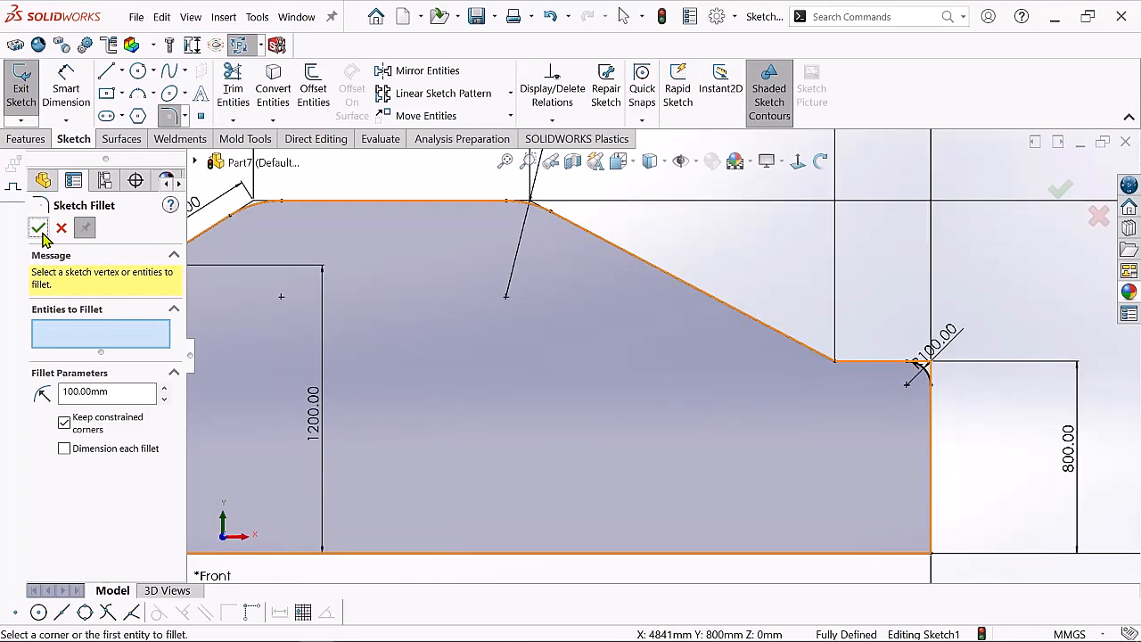
# Add a 700 mm sketch fillet where the long sloped line meets the 400 mm horizontal line
pyautogui.scroll(1, 768, 392)
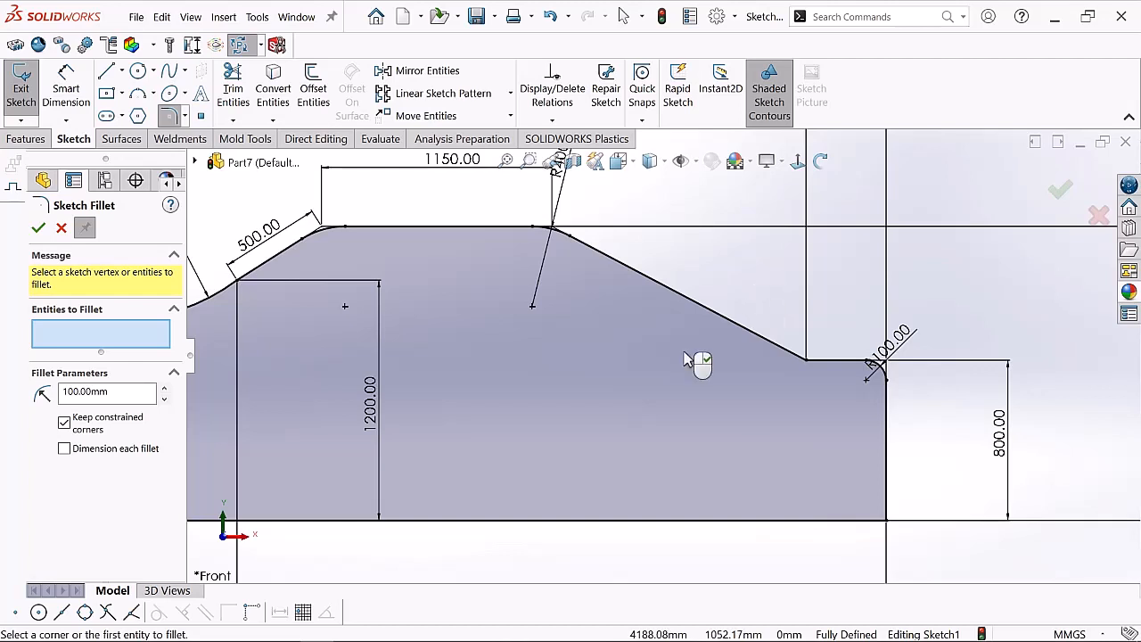
pyautogui.doubleClick(134, 397)
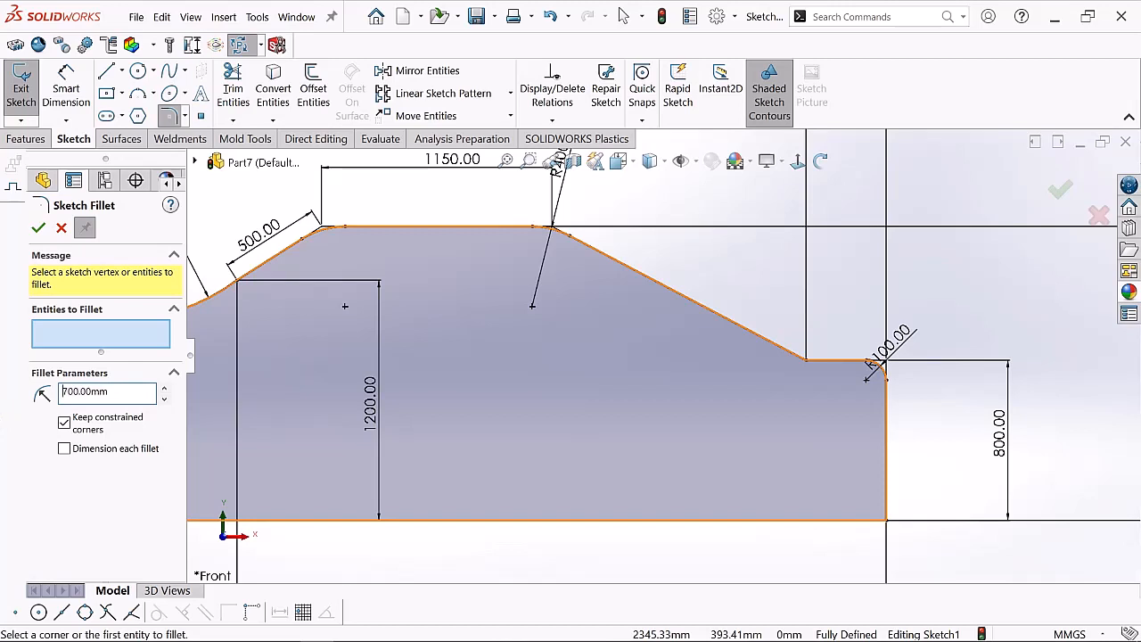
pyautogui.click(806, 367)
pyautogui.scroll(-2, 811, 365)
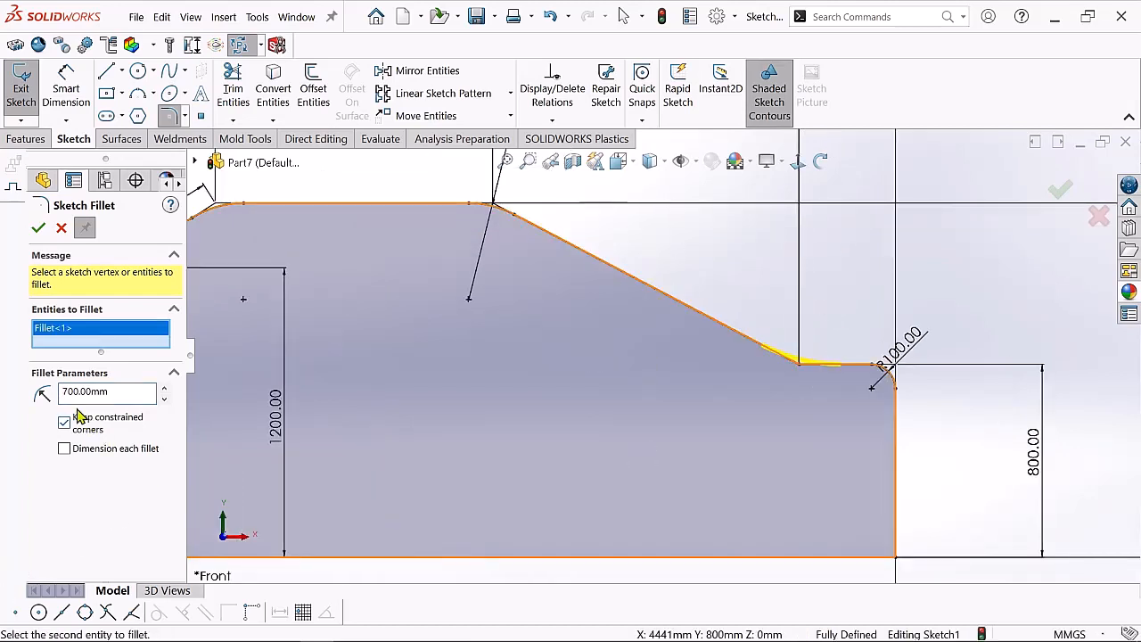
pyautogui.click(37, 228)
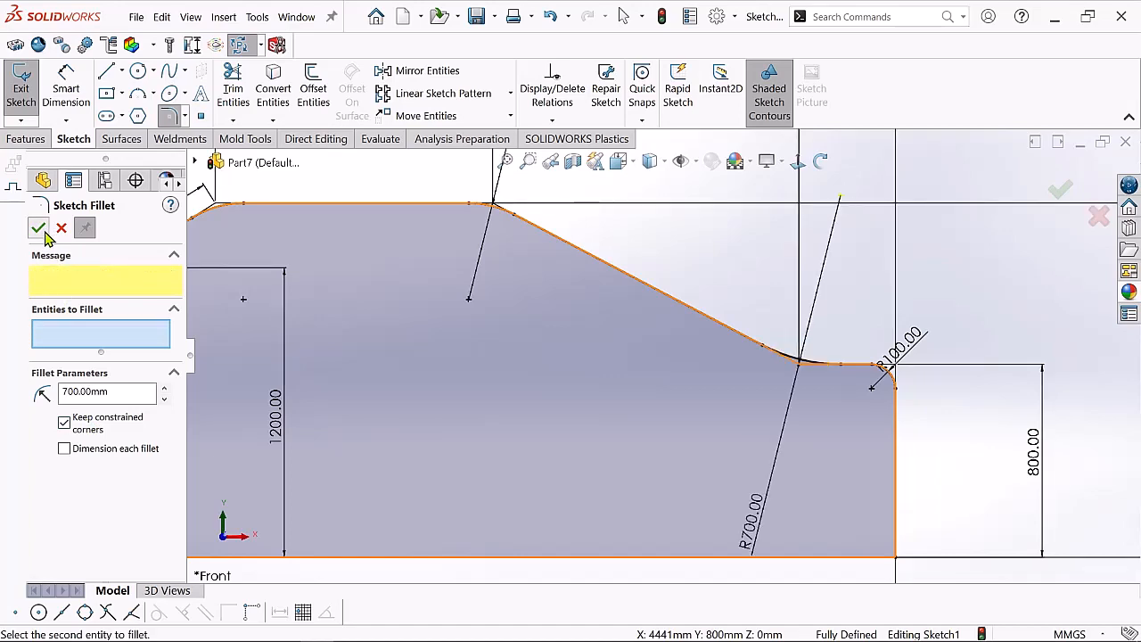
pyautogui.click(38, 229)
pyautogui.scroll(2, 758, 459)
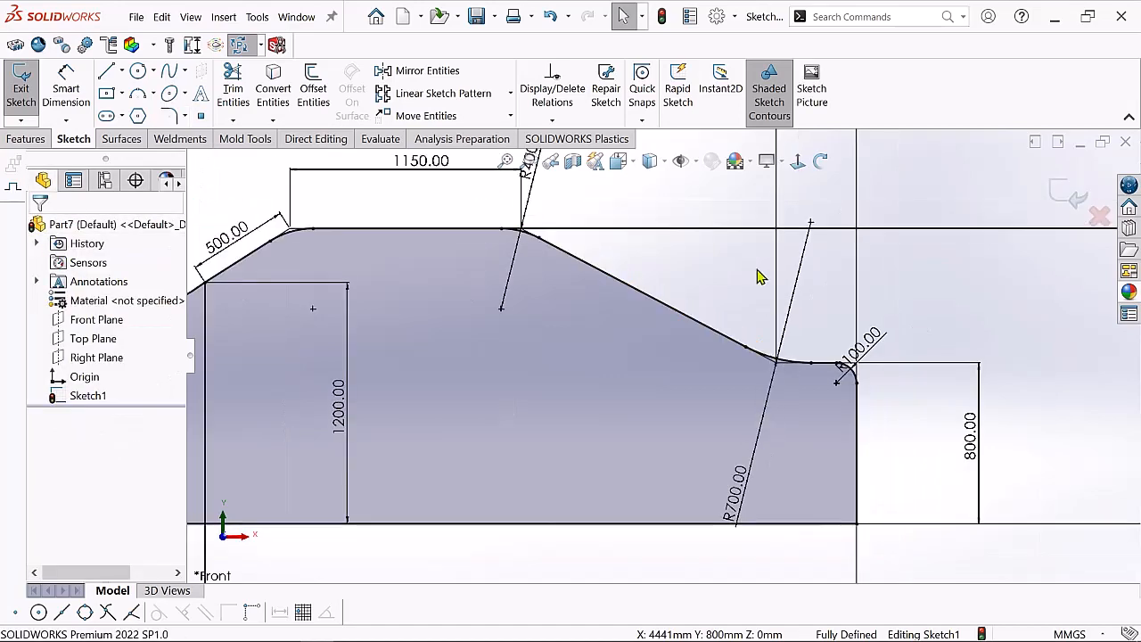
# Reposition the 1600 mm and 1000 mm horizontal dimensions beneath the front of the profile for readability
pyautogui.scroll(3, 513, 392)
pyautogui.scroll(-3, 708, 374)
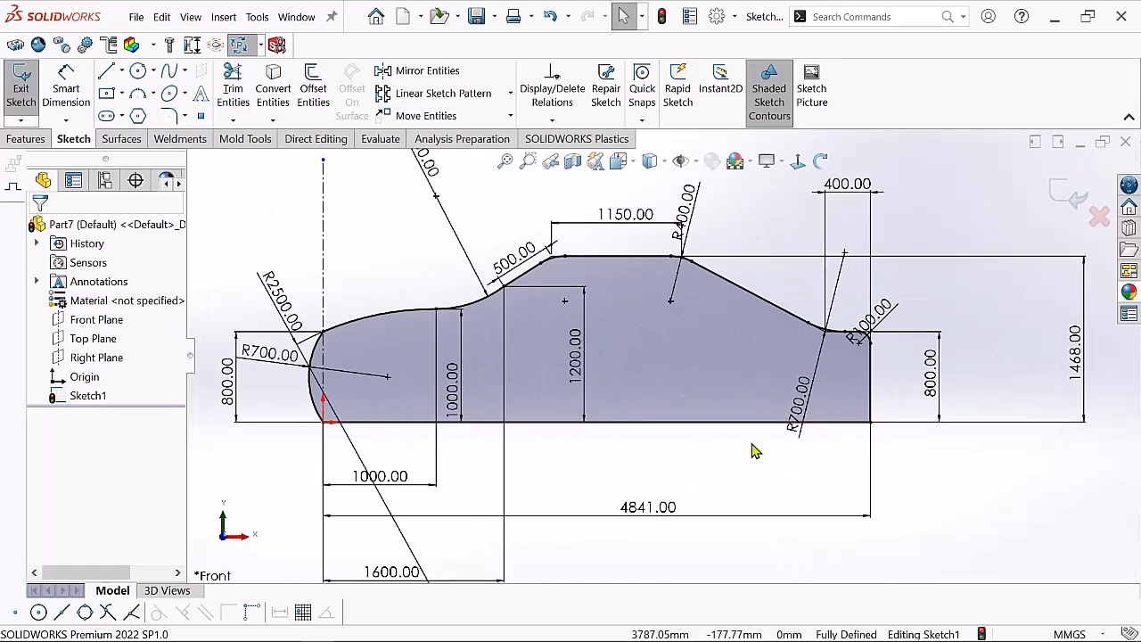
pyautogui.scroll(1, 757, 451)
pyautogui.moveTo(446, 535); pyautogui.dragTo(434, 545)
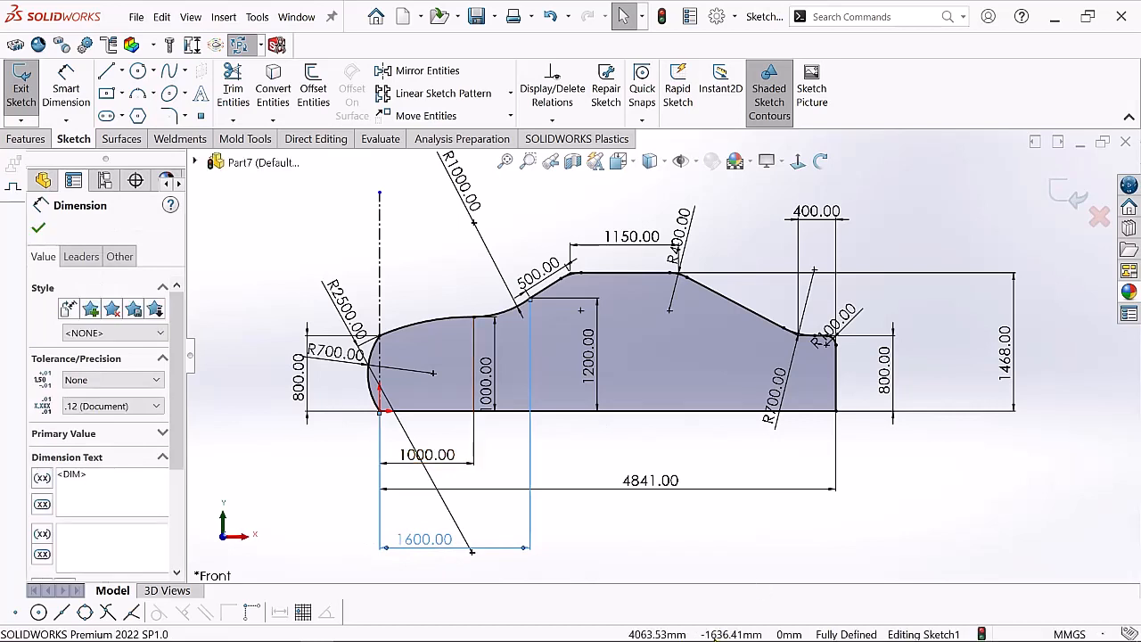
pyautogui.click(628, 547)
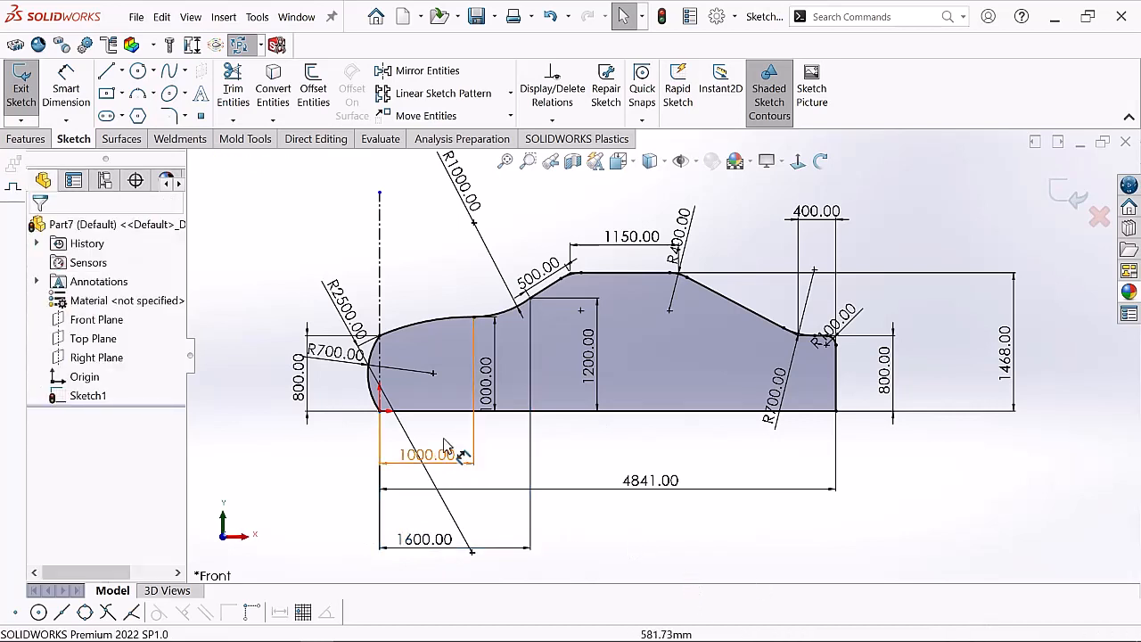
pyautogui.moveTo(427, 454); pyautogui.dragTo(457, 451)
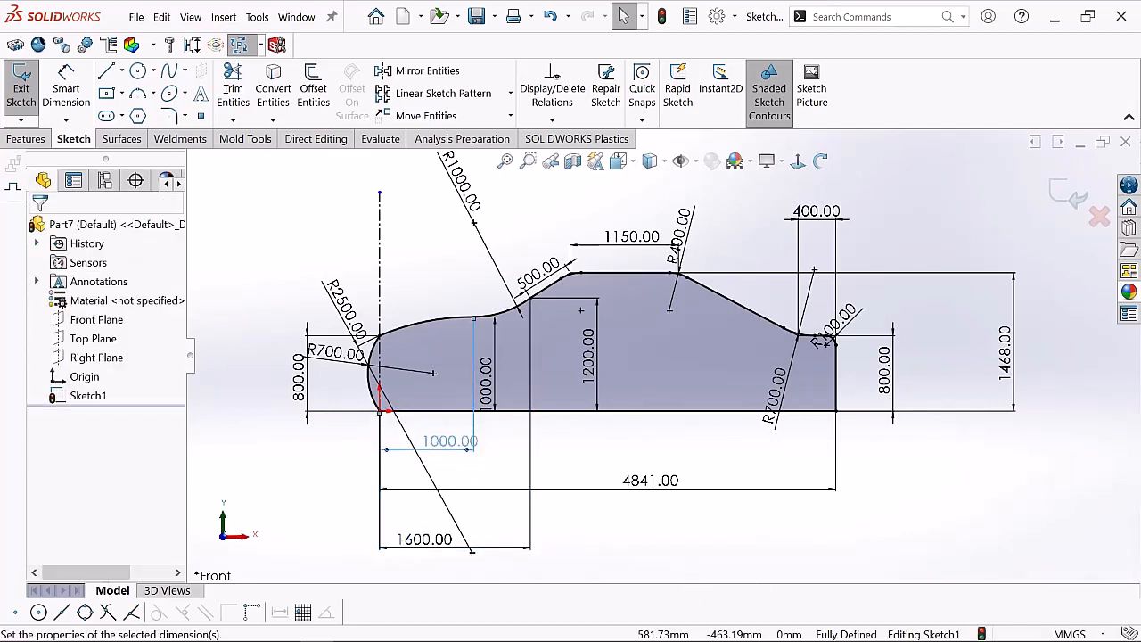
pyautogui.click(499, 499)
# Move the R2500 dimension above the hood arc and the R400 dimension farther above the roof corner
pyautogui.moveTo(336, 291); pyautogui.dragTo(423, 250)
pyautogui.click(337, 233)
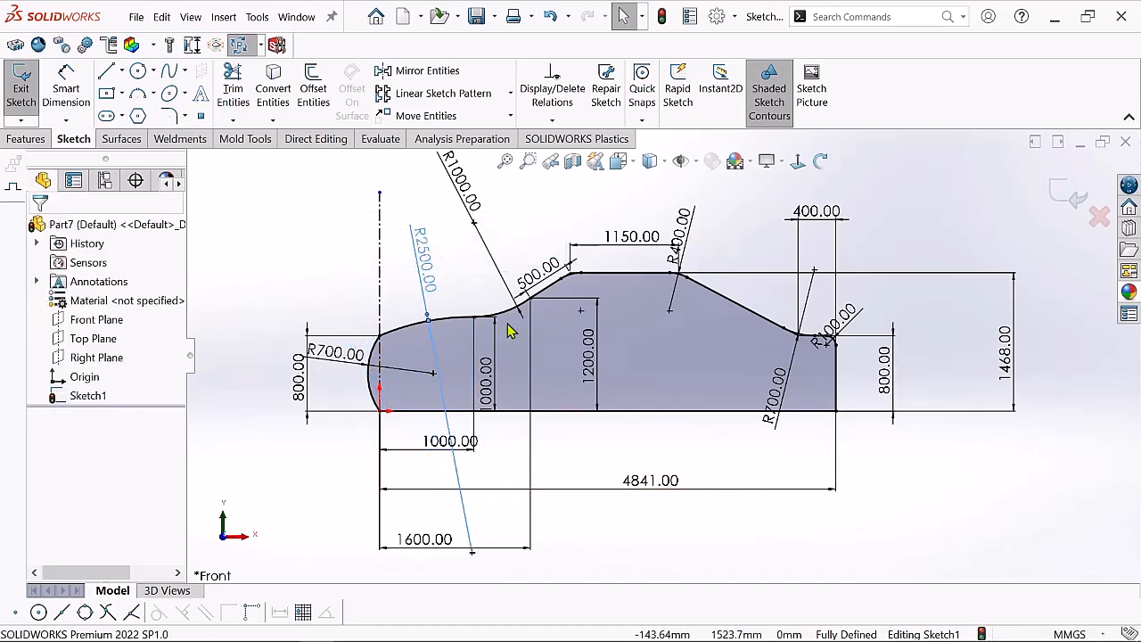
pyautogui.scroll(1, 673, 342)
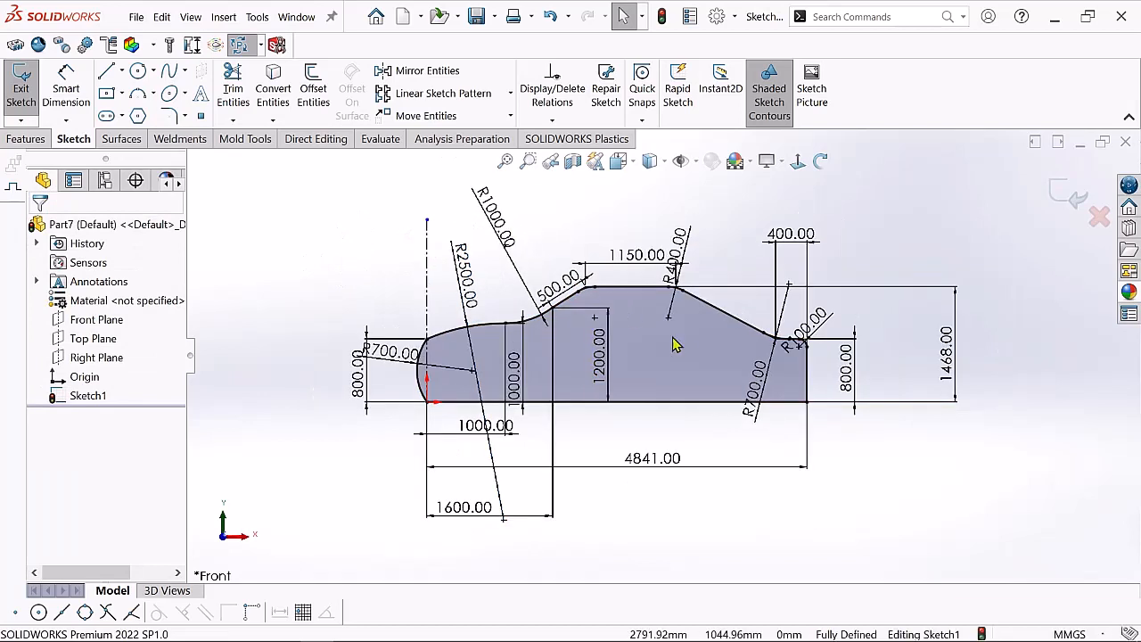
pyautogui.scroll(-1, 685, 334)
pyautogui.moveTo(681, 230); pyautogui.dragTo(700, 208)
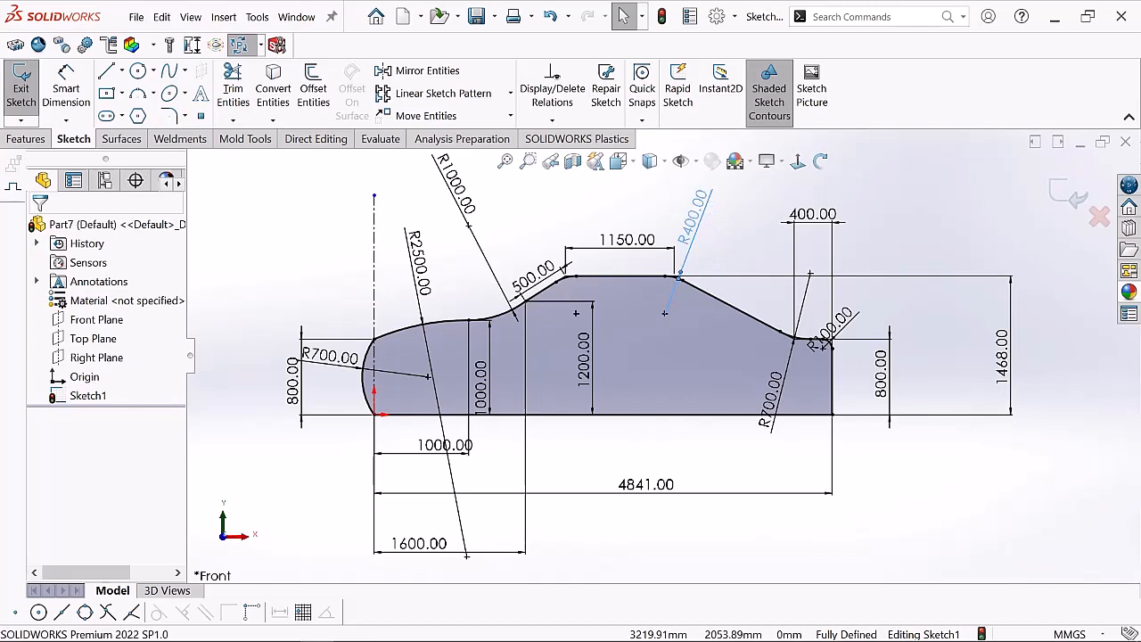
pyautogui.click(751, 271)
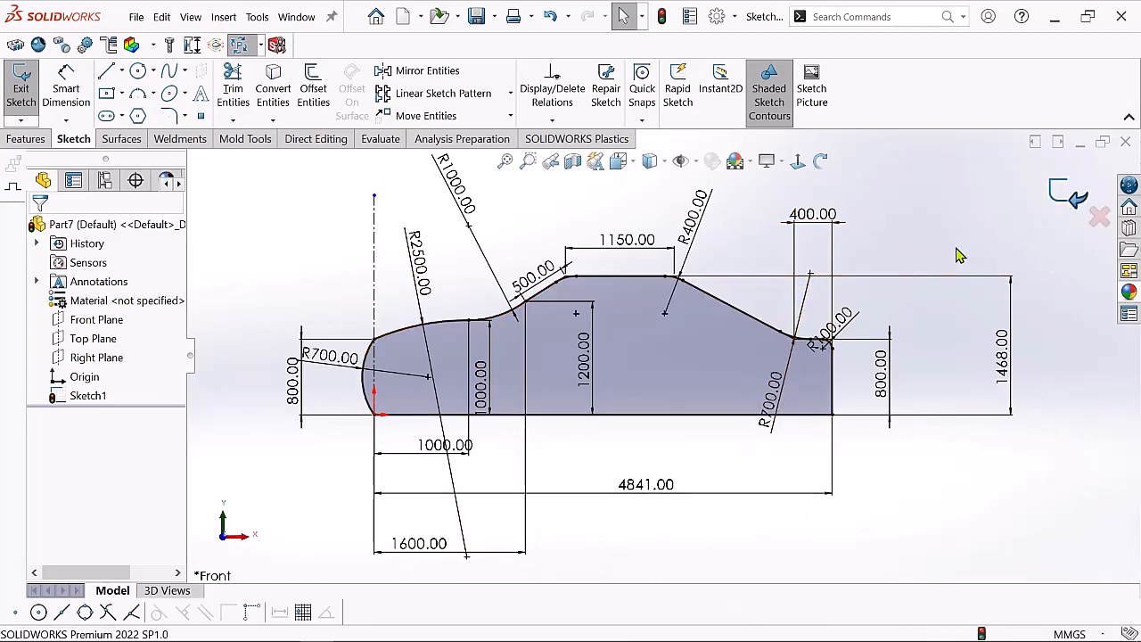
# Finish and exit the car-side profile sketch
pyautogui.click(1067, 193)
pyautogui.click(822, 163)
pyautogui.moveTo(802, 240)
pyautogui.mouseDown()
pyautogui.moveTo(766, 260)
pyautogui.moveTo(800, 249)
pyautogui.mouseUp()
pyautogui.rightClick(749, 234)
pyautogui.click(775, 237)
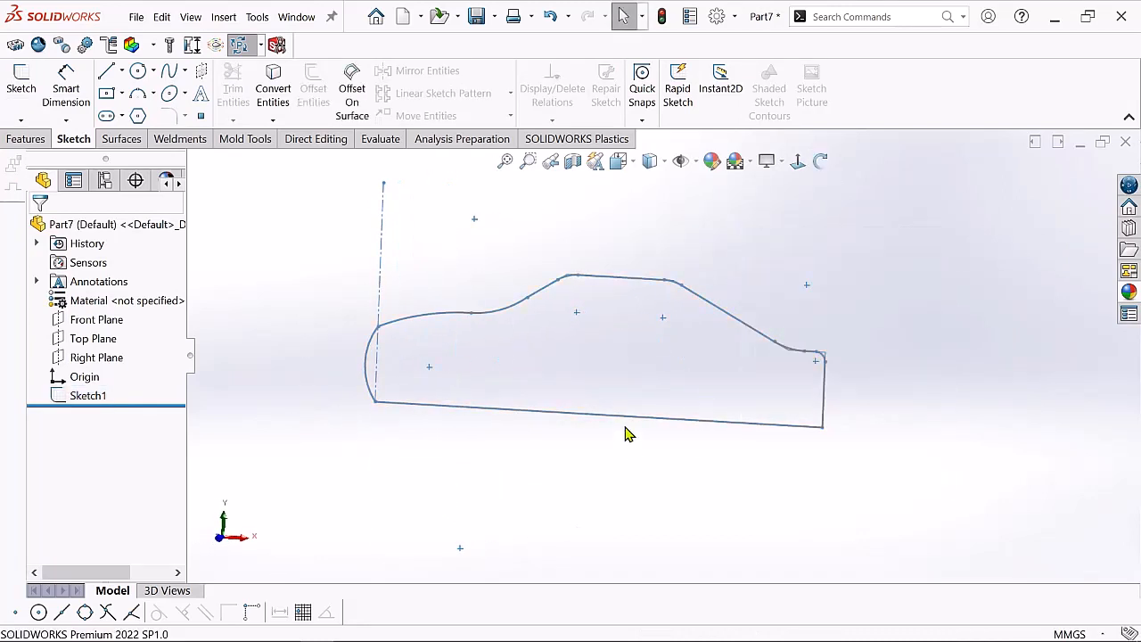
# Start a reference plane offset from the Front Plane
pyautogui.click(40, 141)
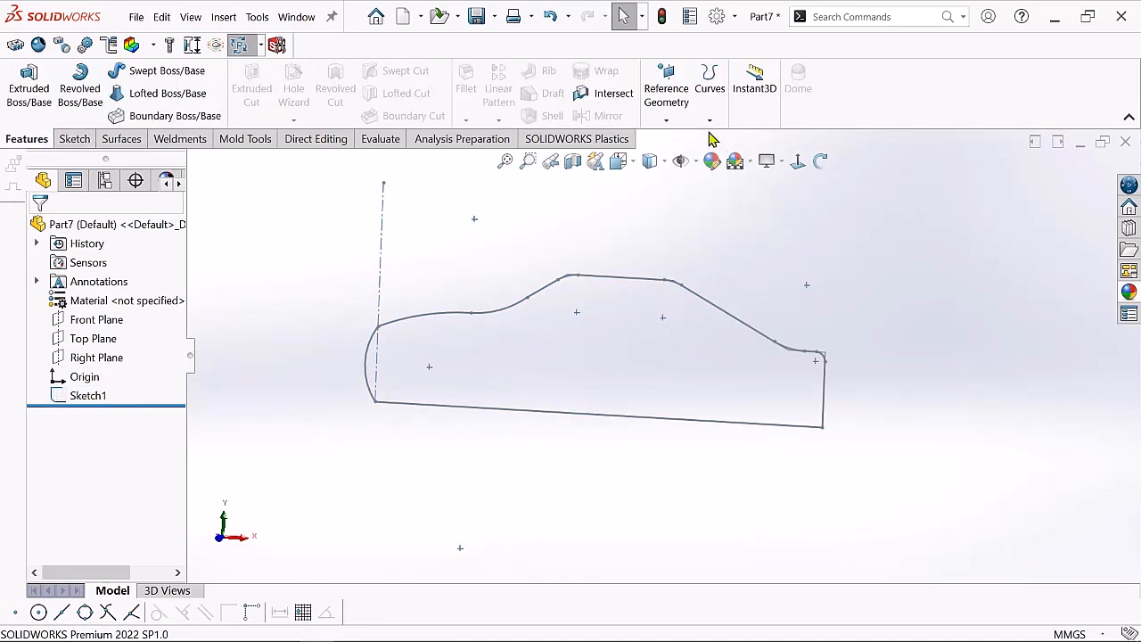
pyautogui.click(676, 125)
pyautogui.click(682, 141)
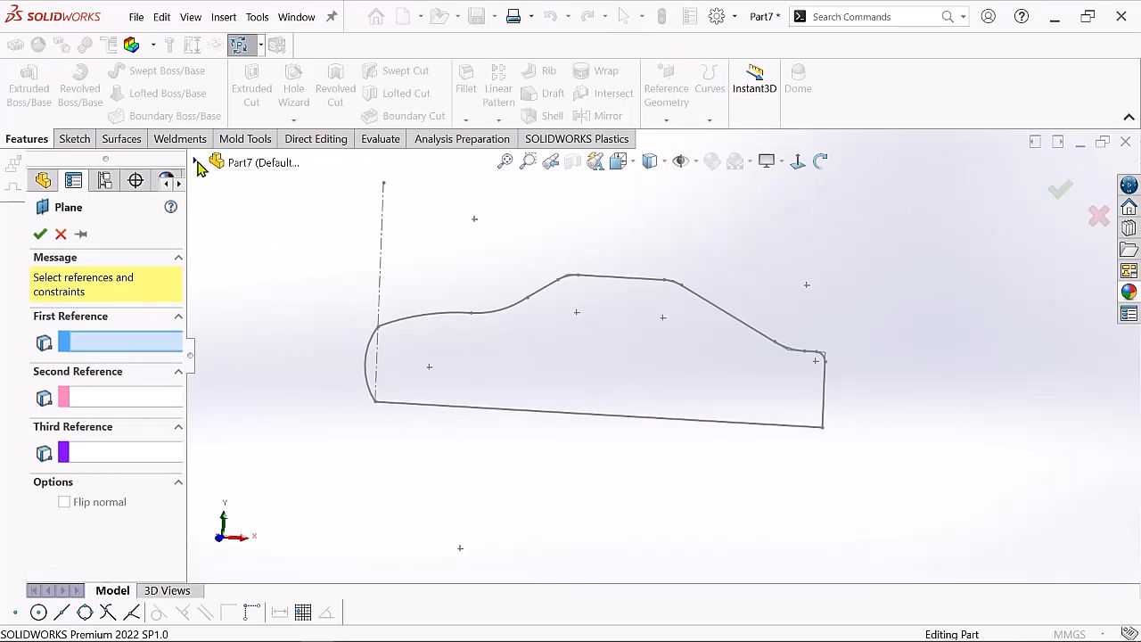
pyautogui.click(194, 161)
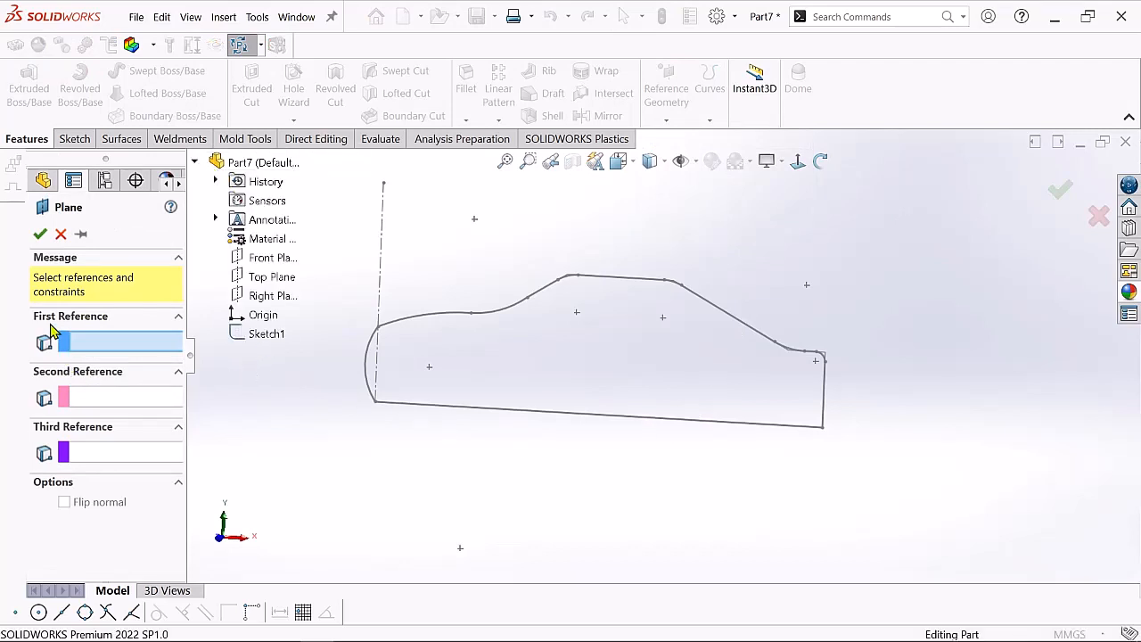
pyautogui.click(271, 260)
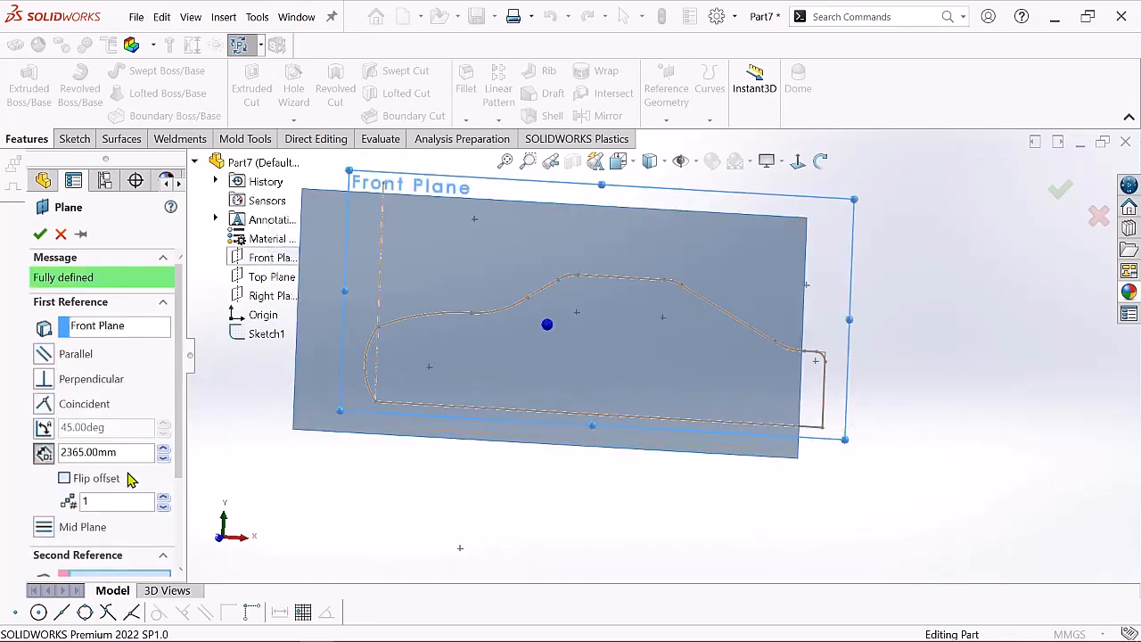
pyautogui.moveTo(121, 452); pyautogui.dragTo(45, 459)
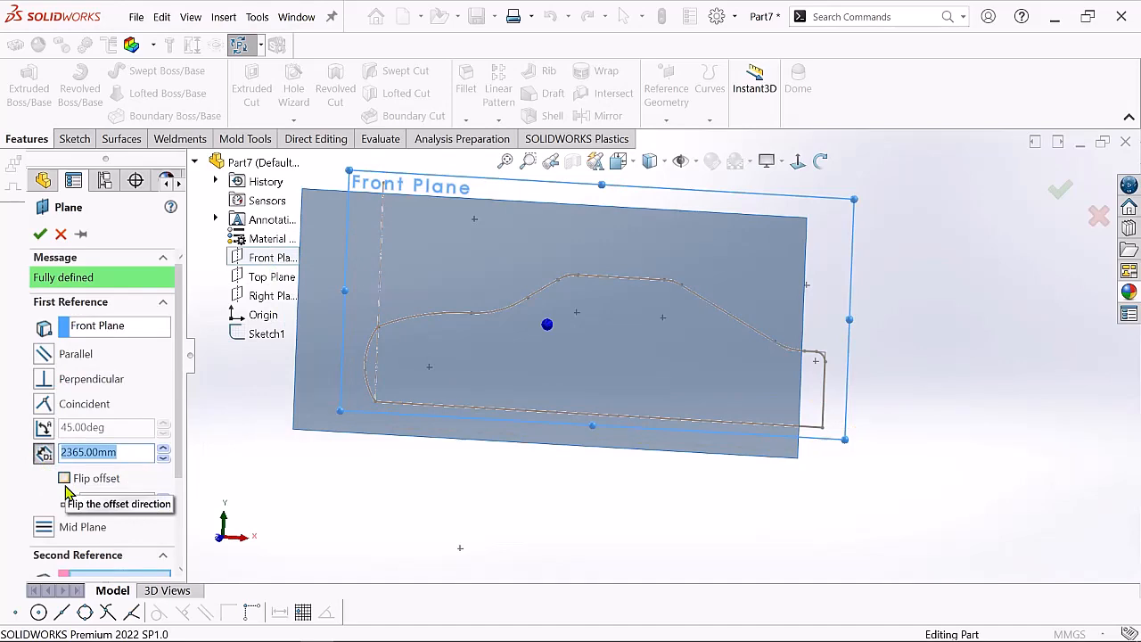
pyautogui.click(352, 630)
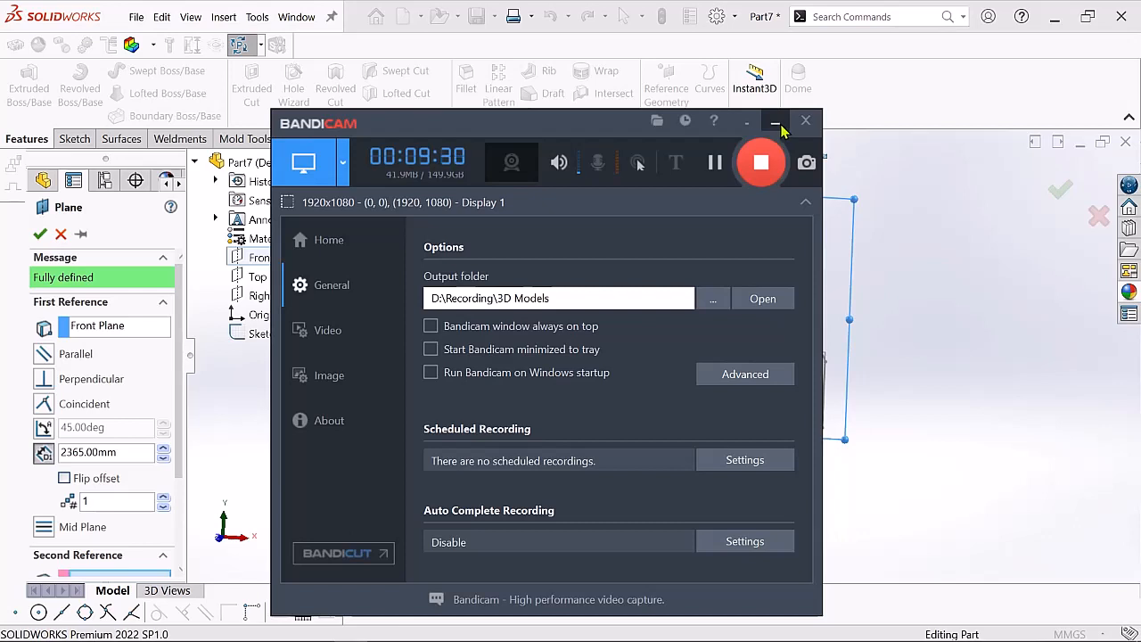
pyautogui.click(776, 125)
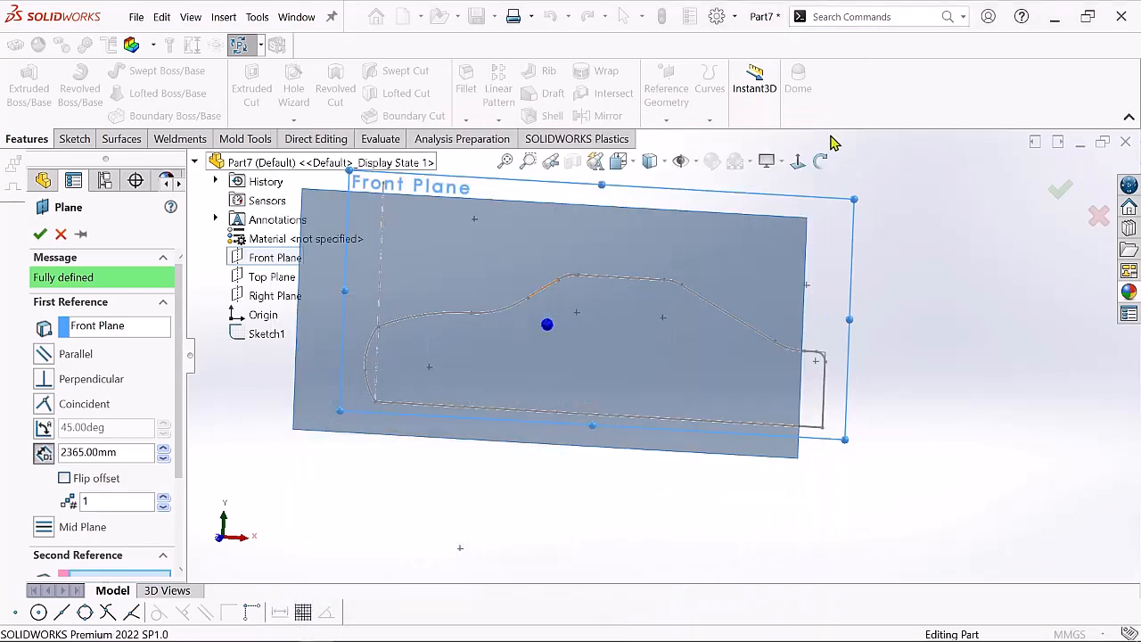
# Set the reference plane's offset from the Front Plane to 2030 mm, flip its direction and create the plane
pyautogui.click(820, 161)
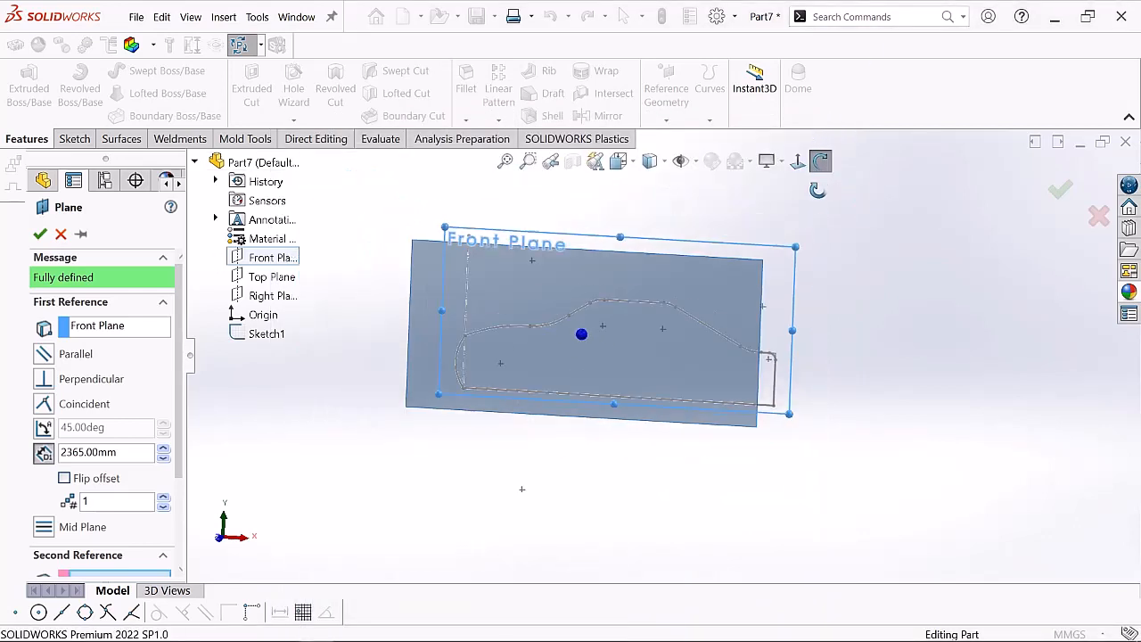
pyautogui.moveTo(816, 214); pyautogui.dragTo(801, 287)
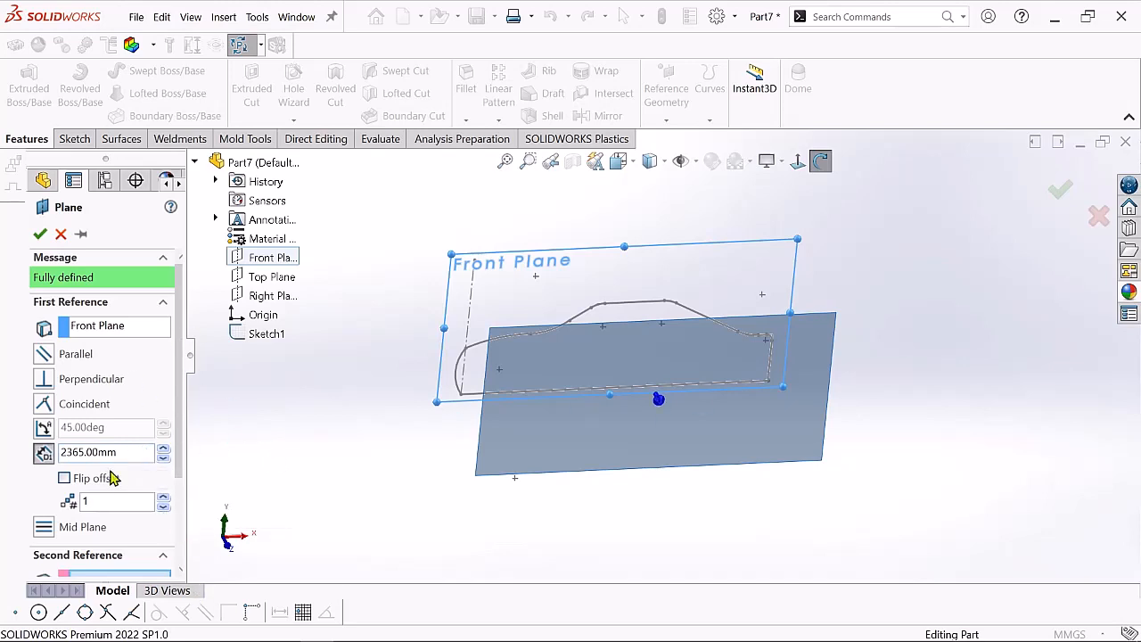
pyautogui.moveTo(134, 452); pyautogui.dragTo(12, 472)
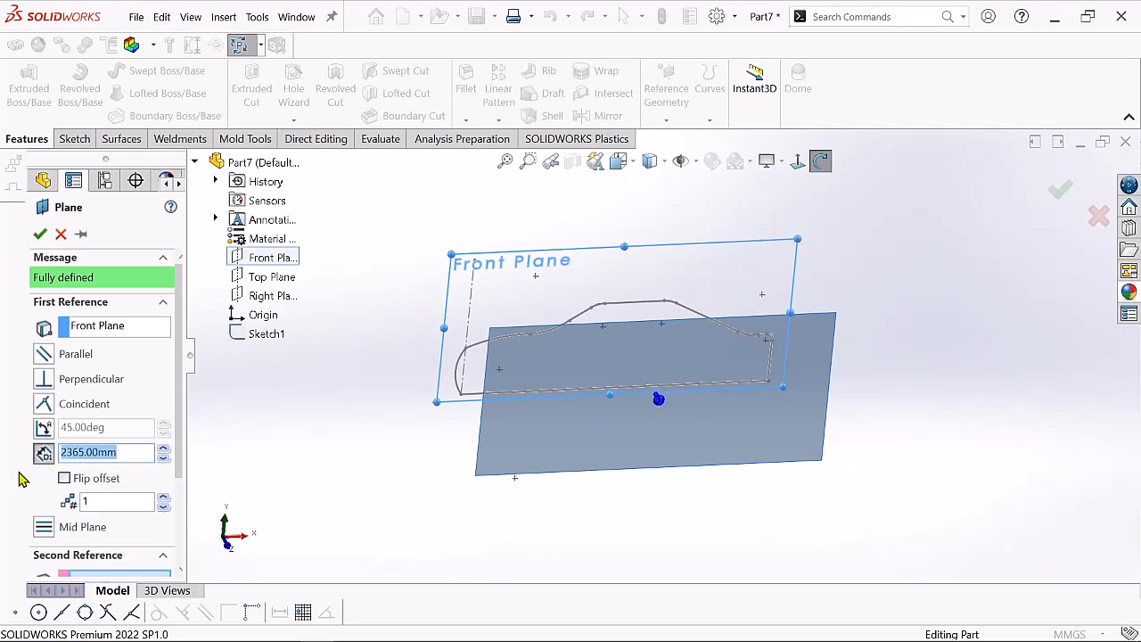
pyautogui.press('BackSpace')
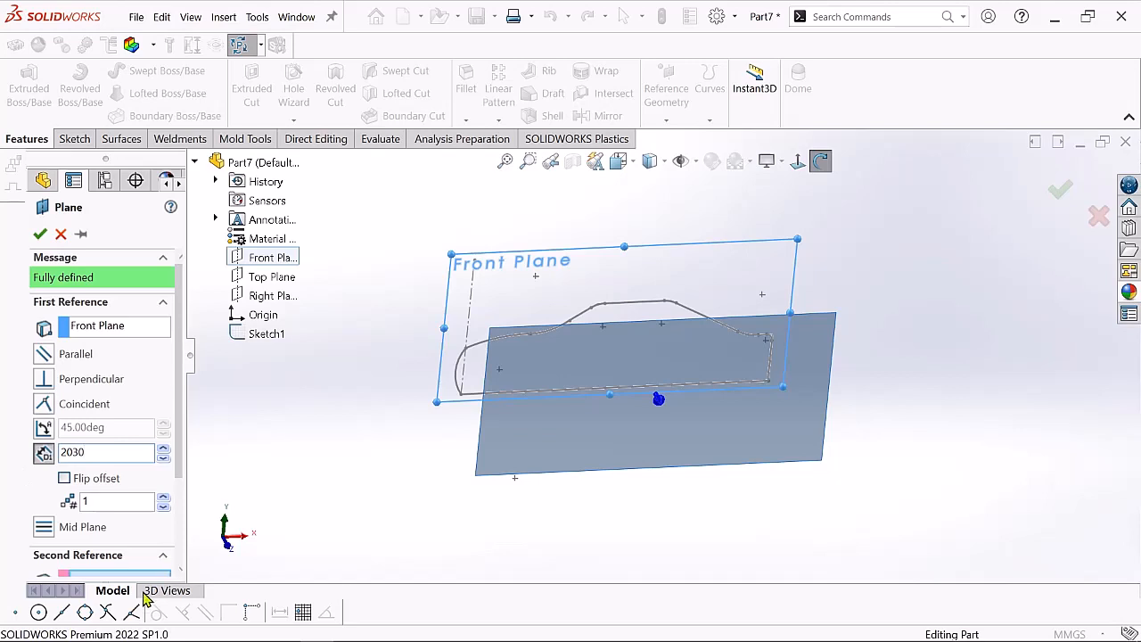
pyautogui.write('2030')
pyautogui.click(64, 479)
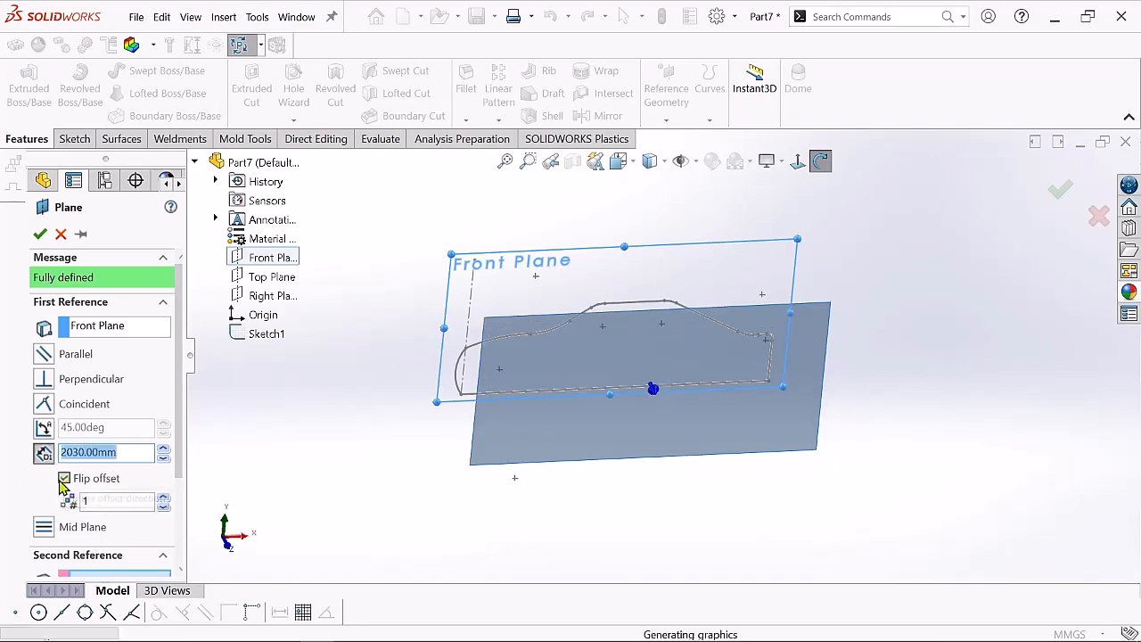
pyautogui.moveTo(675, 344); pyautogui.dragTo(709, 389, button='middle')
pyautogui.moveTo(711, 389); pyautogui.dragTo(829, 347)
pyautogui.scroll(-2, 635, 309)
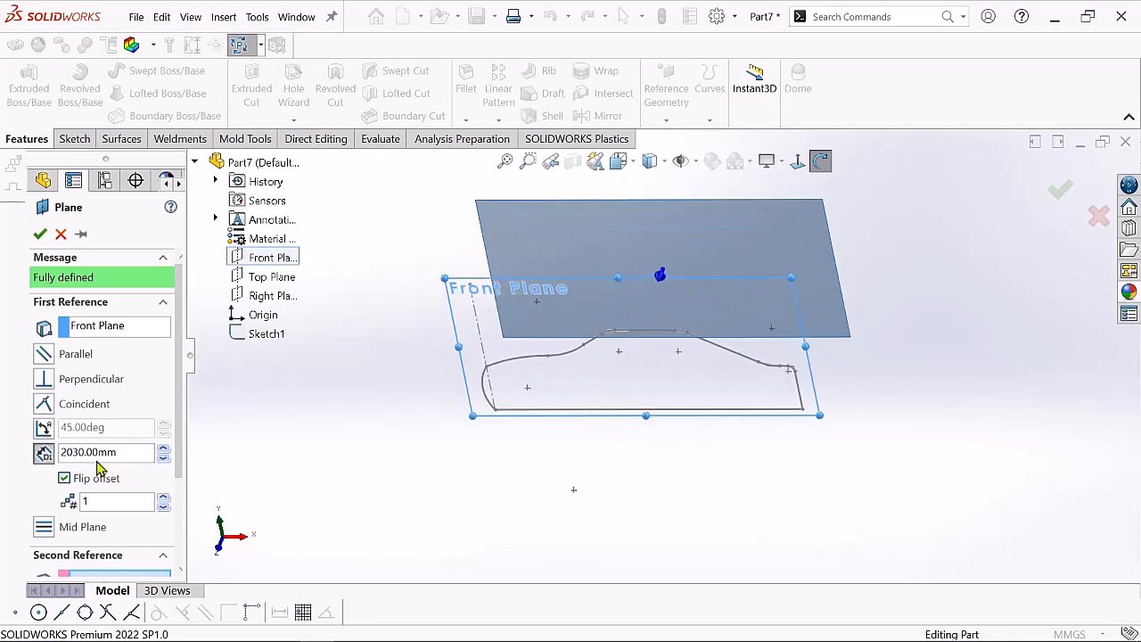
pyautogui.click(39, 236)
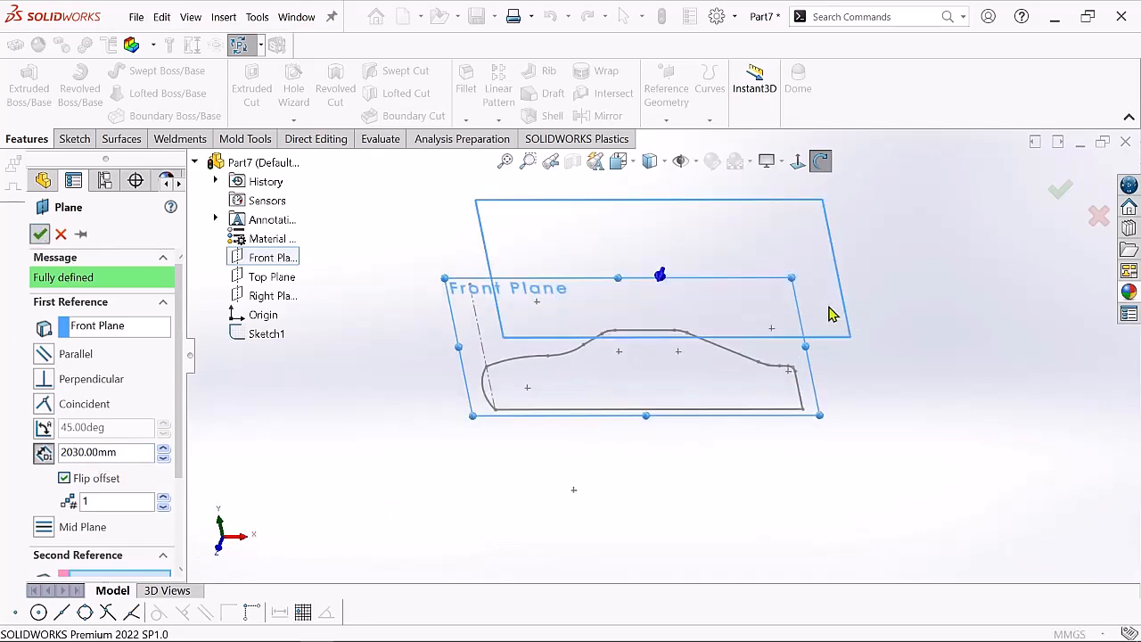
# Start a sketch on the new offset plane and convert the profile's horizontal roof line into it
pyautogui.scroll(-1, 700, 312)
pyautogui.scroll(2, 701, 299)
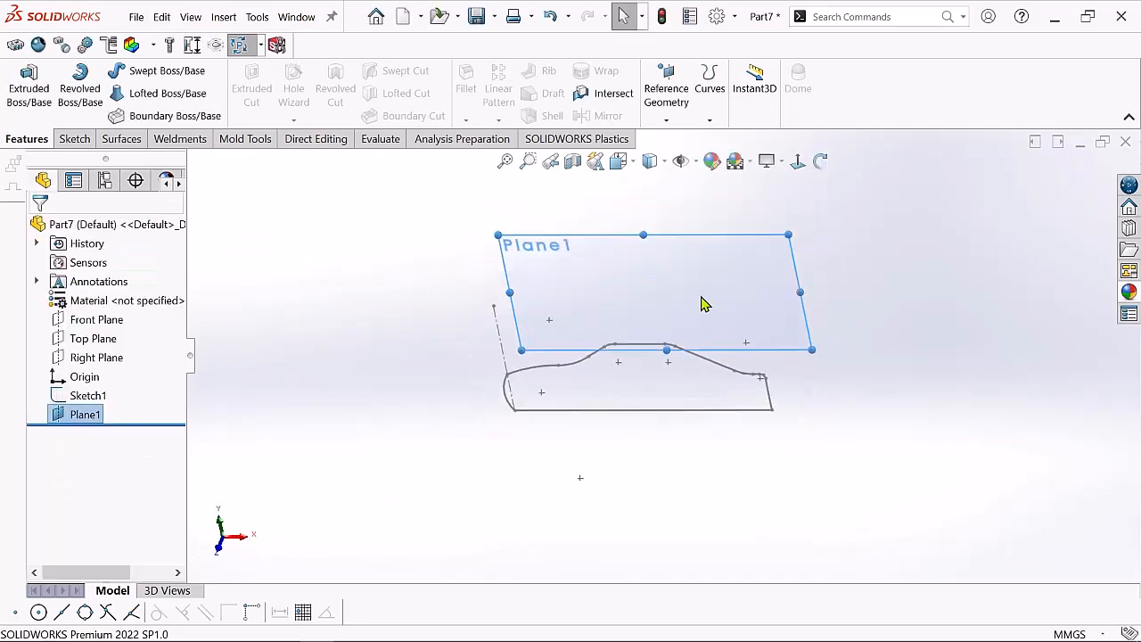
pyautogui.click(815, 162)
pyautogui.moveTo(813, 211)
pyautogui.mouseDown()
pyautogui.moveTo(857, 213)
pyautogui.moveTo(831, 216)
pyautogui.mouseUp()
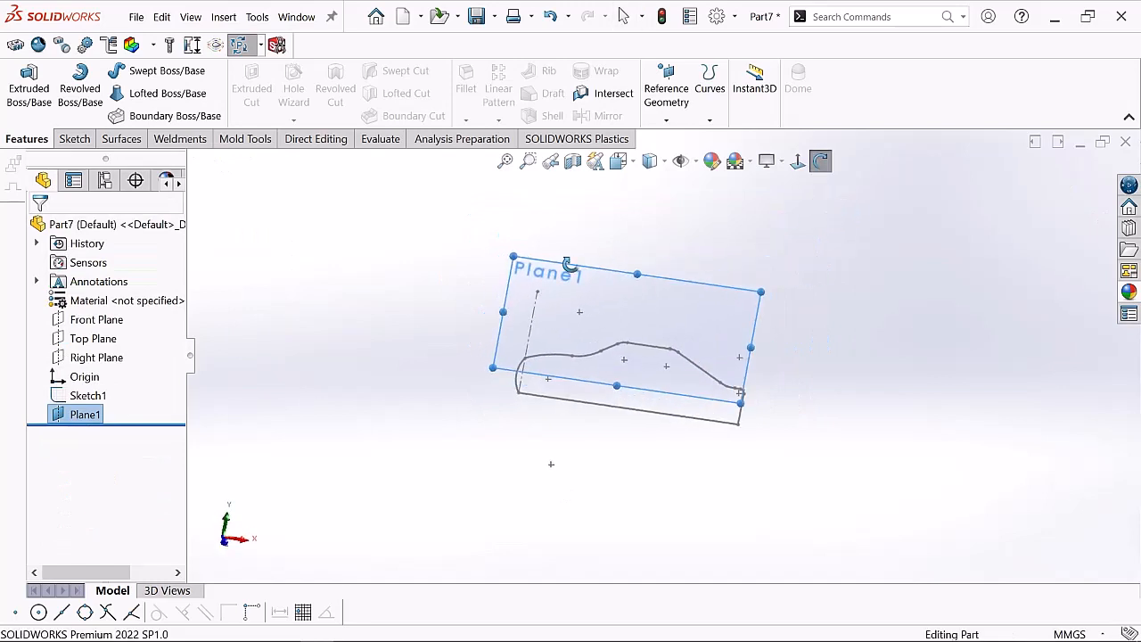
pyautogui.rightClick(343, 287)
pyautogui.click(383, 296)
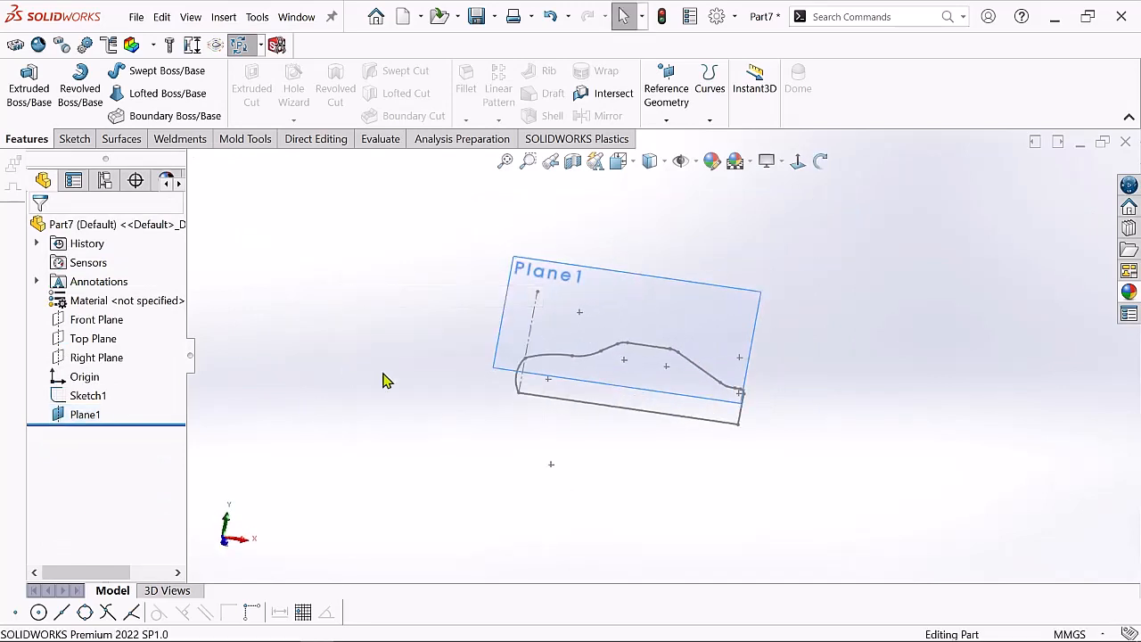
pyautogui.click(718, 312)
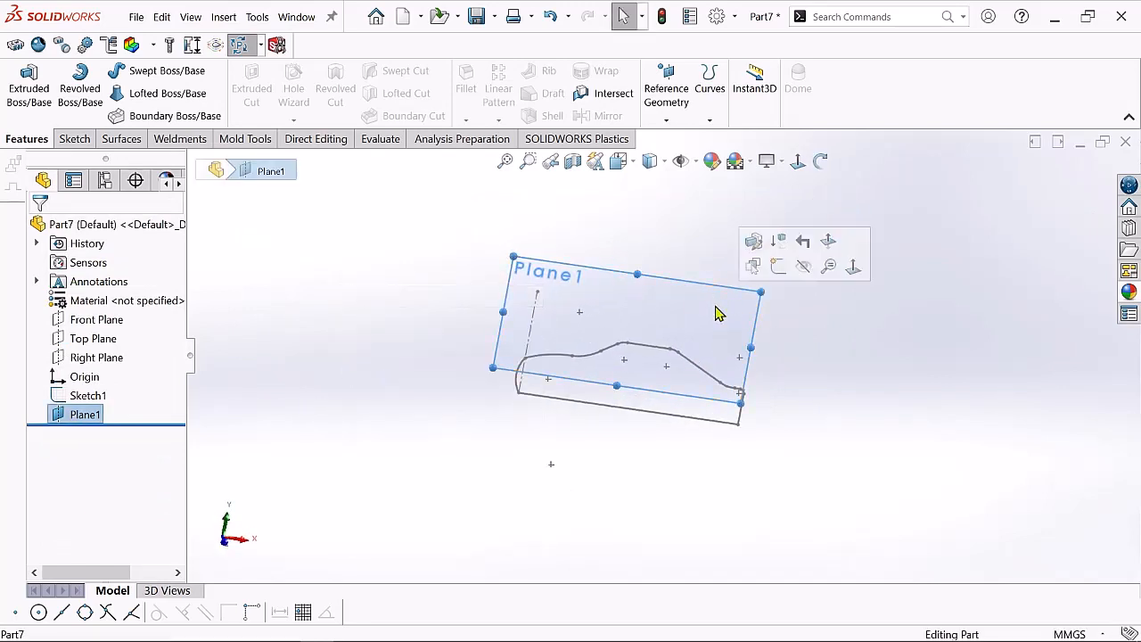
pyautogui.click(781, 269)
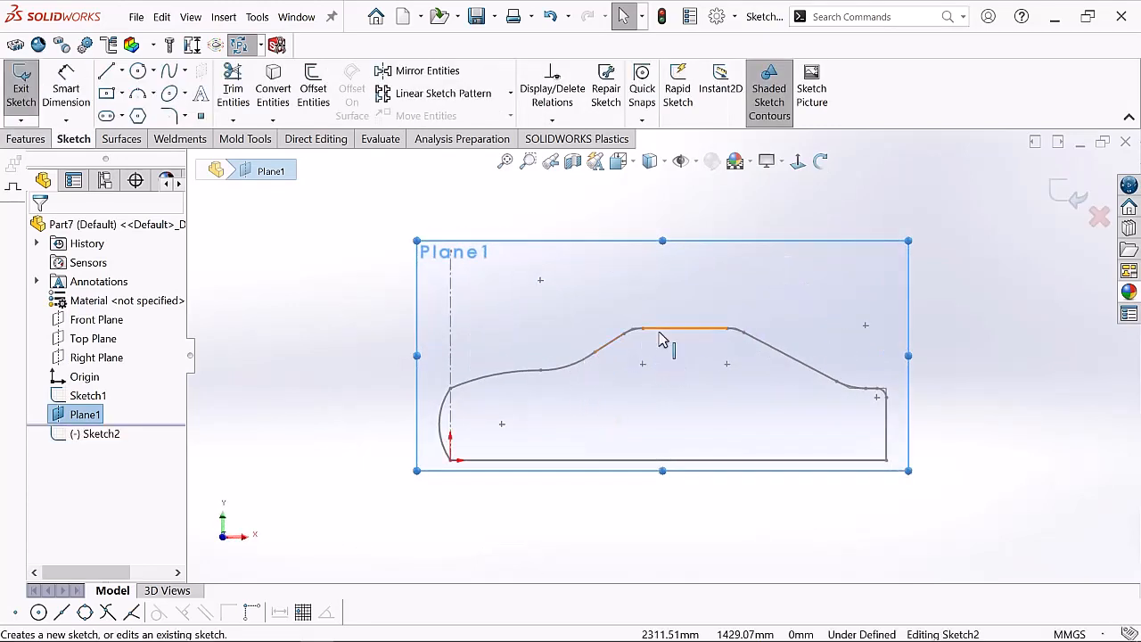
pyautogui.click(660, 331)
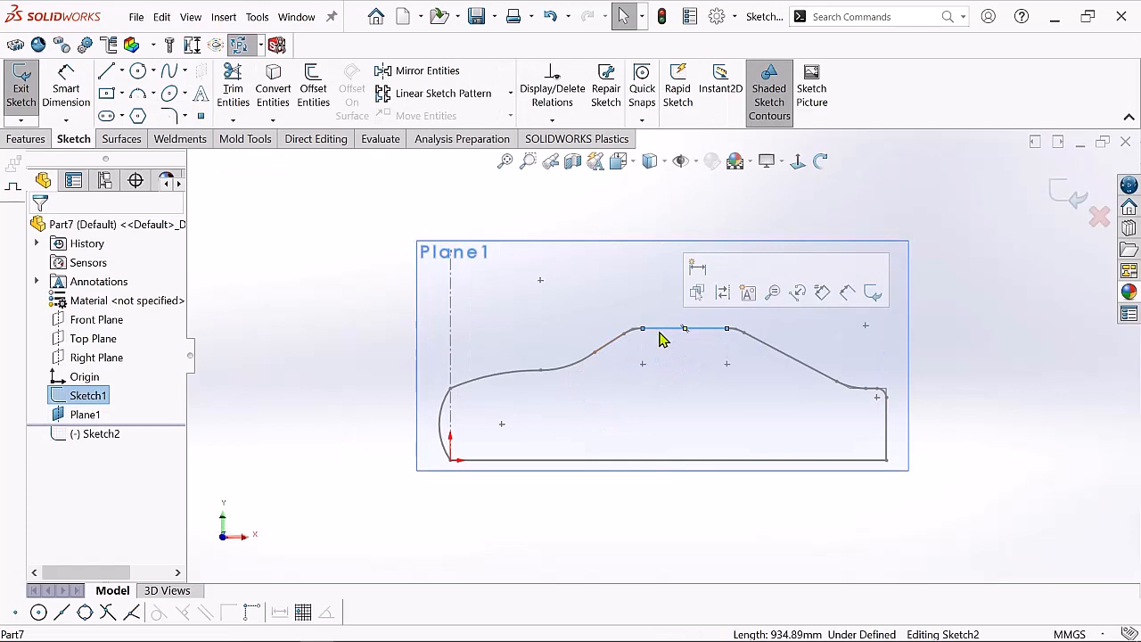
pyautogui.click(276, 104)
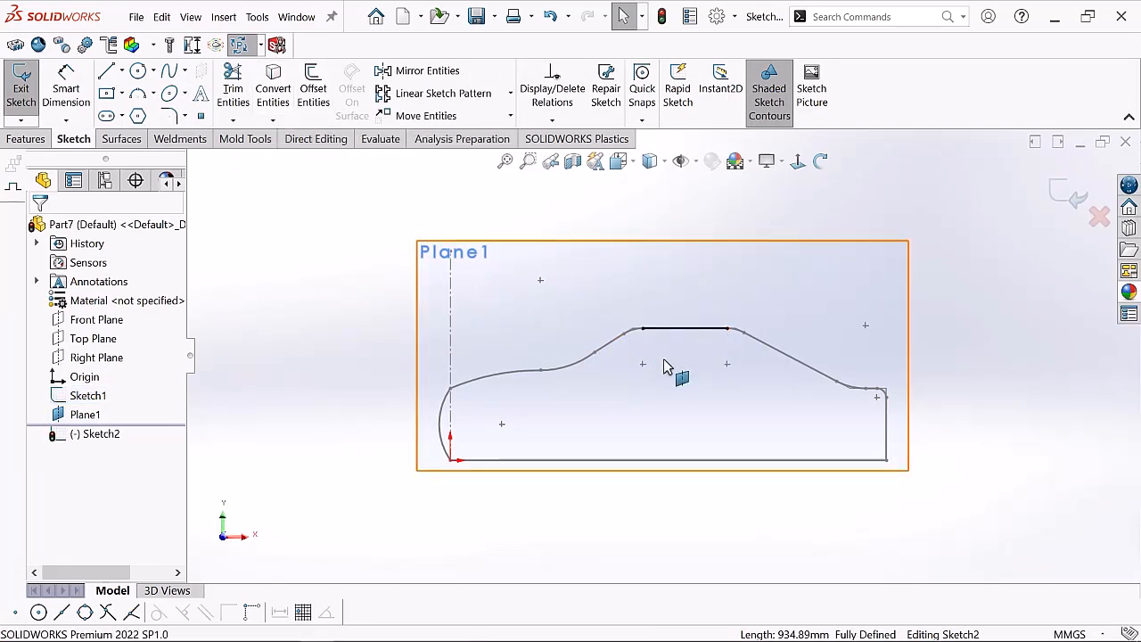
# Convert the complete closed chain of the car side profile into the sketch on the offset plane
pyautogui.click(282, 103)
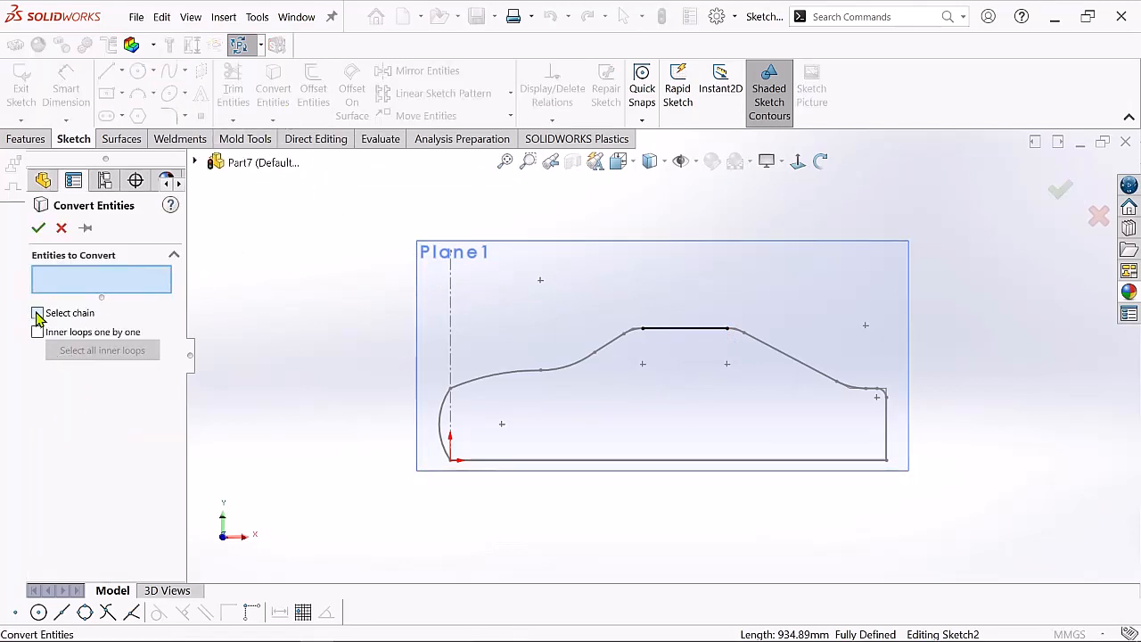
pyautogui.click(573, 372)
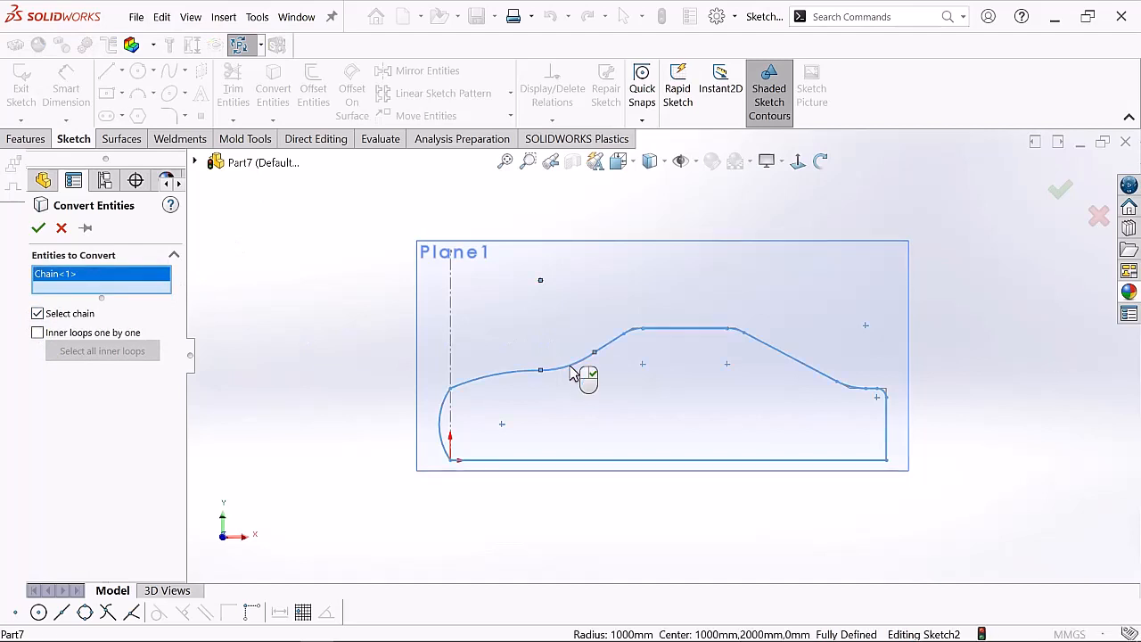
pyautogui.scroll(-3, 720, 345)
pyautogui.scroll(2, 670, 433)
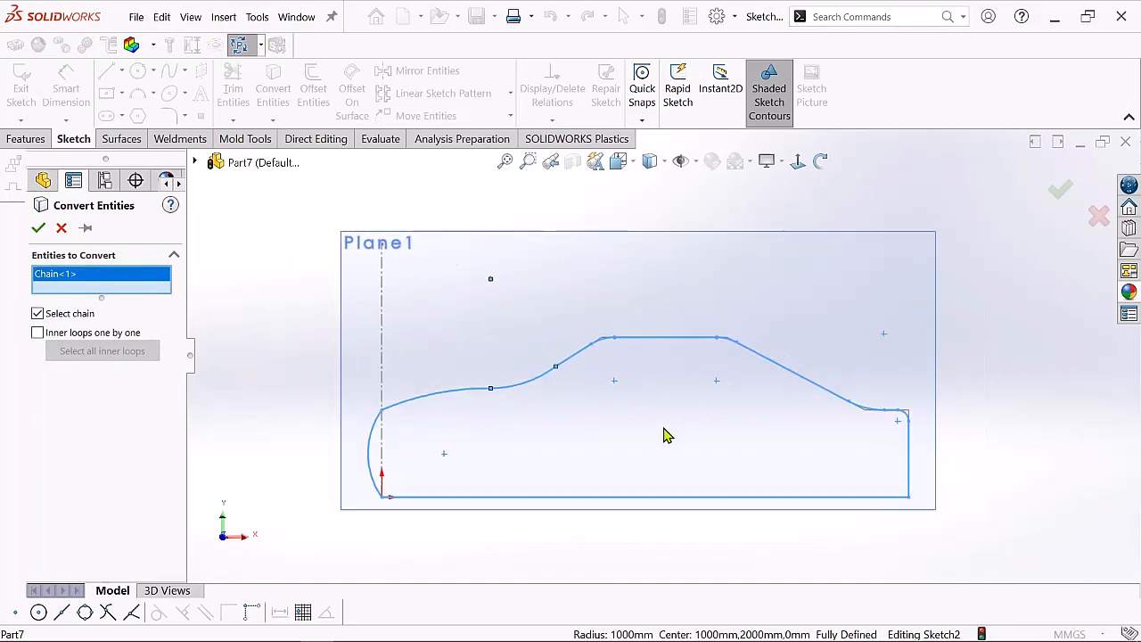
pyautogui.click(38, 229)
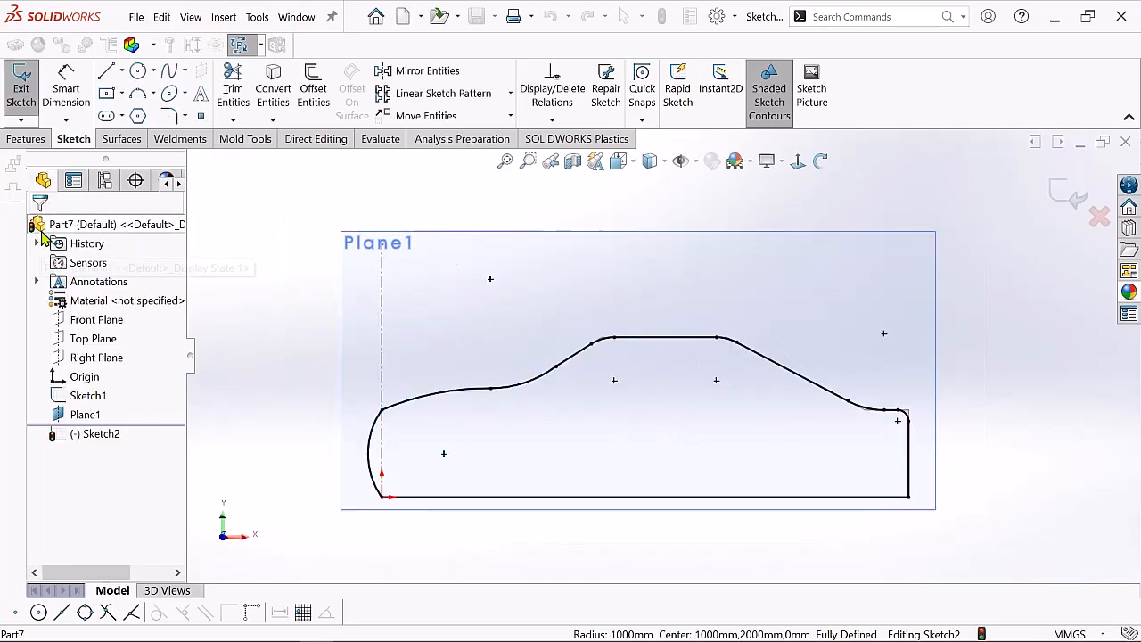
pyautogui.scroll(-2, 726, 348)
pyautogui.scroll(3, 709, 346)
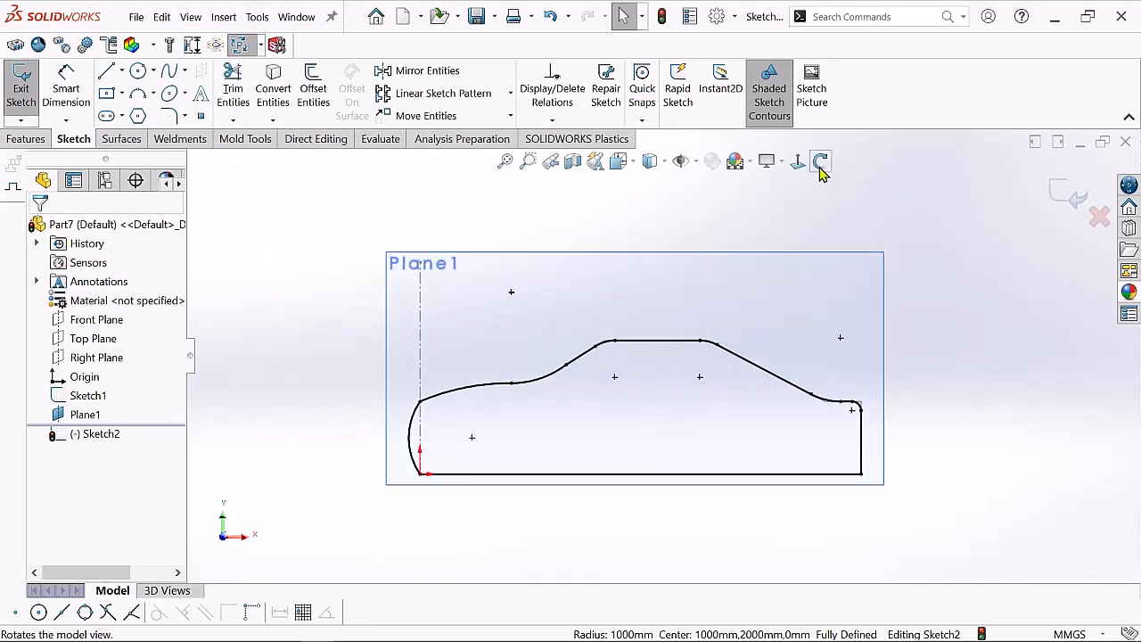
# Examine the original and converted car profiles from an angled view to compare their positions
pyautogui.click(820, 160)
pyautogui.moveTo(675, 316)
pyautogui.mouseDown()
pyautogui.moveTo(739, 328)
pyautogui.moveTo(777, 396)
pyautogui.moveTo(553, 350)
pyautogui.mouseUp()
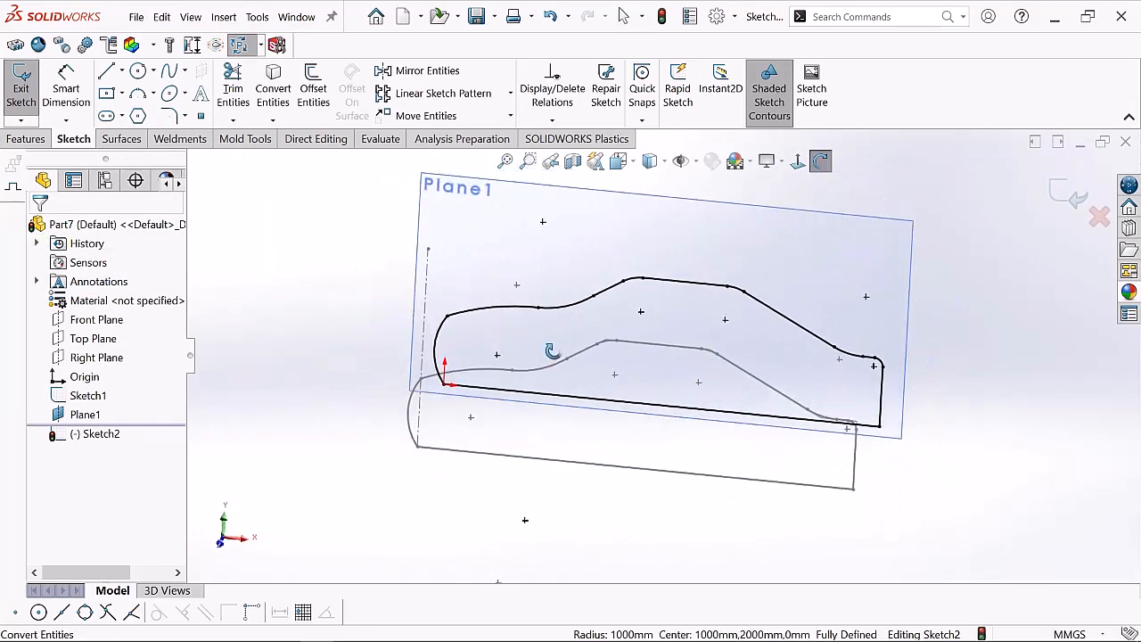
pyautogui.rightClick(241, 263)
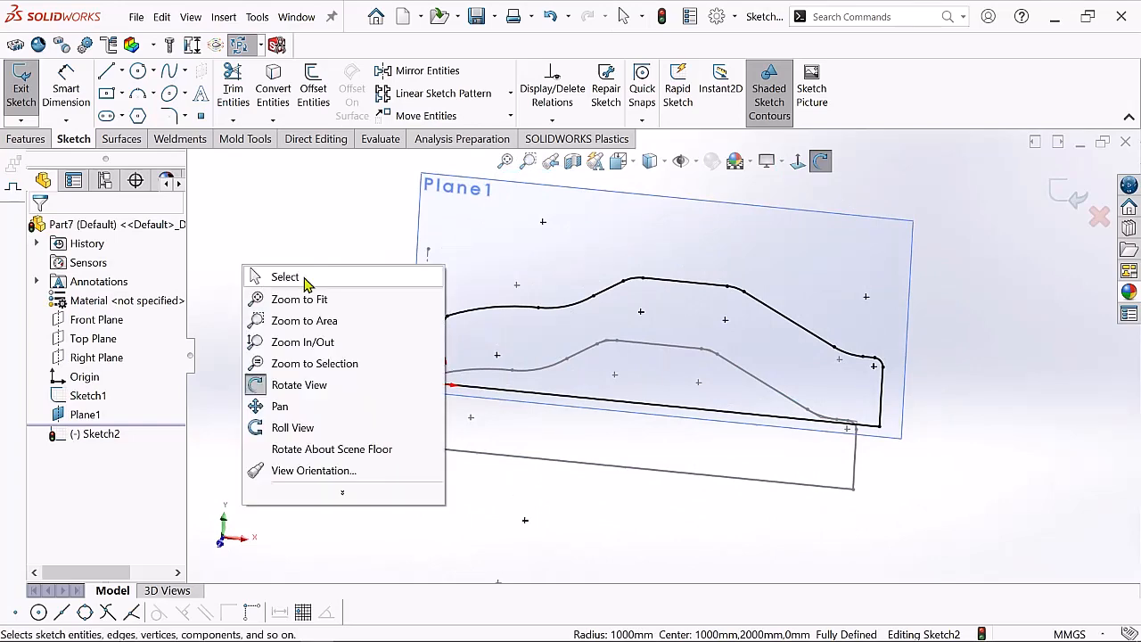
pyautogui.click(301, 278)
pyautogui.scroll(-3, 624, 365)
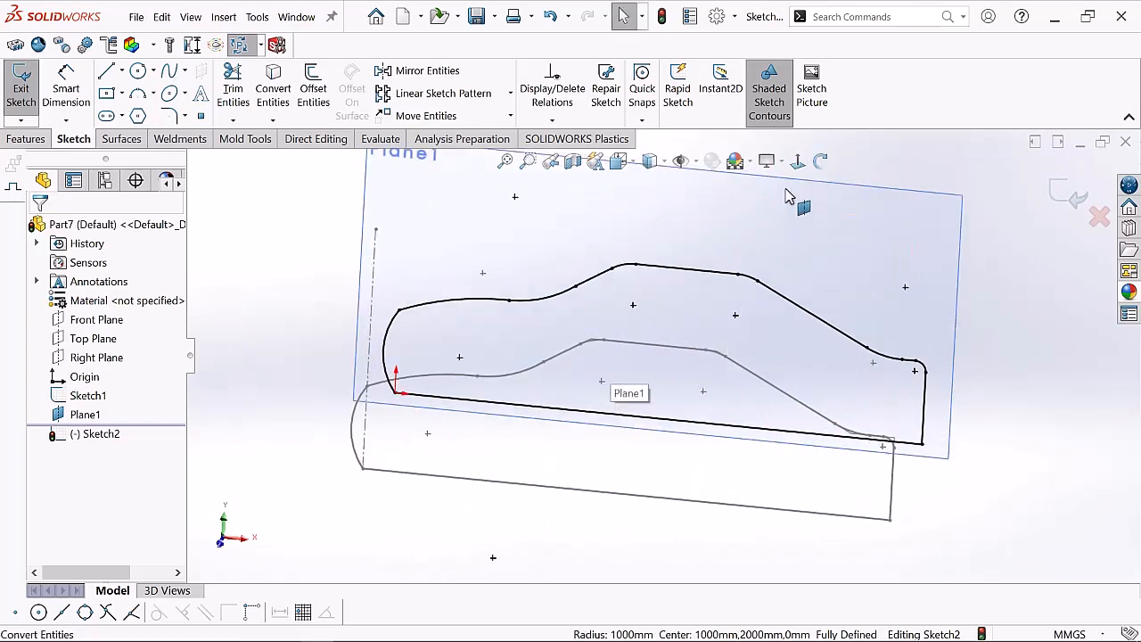
pyautogui.click(820, 160)
pyautogui.moveTo(766, 232)
pyautogui.mouseDown()
pyautogui.moveTo(686, 267)
pyautogui.moveTo(718, 275)
pyautogui.moveTo(760, 263)
pyautogui.mouseUp()
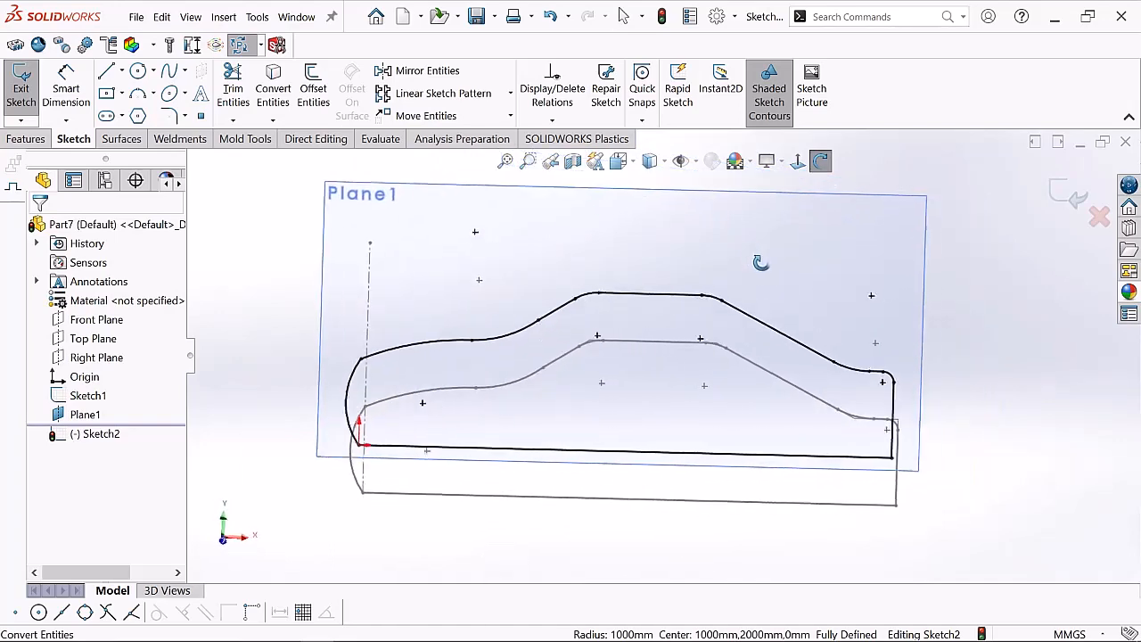
pyautogui.rightClick(724, 259)
pyautogui.click(753, 270)
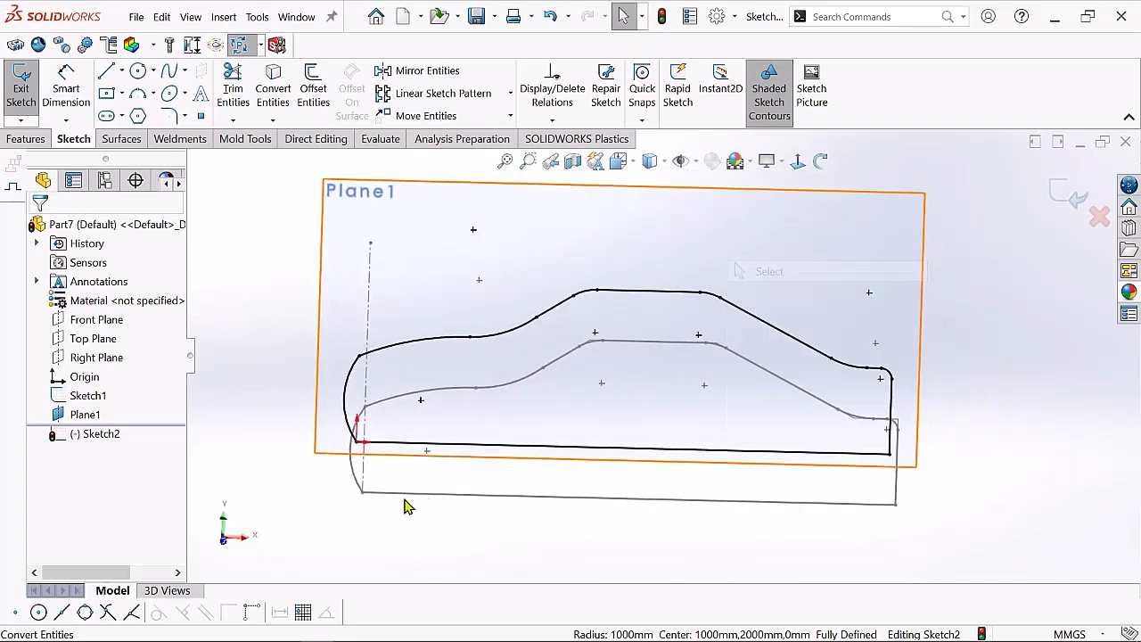
pyautogui.click(85, 397)
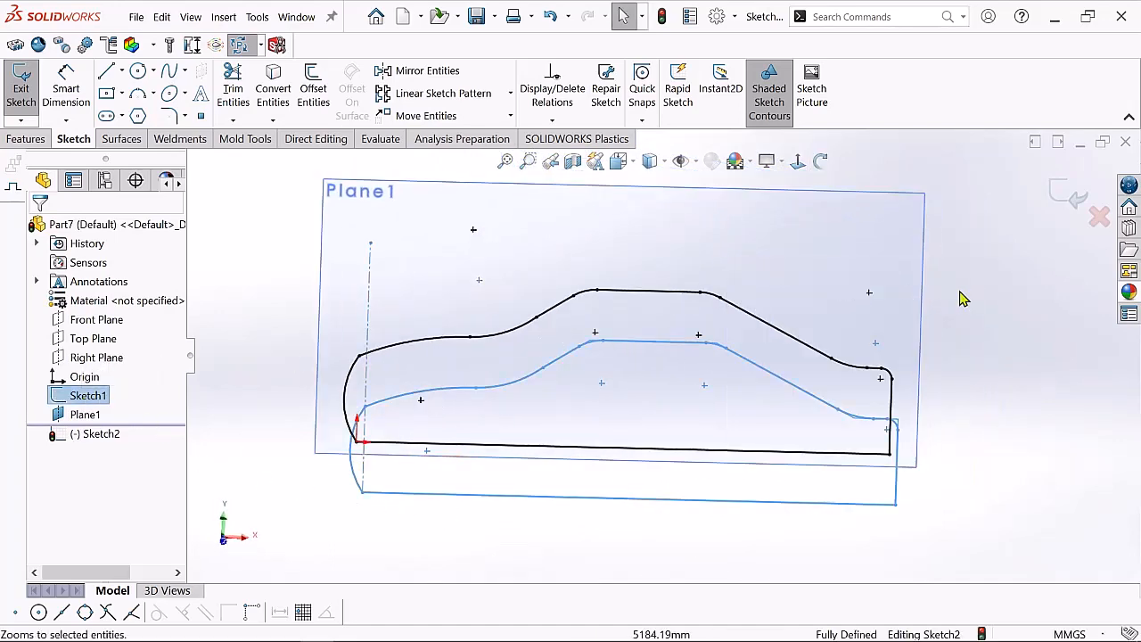
# Exit the offset-plane sketch and open the original side-profile sketch for editing
pyautogui.click(1067, 193)
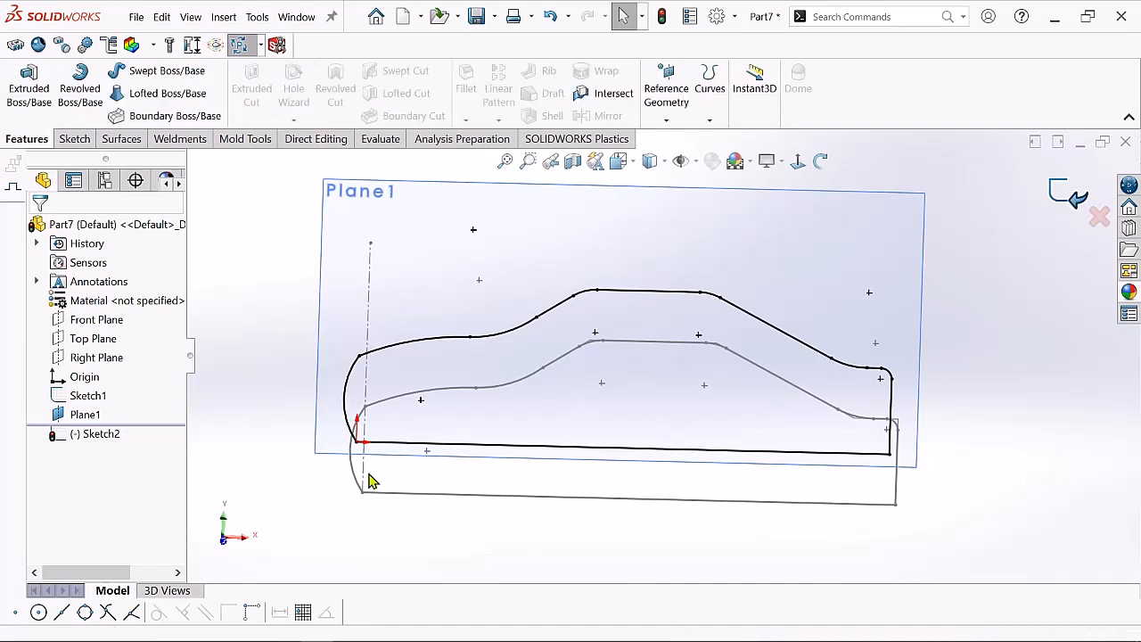
pyautogui.click(89, 433)
pyautogui.click(97, 398)
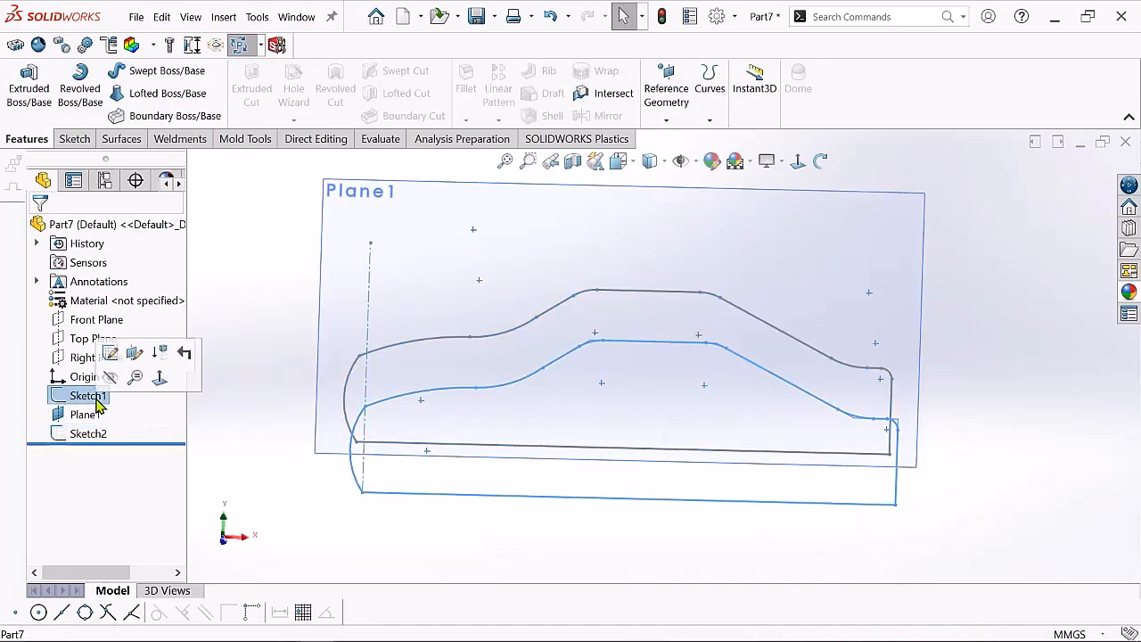
pyautogui.click(111, 354)
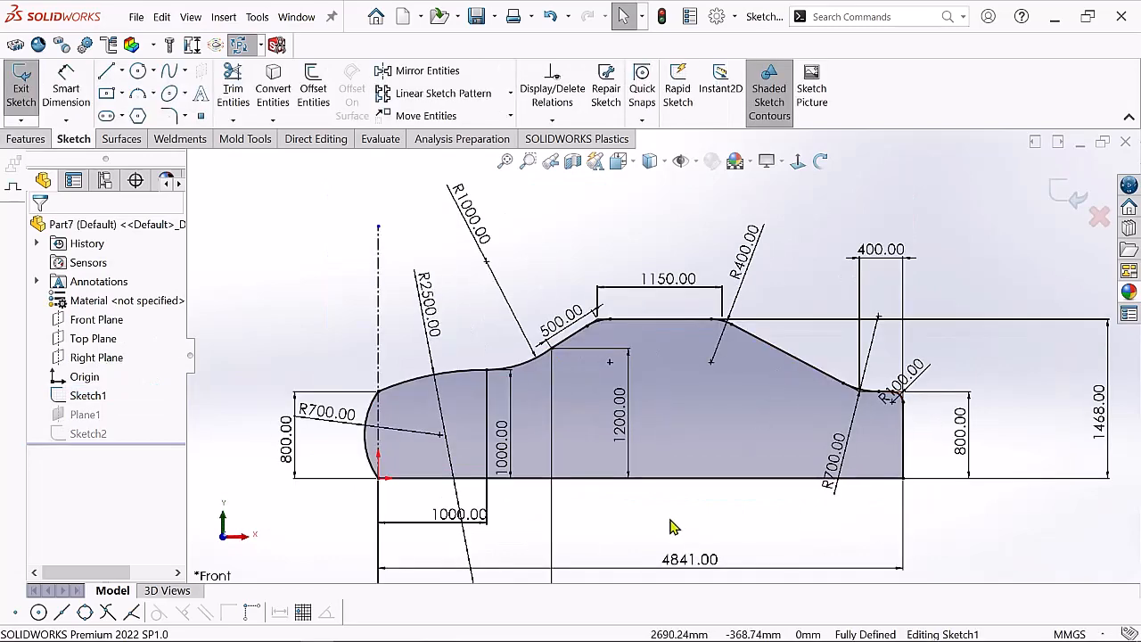
# Move the 1000 mm hood height dimension away from the front wheel area, next to the 1200 mm height dimension
pyautogui.scroll(2, 672, 527)
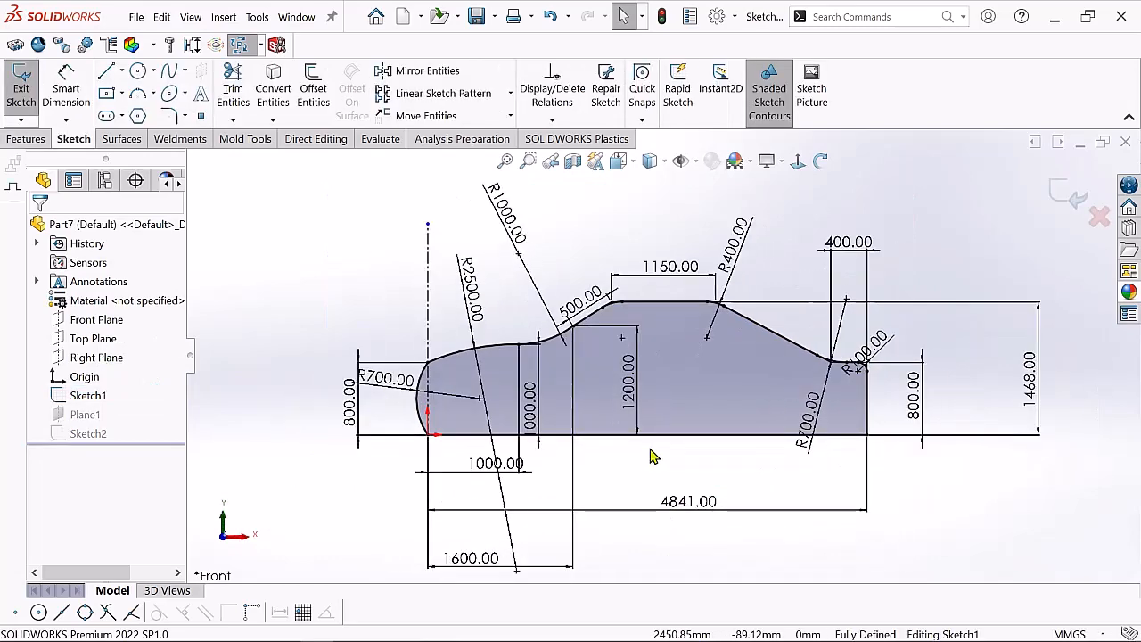
pyautogui.scroll(-2, 651, 457)
pyautogui.scroll(-1, 650, 455)
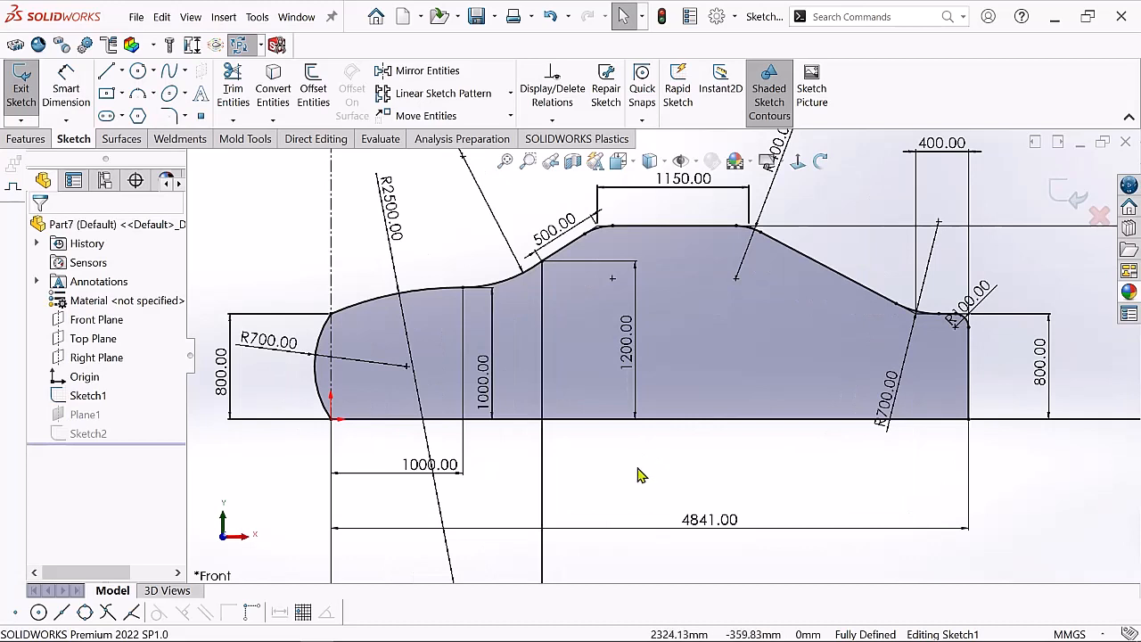
pyautogui.moveTo(493, 364); pyautogui.dragTo(655, 355)
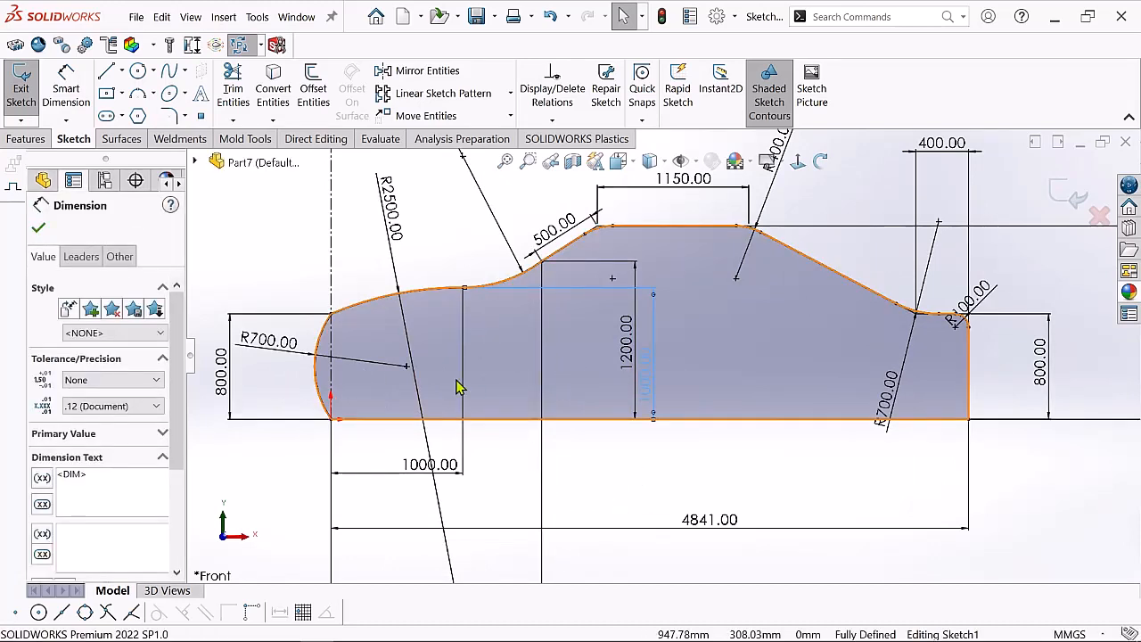
pyautogui.click(38, 228)
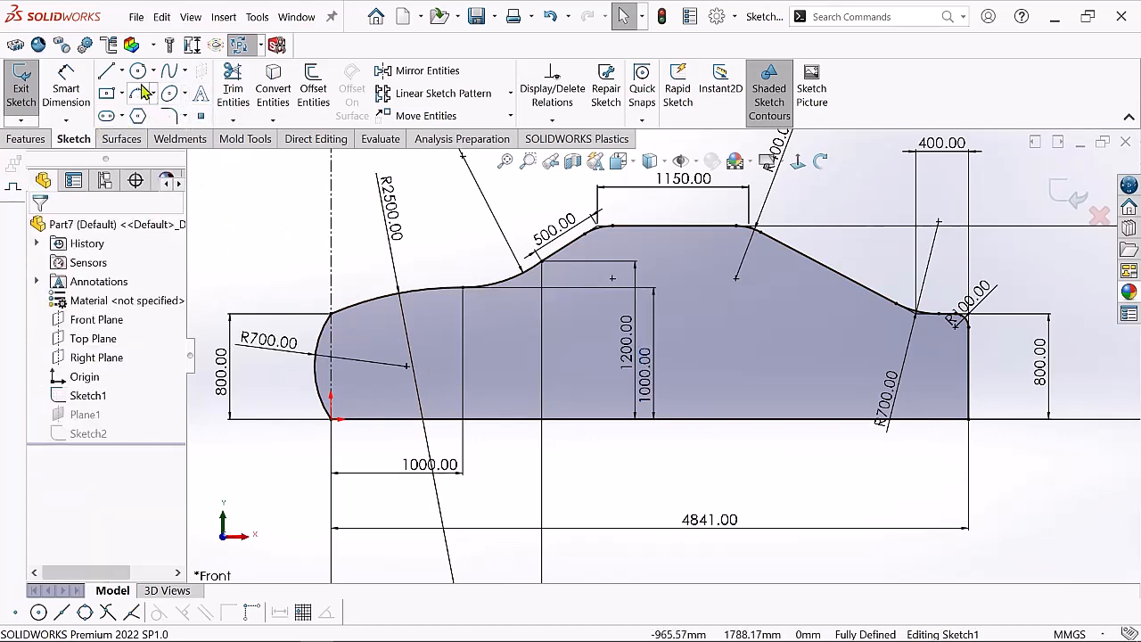
# Sketch a circle about 757 mm in diameter in the front of the car body for the front wheel
pyautogui.click(138, 73)
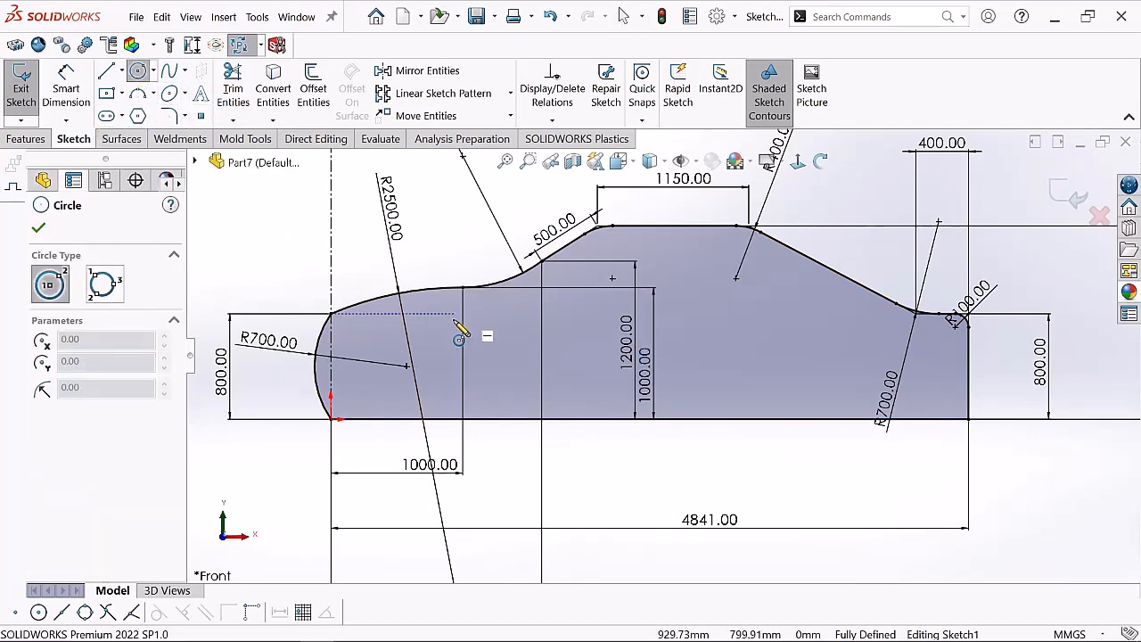
pyautogui.click(433, 366)
pyautogui.click(483, 384)
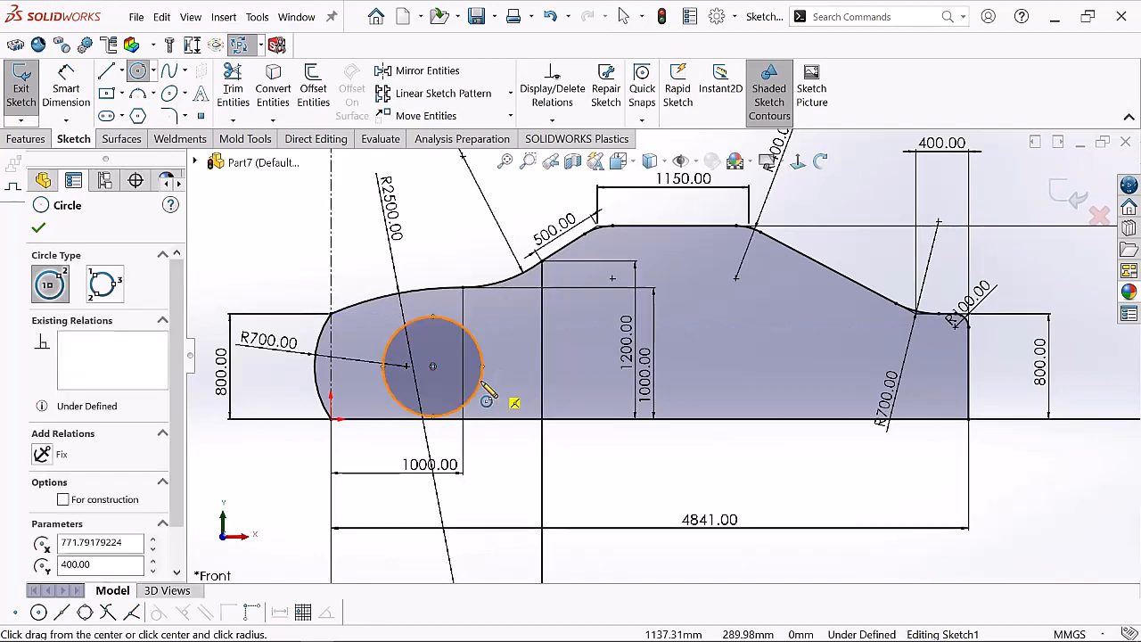
pyautogui.click(480, 380)
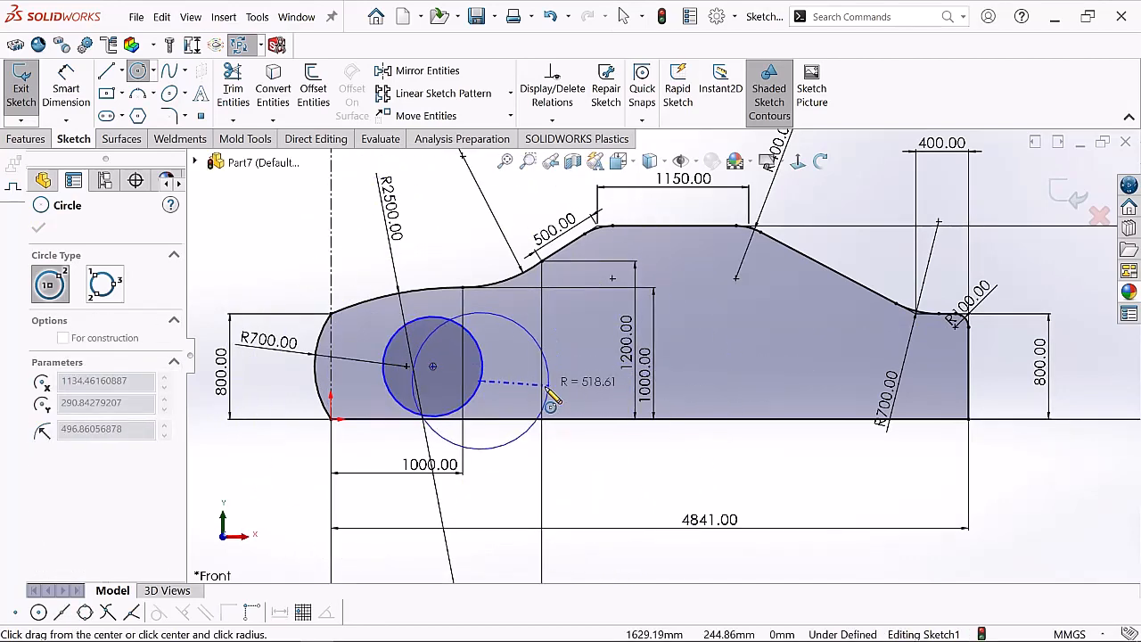
pyautogui.rightClick(542, 387)
pyautogui.click(597, 404)
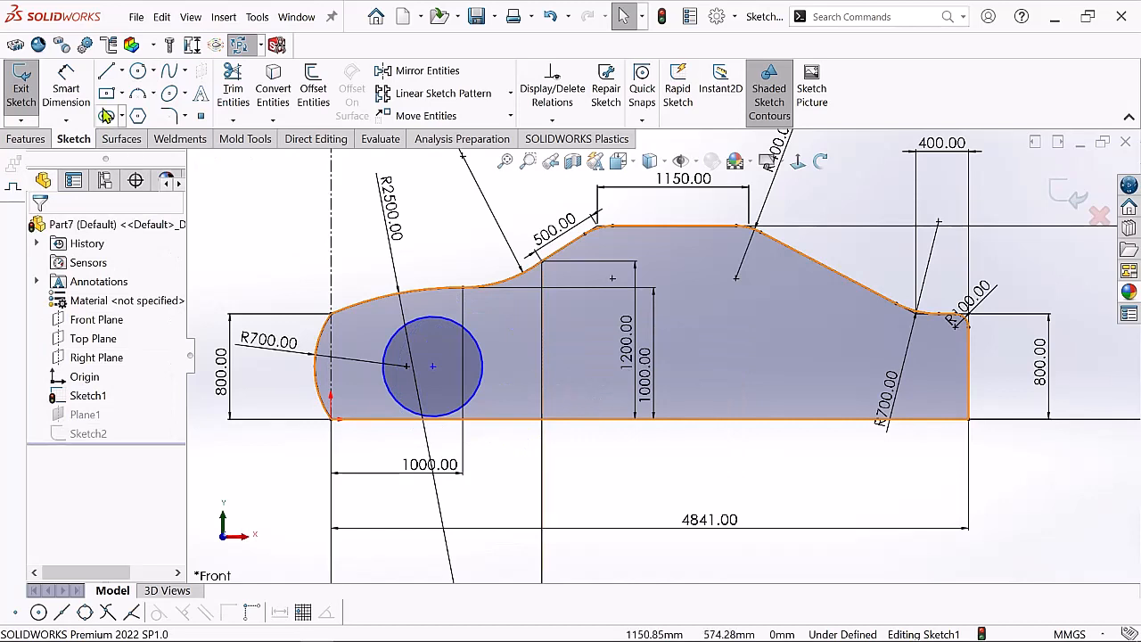
# Sketch a second circle about 692 mm in diameter in the rear of the car body for the rear wheel
pyautogui.click(136, 72)
pyautogui.click(805, 358)
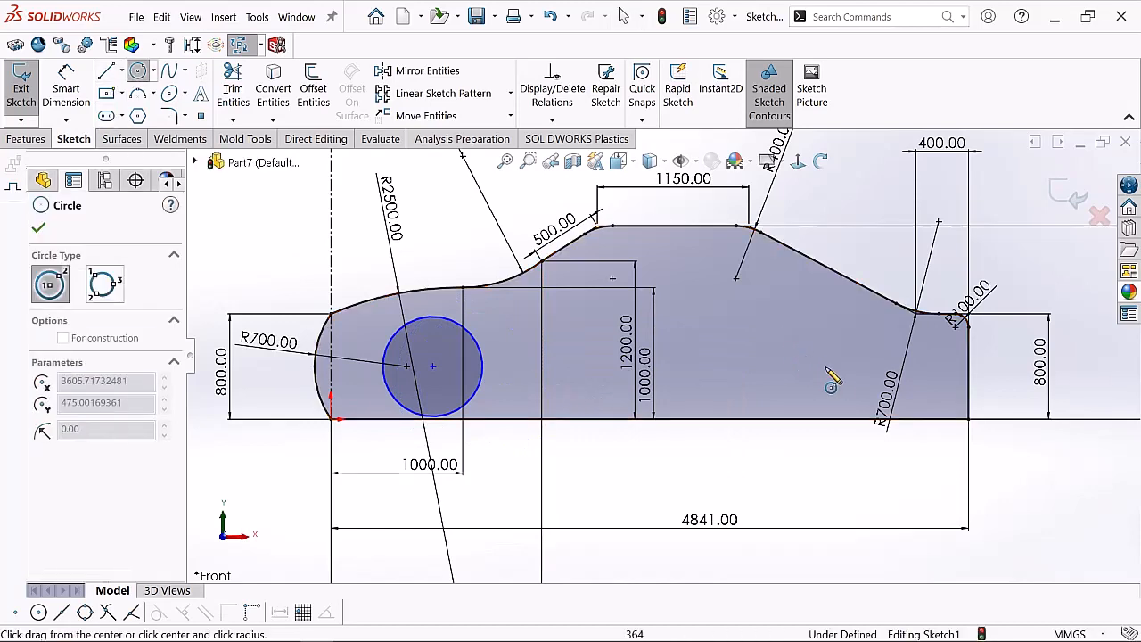
pyautogui.click(854, 385)
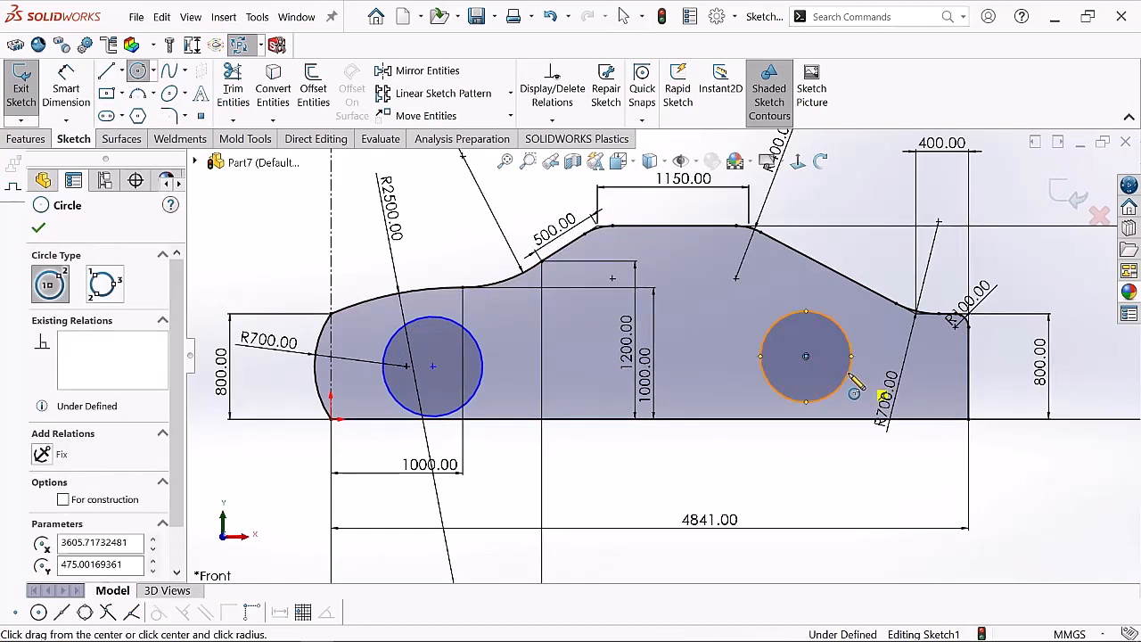
pyautogui.rightClick(854, 385)
pyautogui.click(876, 384)
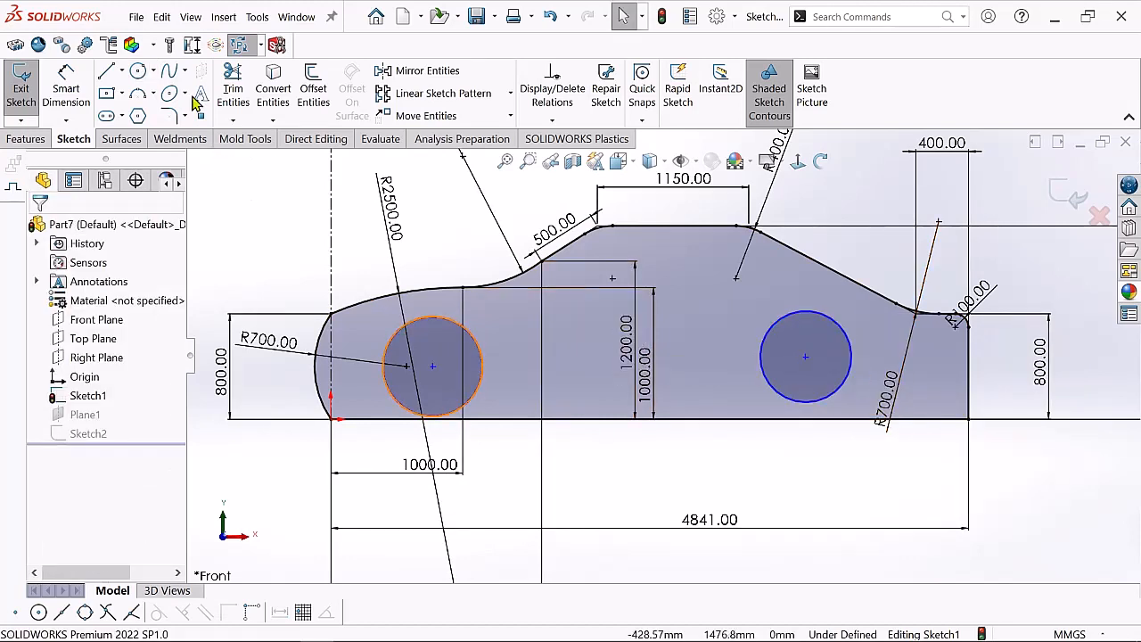
# Dimension the front wheel circle's diameter and set it to 800 mm
pyautogui.click(79, 100)
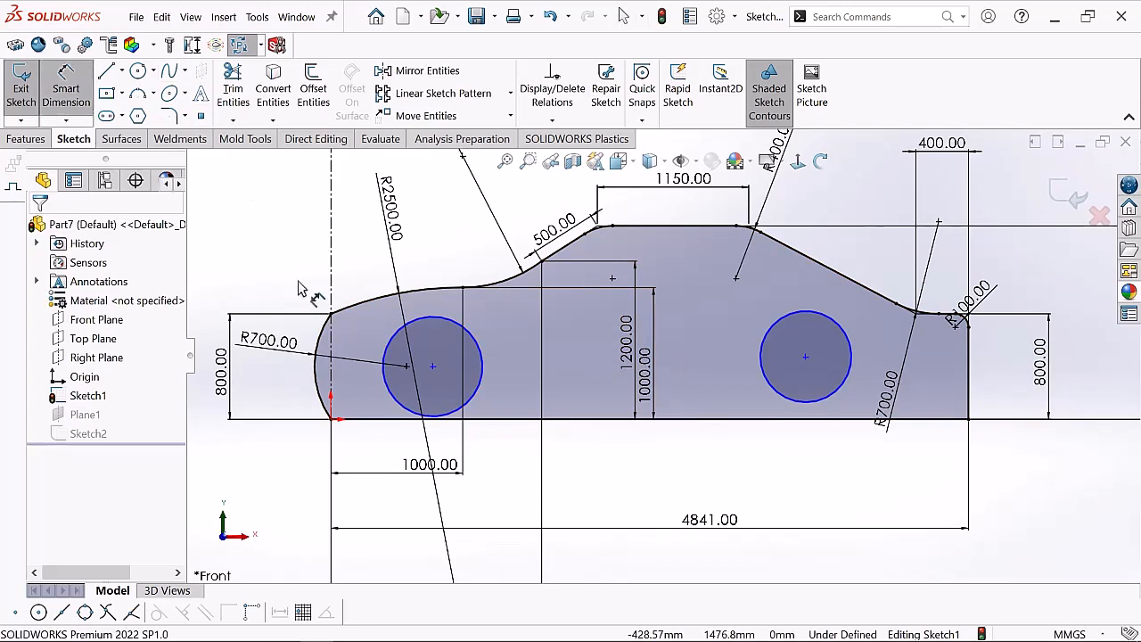
pyautogui.click(482, 364)
pyautogui.click(565, 353)
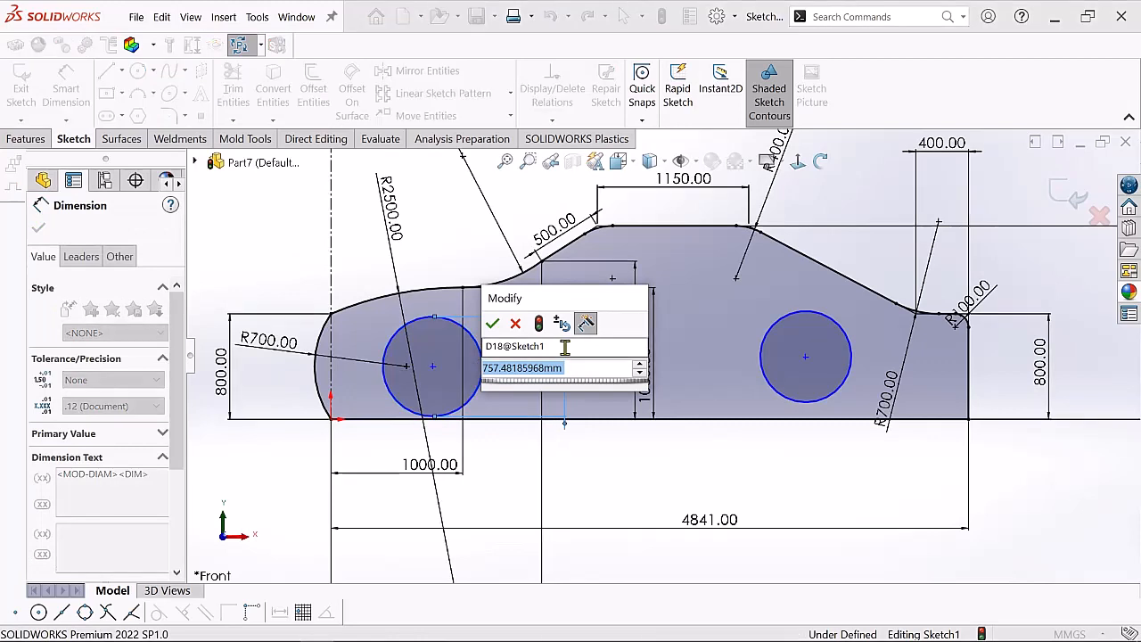
pyautogui.write('800')
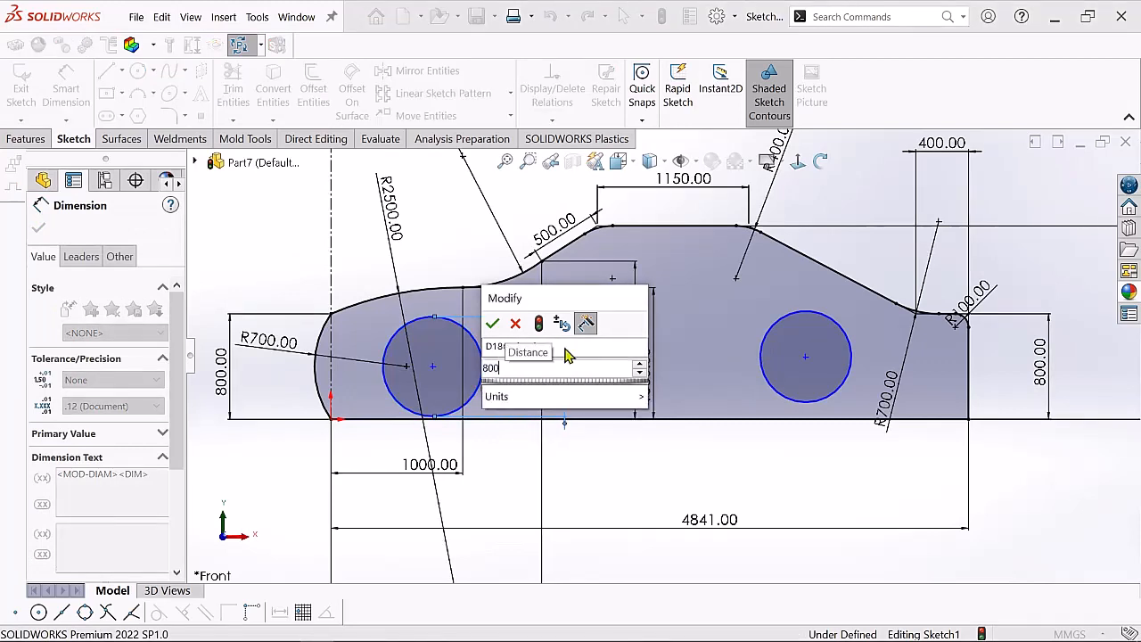
pyautogui.press('Return')
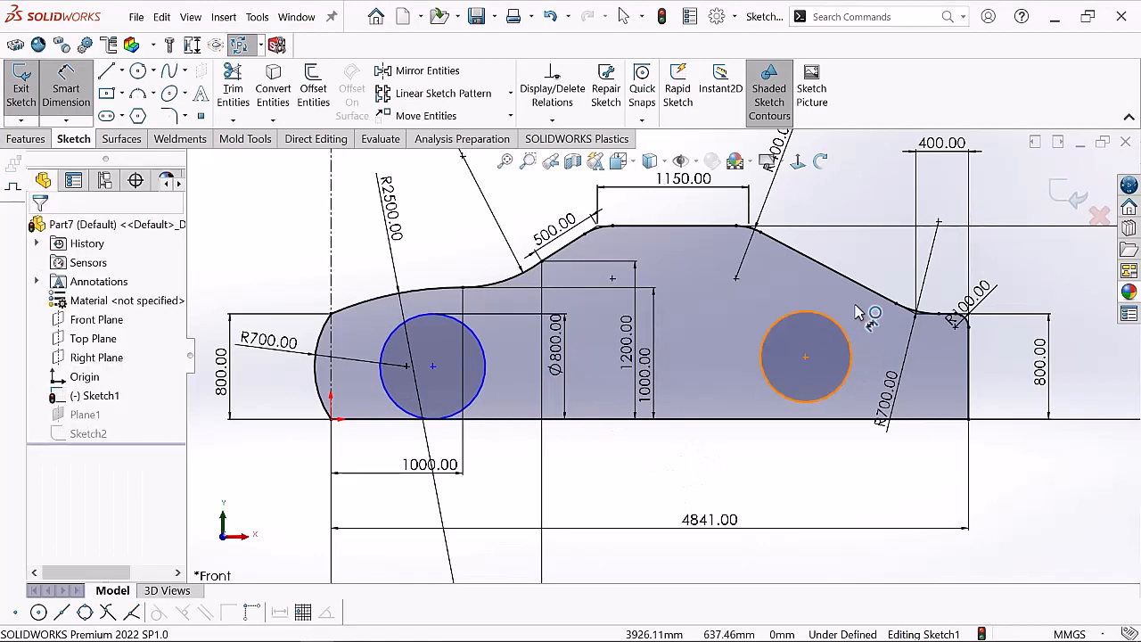
# Dimension the rear wheel circle's diameter, set it to 800 mm and end the dimensioning
pyautogui.click(845, 334)
pyautogui.click(870, 271)
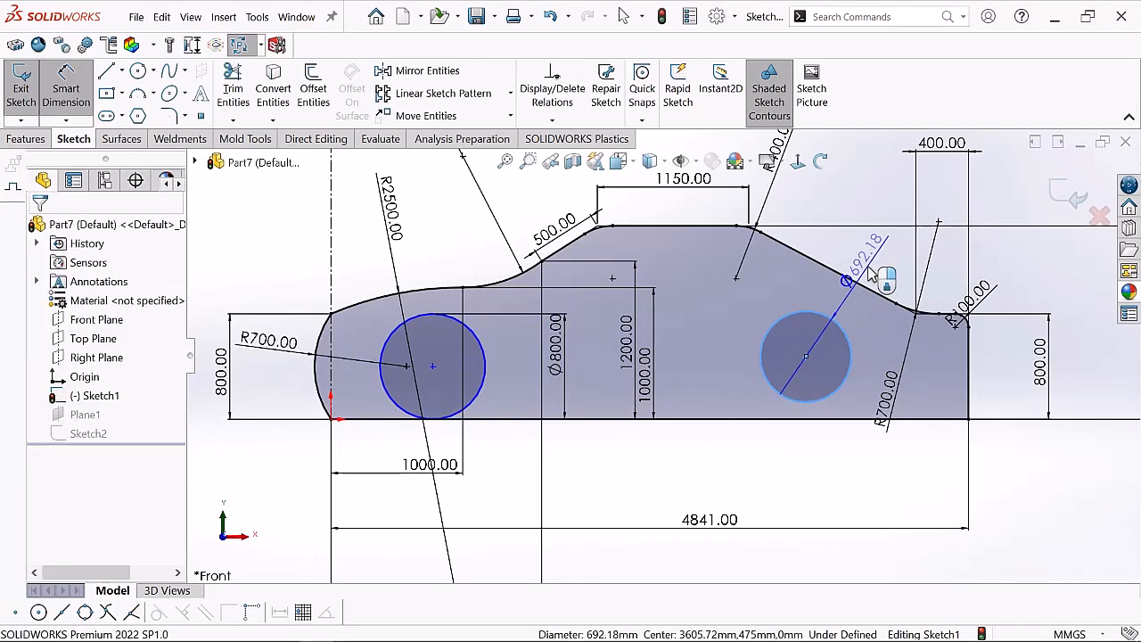
pyautogui.doubleClick(870, 271)
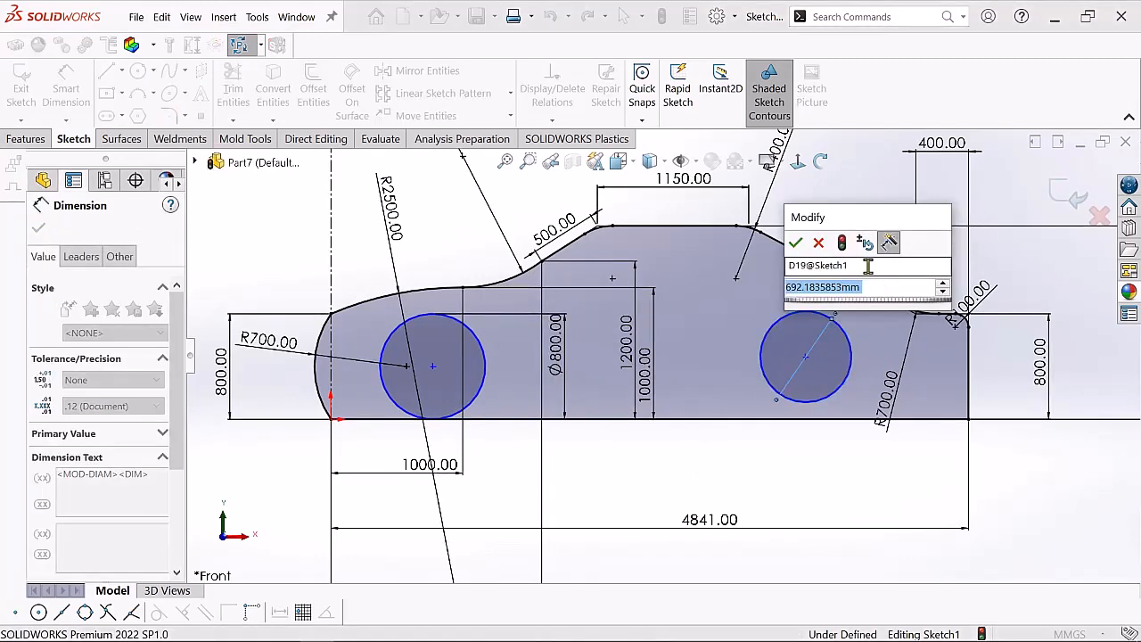
pyautogui.press('BackSpace')
pyautogui.write('8')
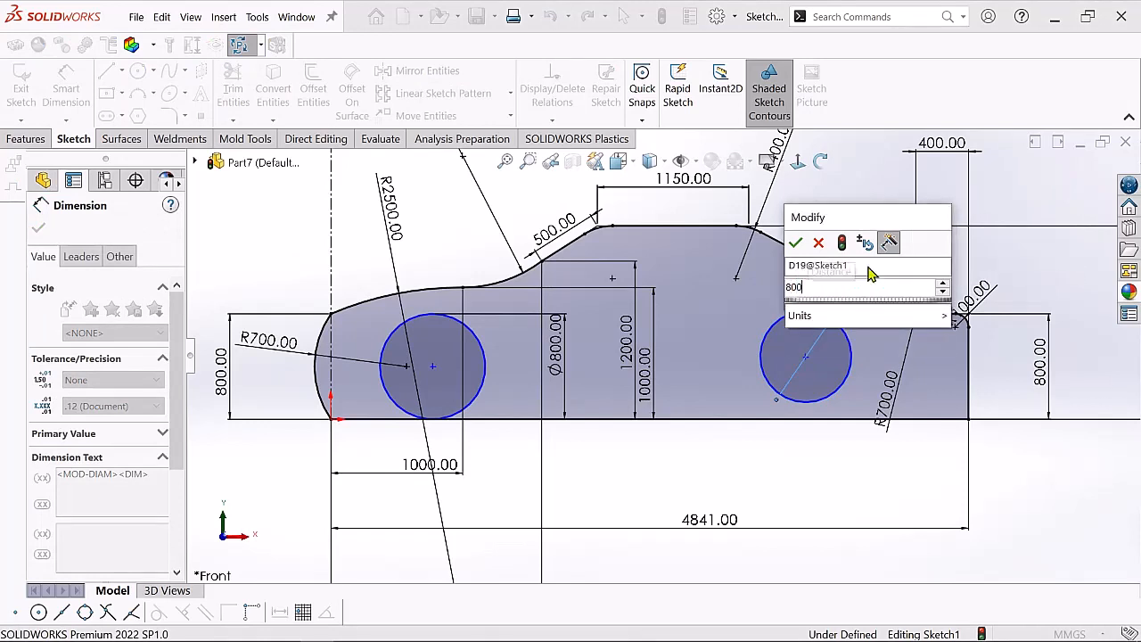
pyautogui.write('00')
pyautogui.press('Return')
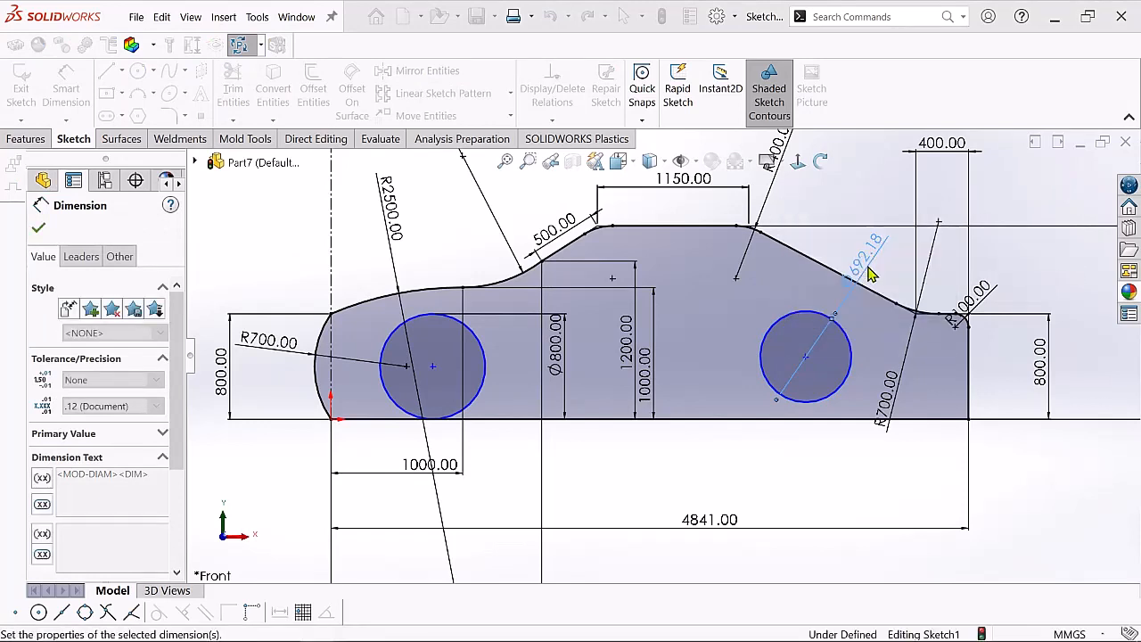
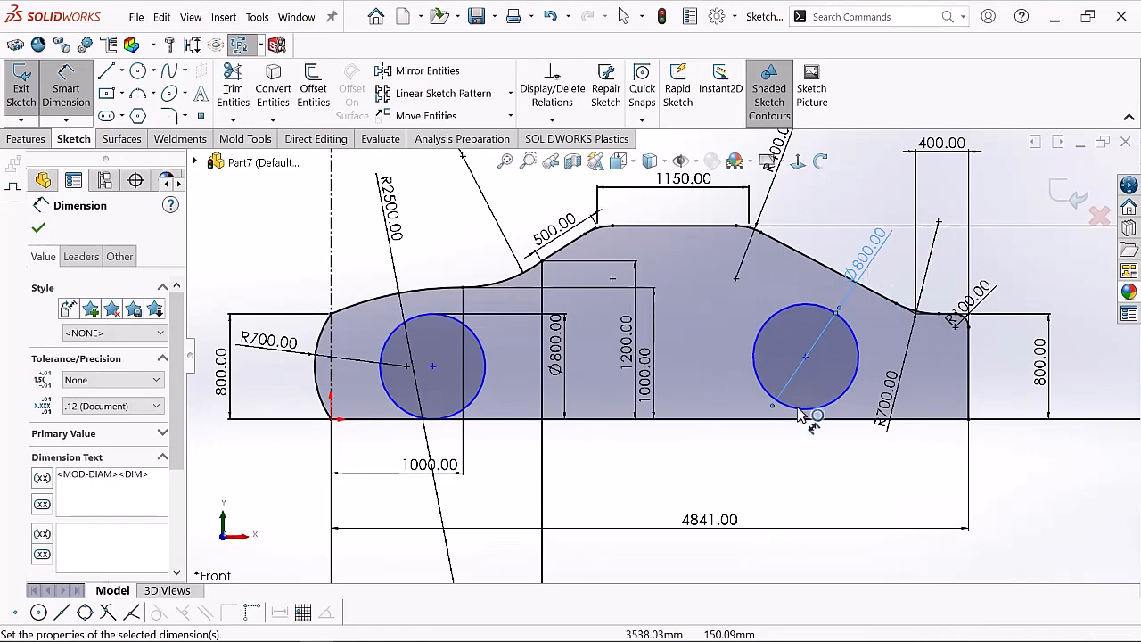
pyautogui.scroll(3, 663, 357)
pyautogui.click(393, 265)
pyautogui.rightClick(423, 258)
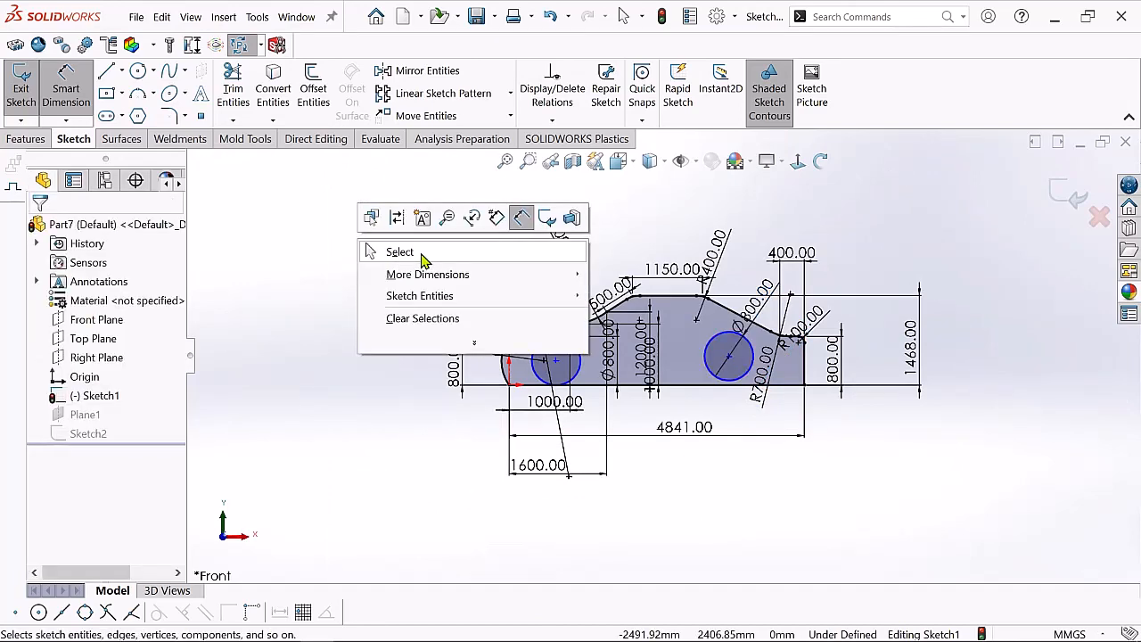
# Dimension the horizontal distance from the origin to the front wheel circle's centre, set it to 852 mm and end the dimensioning
pyautogui.click(422, 258)
pyautogui.scroll(-2, 655, 321)
pyautogui.scroll(-2, 452, 455)
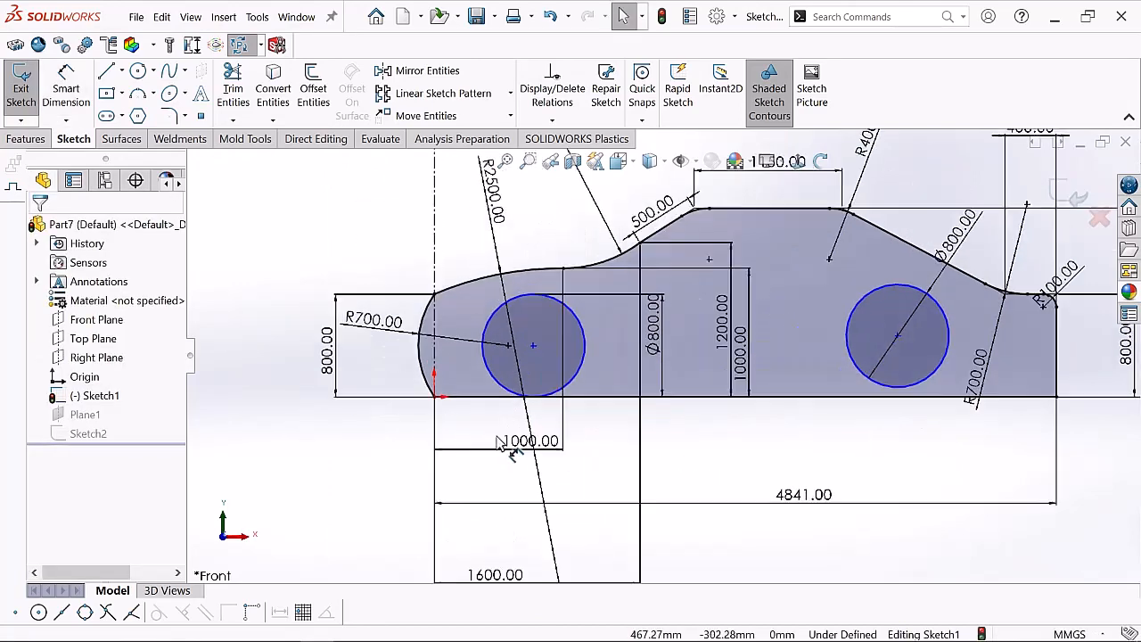
pyautogui.click(75, 105)
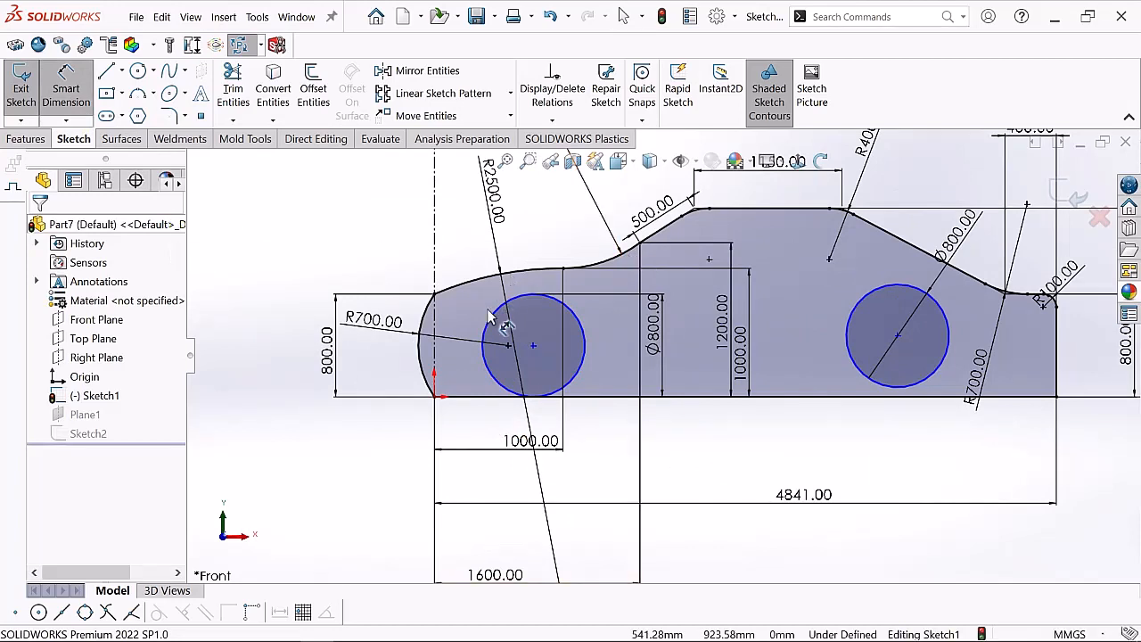
pyautogui.scroll(-2, 450, 412)
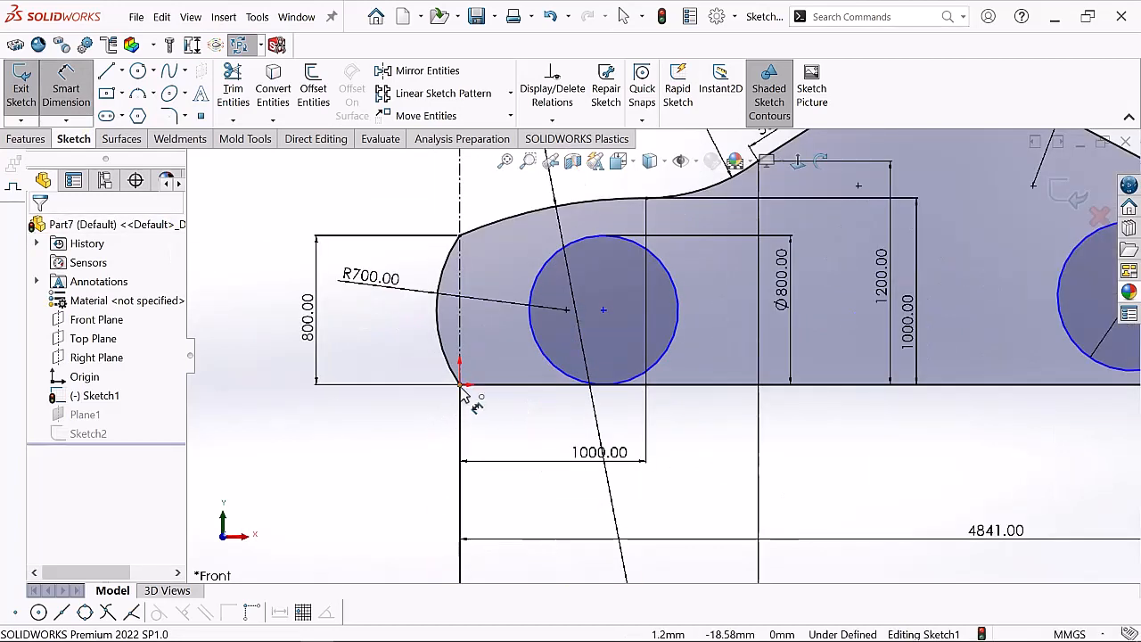
pyautogui.click(462, 392)
pyautogui.click(603, 310)
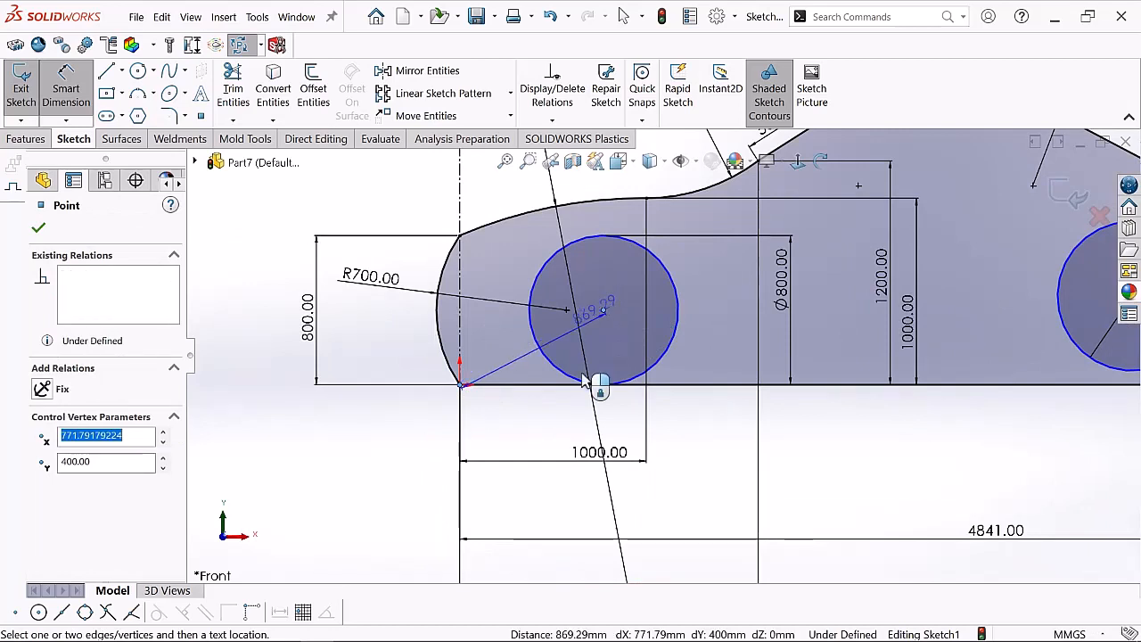
pyautogui.click(546, 434)
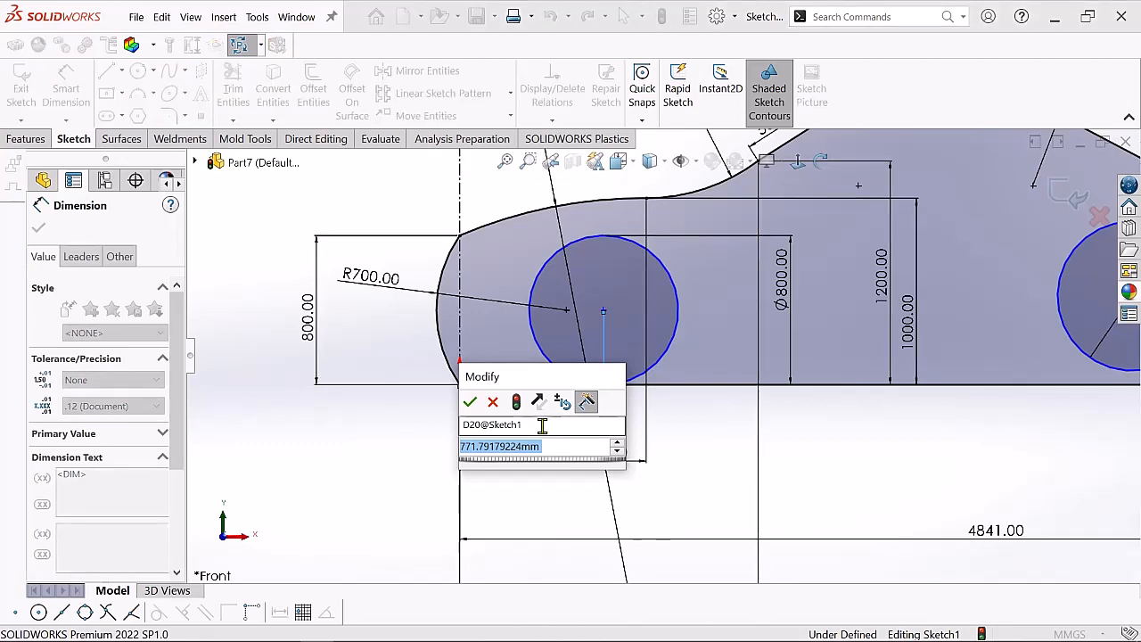
pyautogui.press('BackSpace')
pyautogui.write('85')
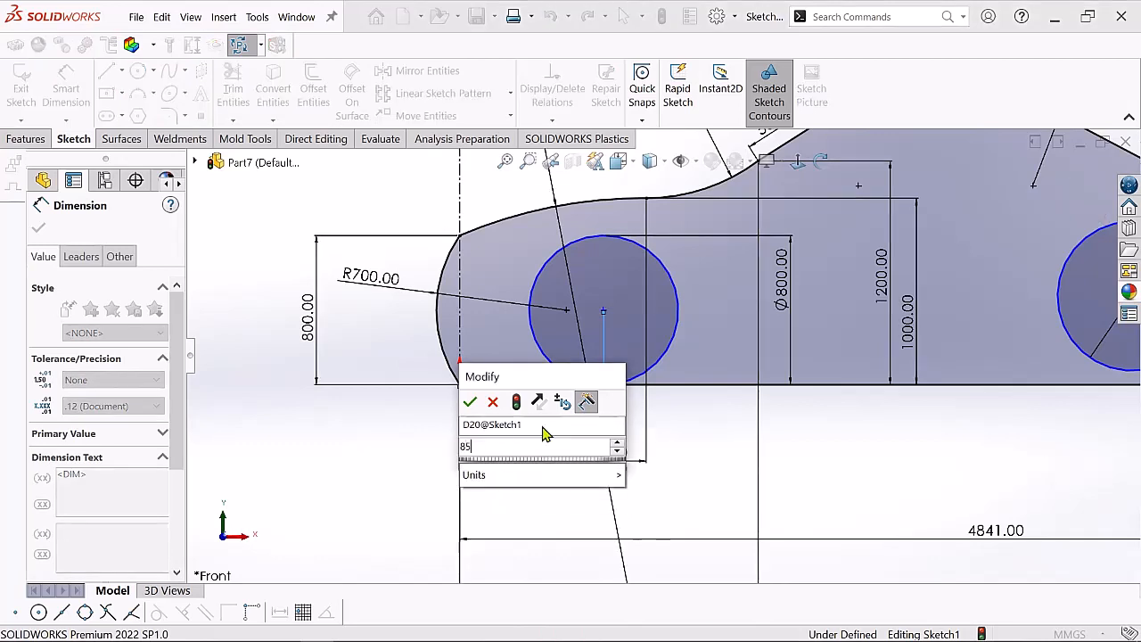
pyautogui.write('2')
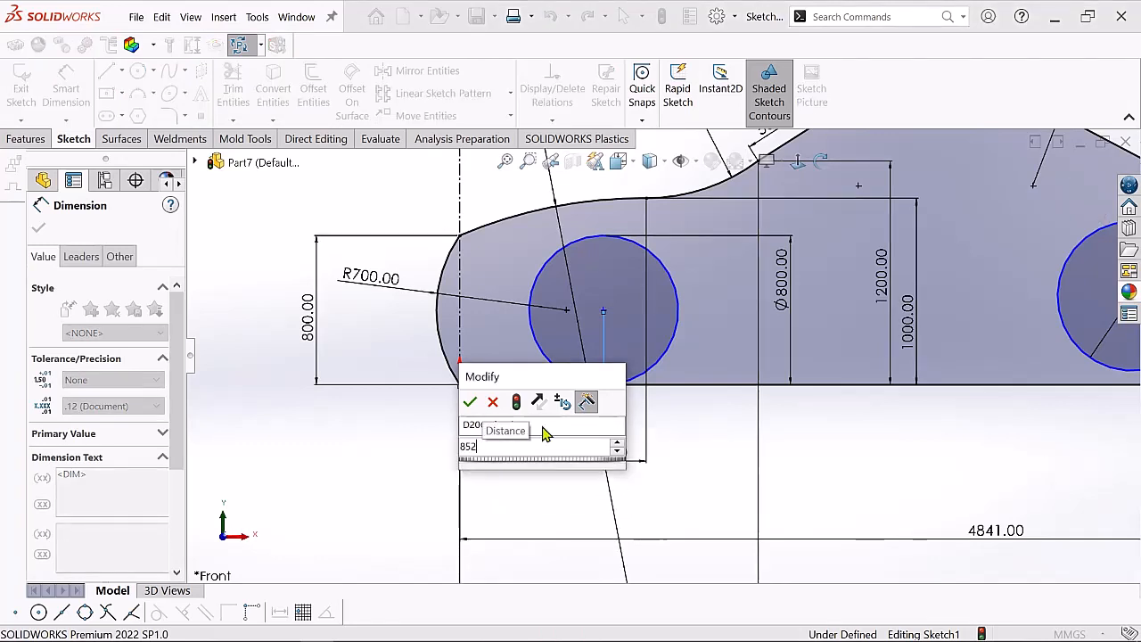
pyautogui.press('Return')
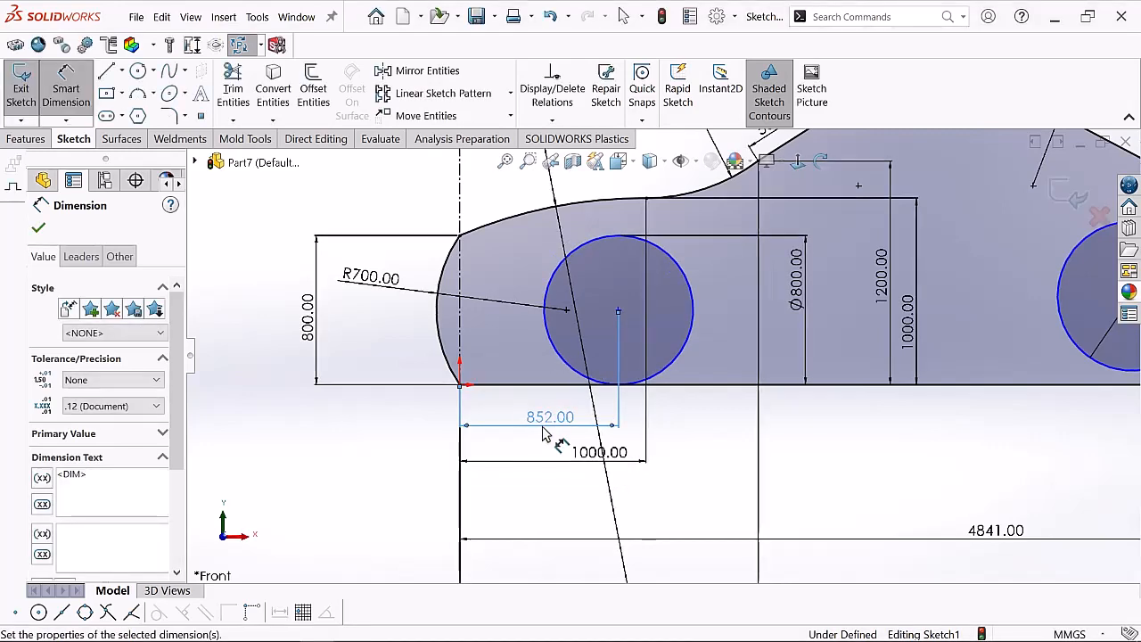
pyautogui.scroll(1, 756, 471)
pyautogui.scroll(1, 708, 433)
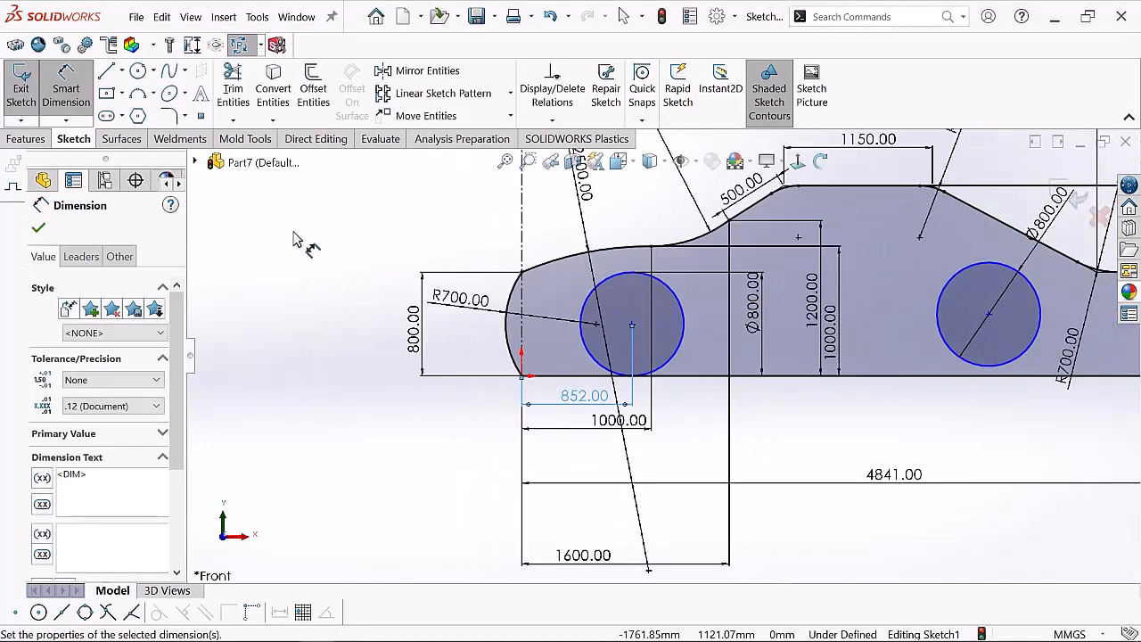
pyautogui.rightClick(296, 240)
pyautogui.click(348, 246)
pyautogui.press('f')
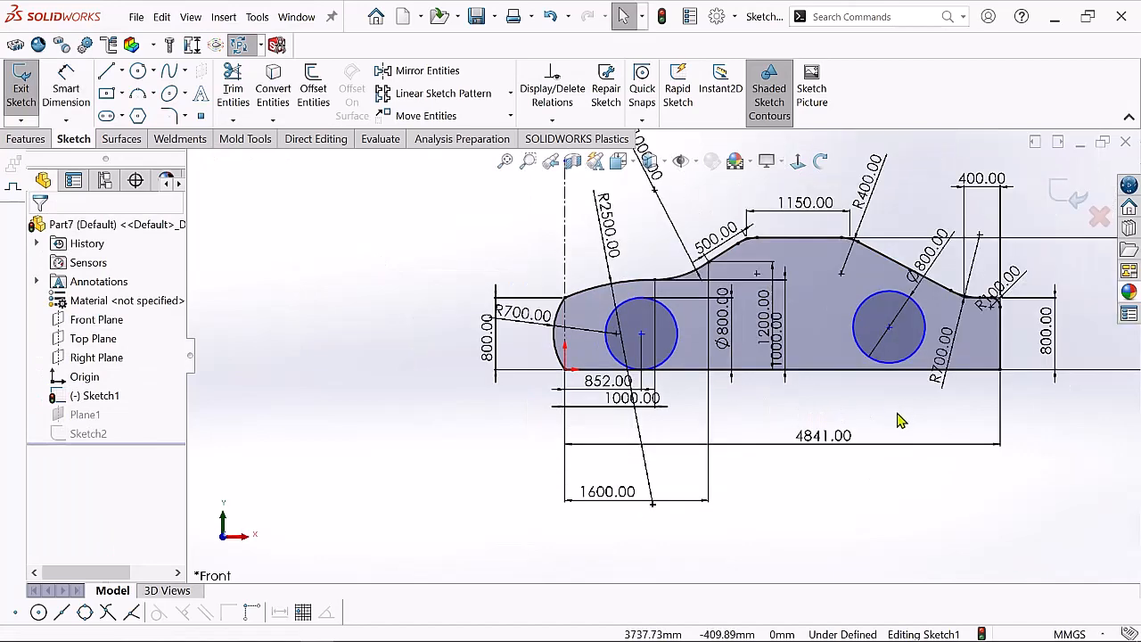
# Remove the rear wheel circle from the car profile with a power trim
pyautogui.scroll(-1, 869, 405)
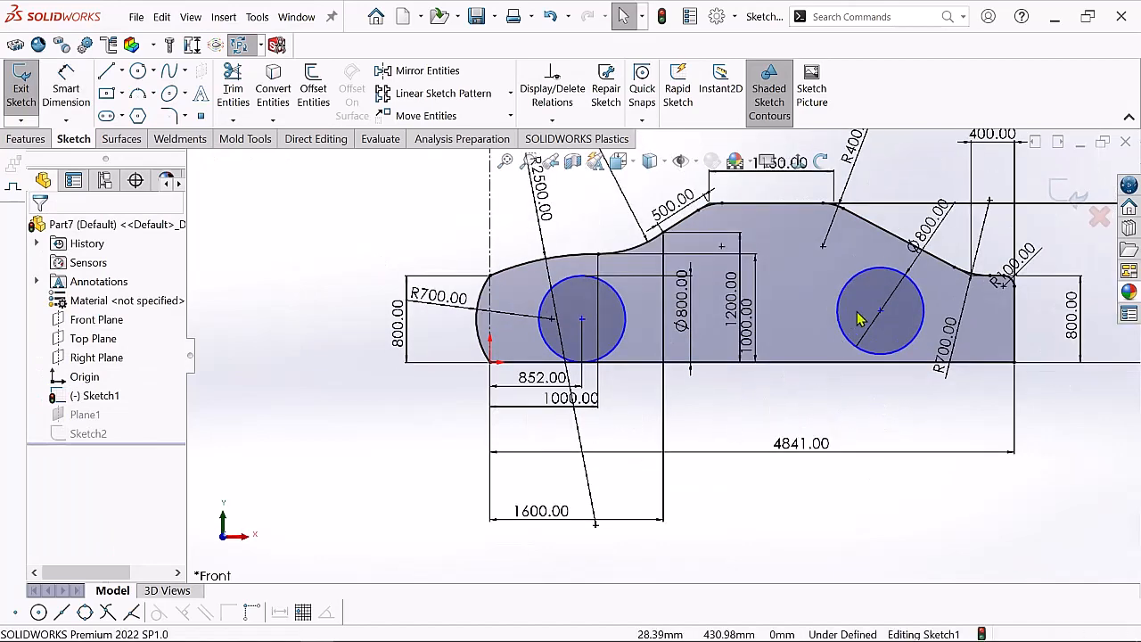
pyautogui.scroll(-1, 934, 318)
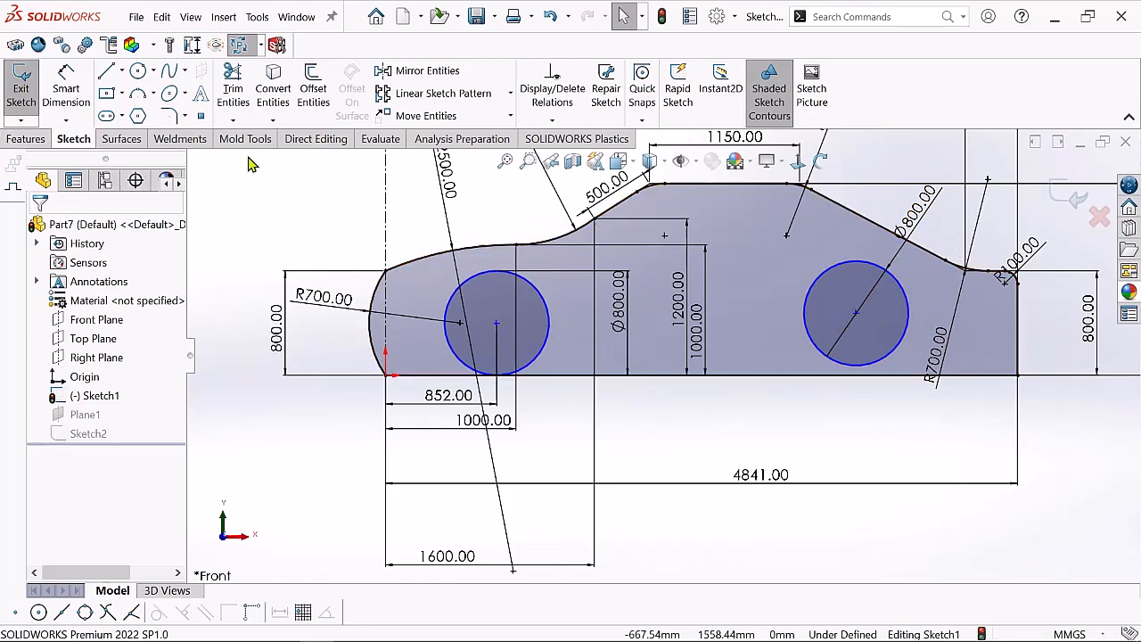
pyautogui.click(233, 89)
pyautogui.moveTo(906, 299); pyautogui.dragTo(887, 345)
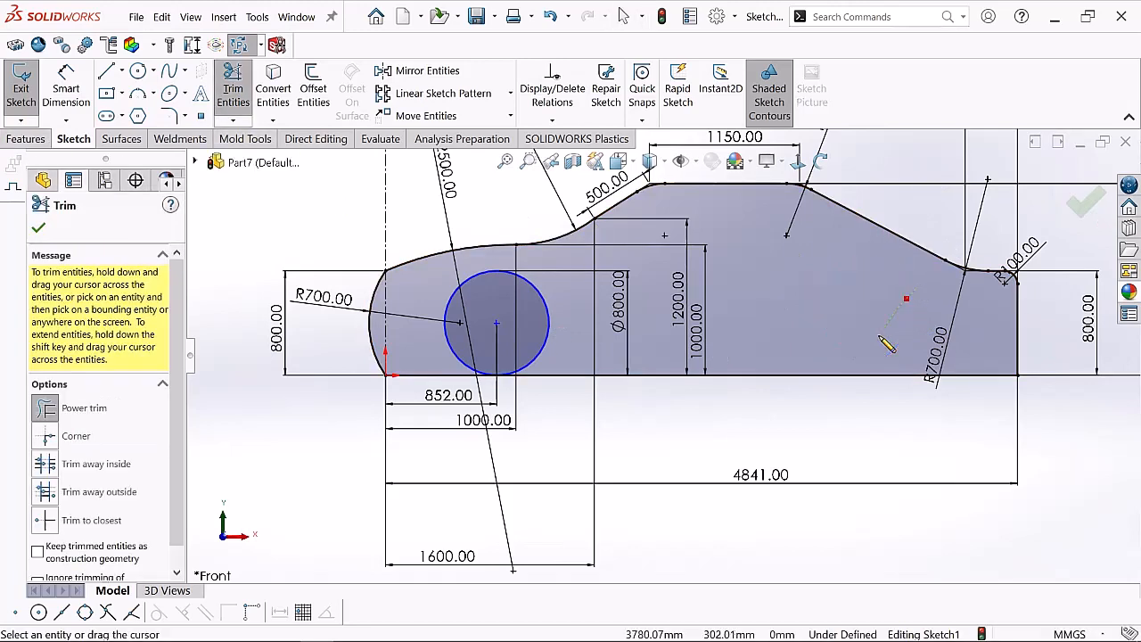
pyautogui.click(40, 230)
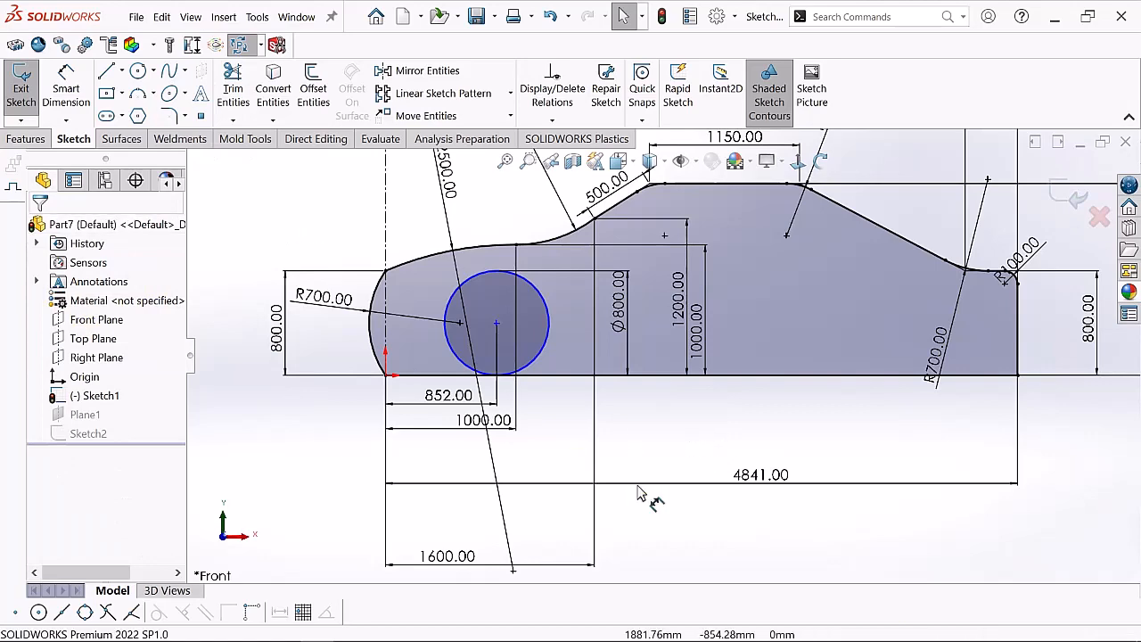
pyautogui.moveTo(434, 638)
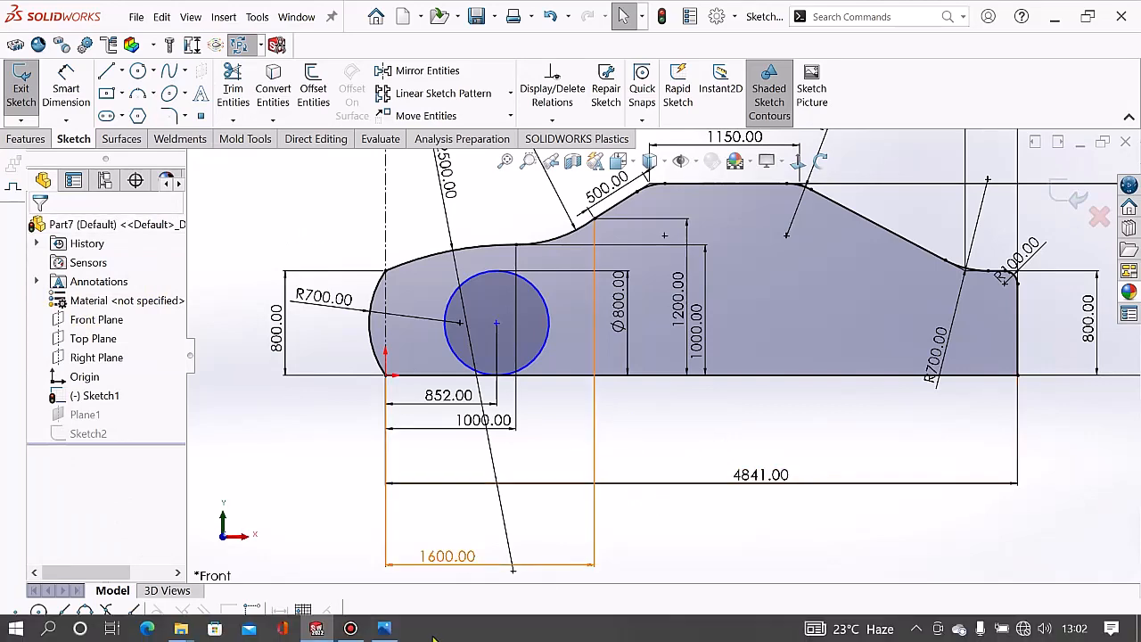
pyautogui.click(350, 628)
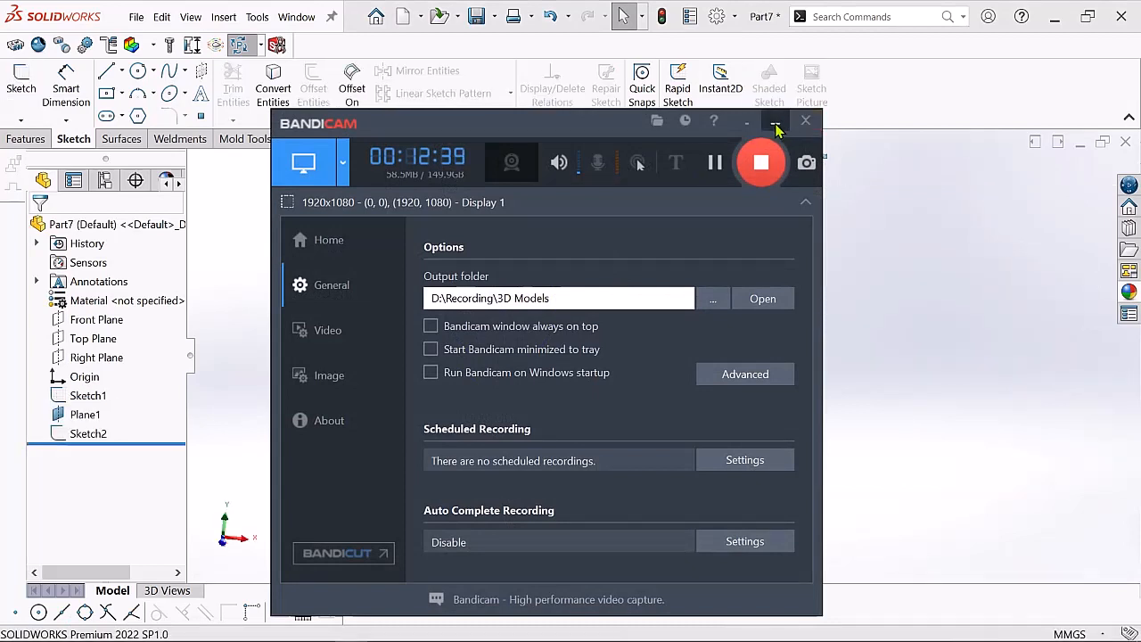
pyautogui.click(776, 127)
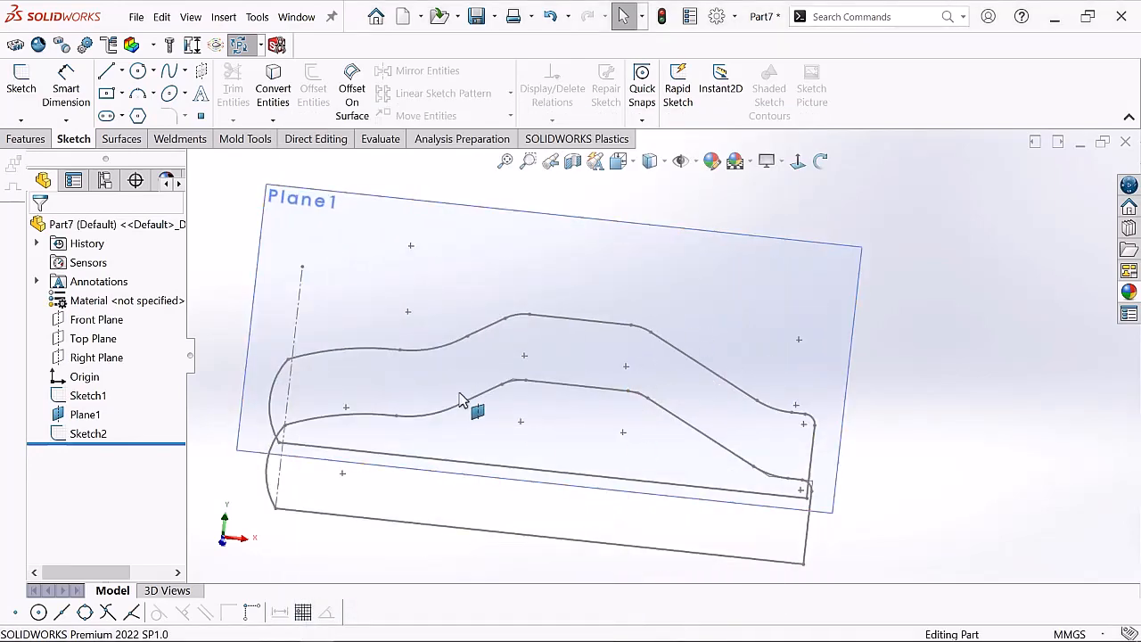
# Start a 3D sketch and draw a line joining the front ends of the two profiles' straight roof edges
pyautogui.scroll(2, 522, 423)
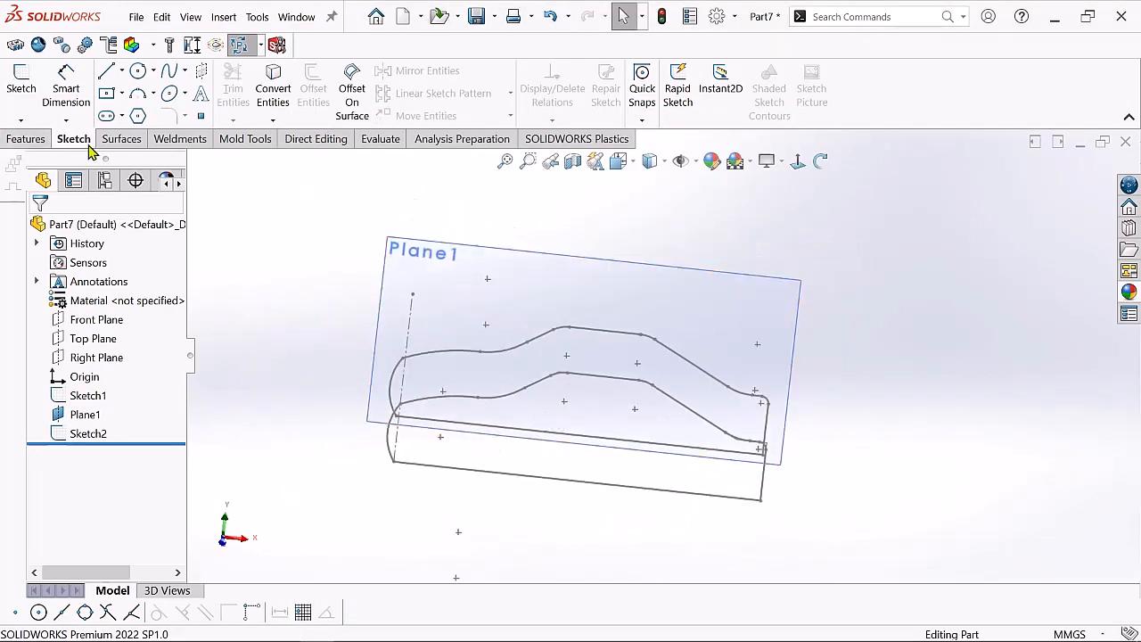
pyautogui.click(21, 119)
pyautogui.click(54, 160)
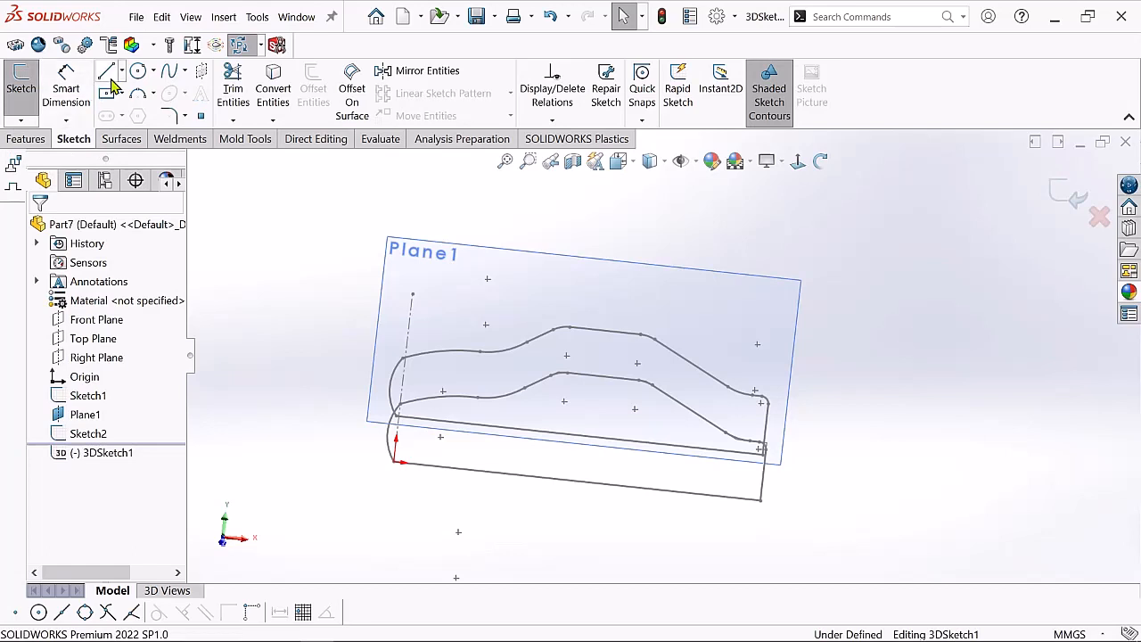
pyautogui.scroll(-3, 431, 247)
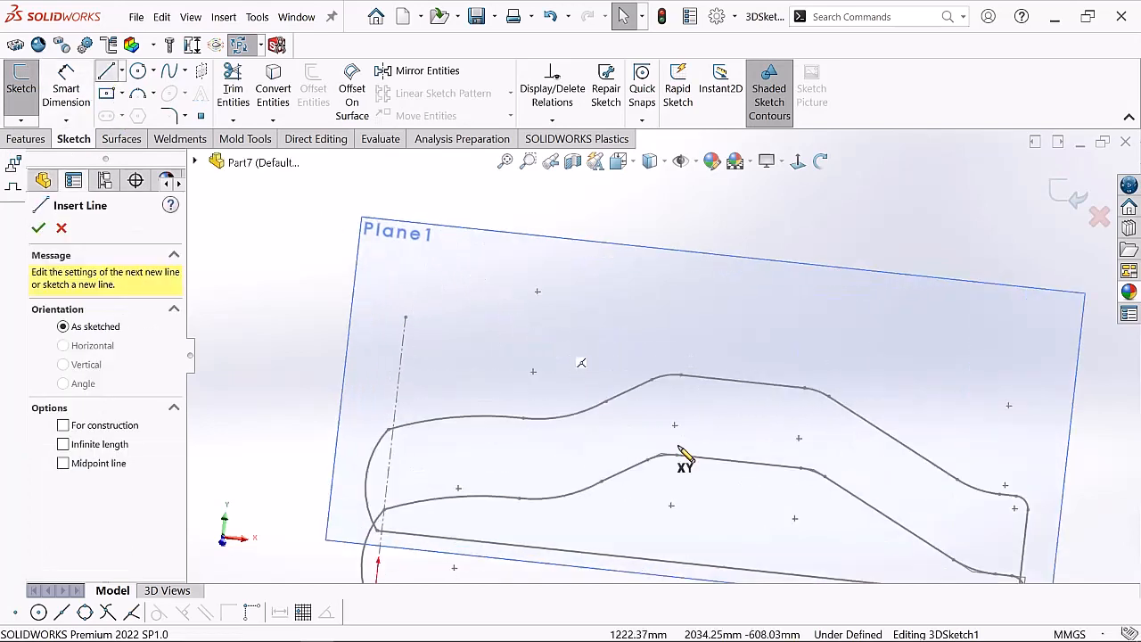
pyautogui.click(682, 378)
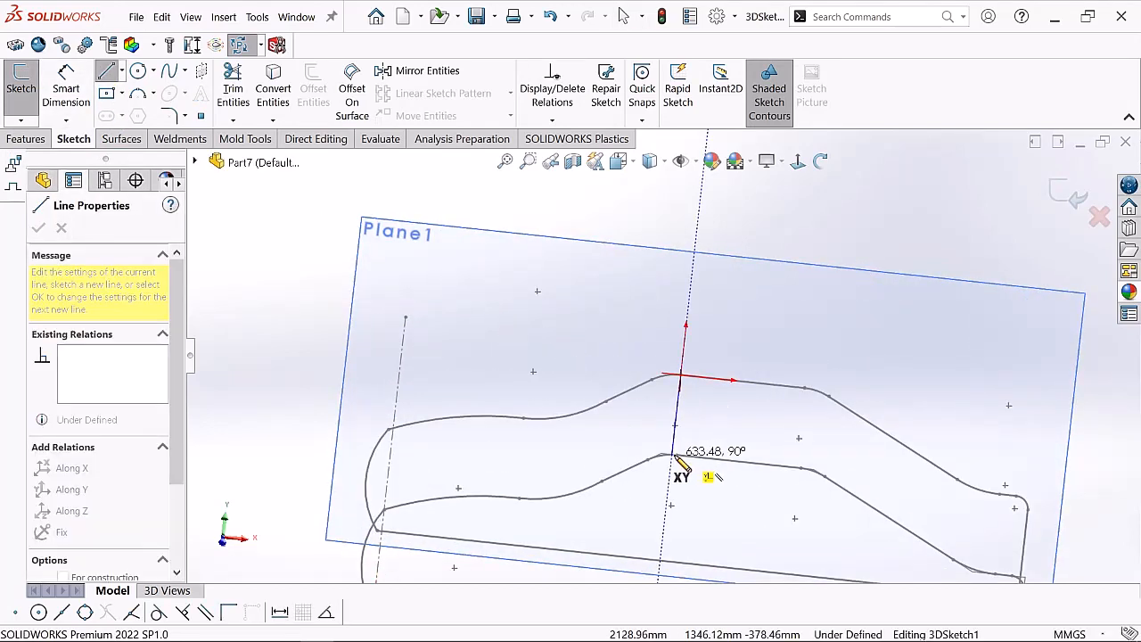
pyautogui.click(678, 456)
pyautogui.rightClick(681, 458)
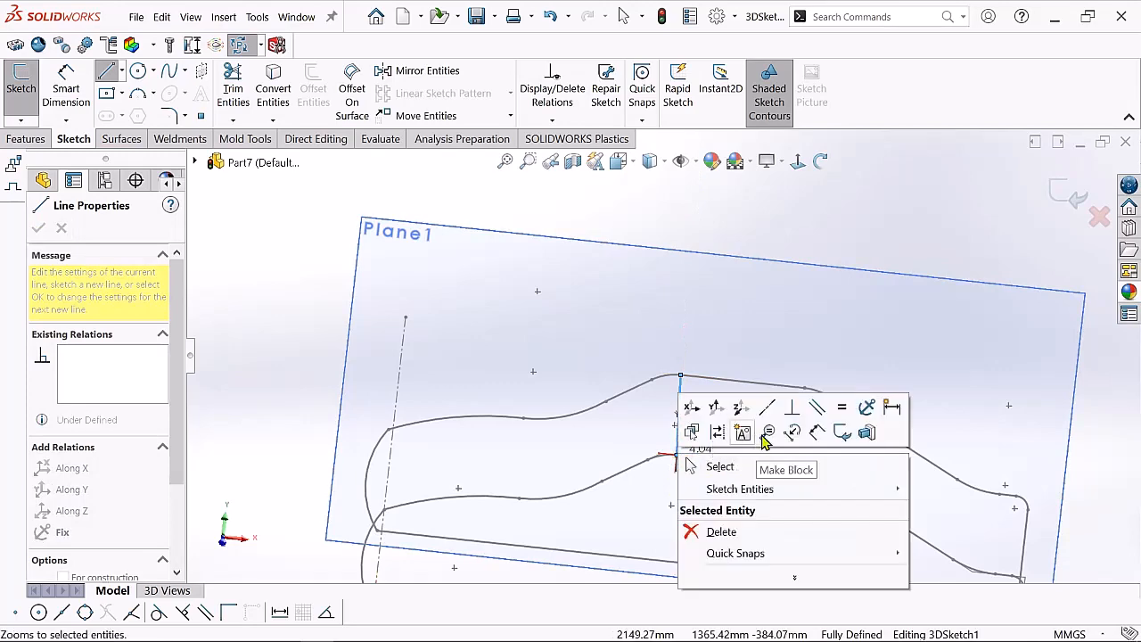
pyautogui.click(763, 476)
# Draw a second line joining the rear ends of the two straight roof edges and exit the 3D sketch
pyautogui.scroll(-2, 820, 491)
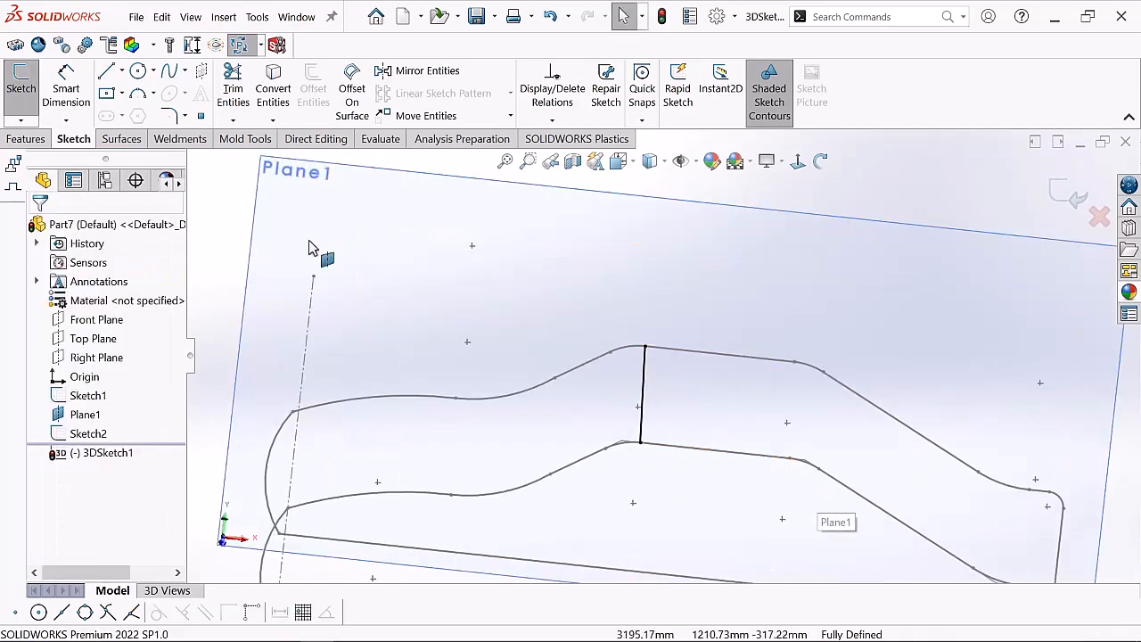
pyautogui.click(106, 73)
pyautogui.scroll(-2, 781, 453)
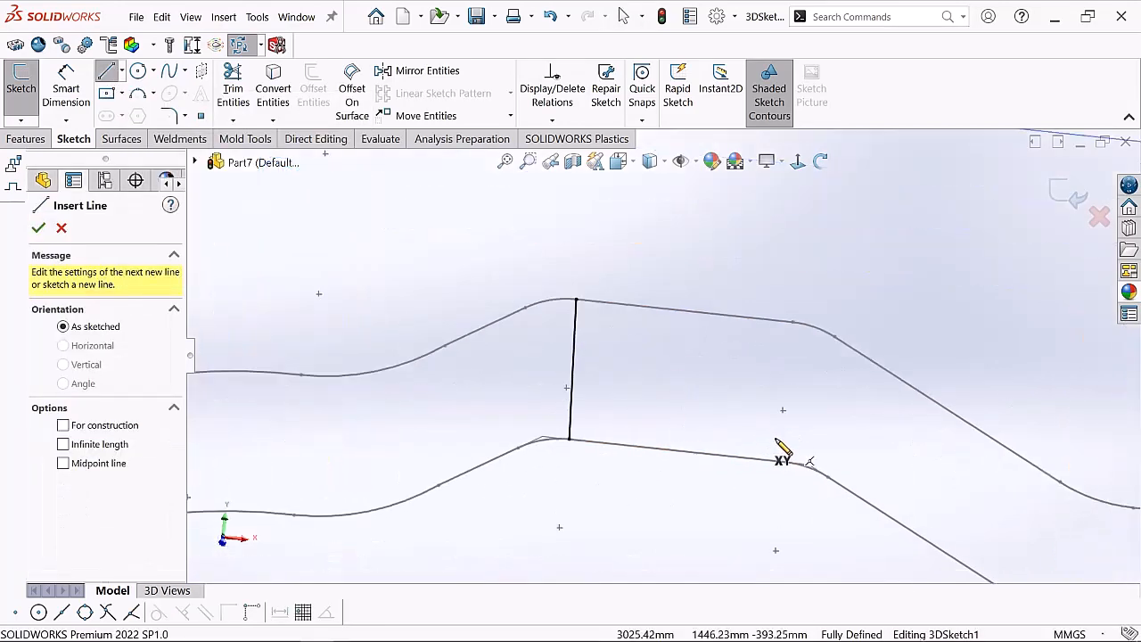
pyautogui.click(792, 322)
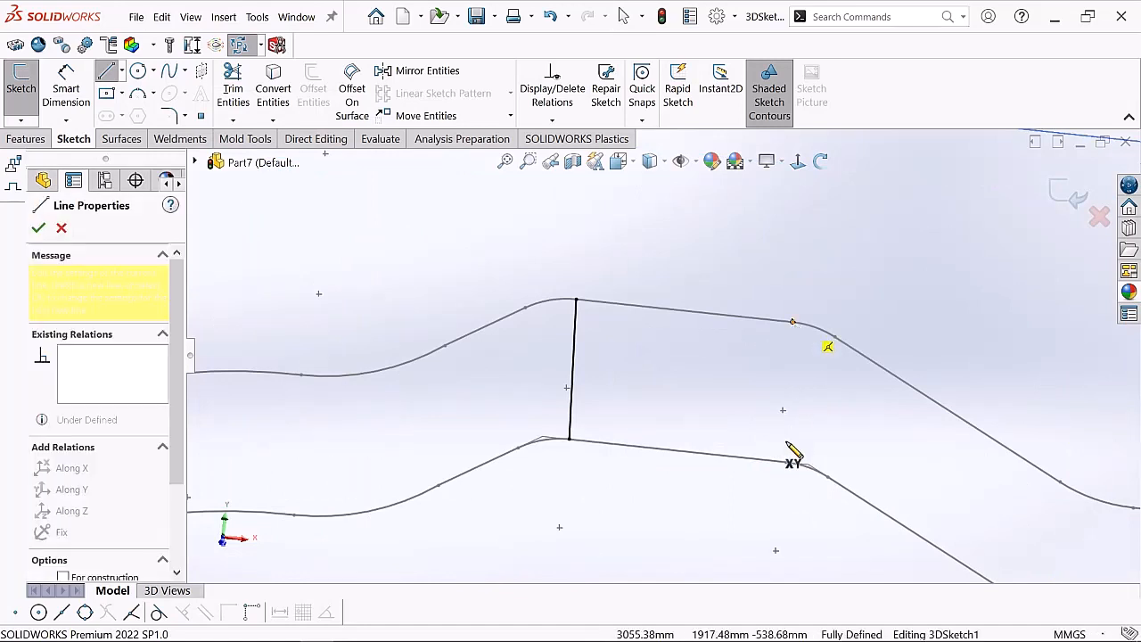
pyautogui.click(785, 463)
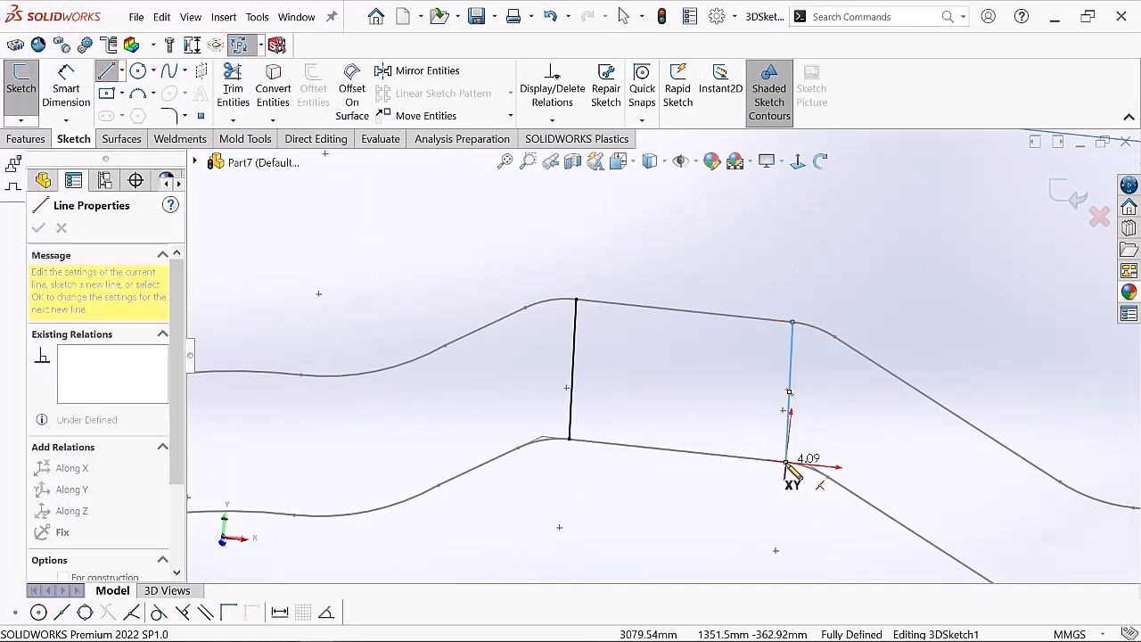
pyautogui.rightClick(786, 464)
pyautogui.click(829, 471)
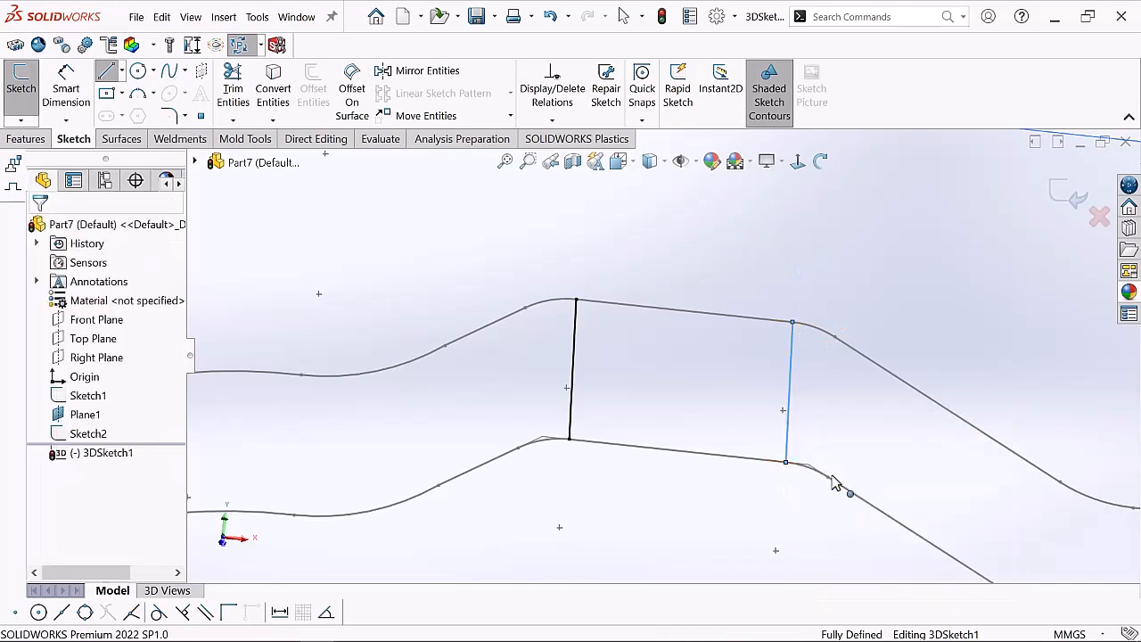
pyautogui.scroll(4, 762, 408)
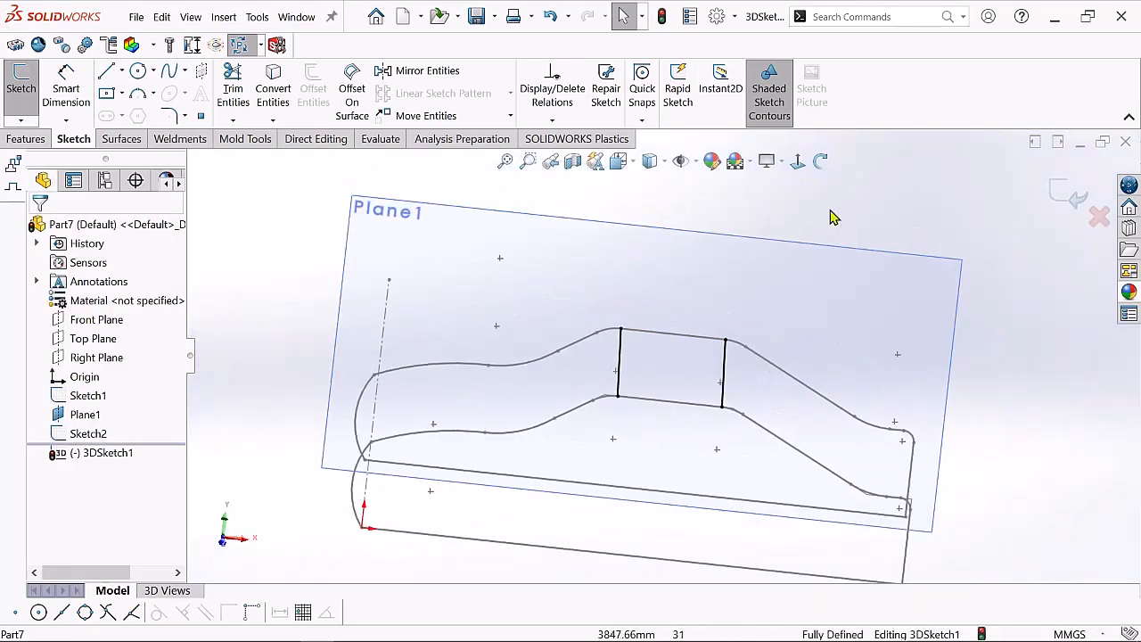
pyautogui.click(1066, 195)
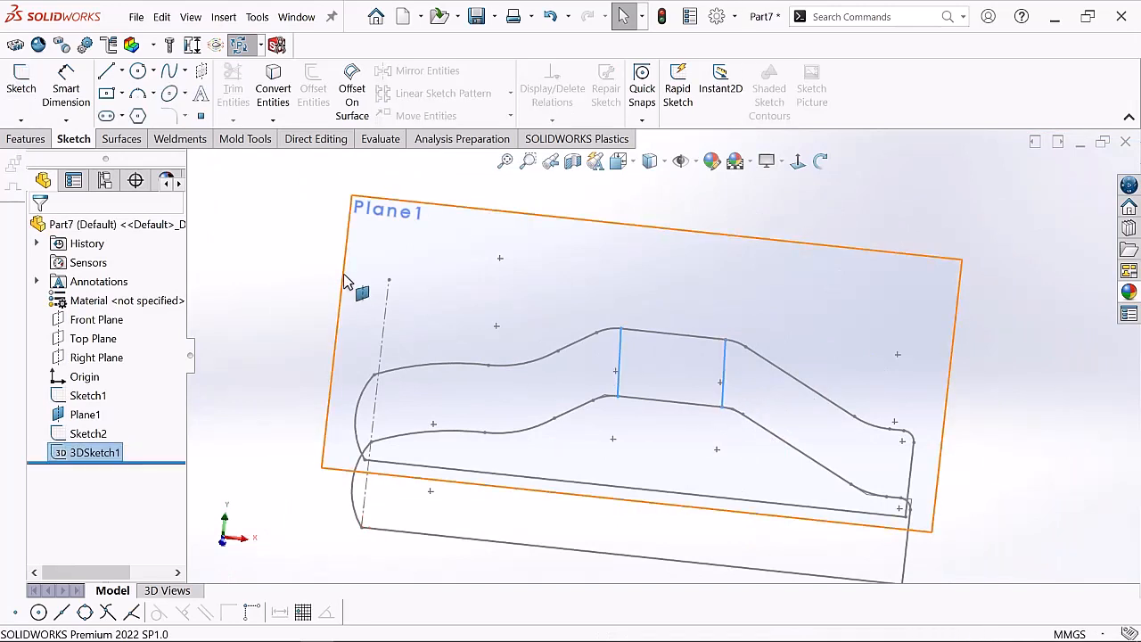
# Start a boundary surface and add the front and rear 3D sketch lines across the roof as its Direction 1 curves
pyautogui.click(123, 140)
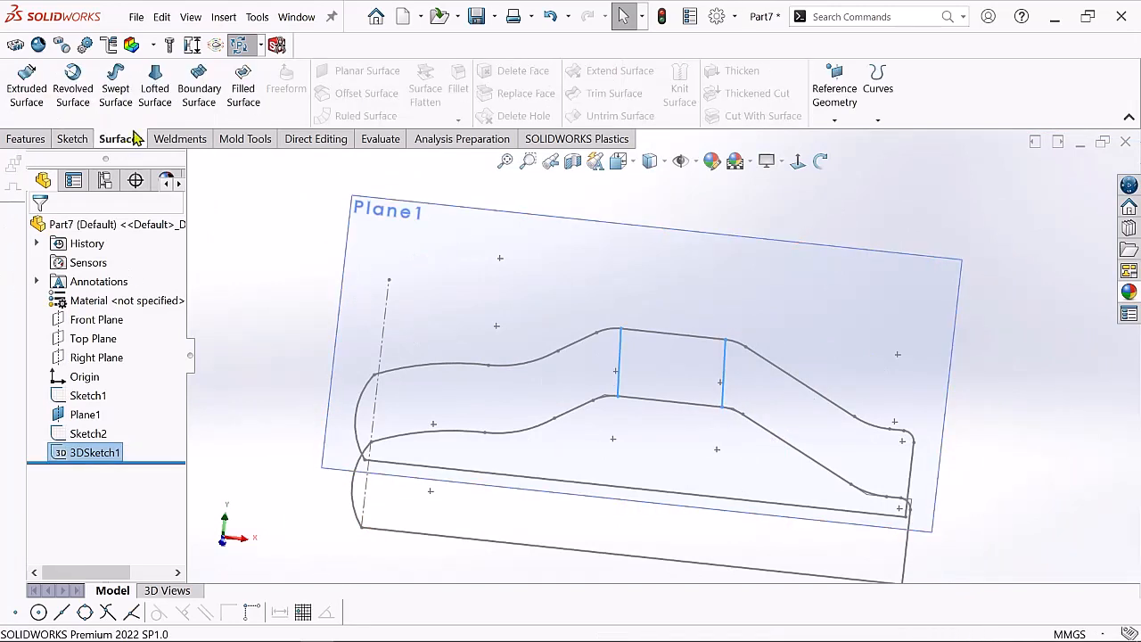
pyautogui.click(200, 94)
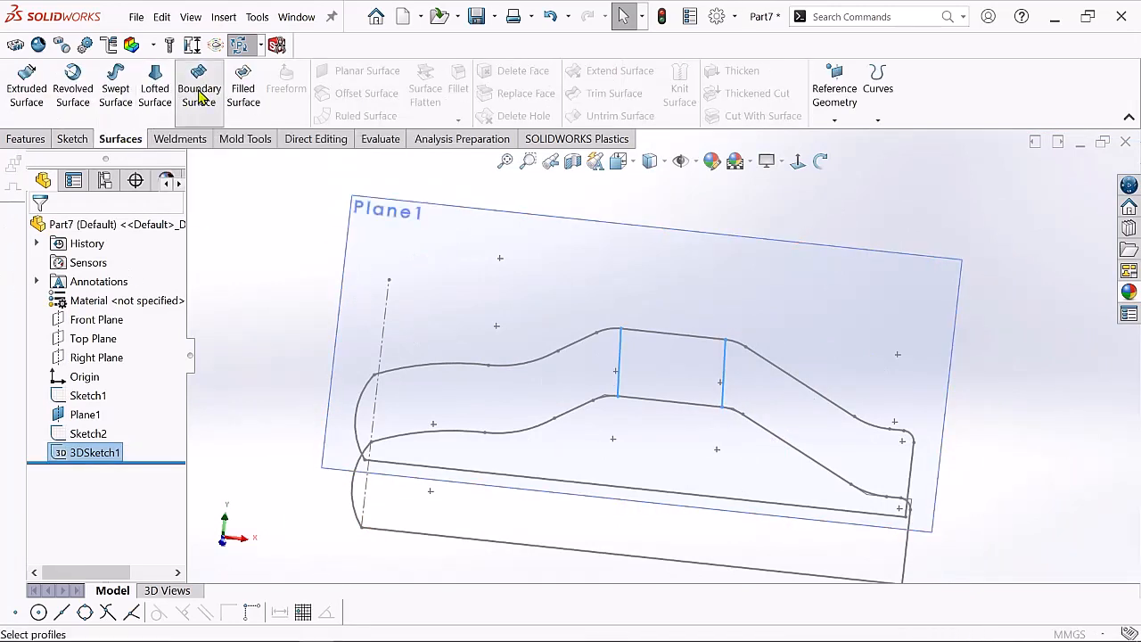
pyautogui.click(618, 350)
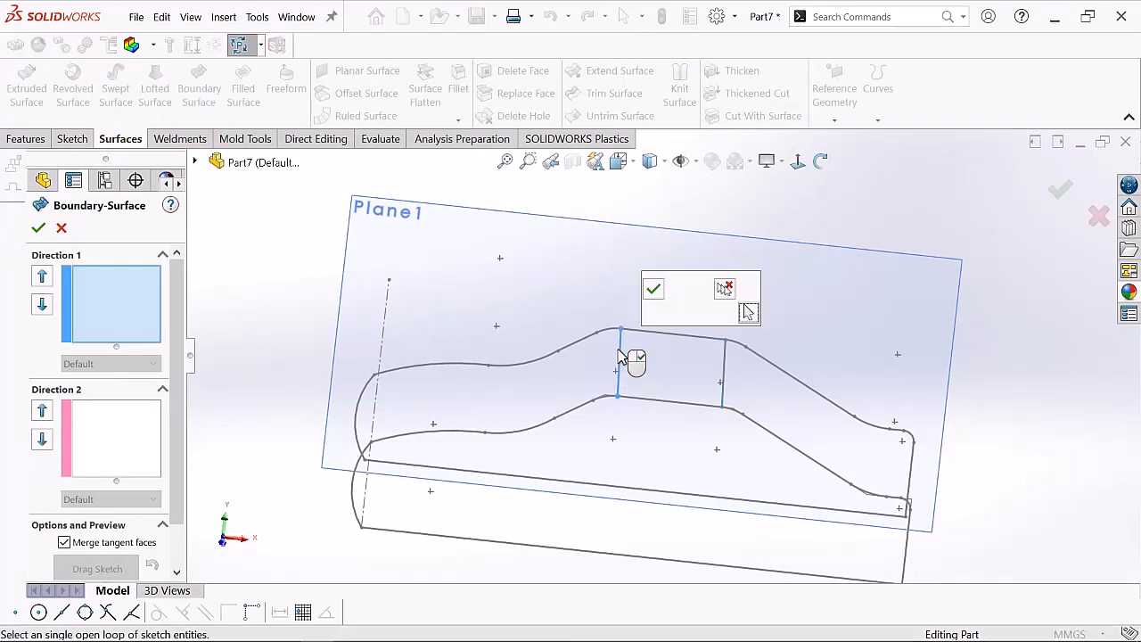
pyautogui.click(653, 289)
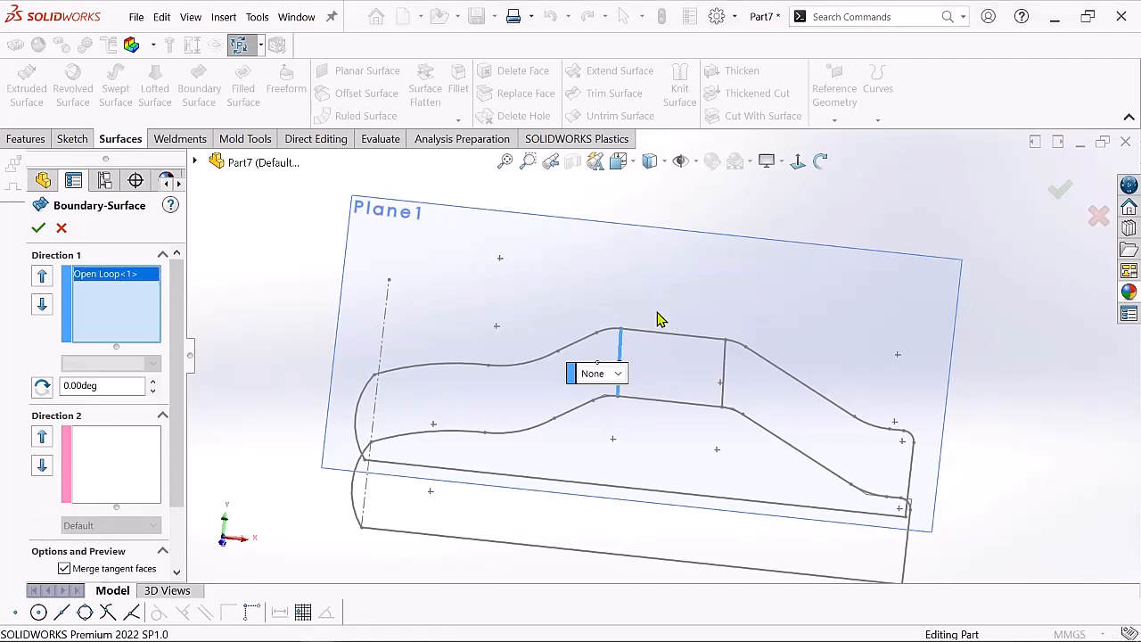
pyautogui.scroll(-2, 645, 356)
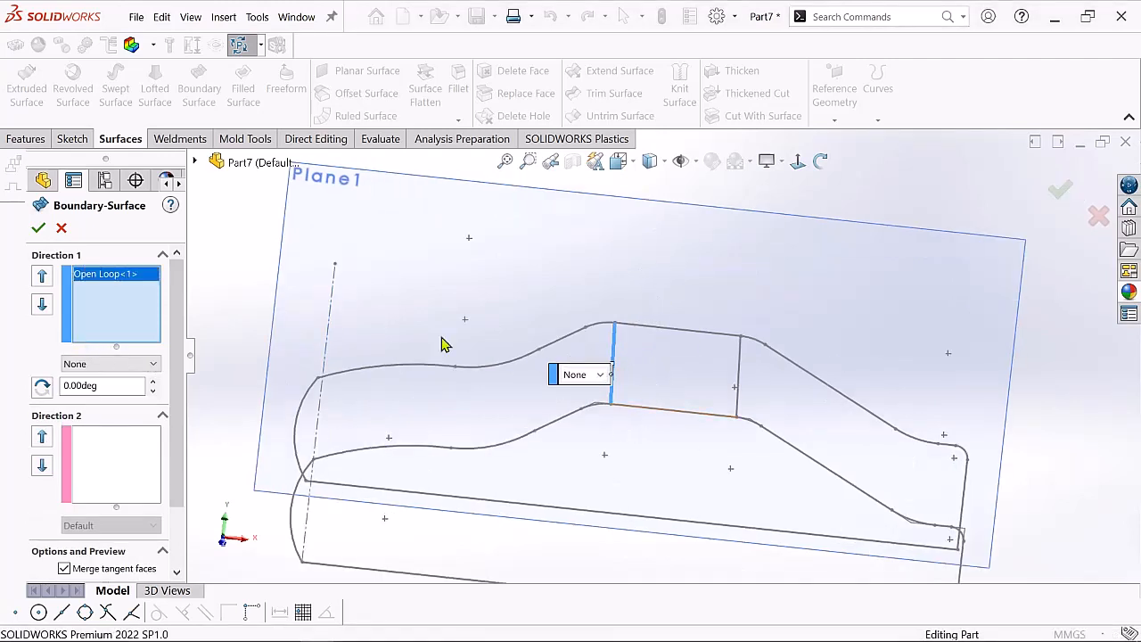
pyautogui.click(740, 365)
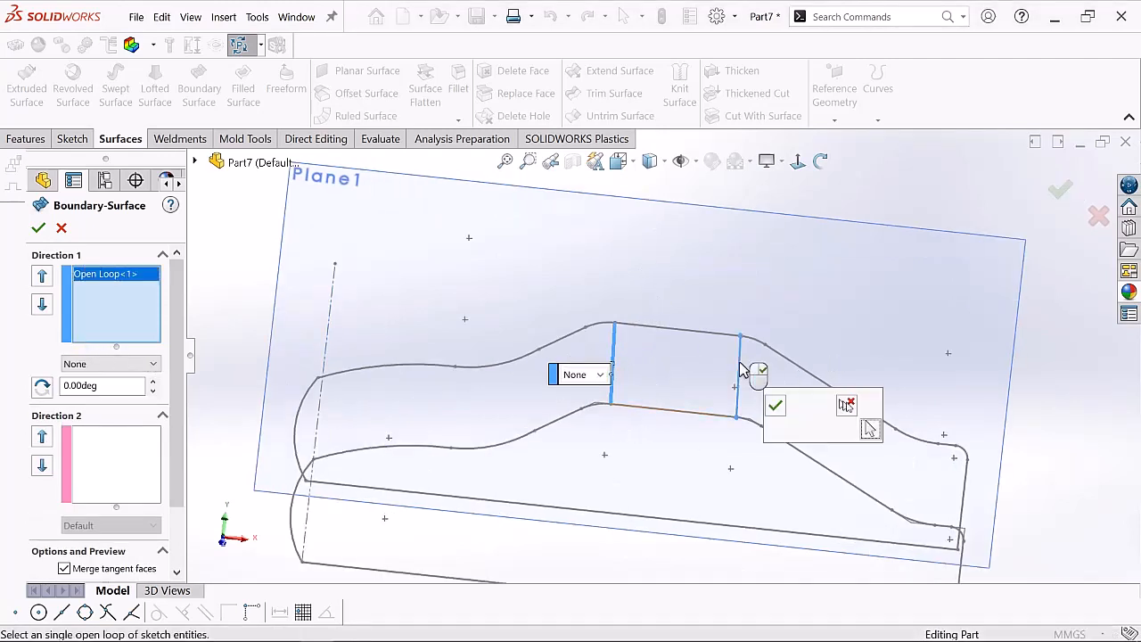
pyautogui.click(775, 407)
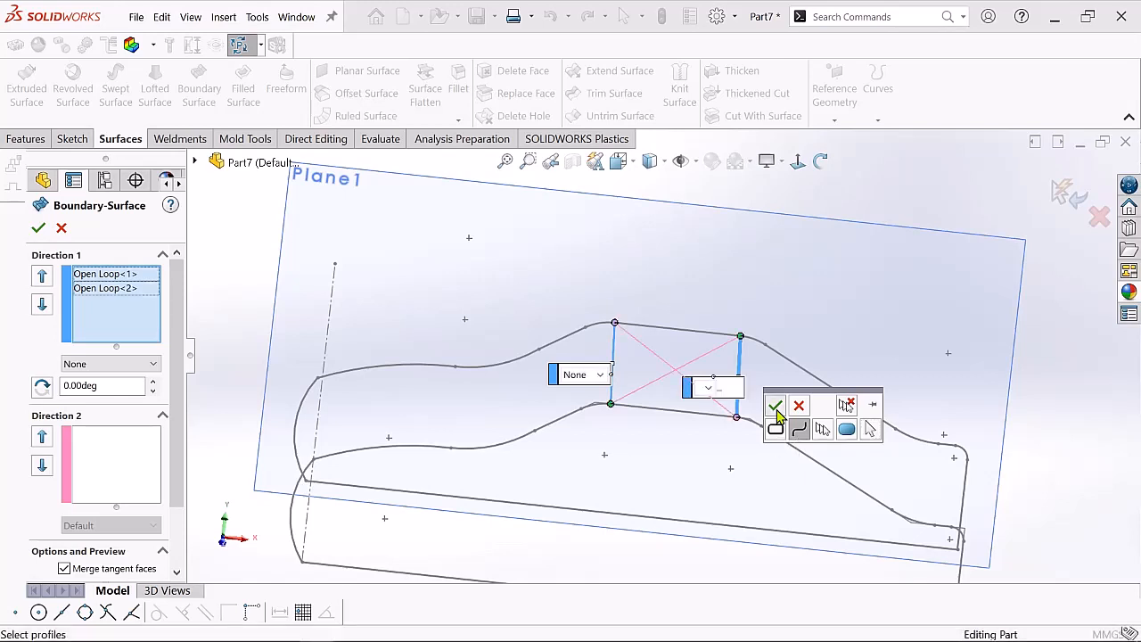
# Flip the connectors of the second Direction 1 curve and activate the selection of Direction 2 curves
pyautogui.rightClick(104, 297)
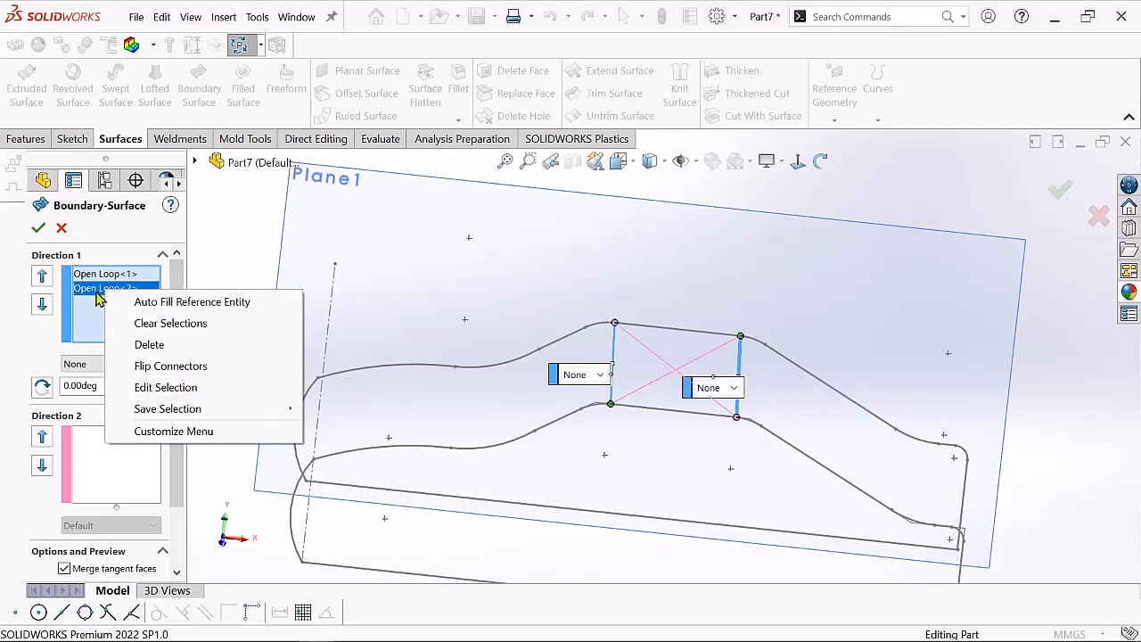
pyautogui.click(171, 367)
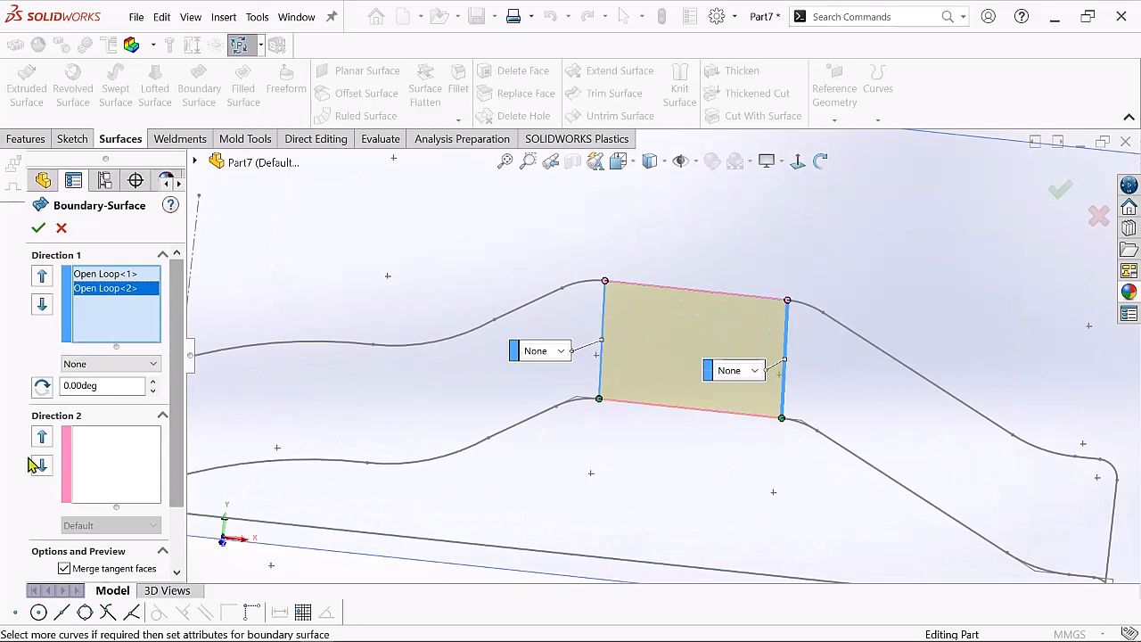
pyautogui.click(131, 461)
pyautogui.scroll(-3, 727, 348)
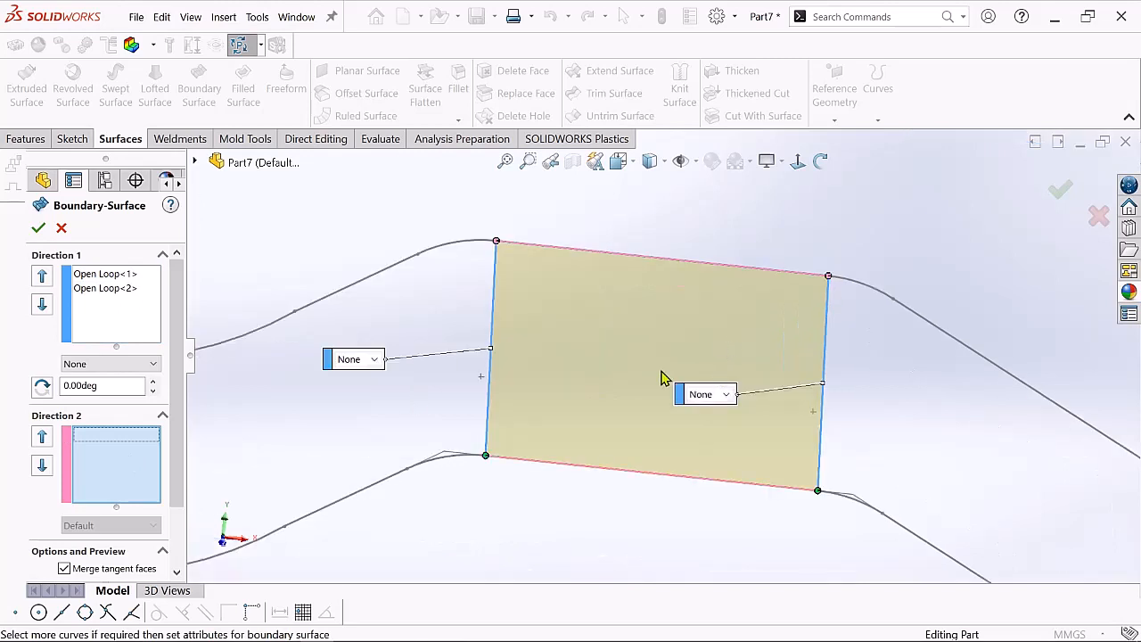
pyautogui.scroll(-3, 639, 260)
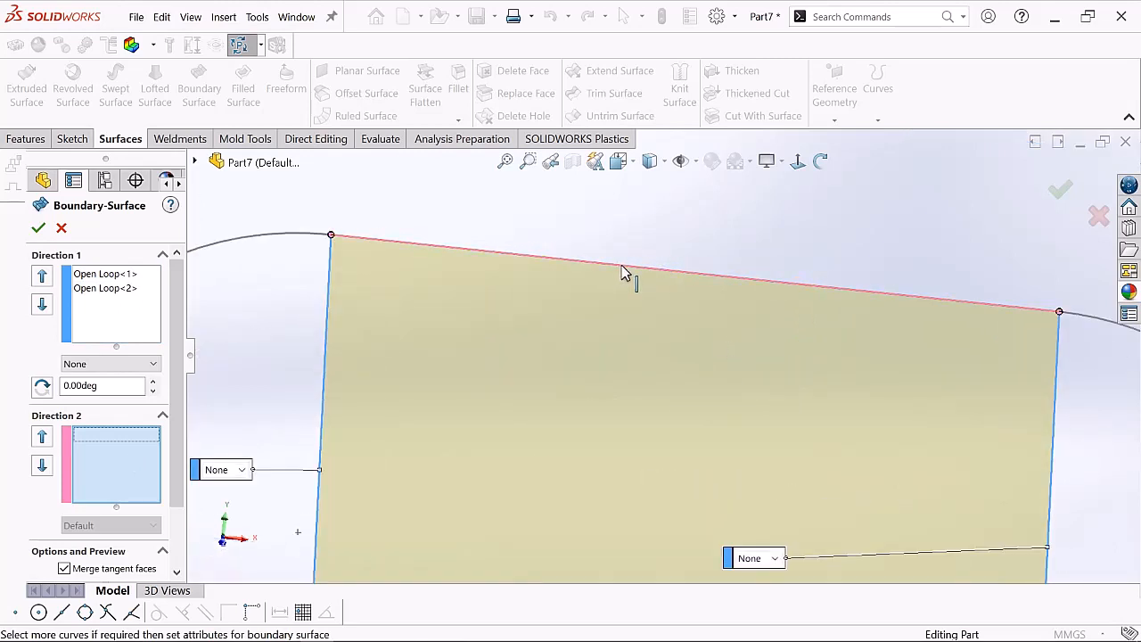
pyautogui.click(621, 266)
pyautogui.scroll(2, 675, 311)
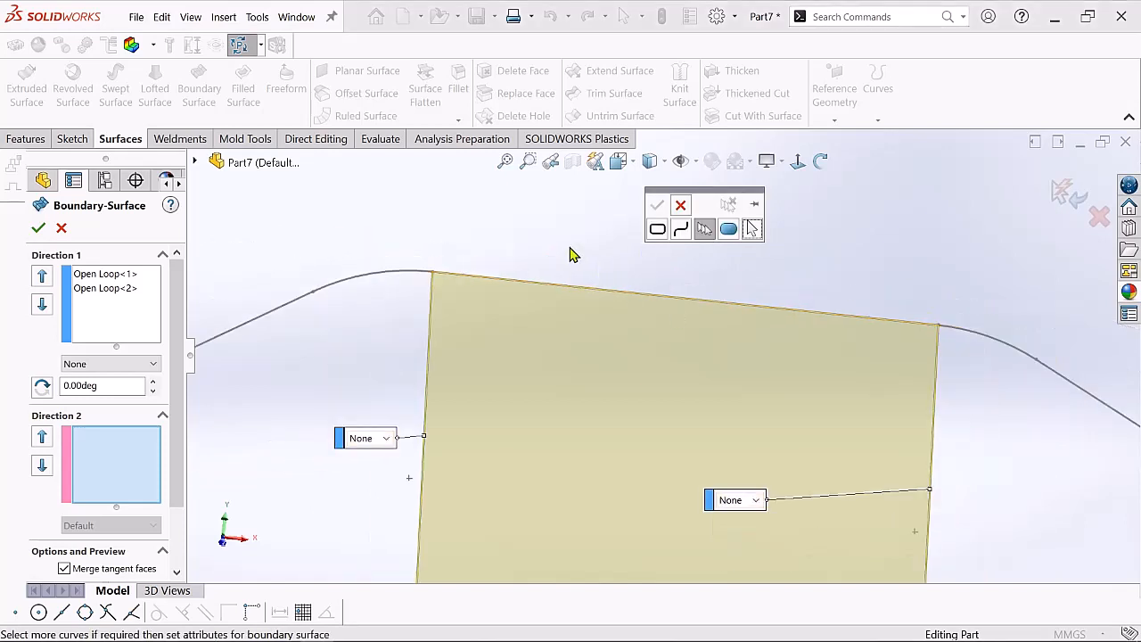
pyautogui.click(684, 210)
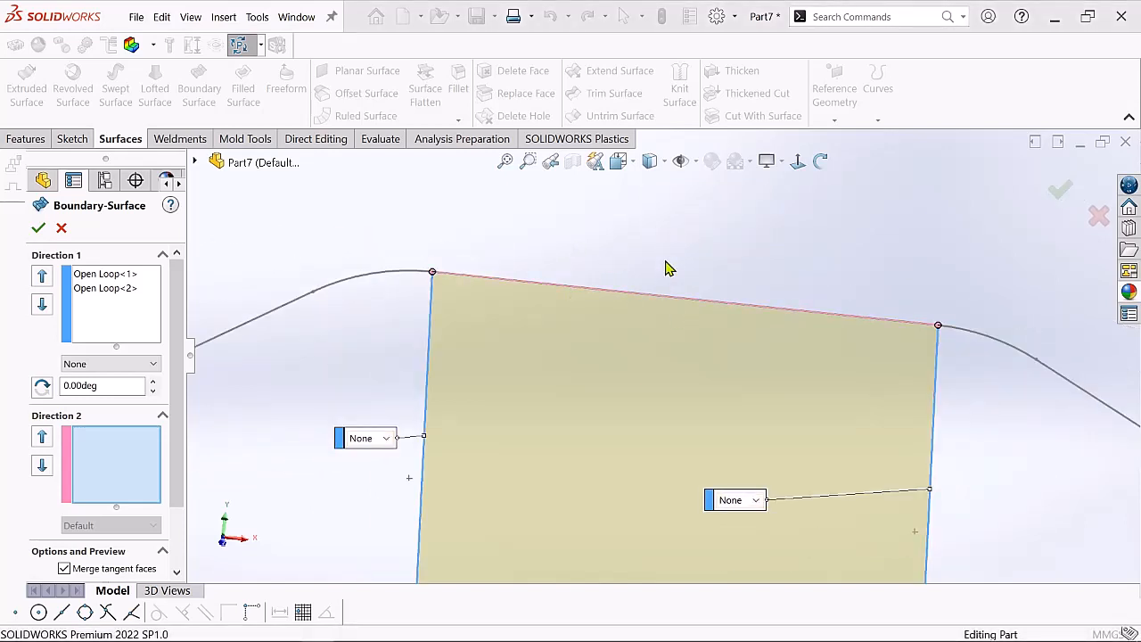
# Add the near side profile, Sketch1, as the Direction 2 curve and complete the boundary surface
pyautogui.scroll(-3, 655, 309)
pyautogui.scroll(8, 651, 383)
pyautogui.scroll(-4, 661, 457)
pyautogui.scroll(-3, 659, 468)
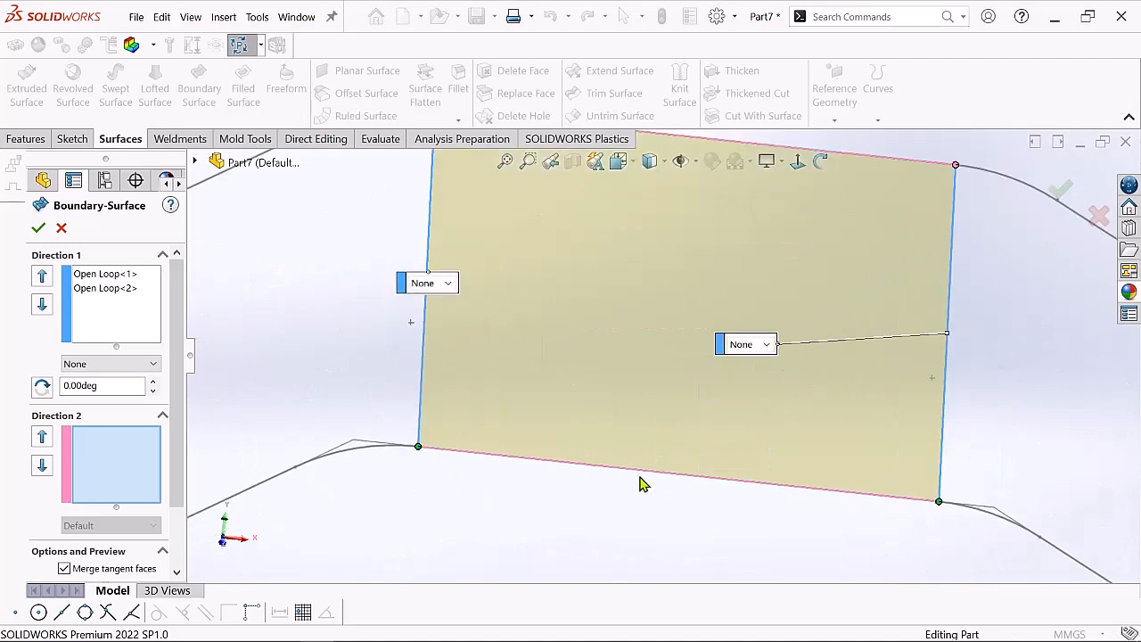
pyautogui.click(637, 471)
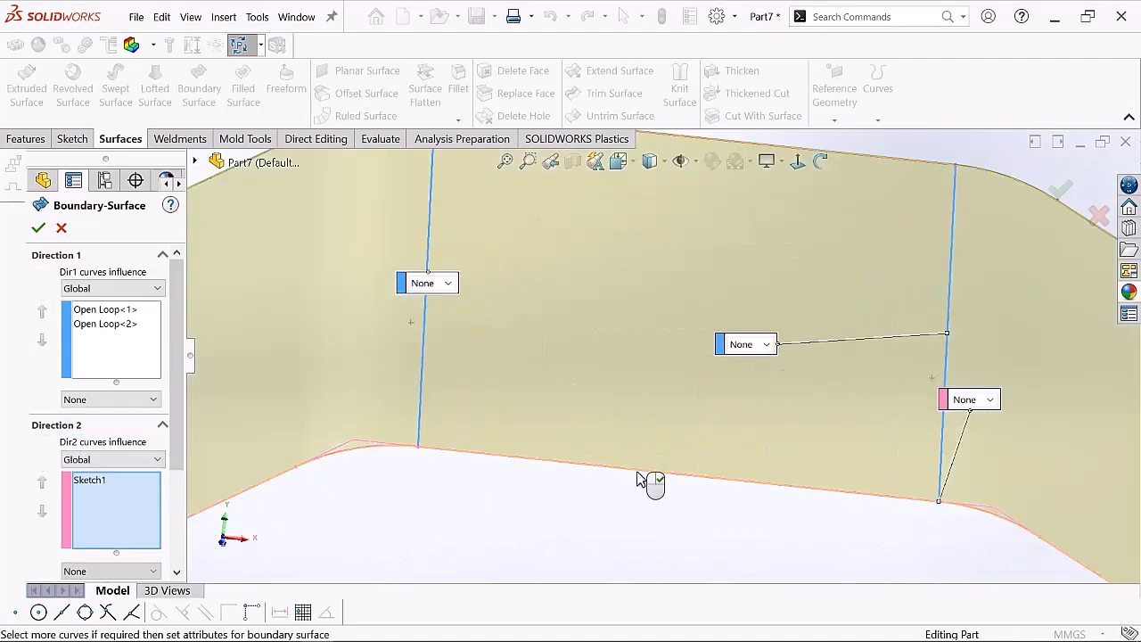
pyautogui.scroll(5, 654, 479)
pyautogui.scroll(-5, 660, 483)
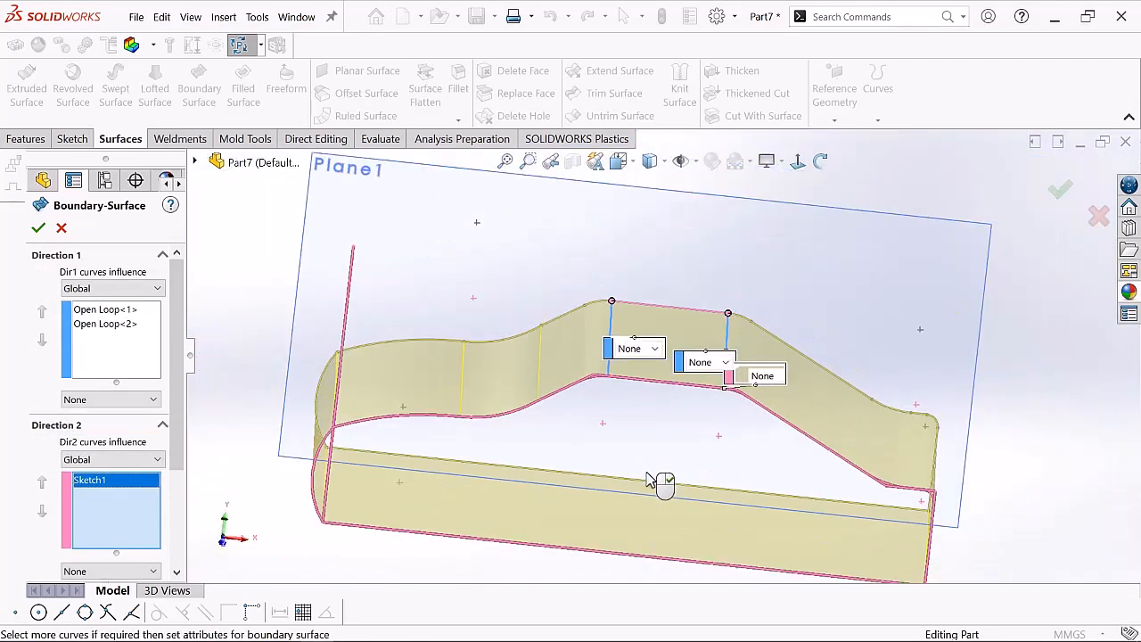
pyautogui.scroll(4, 736, 307)
pyautogui.click(825, 166)
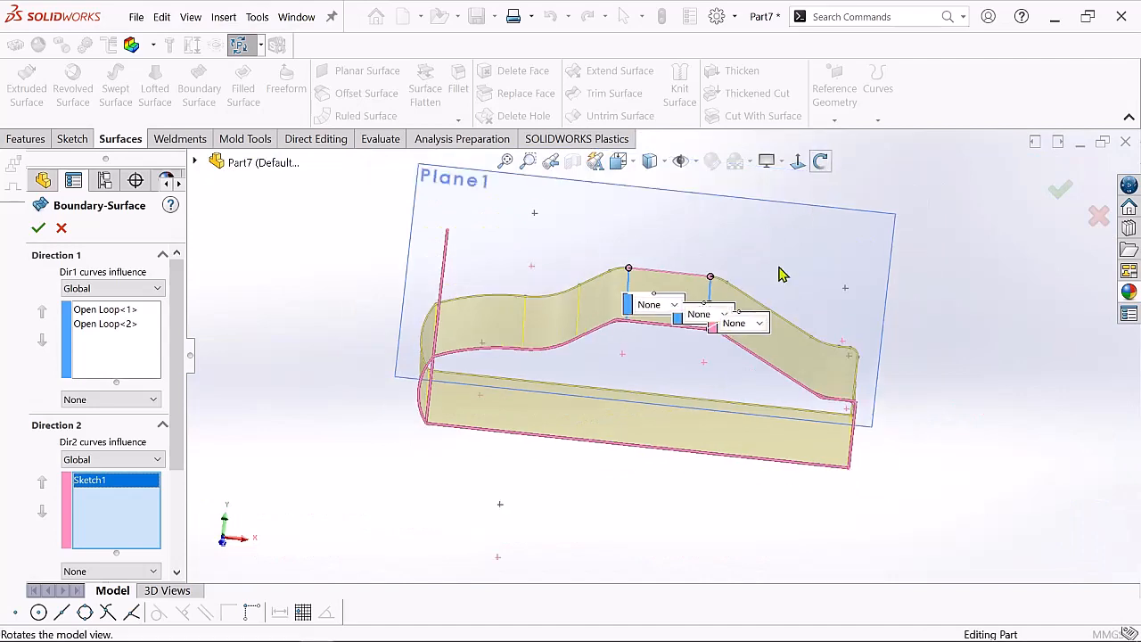
pyautogui.moveTo(780, 268); pyautogui.dragTo(761, 283)
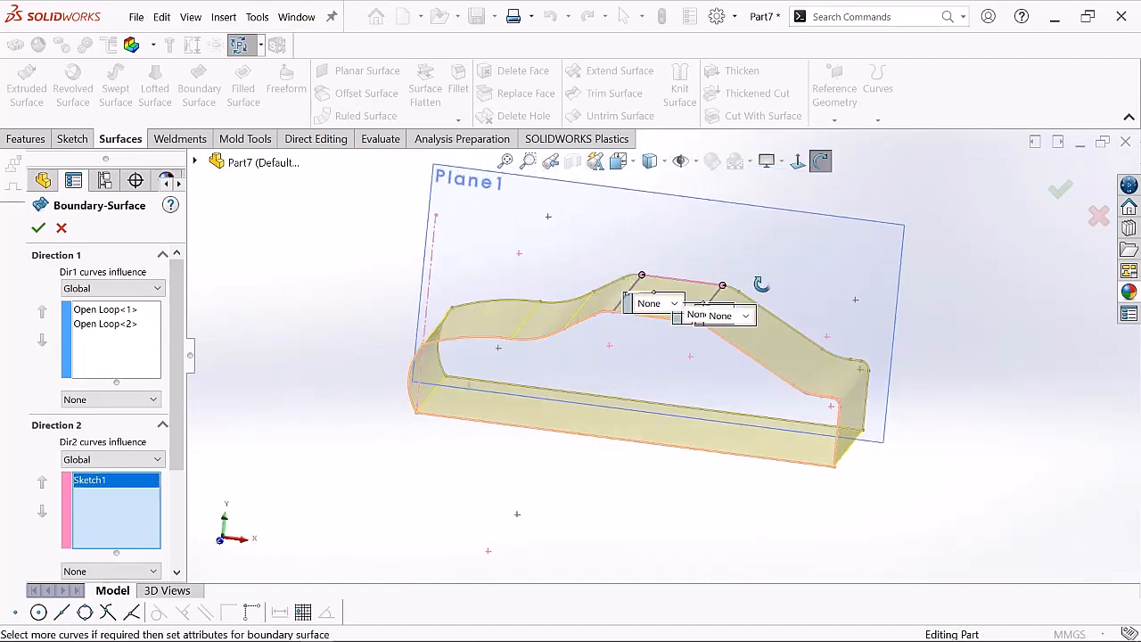
pyautogui.click(38, 229)
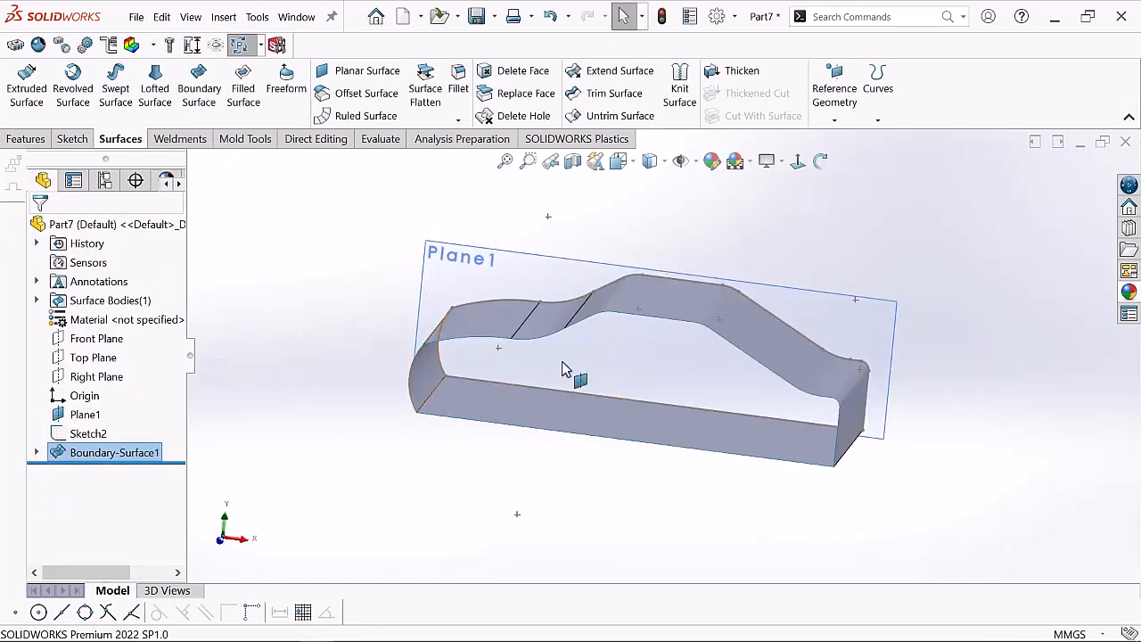
# Start a planar surface and select the open near side's edges from the roof forward along the windshield and hood
pyautogui.scroll(-1, 646, 373)
pyautogui.scroll(2, 663, 361)
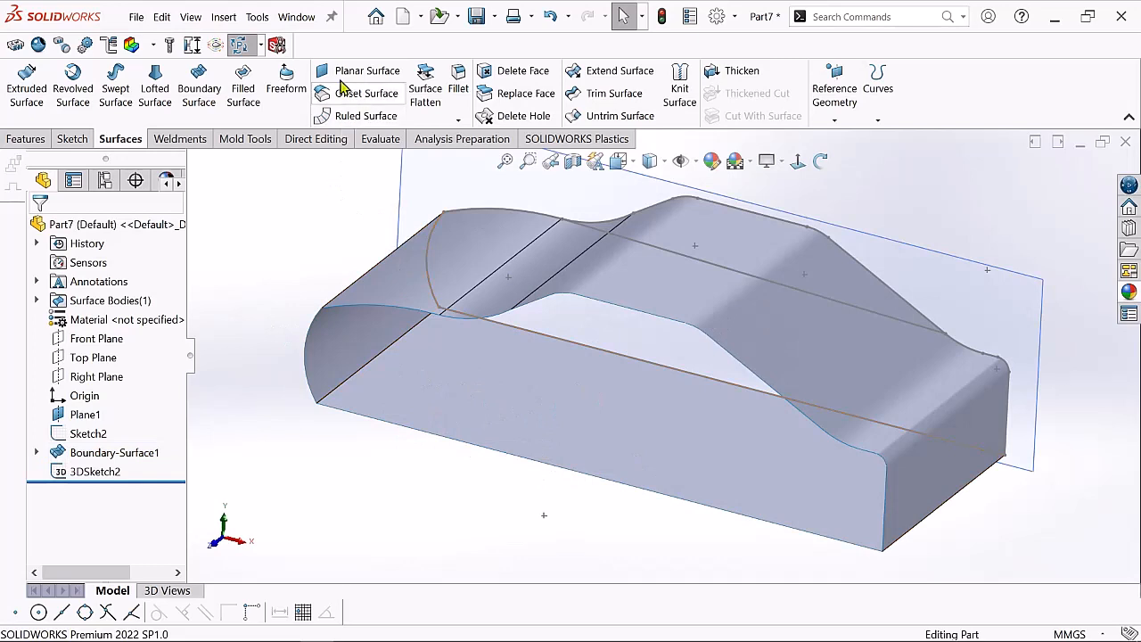
pyautogui.click(352, 72)
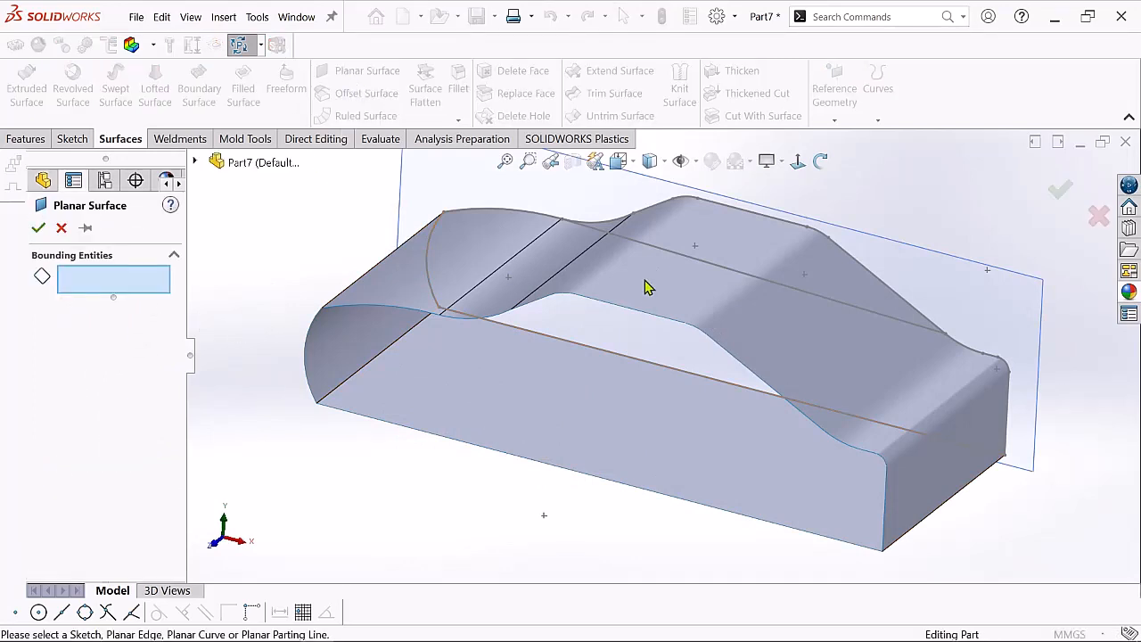
pyautogui.scroll(-1, 626, 346)
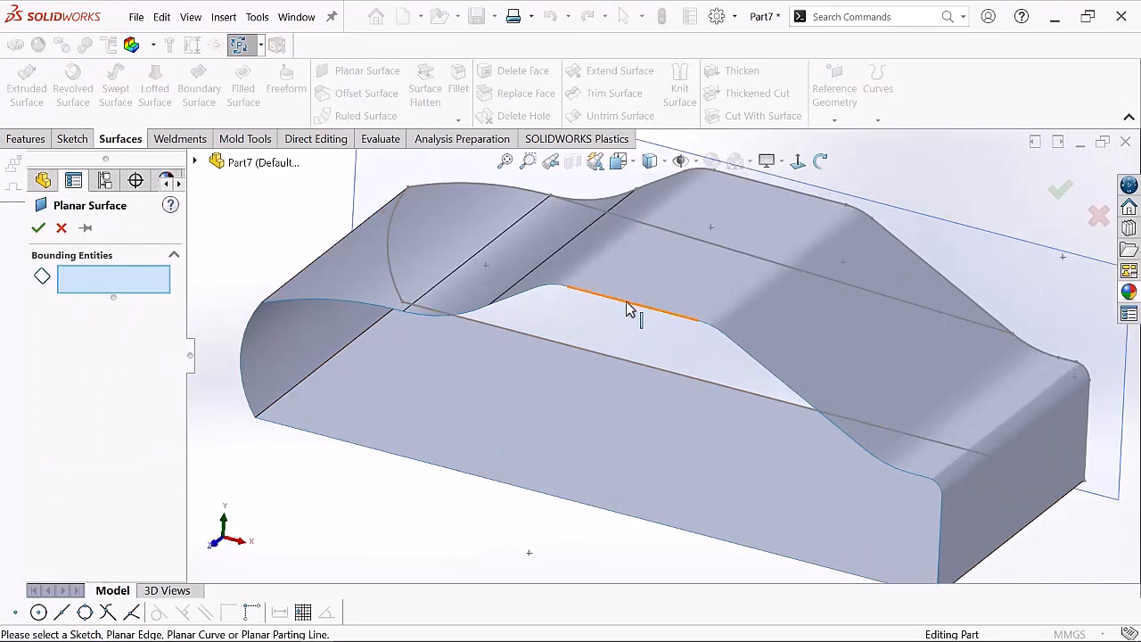
pyautogui.click(629, 309)
pyautogui.click(556, 293)
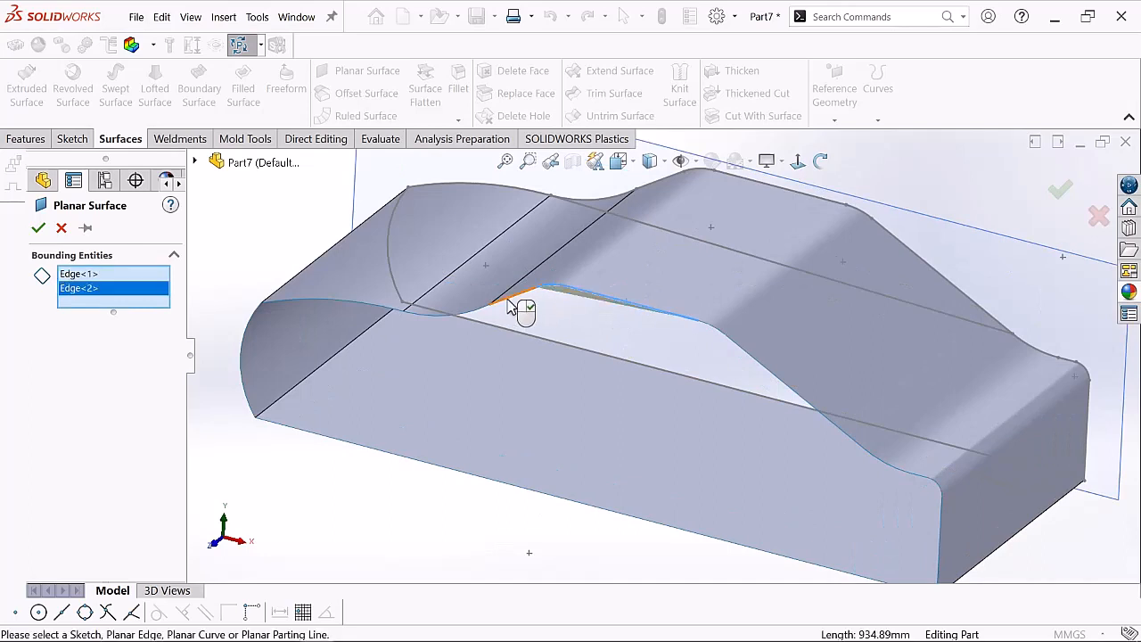
pyautogui.click(522, 309)
pyautogui.scroll(-2, 512, 310)
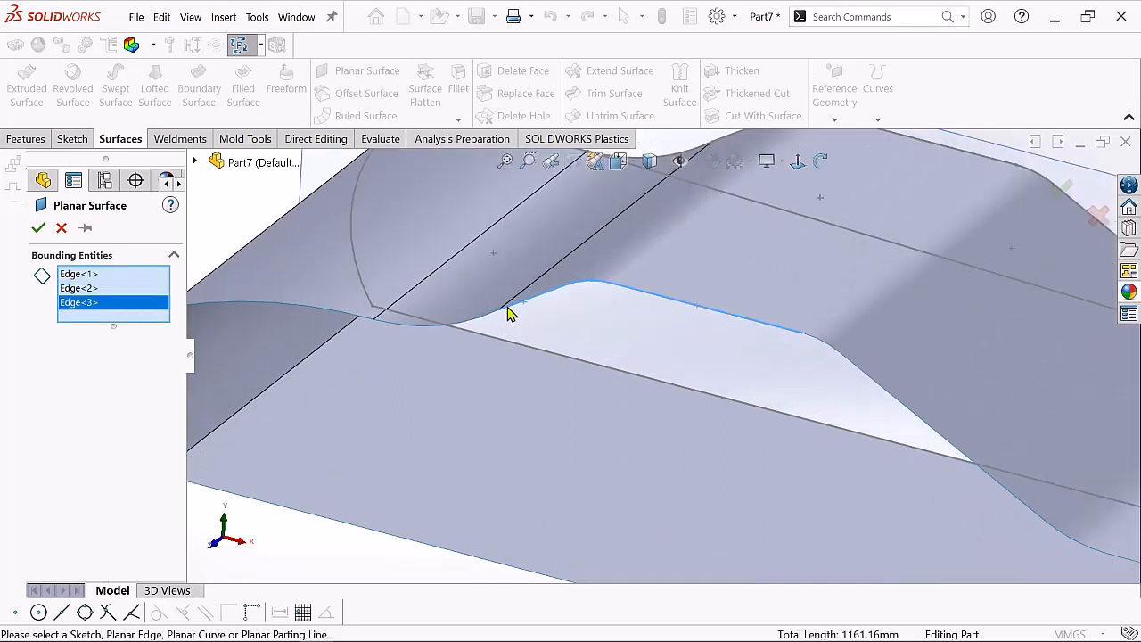
pyautogui.click(459, 323)
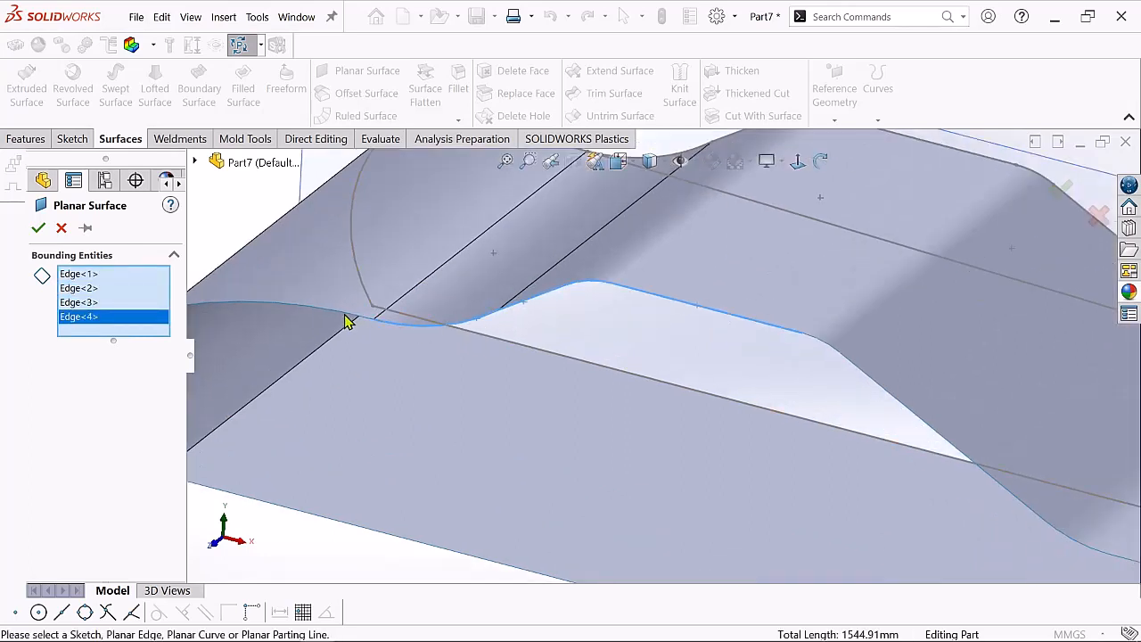
pyautogui.click(341, 319)
pyautogui.scroll(2, 370, 377)
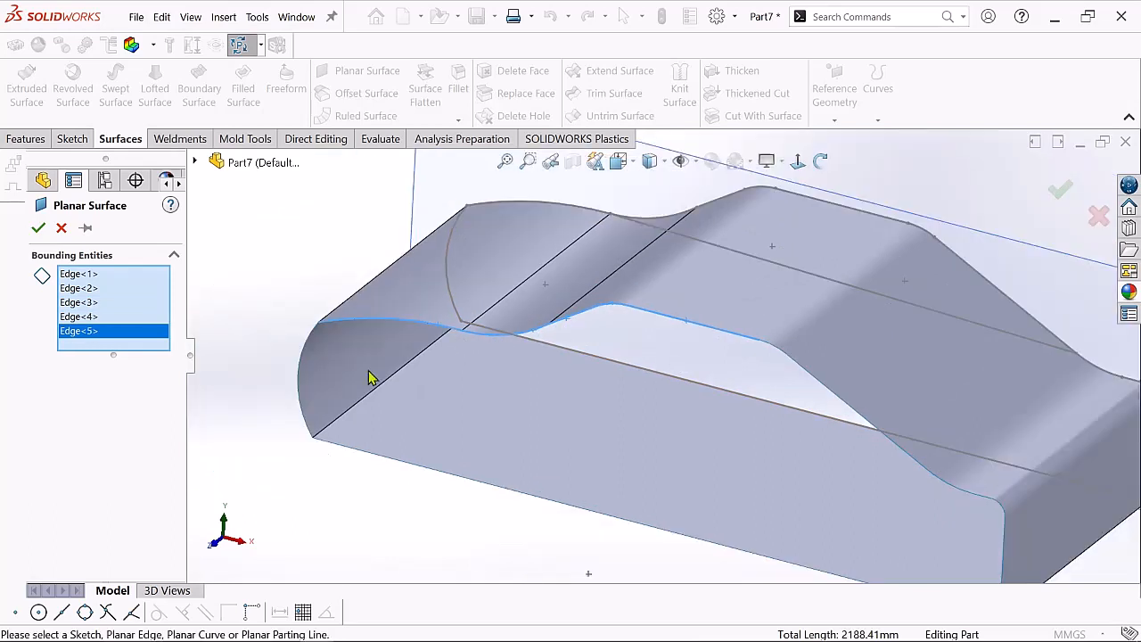
# Add the near side's curved nose edge, long bottom edge and vertical rear edge to the planar surface boundary
pyautogui.click(303, 361)
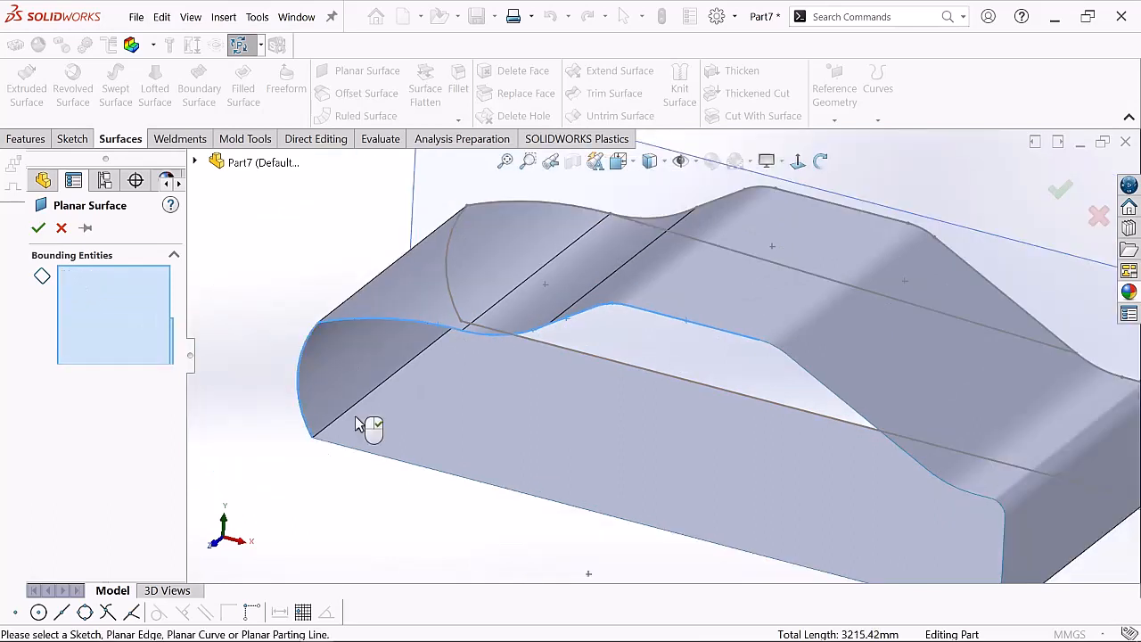
pyautogui.click(403, 463)
pyautogui.scroll(3, 874, 430)
pyautogui.scroll(-2, 856, 481)
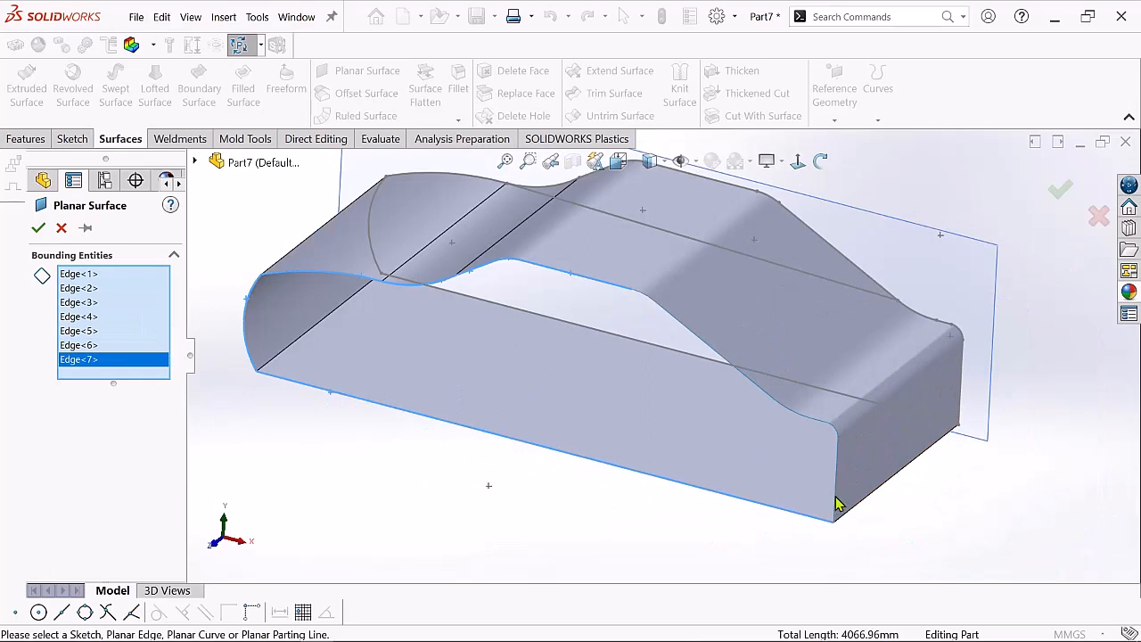
pyautogui.click(836, 499)
# Add the remaining near-side edges from the rear corner up to the roof and create the planar surface closing that side
pyautogui.scroll(-2, 847, 468)
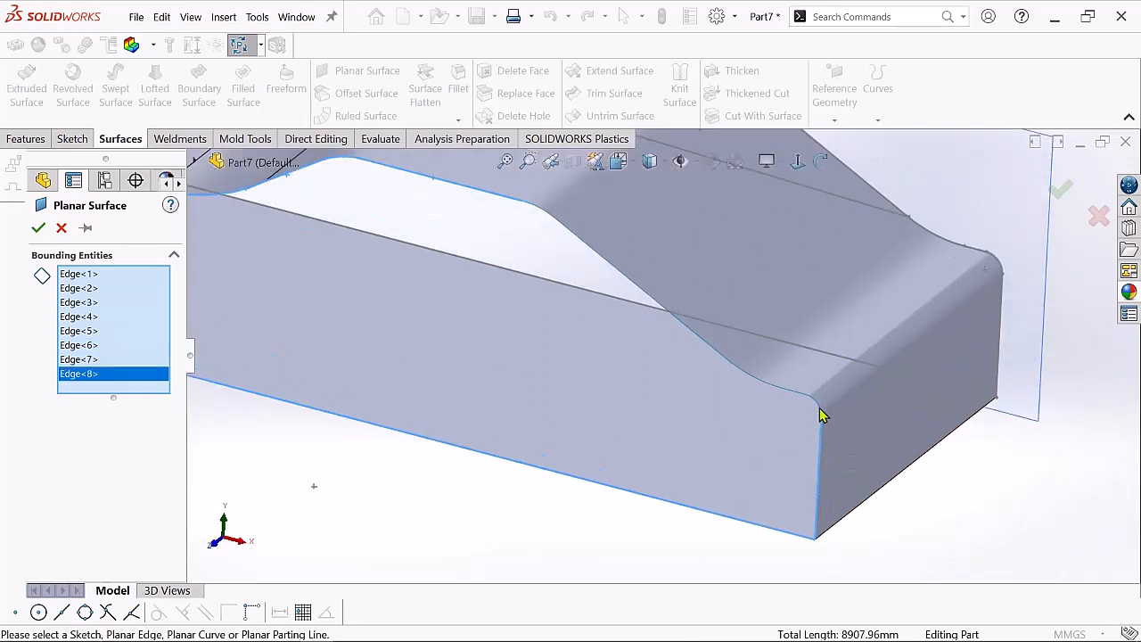
pyautogui.click(792, 395)
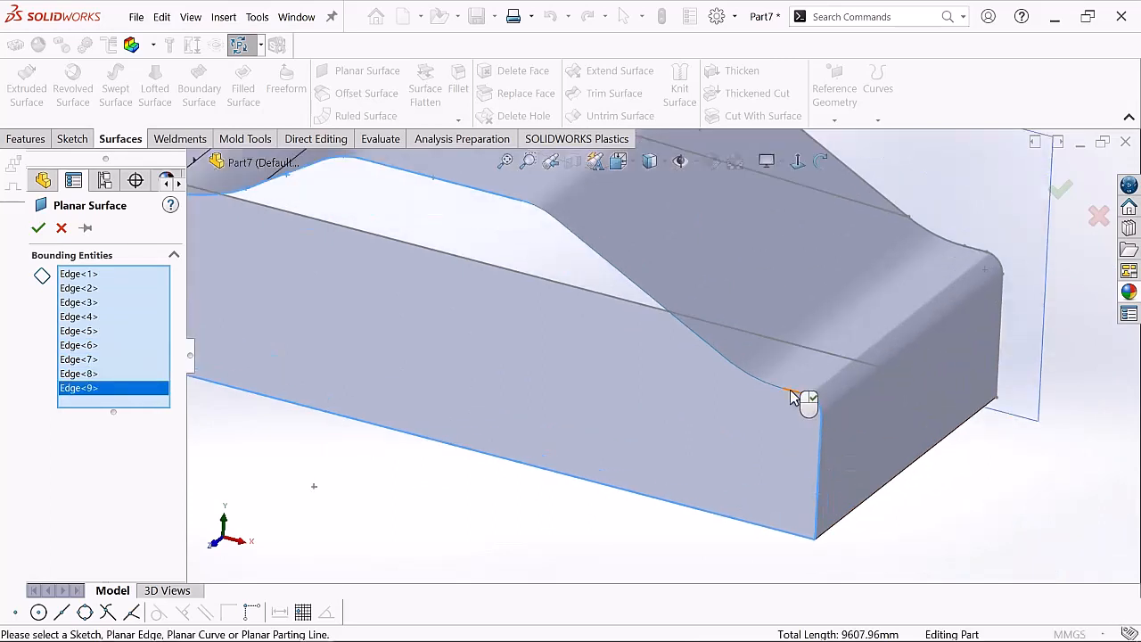
pyautogui.click(772, 389)
pyautogui.click(764, 387)
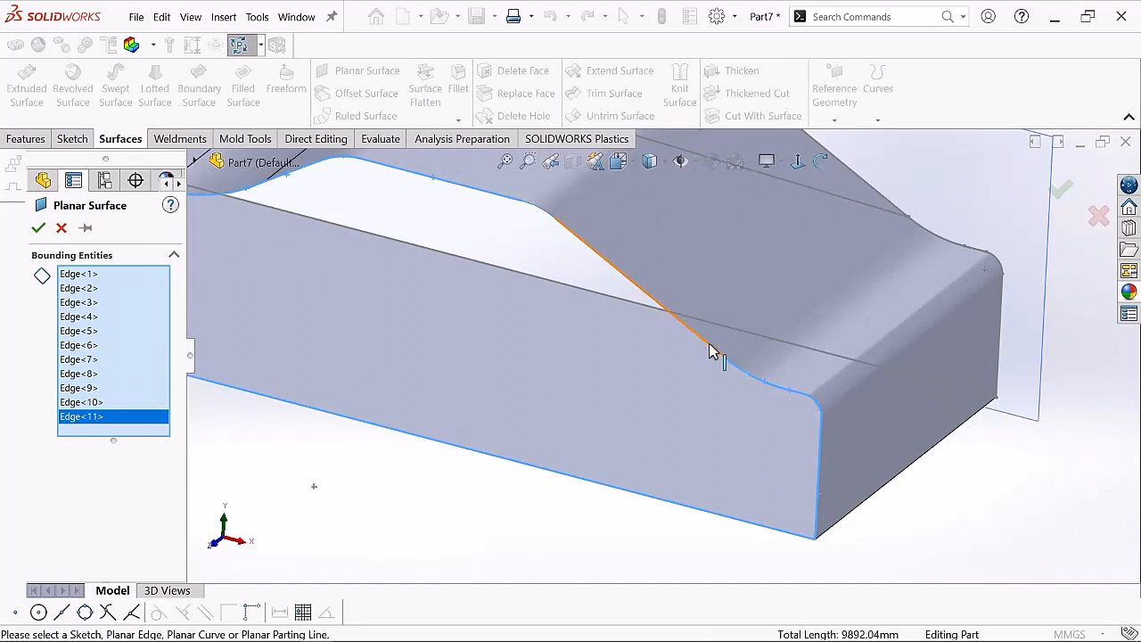
pyautogui.click(711, 350)
pyautogui.click(539, 215)
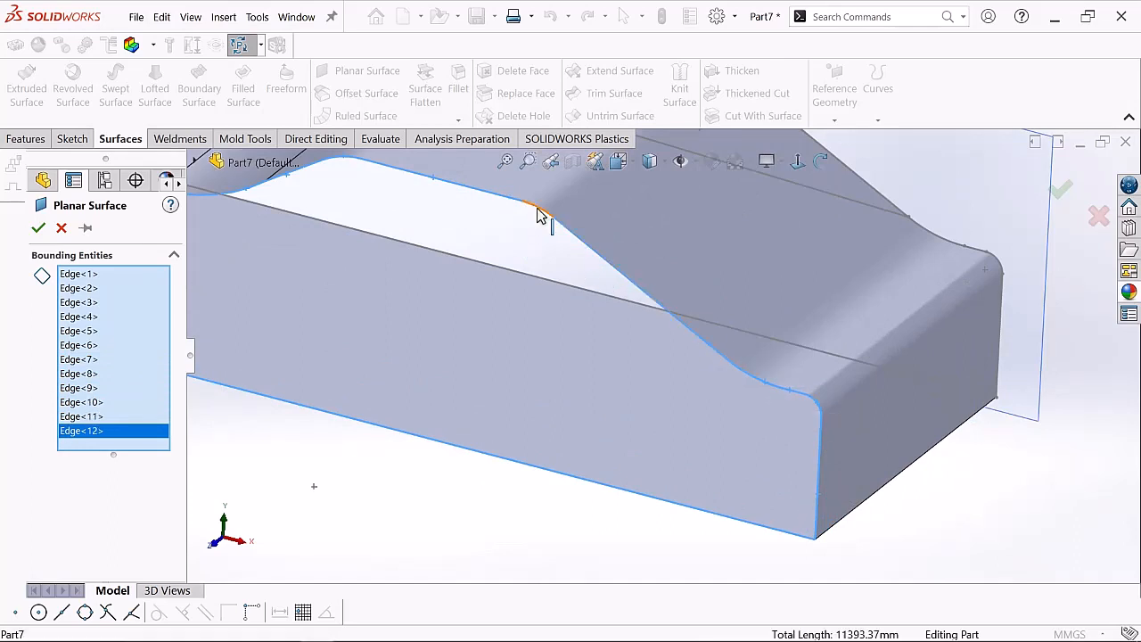
pyautogui.moveTo(527, 282); pyautogui.dragTo(441, 359, button='middle')
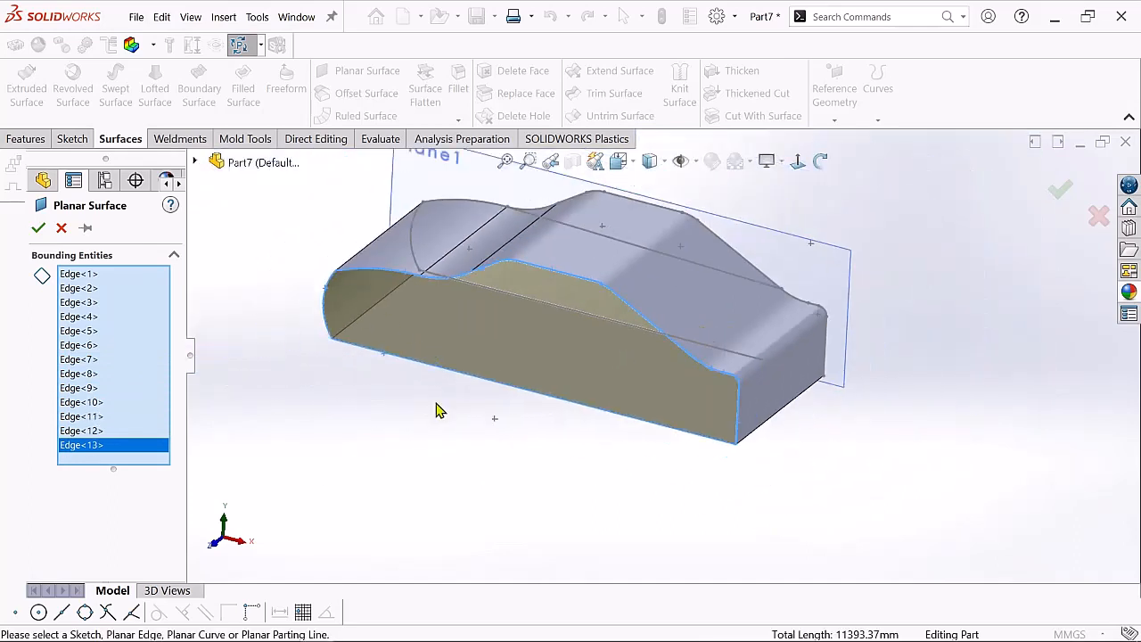
pyautogui.click(38, 230)
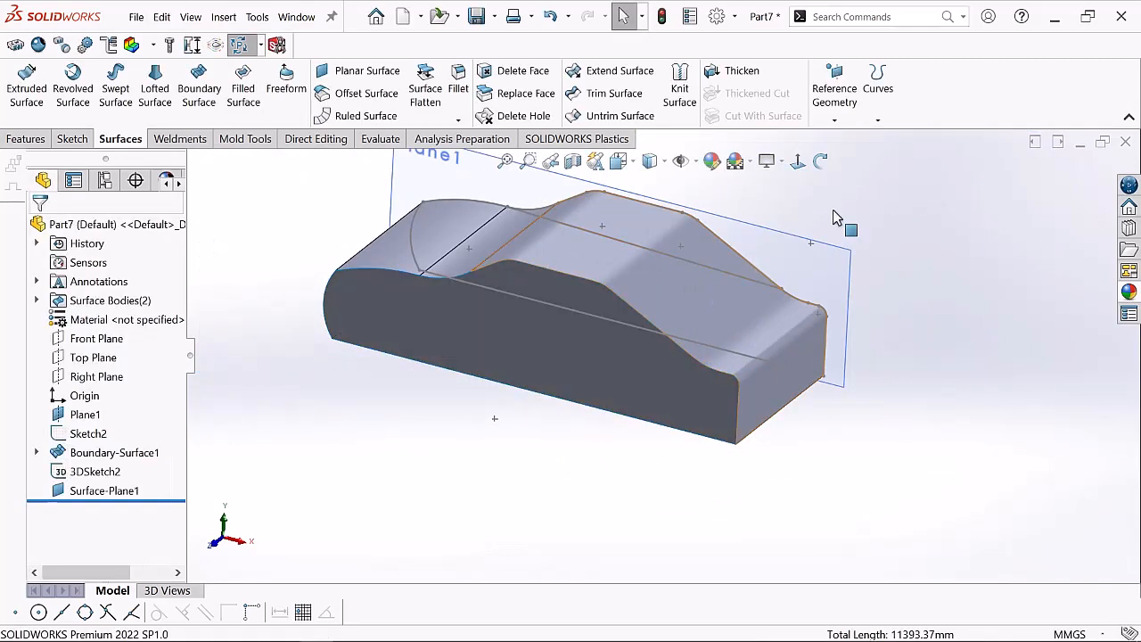
pyautogui.scroll(3, 833, 212)
pyautogui.click(825, 170)
pyautogui.moveTo(826, 221); pyautogui.dragTo(774, 277)
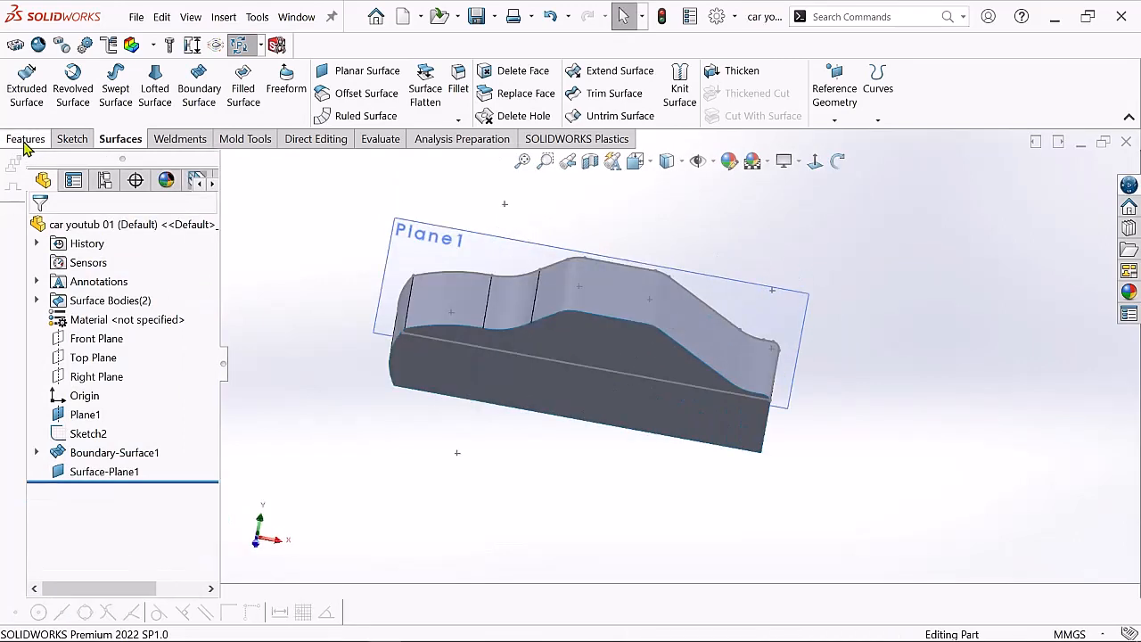
# Start a reference plane parallel to the Front Plane and set its offset distance to 1015 mm
pyautogui.click(25, 140)
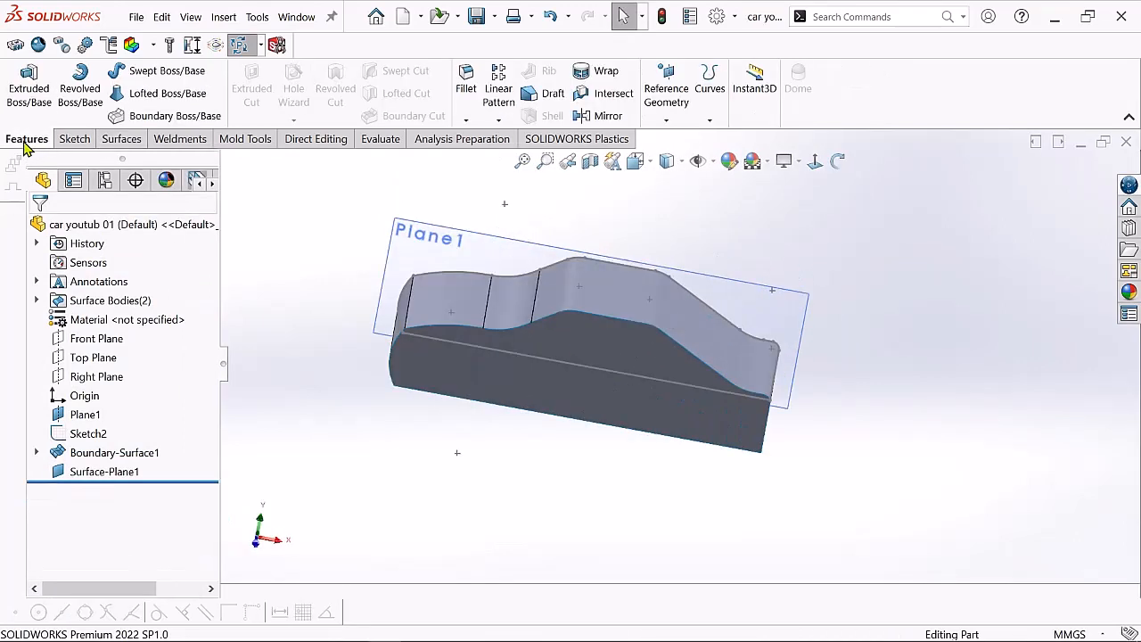
pyautogui.click(673, 121)
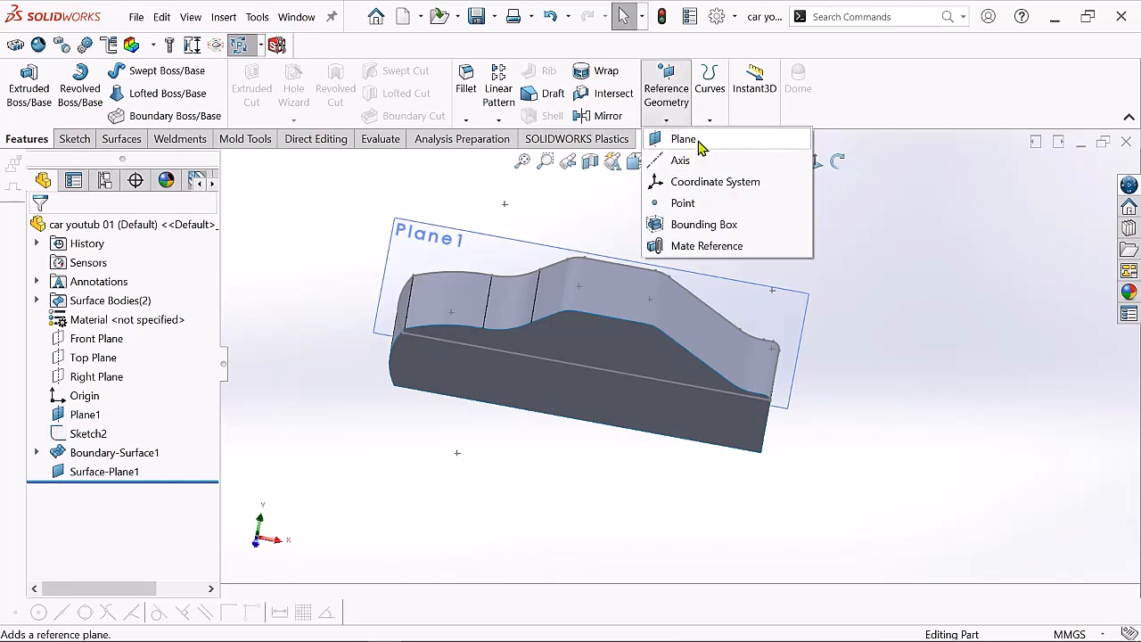
pyautogui.click(683, 139)
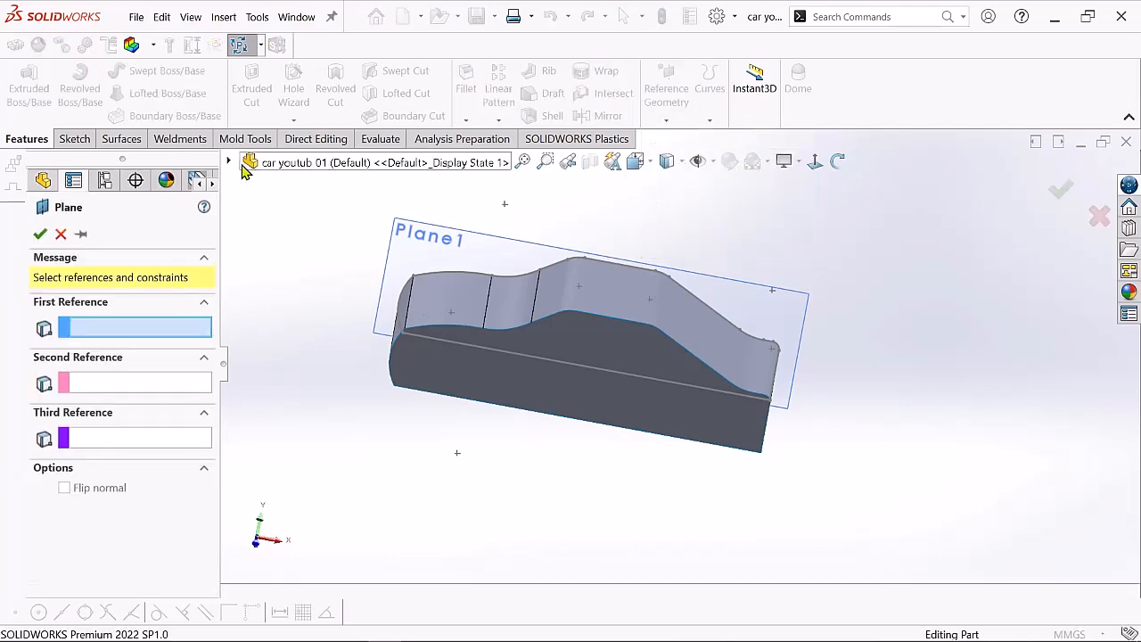
pyautogui.click(230, 162)
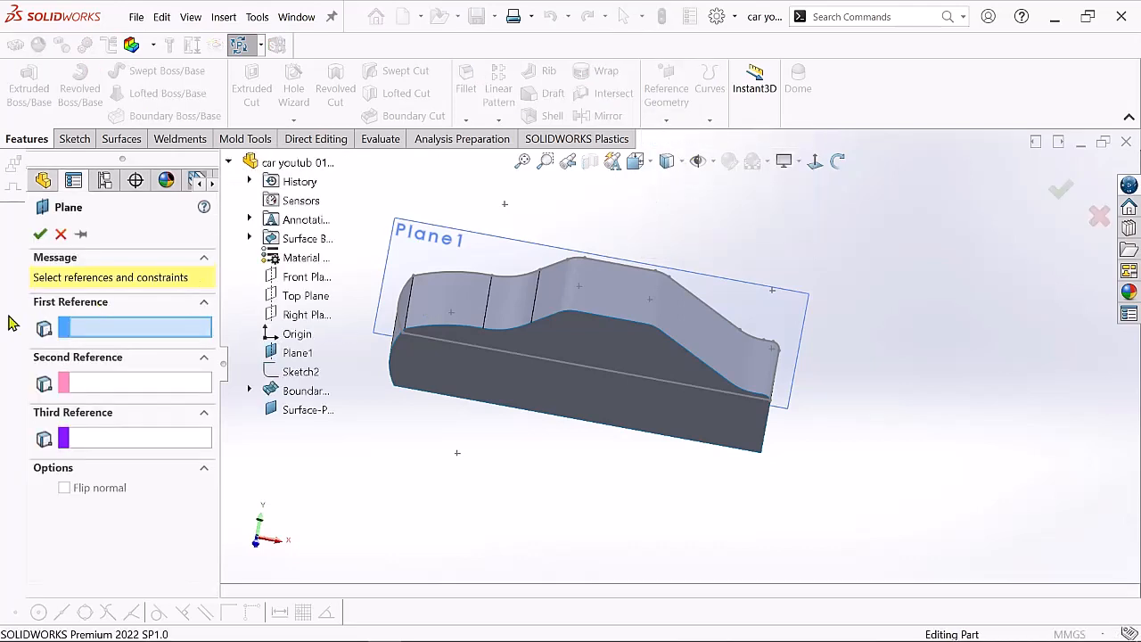
pyautogui.click(303, 282)
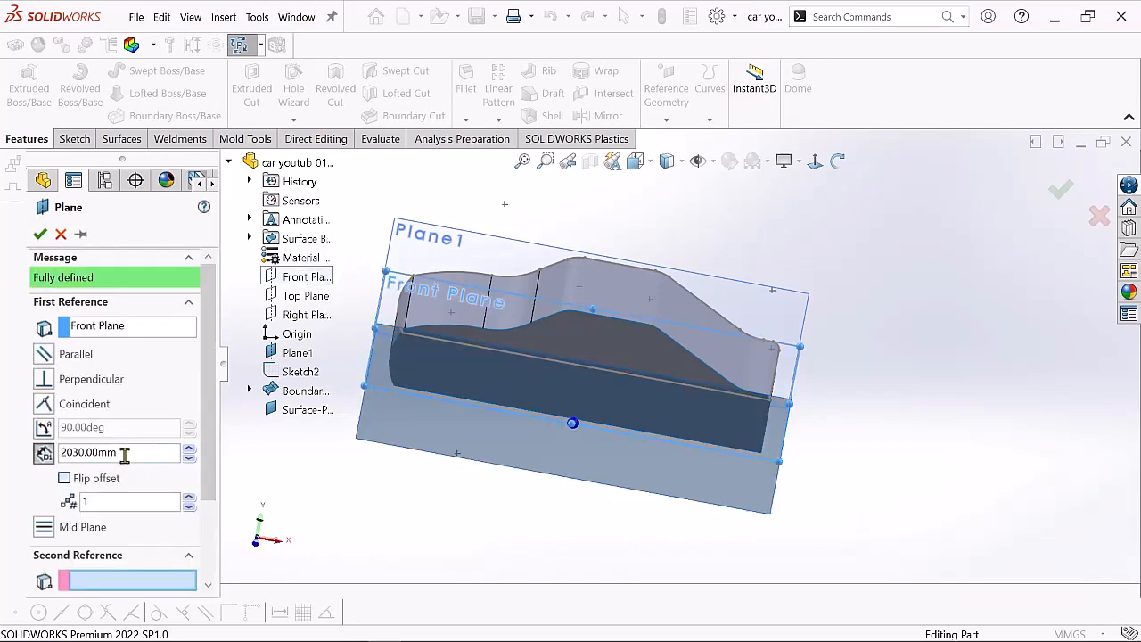
pyautogui.doubleClick(112, 452)
pyautogui.press('BackSpace')
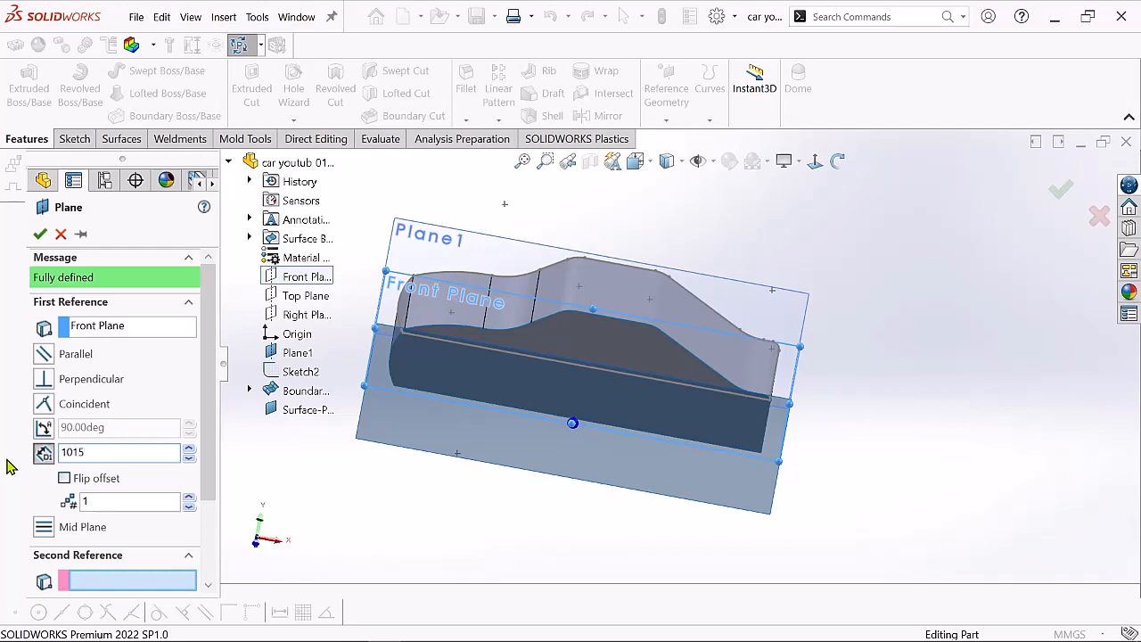
pyautogui.write('1015')
pyautogui.press('Return')
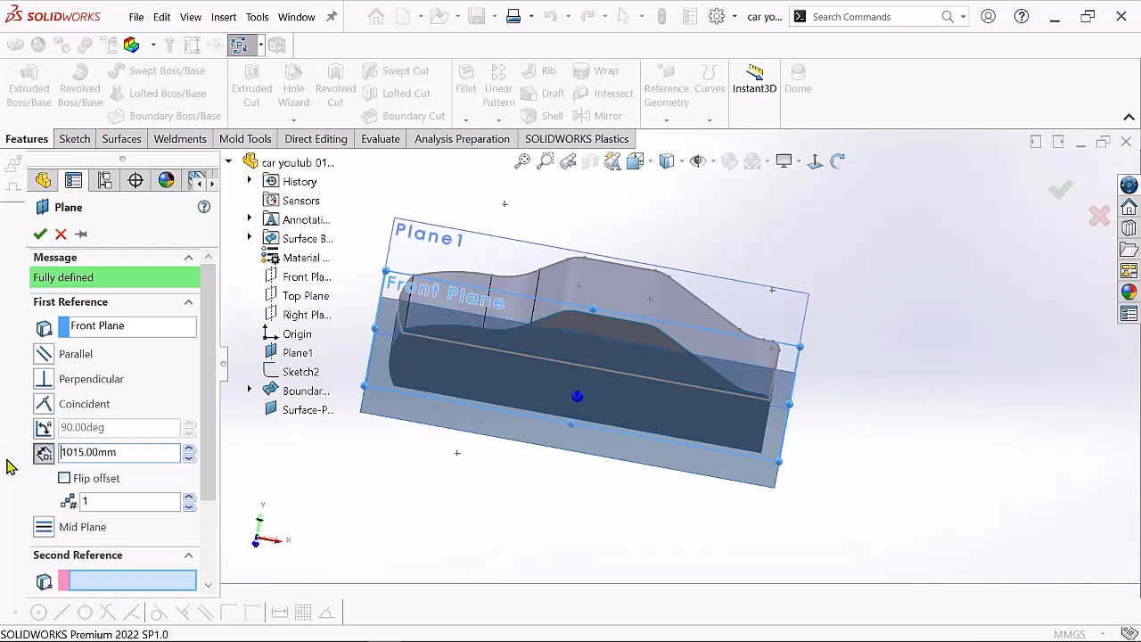
# Flip the plane's offset so it lies midway between the two car side profiles, and create the plane
pyautogui.click(841, 165)
pyautogui.moveTo(831, 283); pyautogui.dragTo(742, 285)
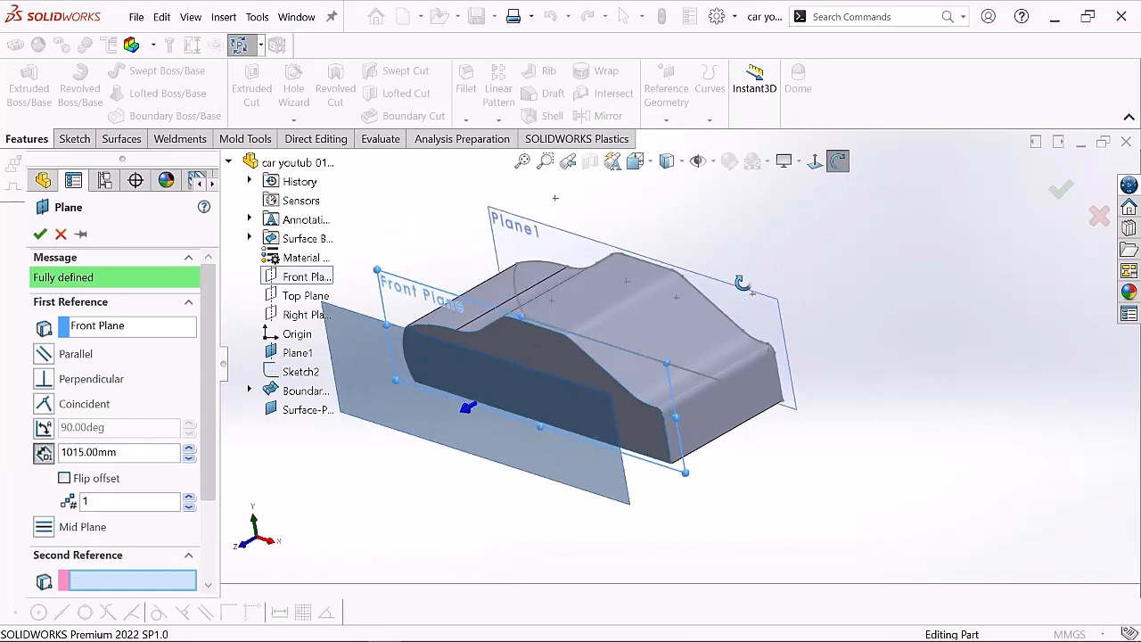
pyautogui.click(64, 479)
pyautogui.moveTo(370, 371)
pyautogui.mouseDown()
pyautogui.moveTo(451, 394)
pyautogui.moveTo(443, 422)
pyautogui.moveTo(353, 383)
pyautogui.mouseUp()
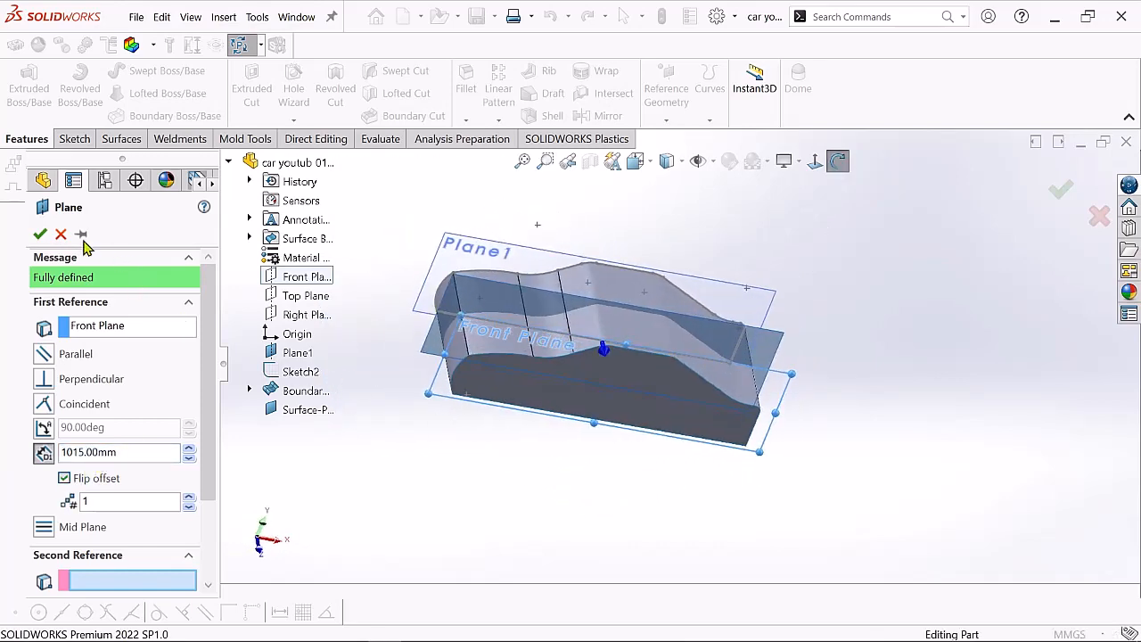
pyautogui.click(41, 236)
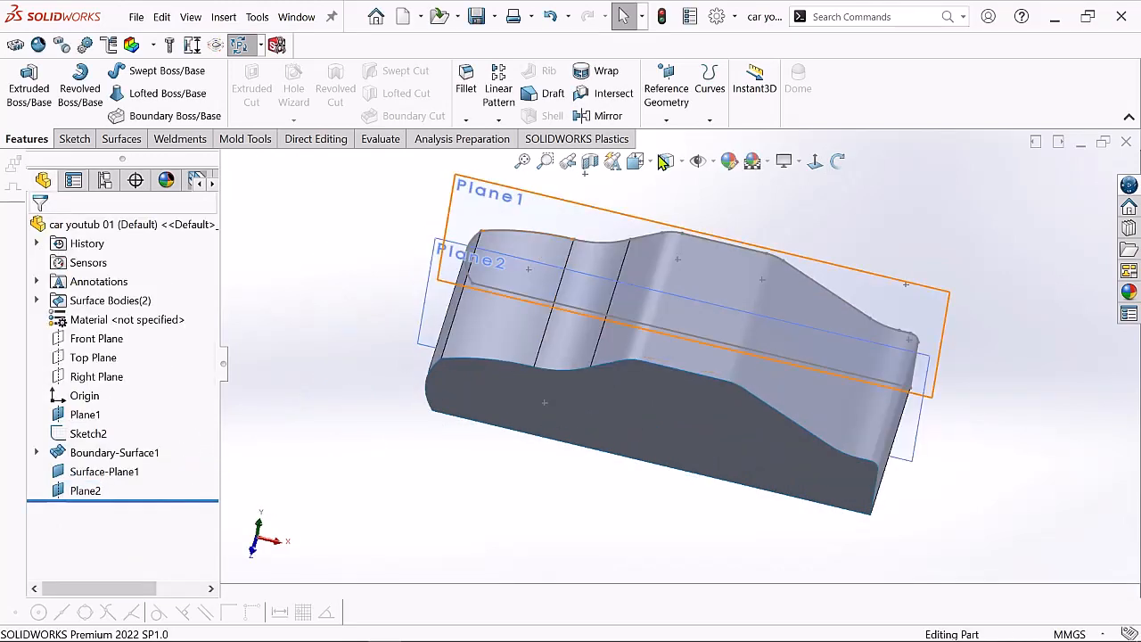
# Mirror the near side's planar surface body, Surface-Plane1, about Plane2 to close the far side of the car
pyautogui.click(604, 117)
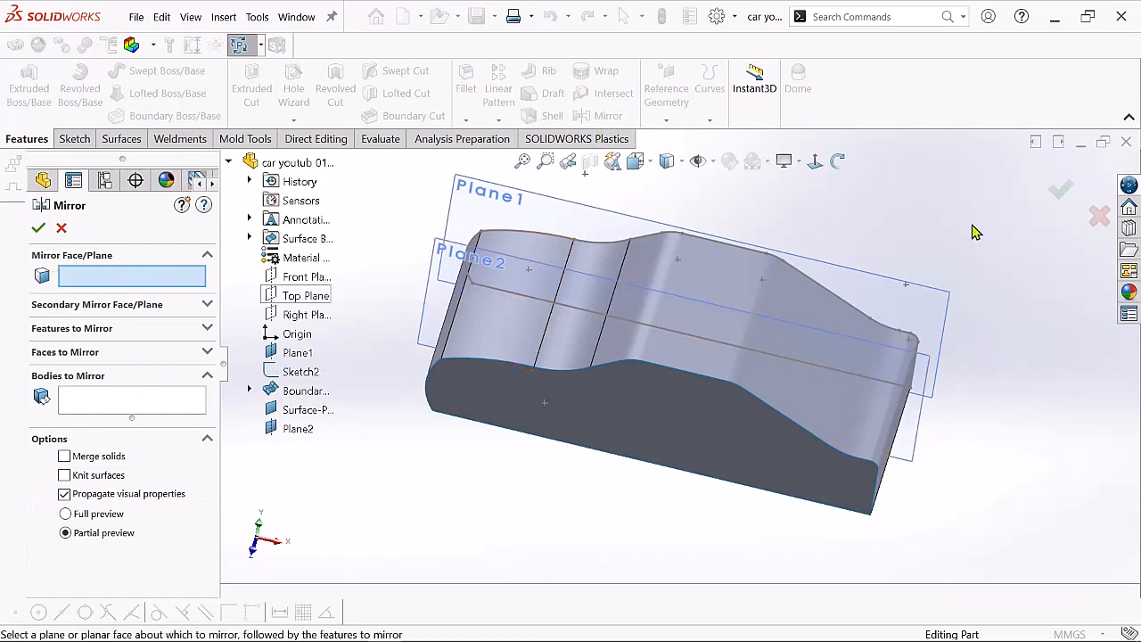
pyautogui.click(836, 161)
pyautogui.moveTo(871, 241); pyautogui.dragTo(884, 255)
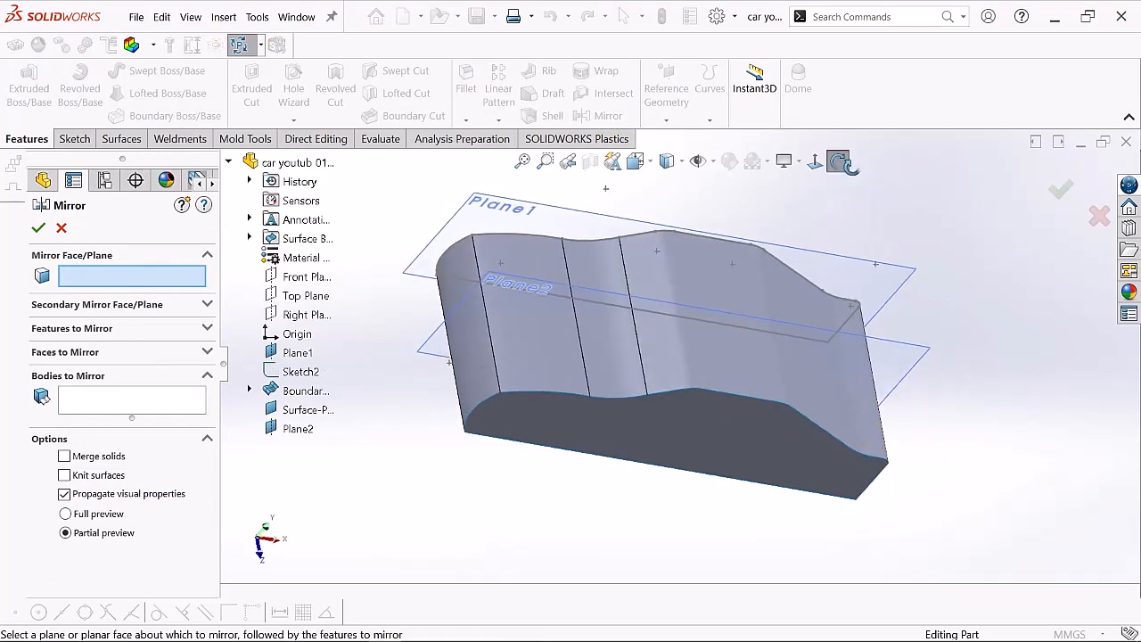
pyautogui.click(843, 162)
pyautogui.click(902, 380)
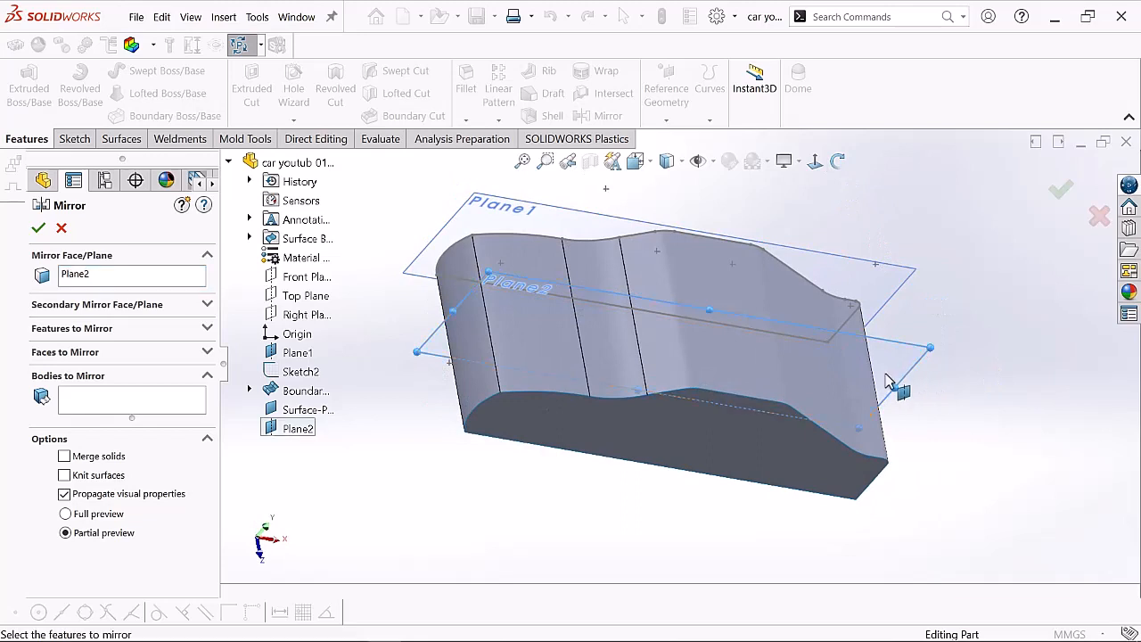
pyautogui.click(106, 407)
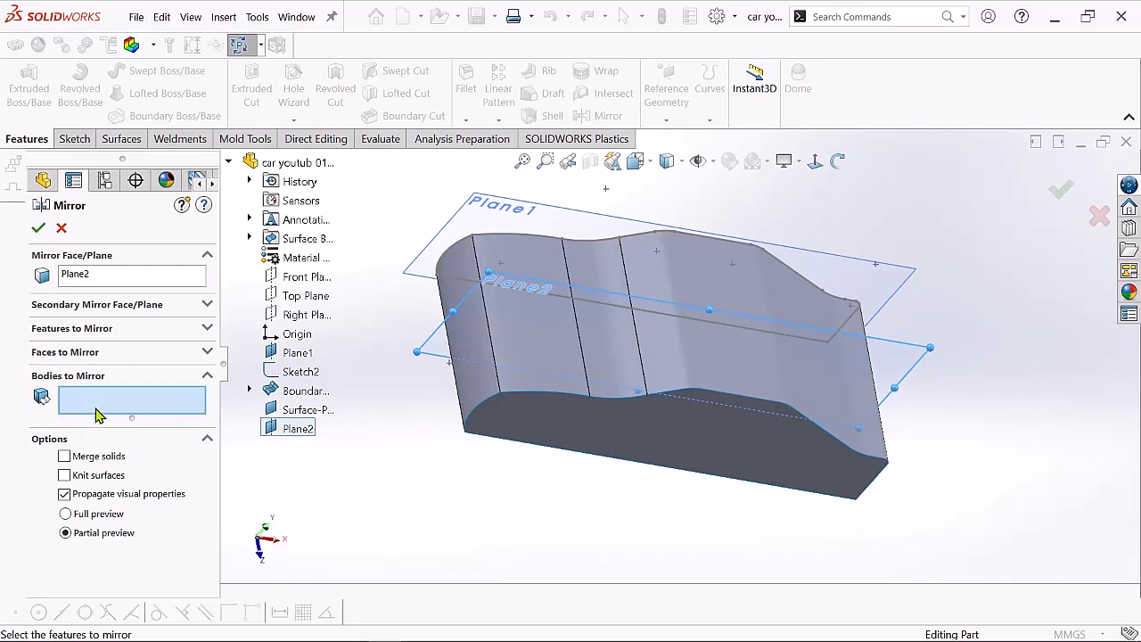
pyautogui.click(694, 436)
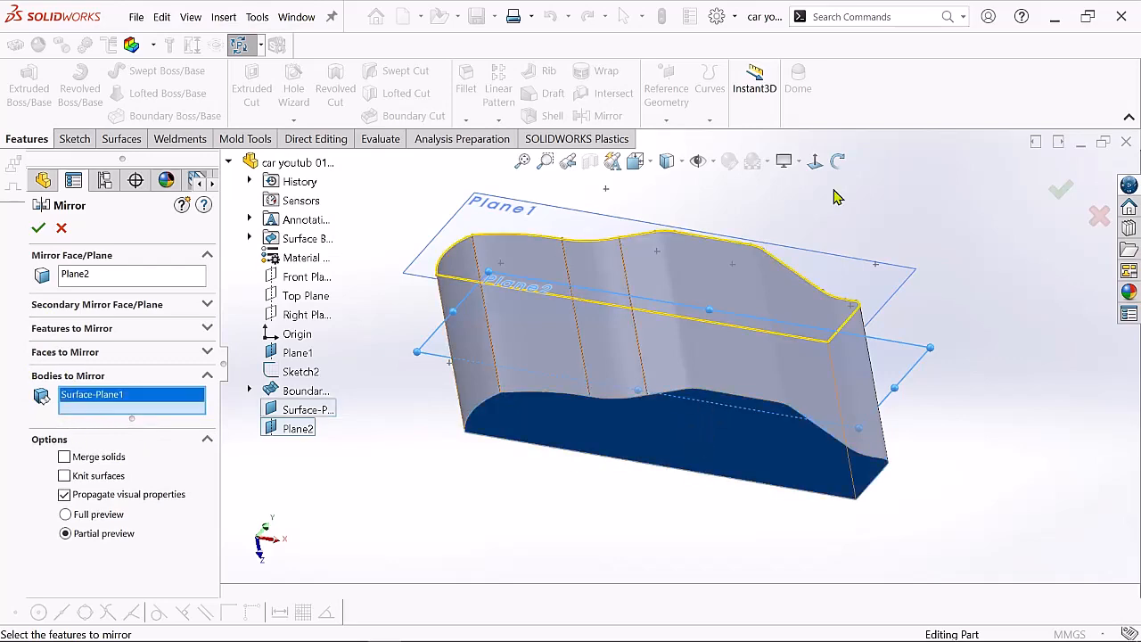
pyautogui.click(837, 160)
pyautogui.moveTo(834, 191); pyautogui.dragTo(758, 239)
pyautogui.click(40, 230)
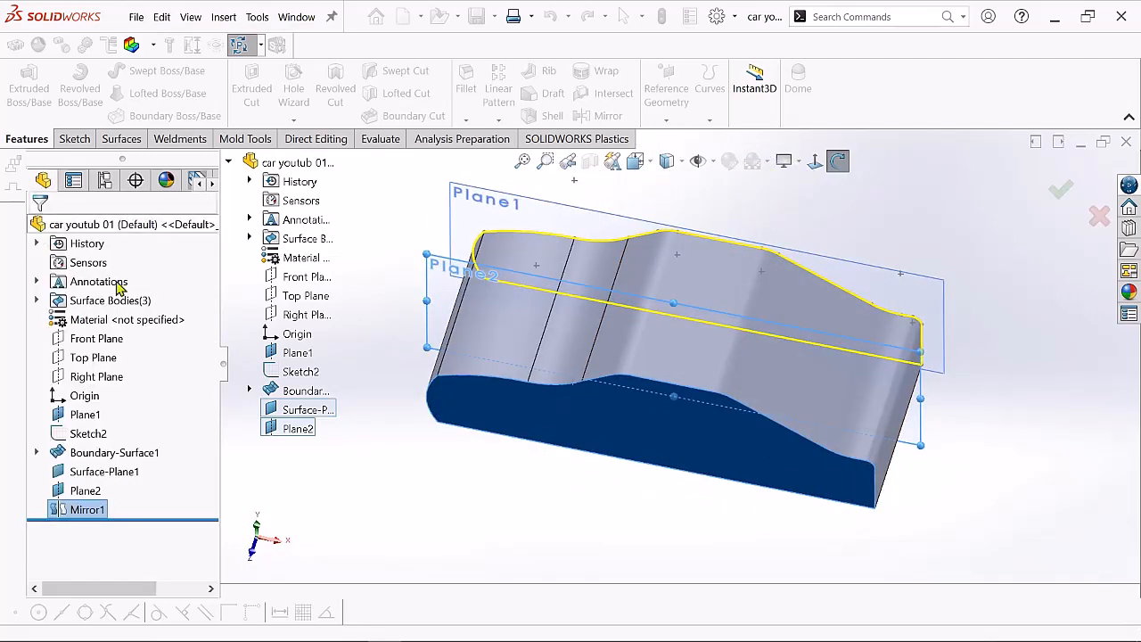
# Thicken the near side's planar surface, Surface-Plane1, on both sides with a thickness of 2 mm
pyautogui.click(837, 160)
pyautogui.moveTo(892, 232); pyautogui.dragTo(811, 322)
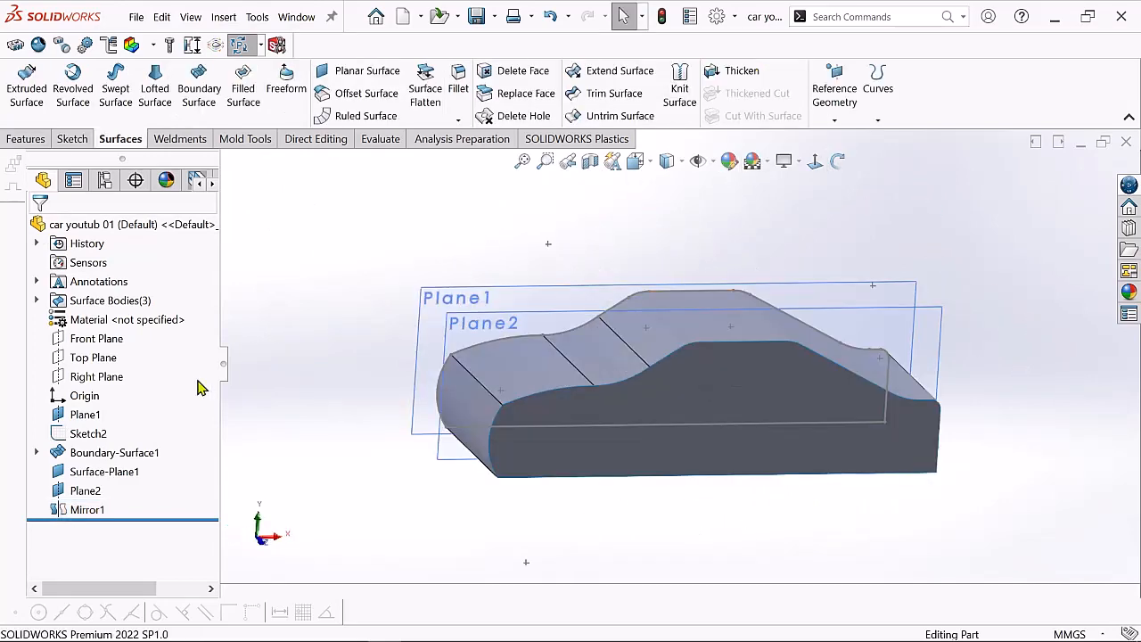
pyautogui.click(753, 76)
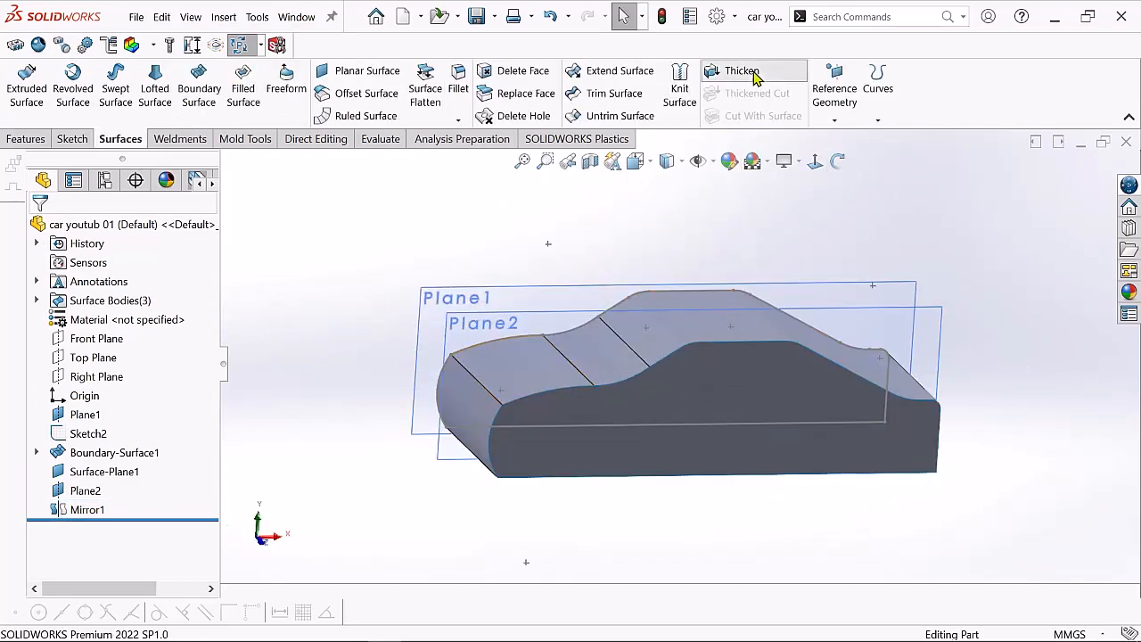
pyautogui.click(686, 411)
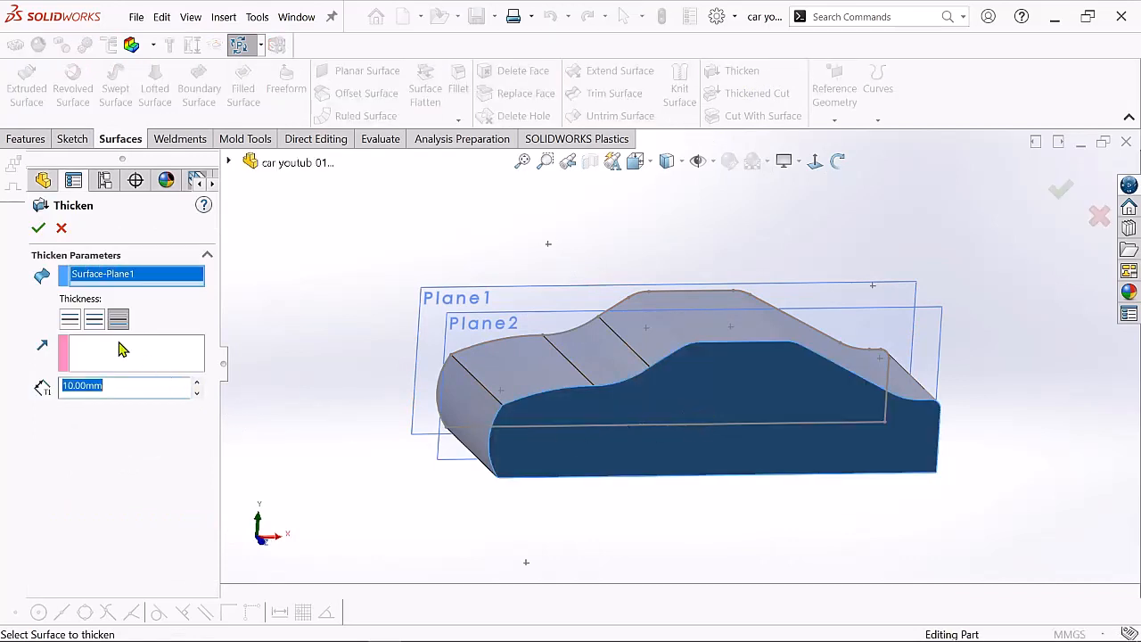
pyautogui.click(95, 323)
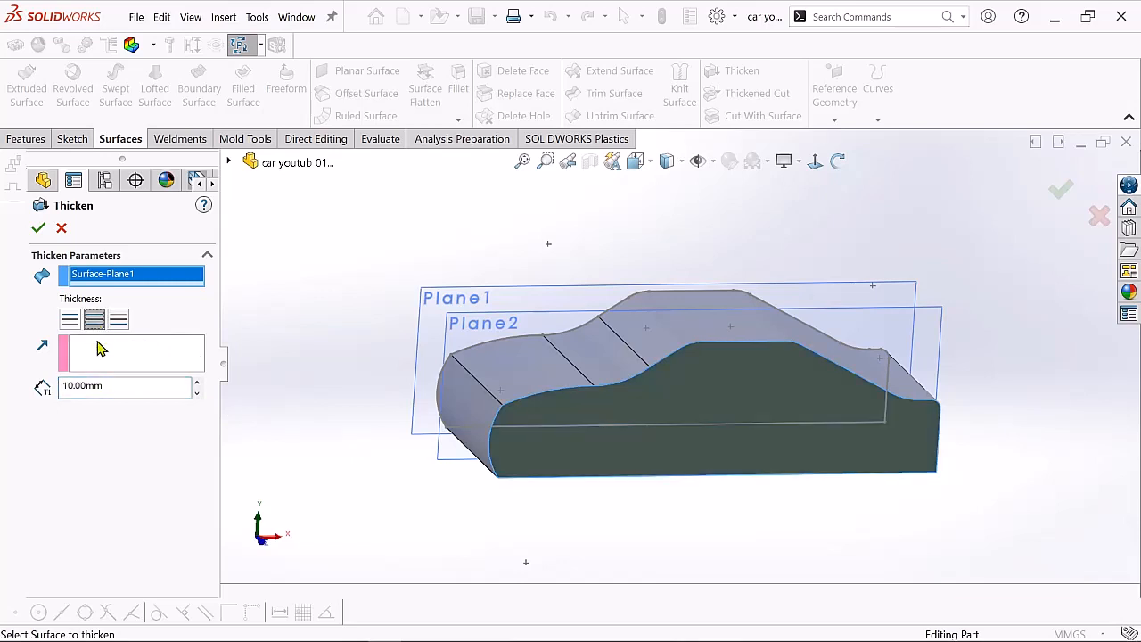
pyautogui.doubleClick(96, 387)
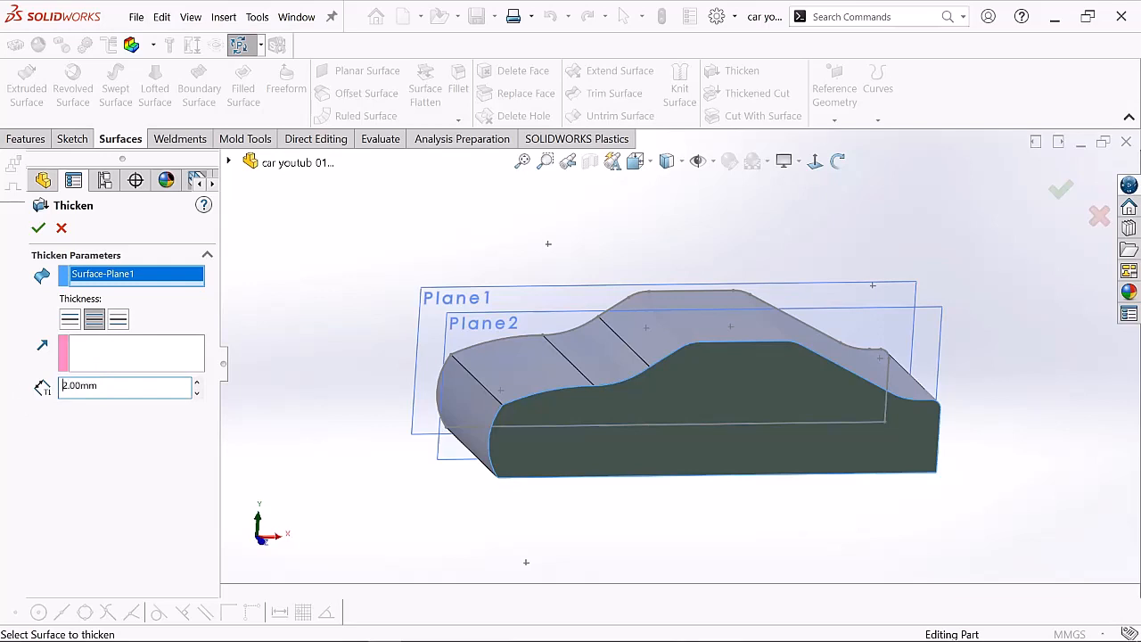
pyautogui.moveTo(288, 433); pyautogui.dragTo(294, 426)
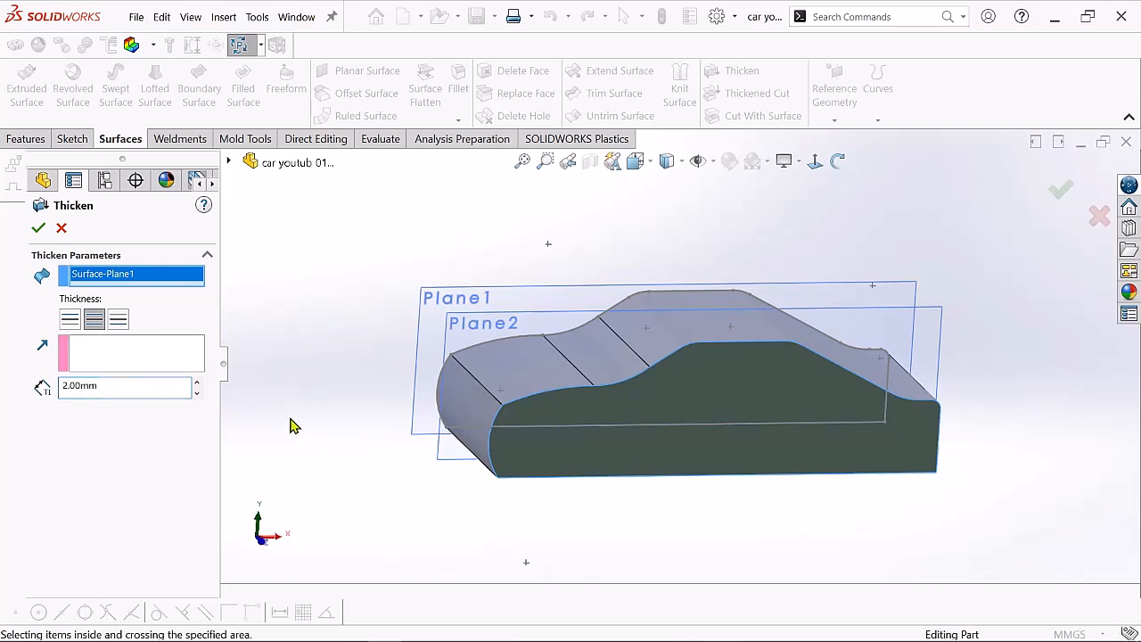
pyautogui.click(38, 228)
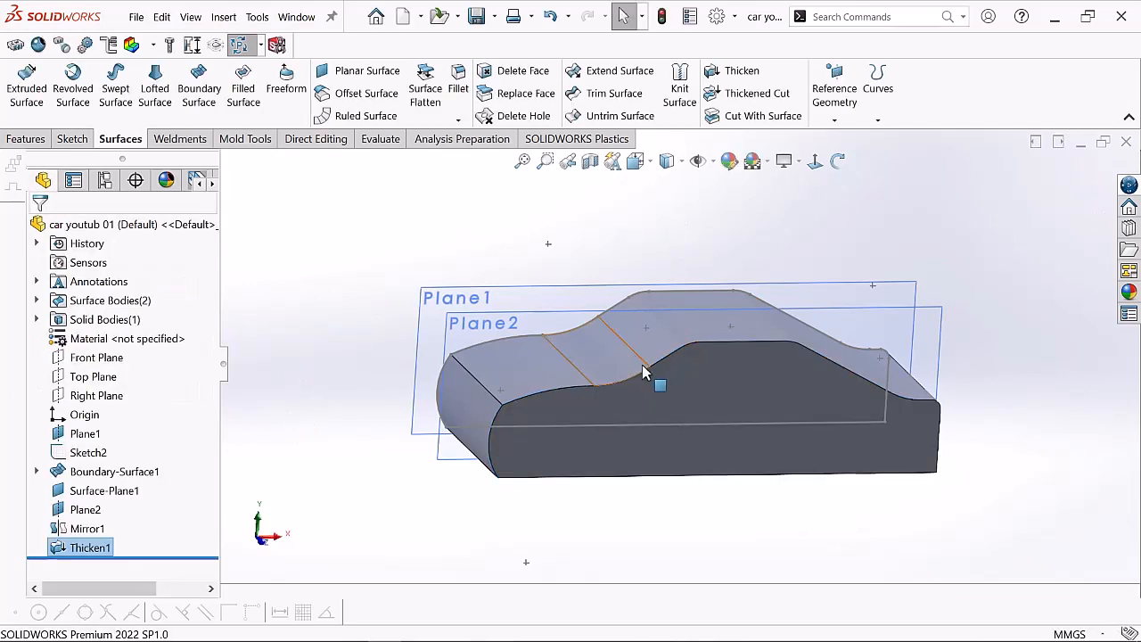
# Thicken Boundary-Surface1, the car's outer skin, by 2 mm on both sides with the result merged
pyautogui.click(691, 330)
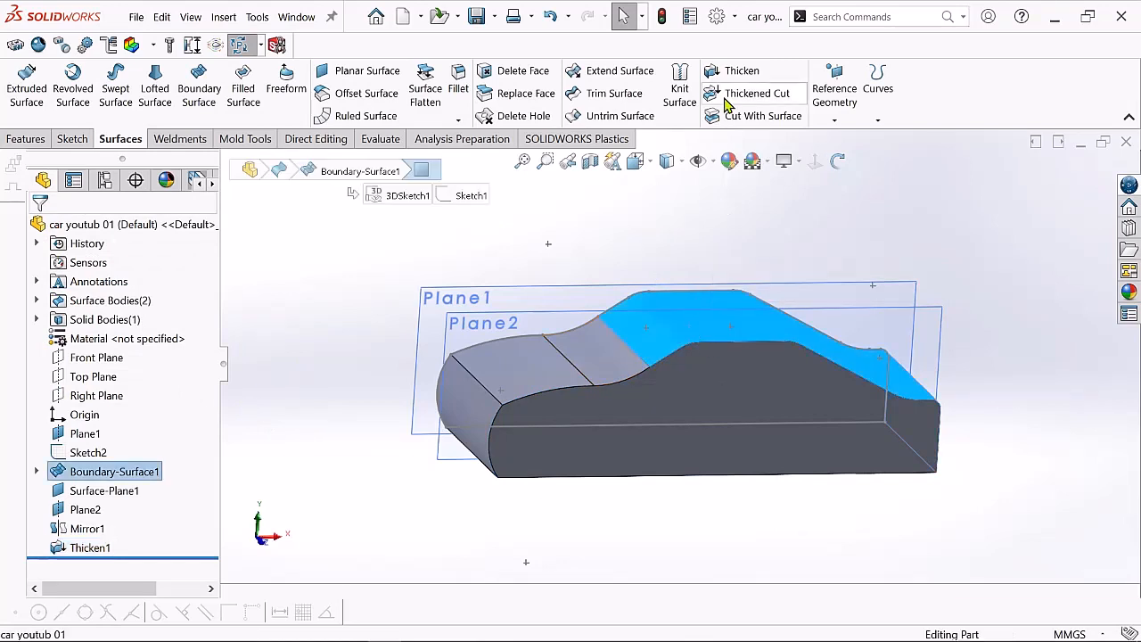
pyautogui.click(740, 71)
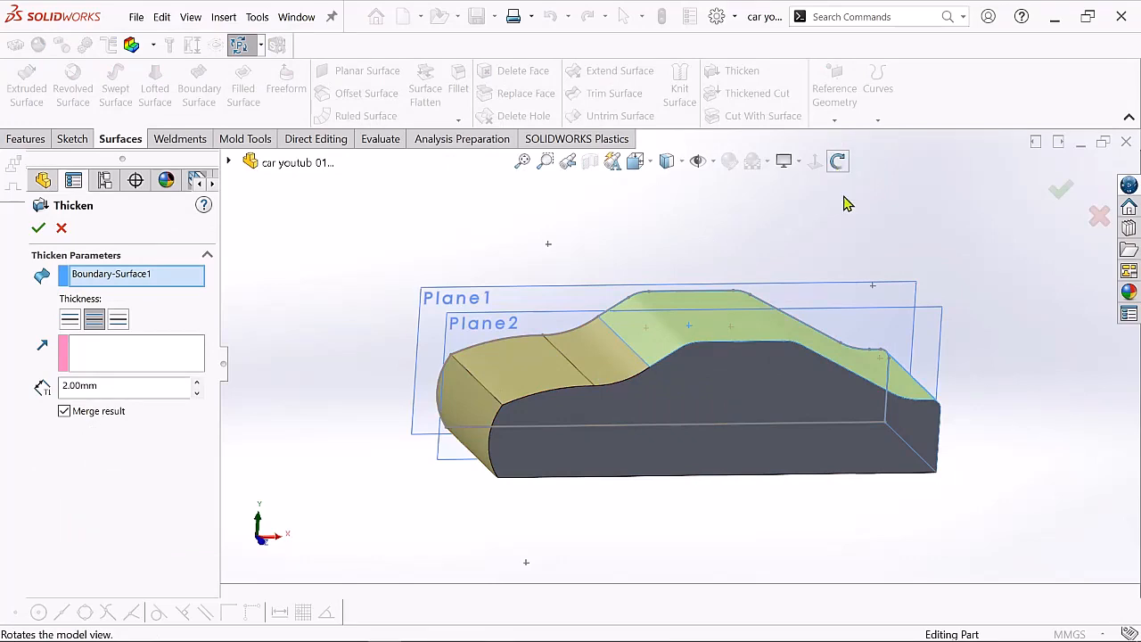
pyautogui.click(838, 162)
pyautogui.moveTo(846, 203); pyautogui.dragTo(793, 254)
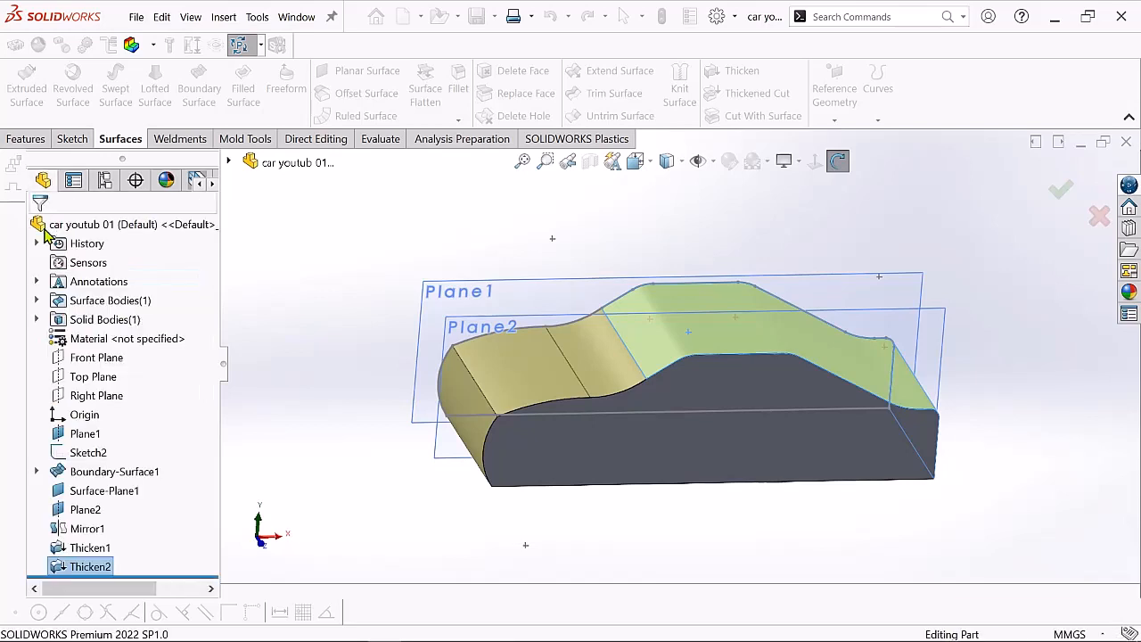
# Thicken the mirrored far-side surface by 2 mm on both sides and merge it with the body
pyautogui.click(838, 161)
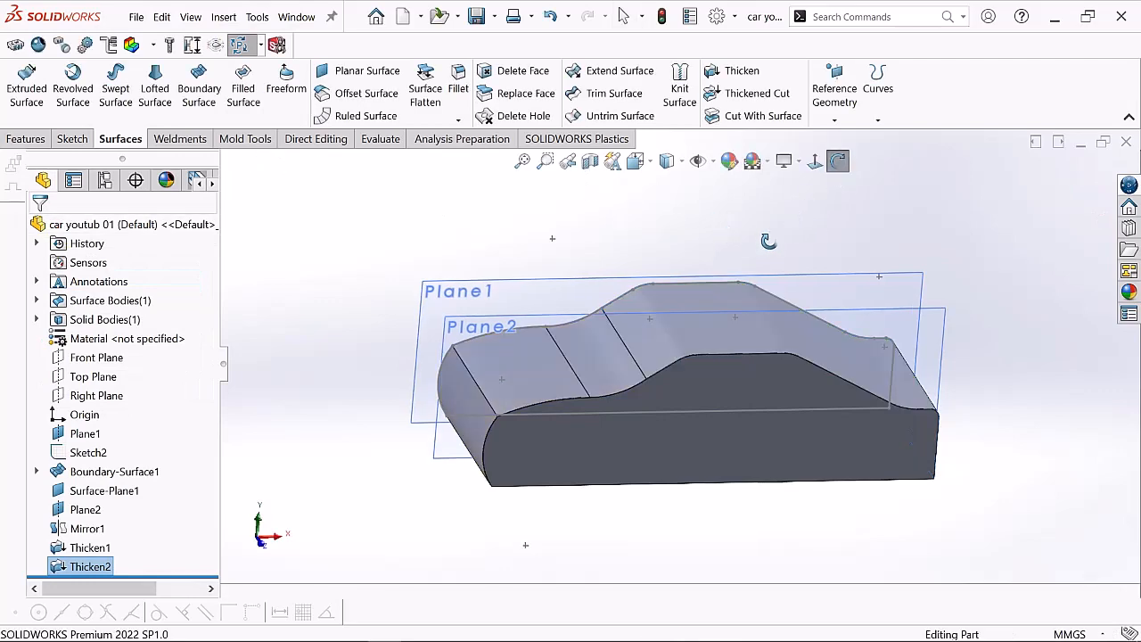
pyautogui.moveTo(799, 217); pyautogui.dragTo(824, 239)
pyautogui.click(838, 161)
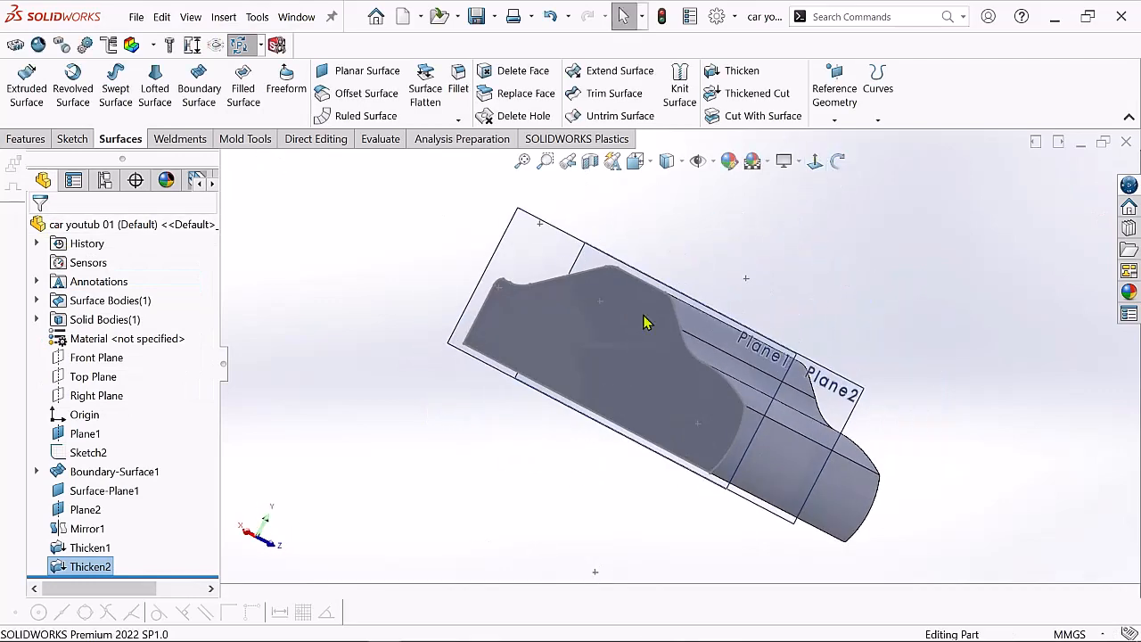
pyautogui.click(623, 363)
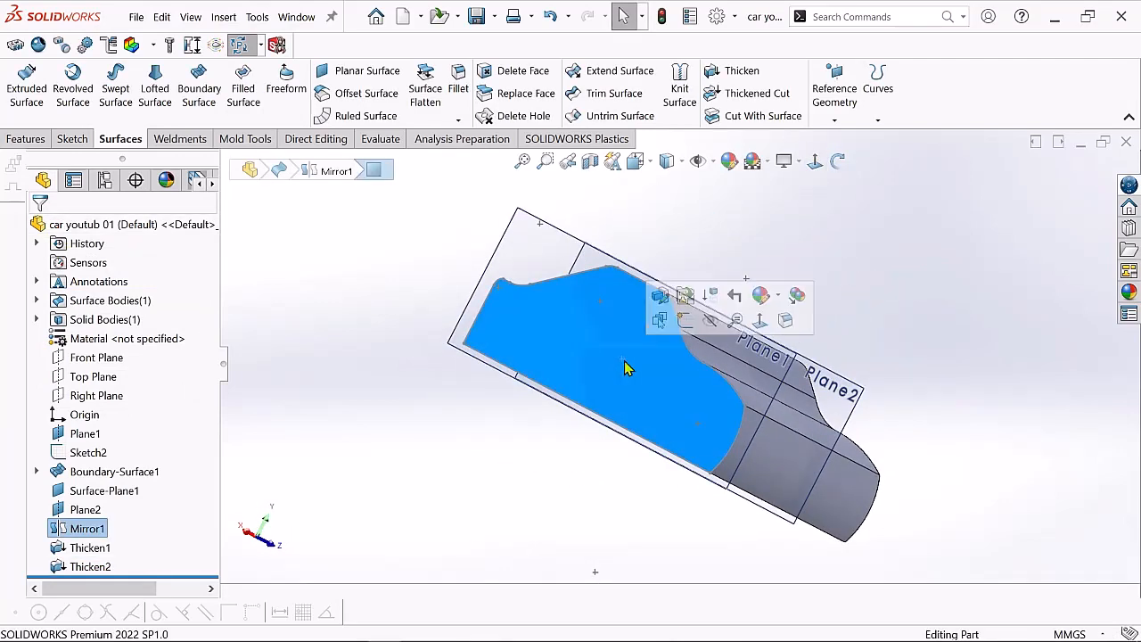
pyautogui.click(740, 72)
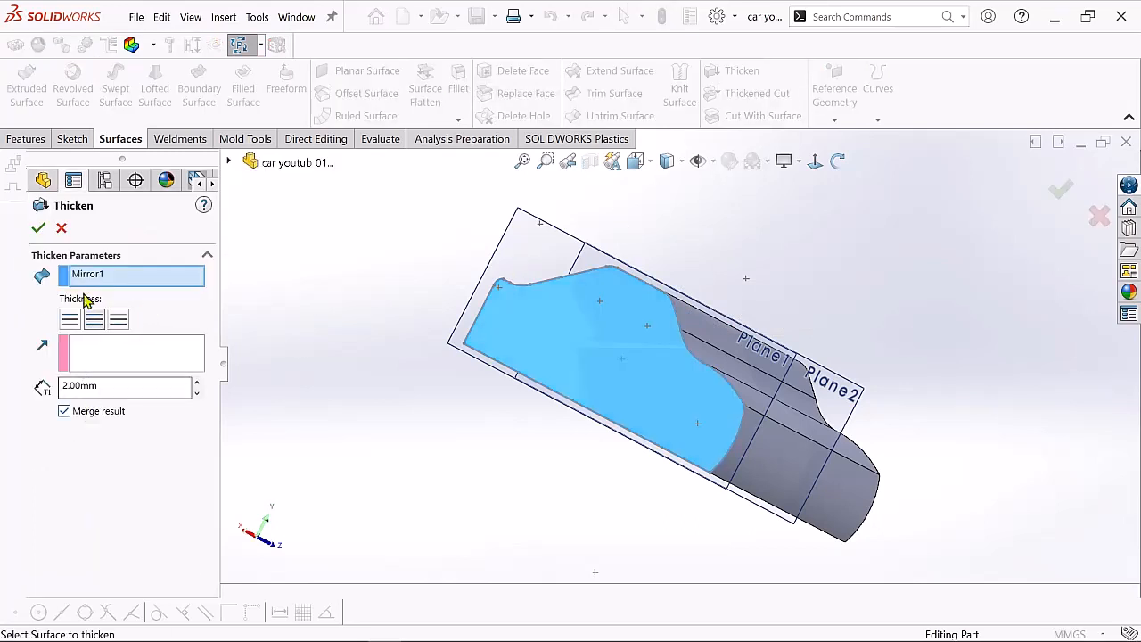
pyautogui.click(39, 228)
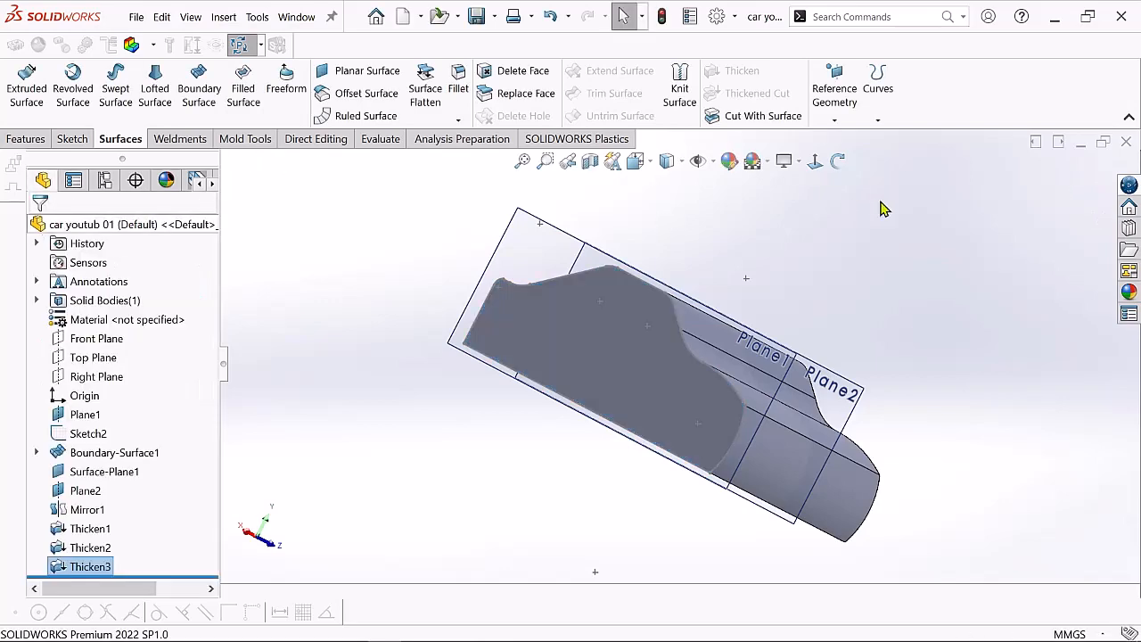
# Start a sketch on the flat near-side face of the car body, viewed face-on
pyautogui.click(838, 160)
pyautogui.moveTo(758, 245); pyautogui.dragTo(636, 239)
pyautogui.rightClick(565, 217)
pyautogui.click(604, 227)
pyautogui.scroll(-2, 781, 399)
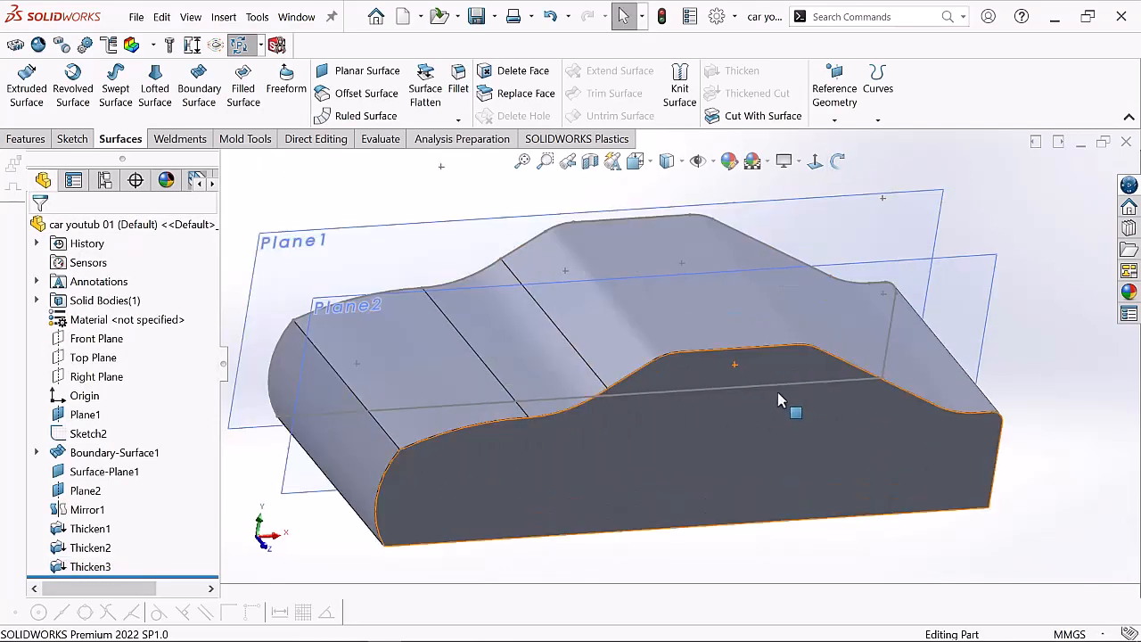
pyautogui.scroll(2, 778, 399)
pyautogui.click(773, 423)
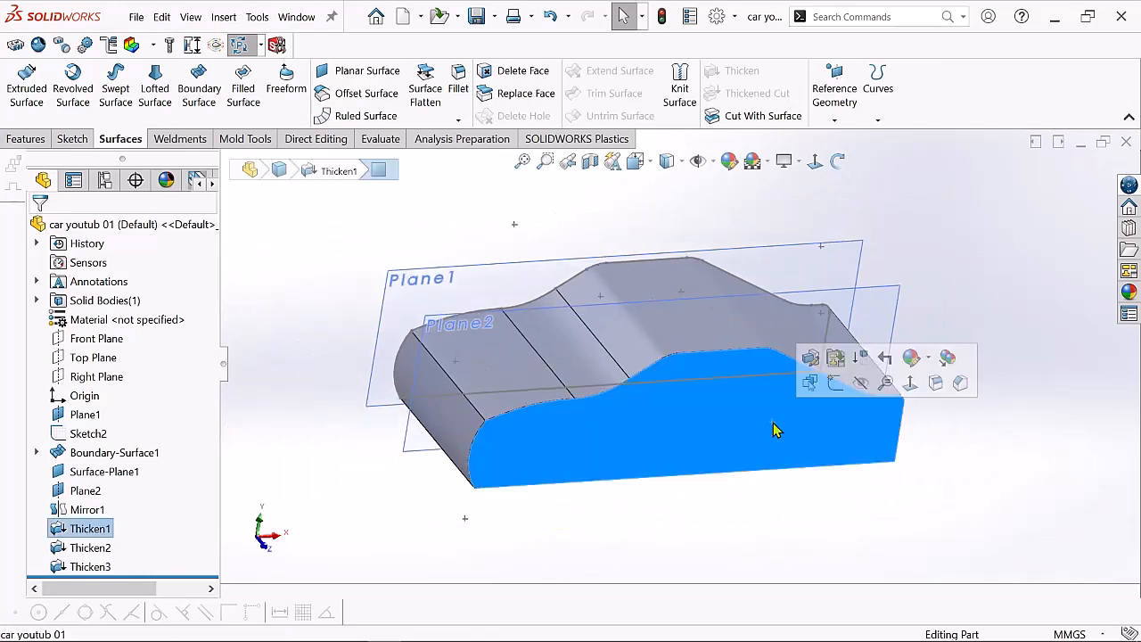
pyautogui.click(836, 385)
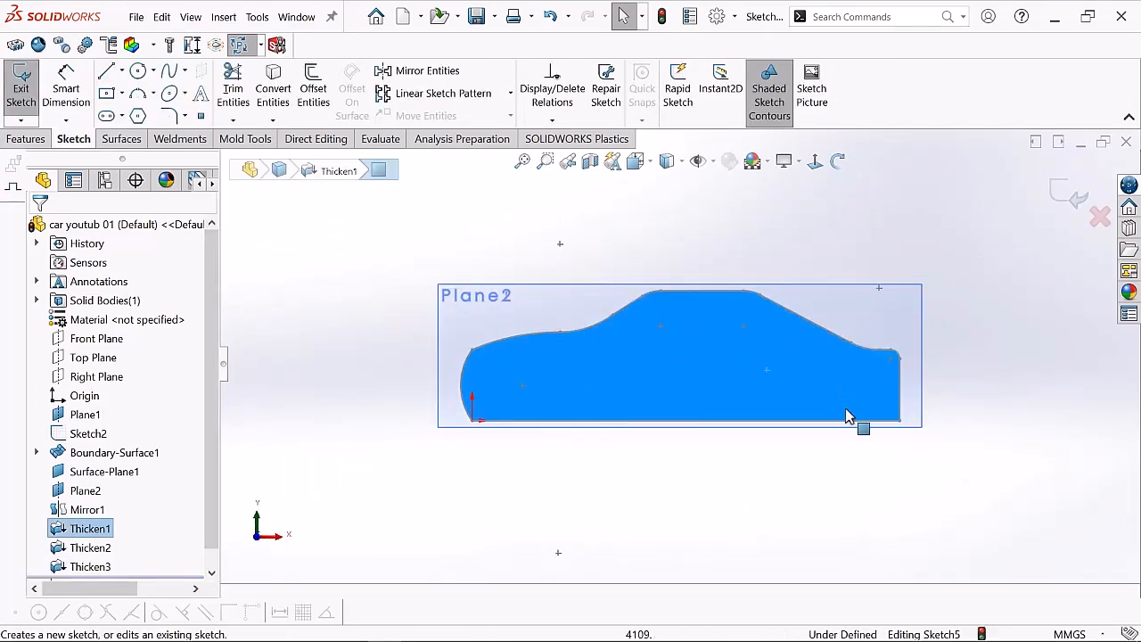
# Sketch a circle about 755 mm in diameter at the front wheel position on the car's side
pyautogui.click(139, 70)
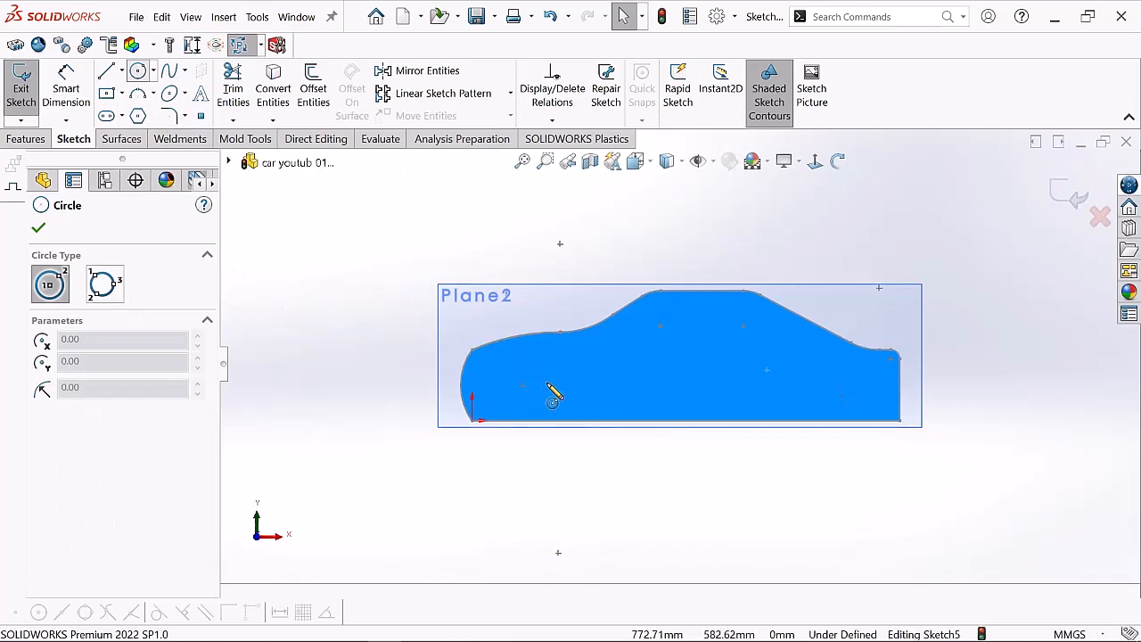
pyautogui.click(548, 380)
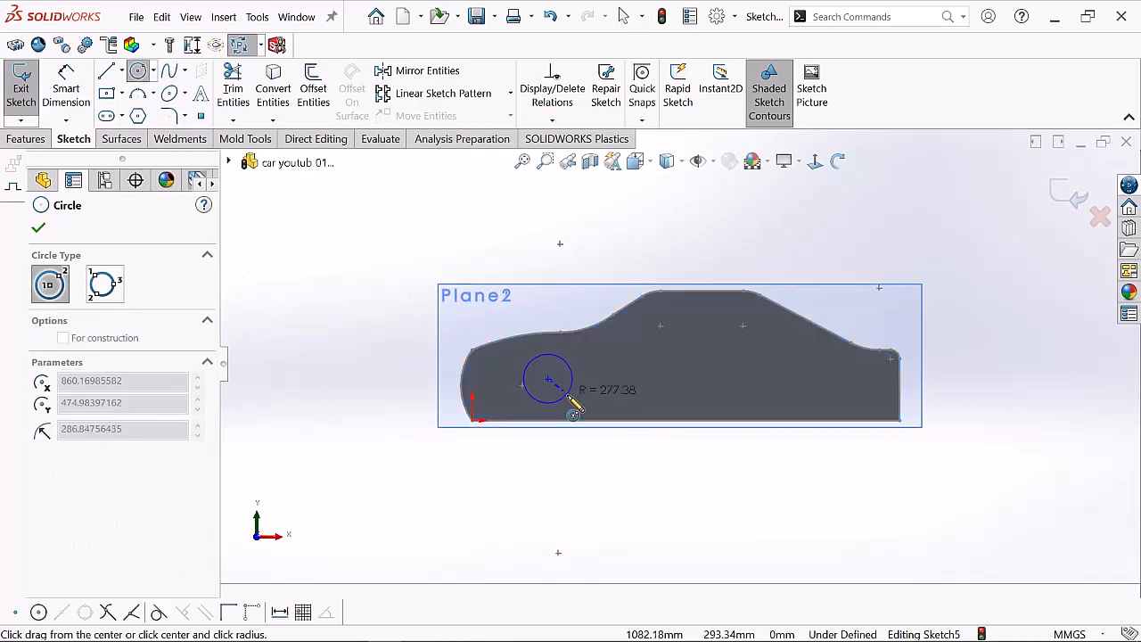
pyautogui.click(575, 412)
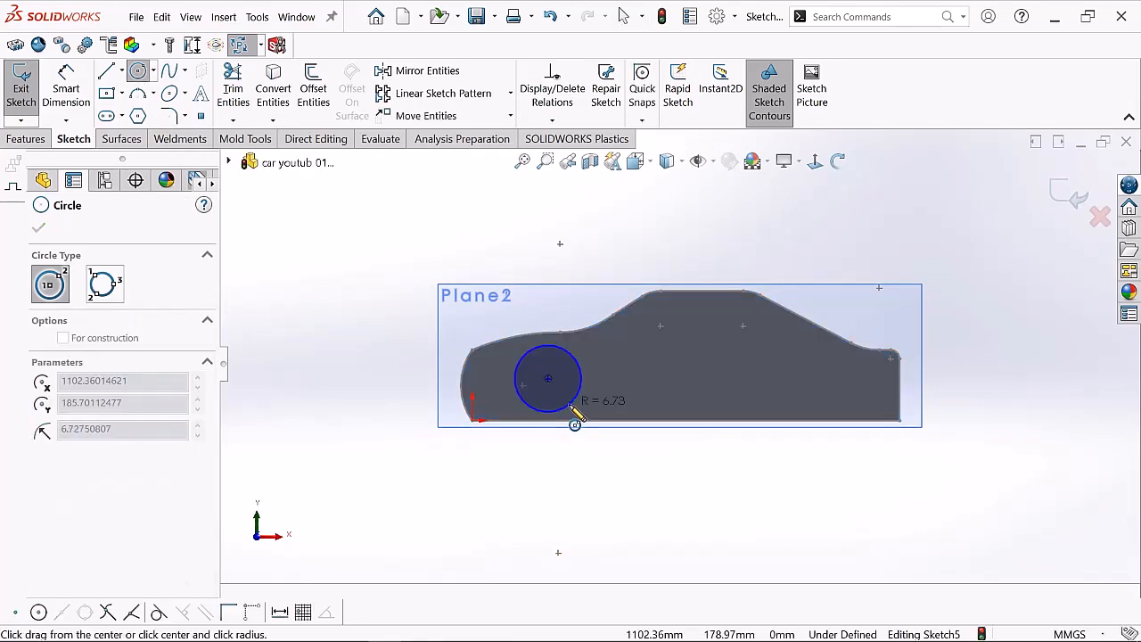
pyautogui.rightClick(574, 410)
pyautogui.click(611, 418)
# Sketch a second circle about 914 mm in diameter at the rear wheel position, level with the front circle's centre
pyautogui.scroll(-2, 629, 415)
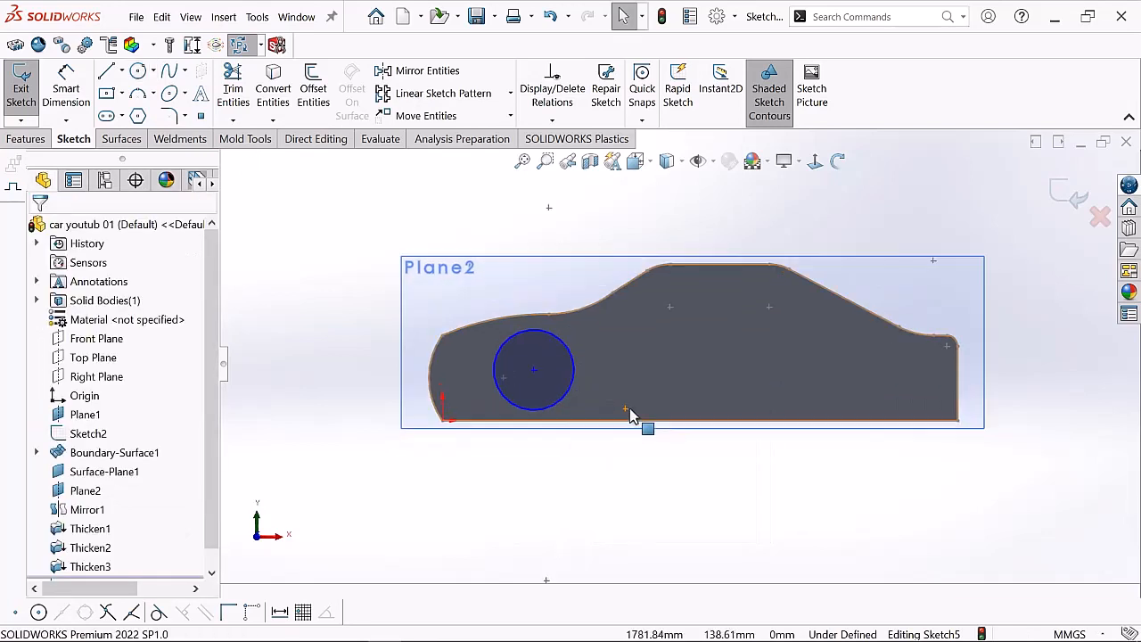
pyautogui.click(137, 71)
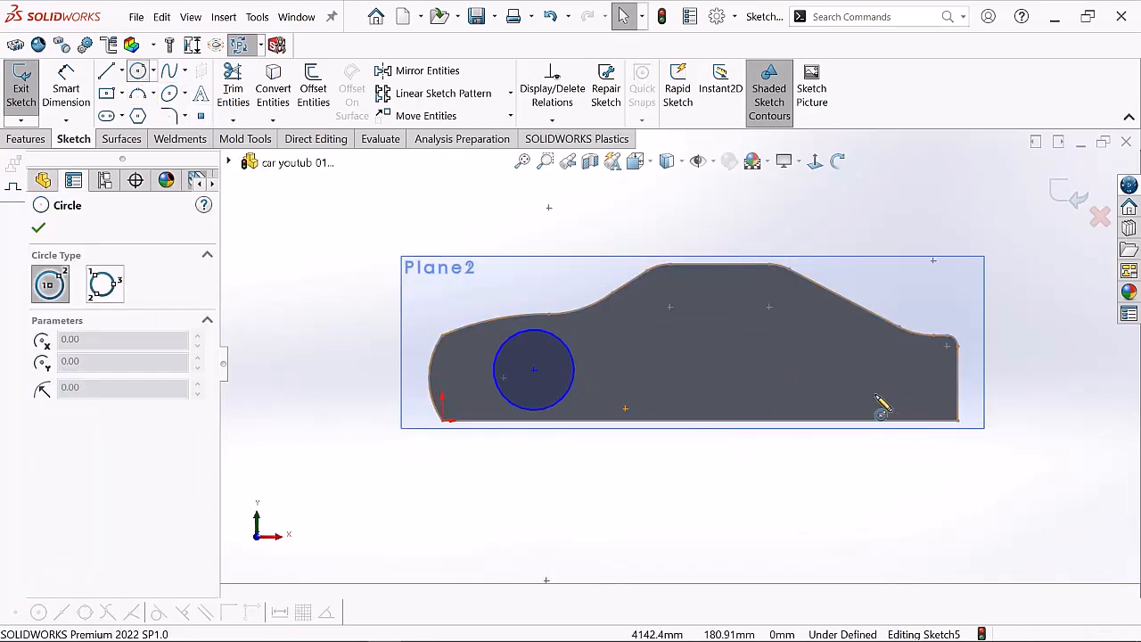
pyautogui.click(848, 369)
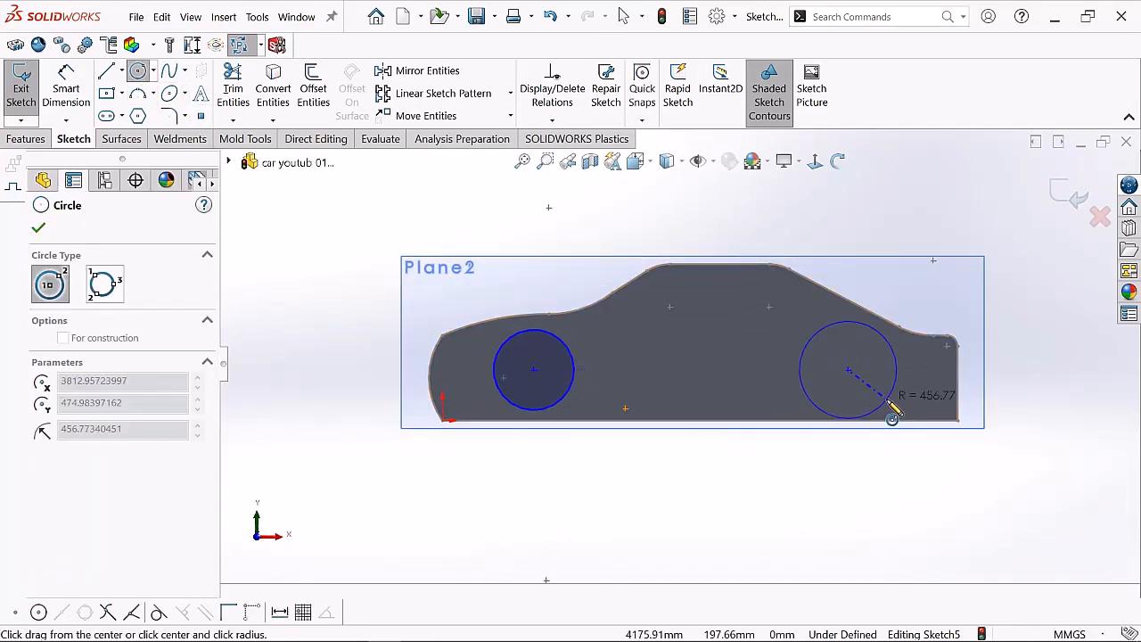
pyautogui.click(887, 401)
pyautogui.rightClick(888, 406)
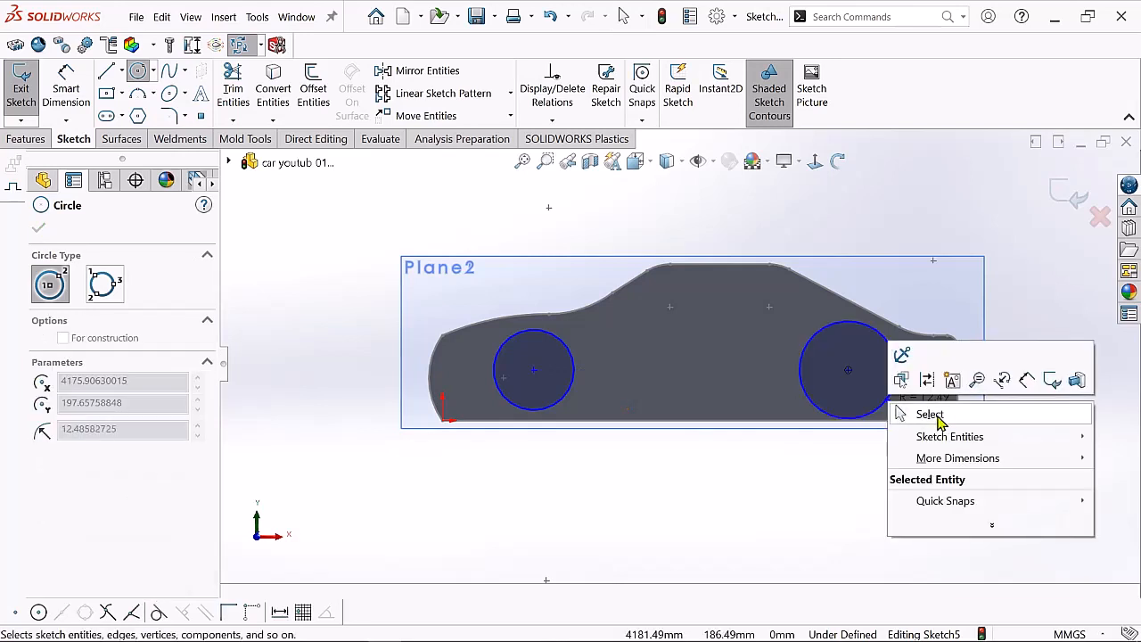
pyautogui.click(922, 412)
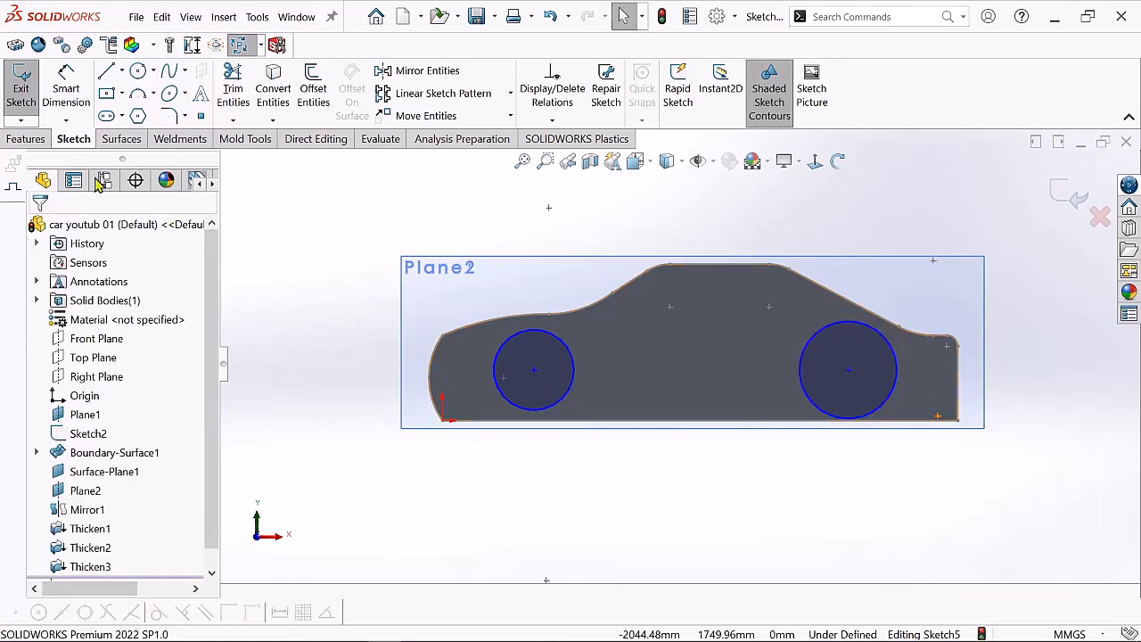
# Dimension the front wheel circle with a diameter of 800 mm
pyautogui.click(71, 90)
pyautogui.scroll(-2, 571, 416)
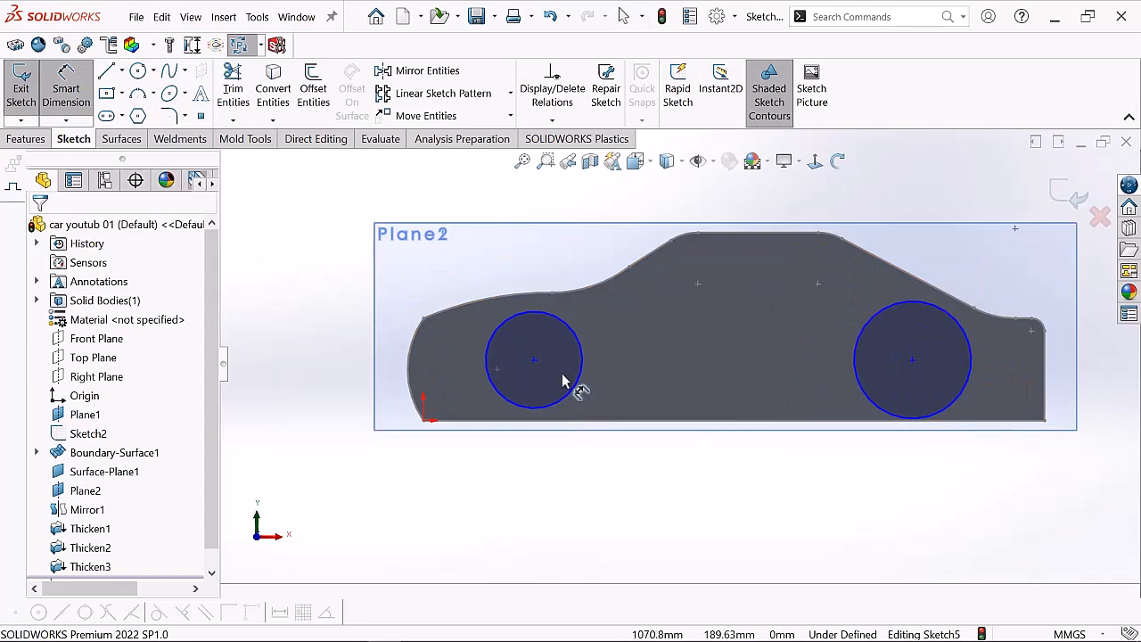
pyautogui.click(675, 309)
pyautogui.click(673, 303)
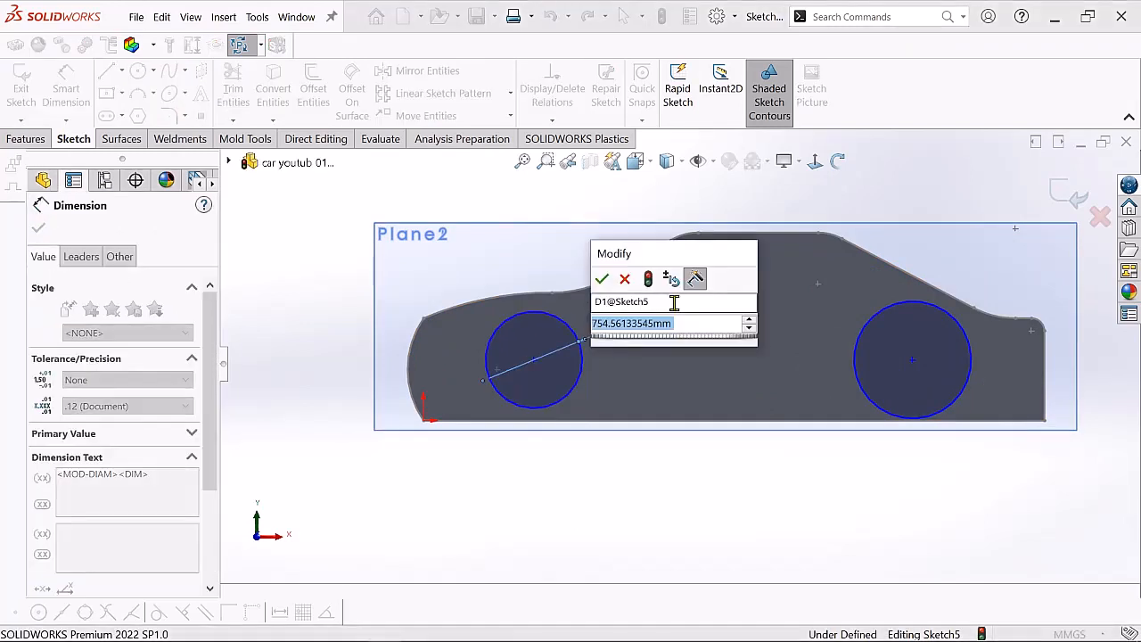
pyautogui.press('BackSpace')
pyautogui.write('800')
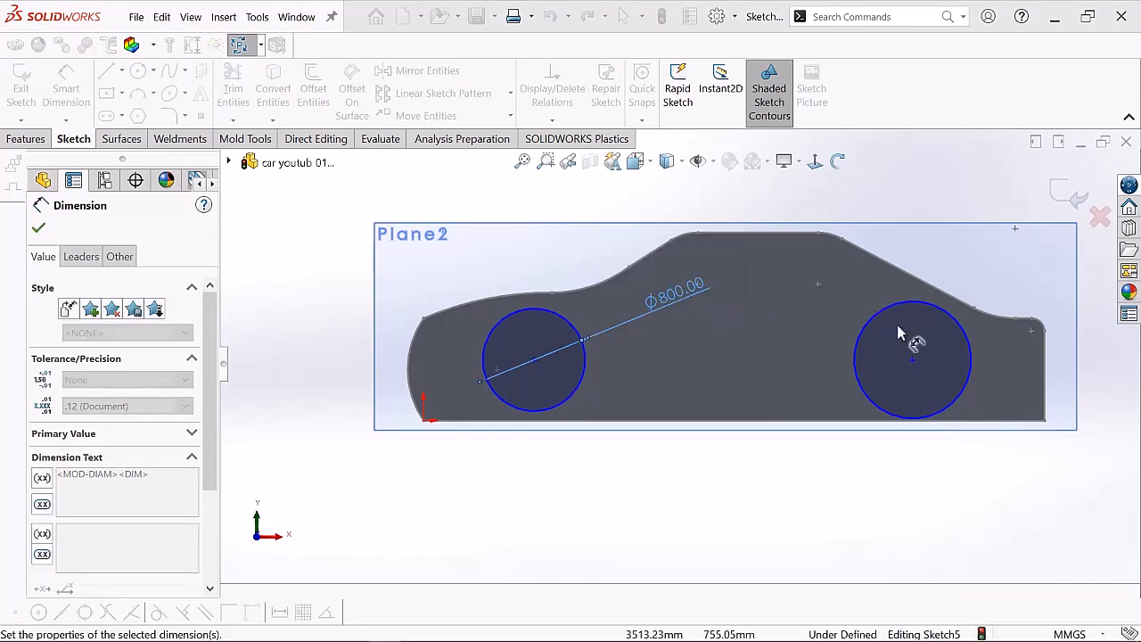
# Dimension the rear wheel circle with a diameter of 800 mm
pyautogui.click(957, 321)
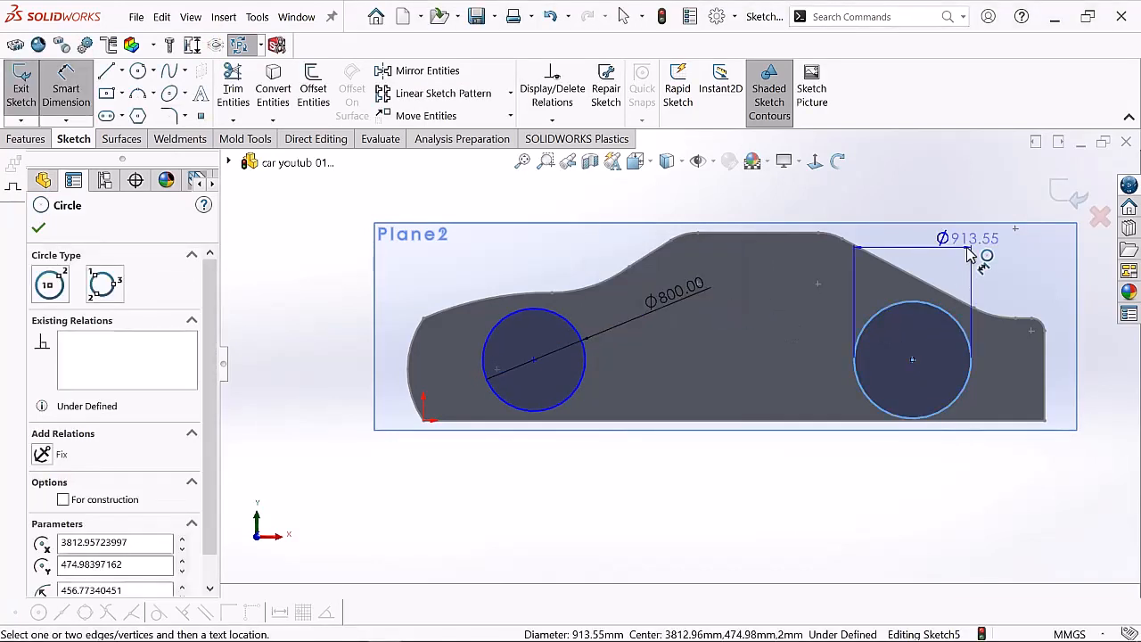
pyautogui.click(1019, 280)
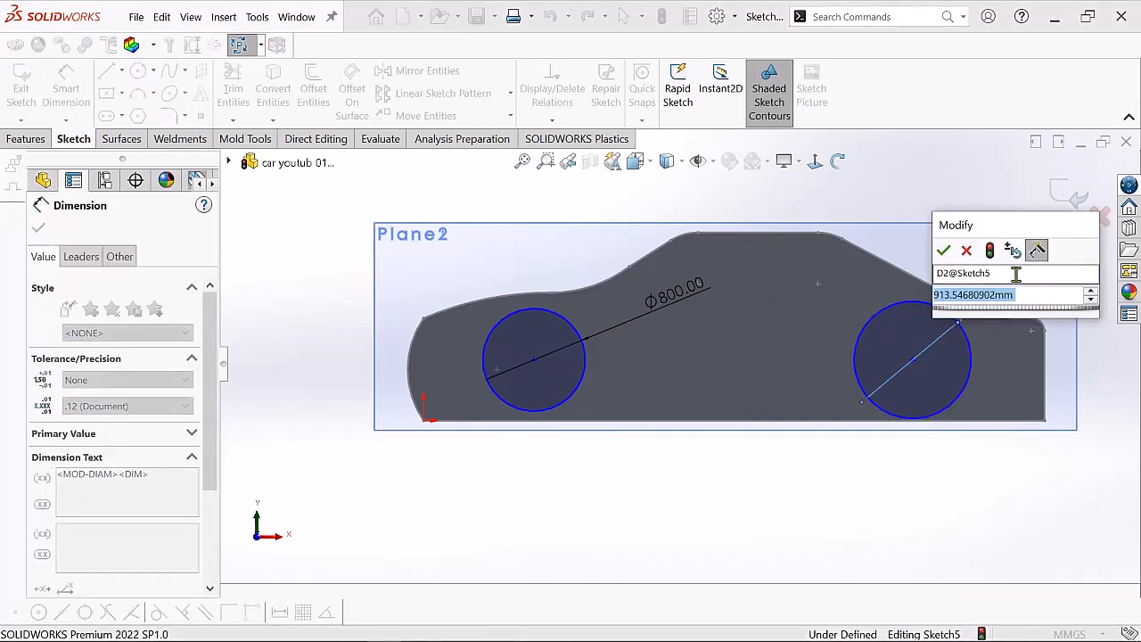
pyautogui.press('BackSpace')
pyautogui.write('800')
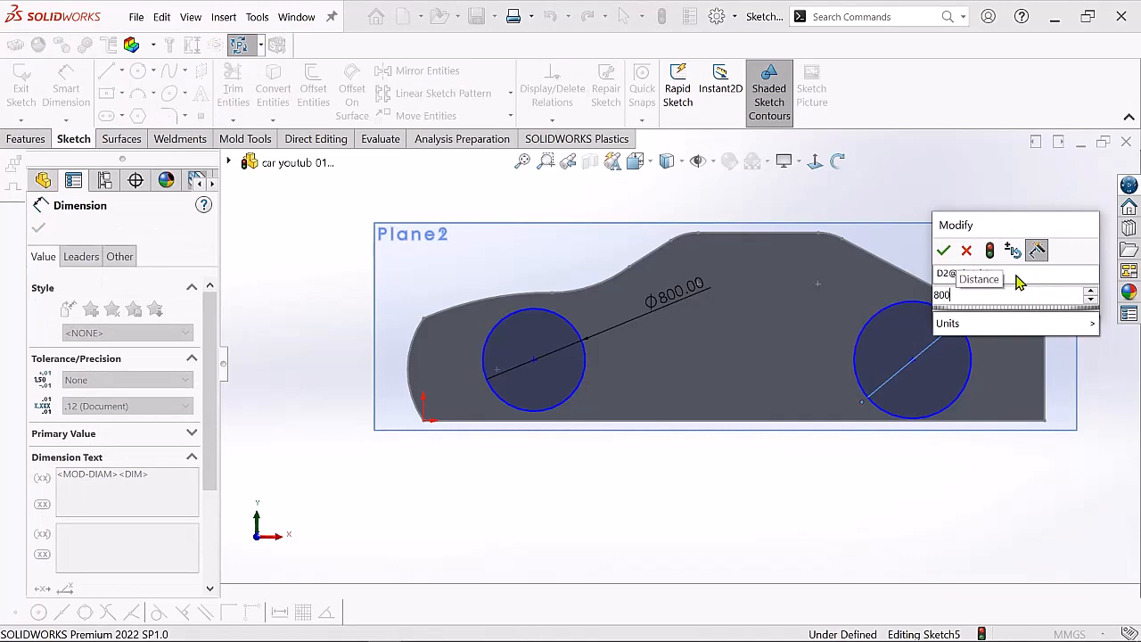
pyautogui.press('Escape')
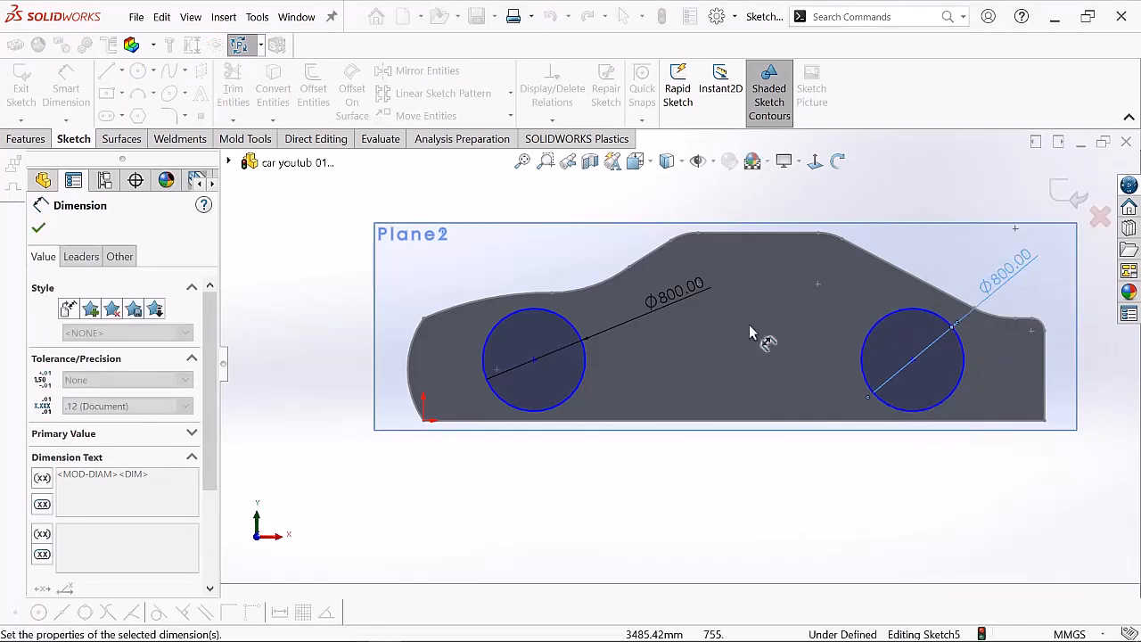
pyautogui.click(324, 388)
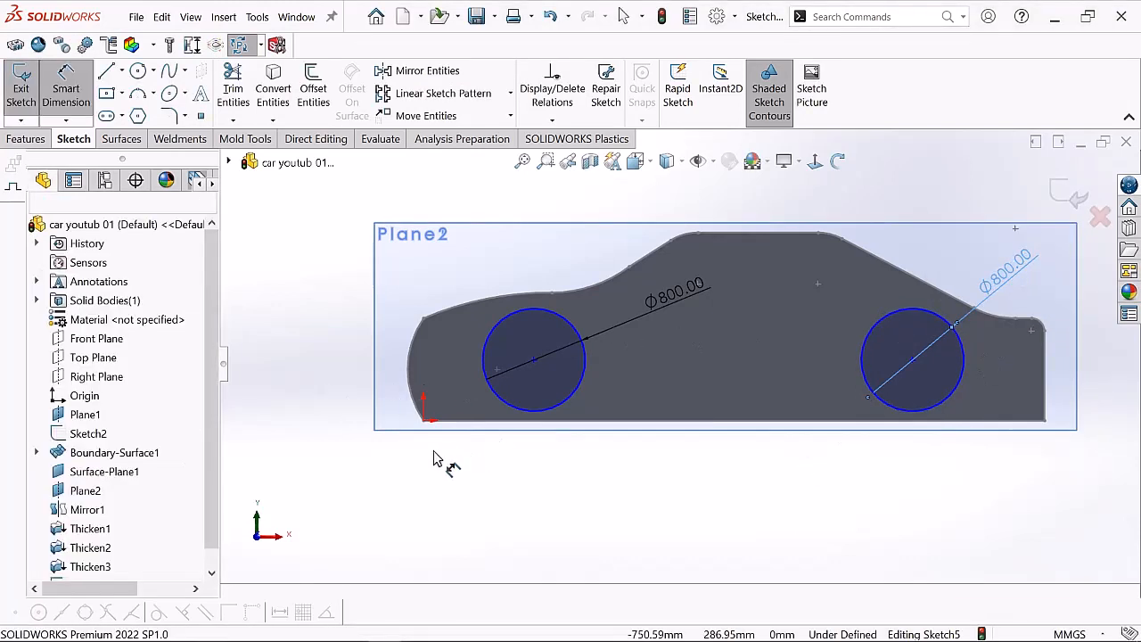
# Dimension the horizontal distance from the origin to the front wheel circle's centre as 852 mm
pyautogui.click(535, 362)
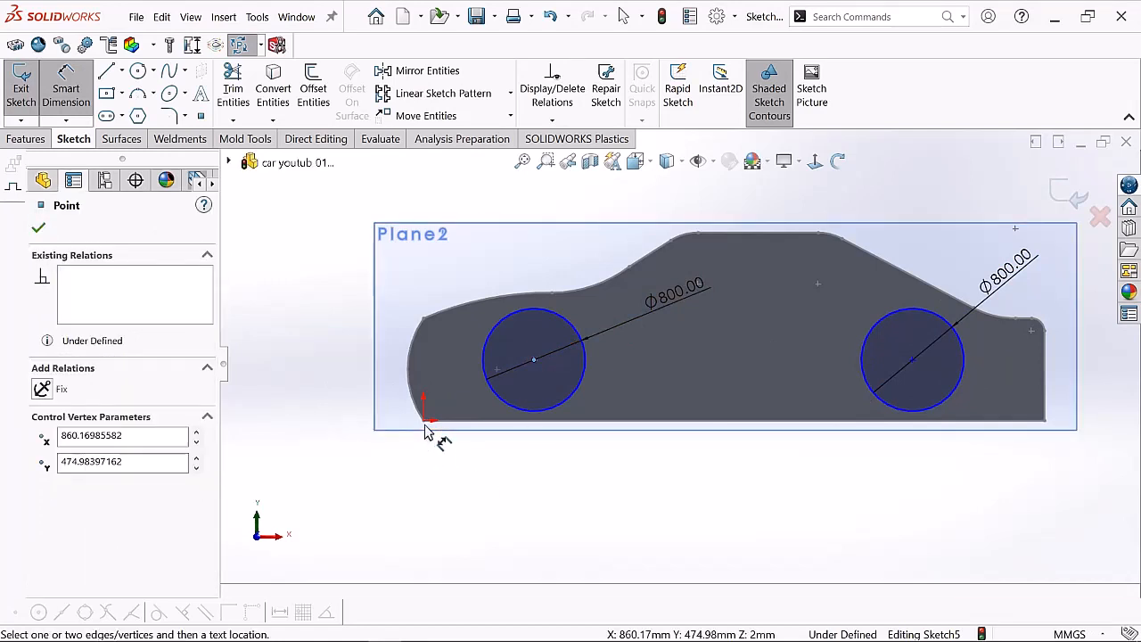
pyautogui.click(425, 428)
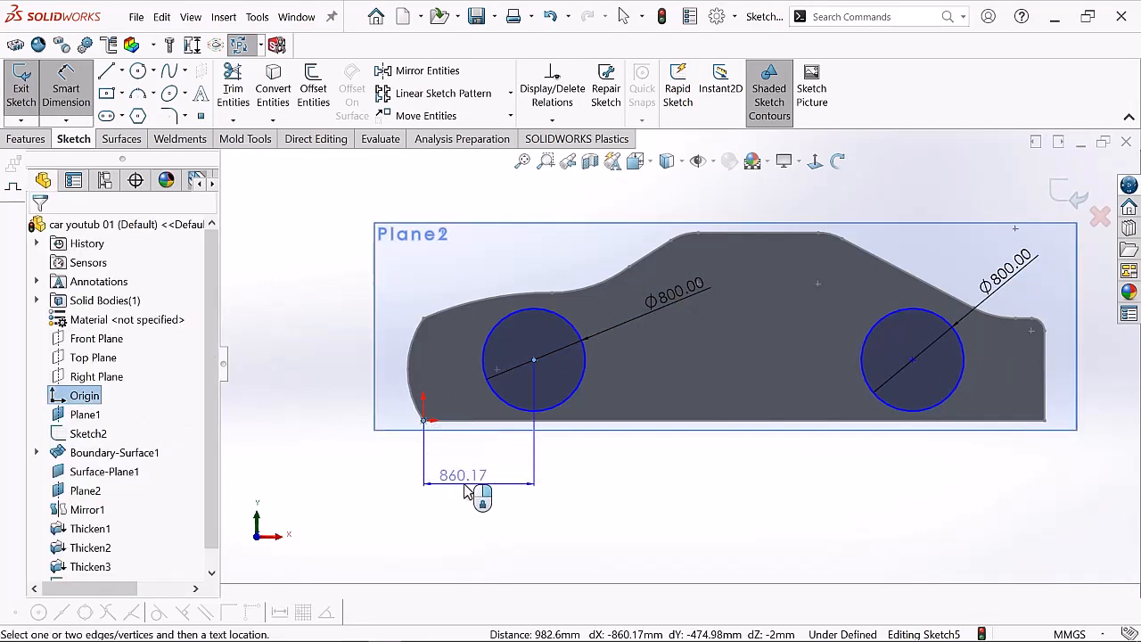
pyautogui.click(467, 490)
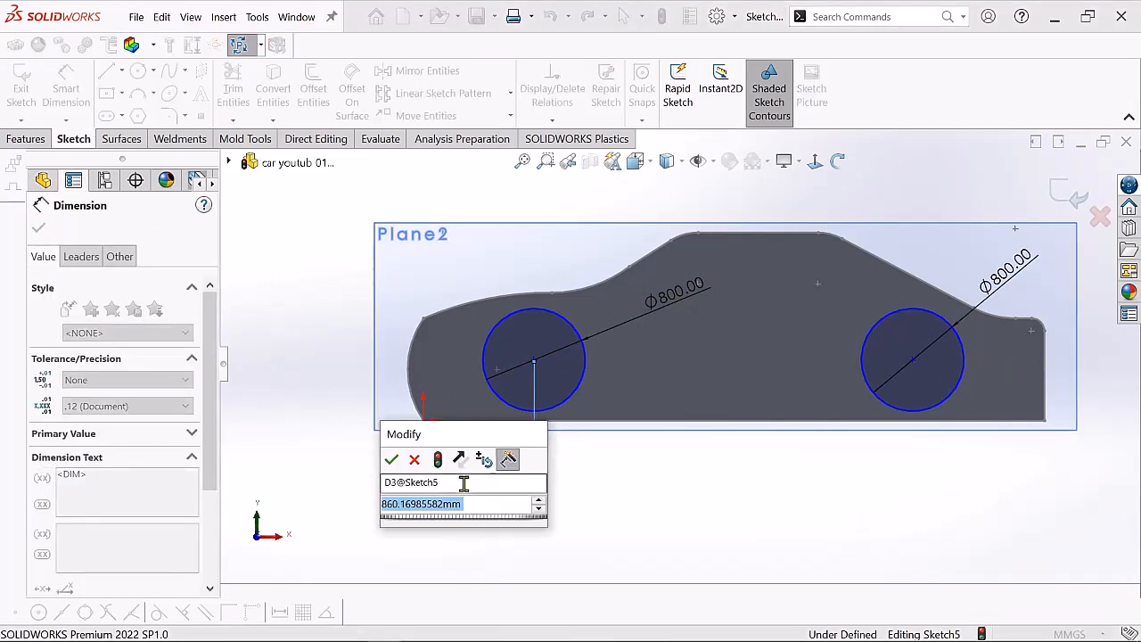
pyautogui.write('8')
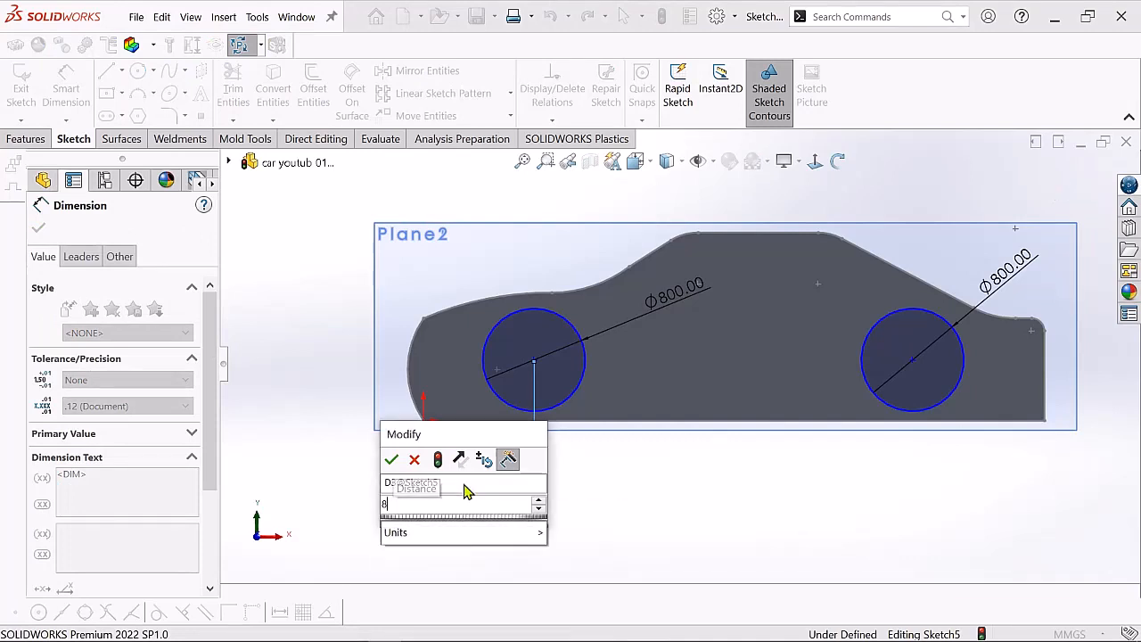
pyautogui.write('52')
pyautogui.press('Return')
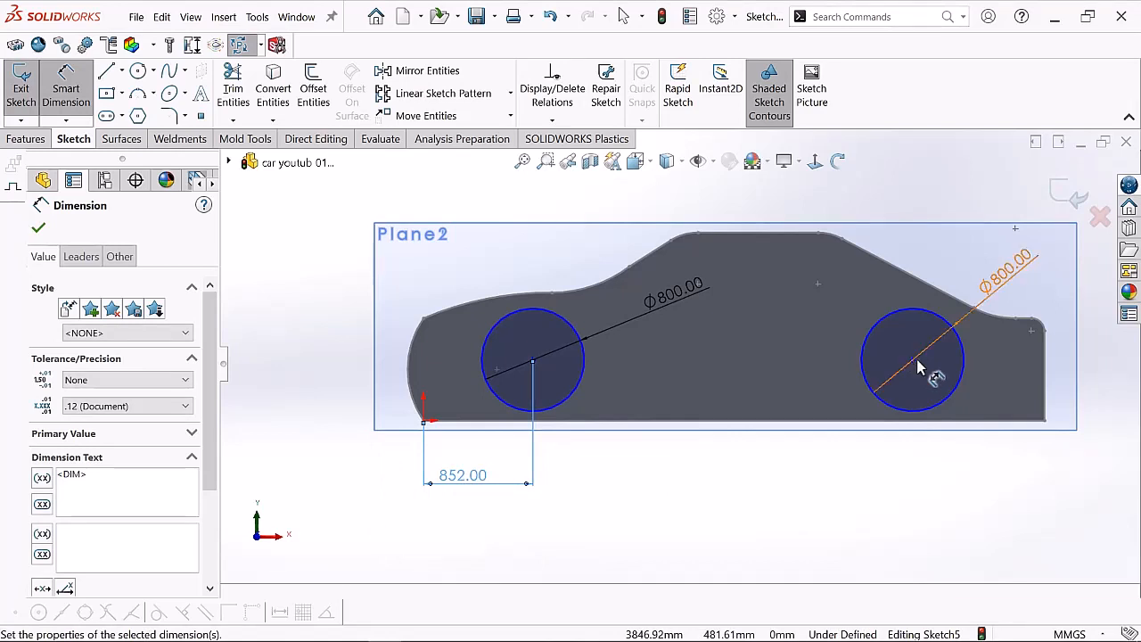
# Dimension the horizontal distance from the rear wheel circle's centre to the car's vertical rear edge as 1101 mm
pyautogui.click(1034, 417)
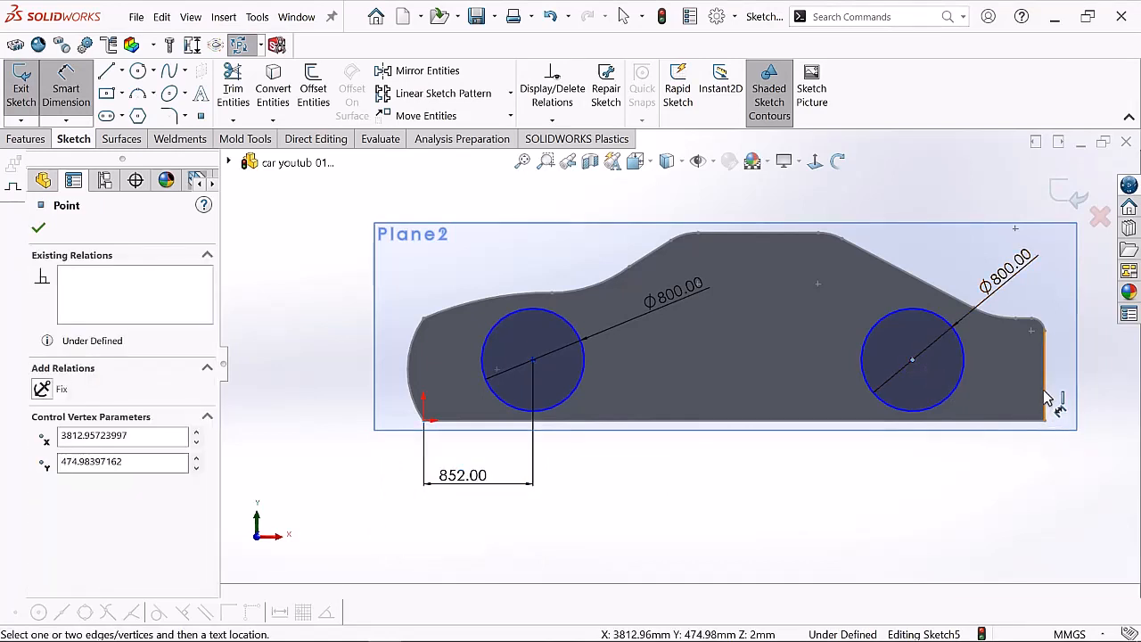
pyautogui.click(1046, 406)
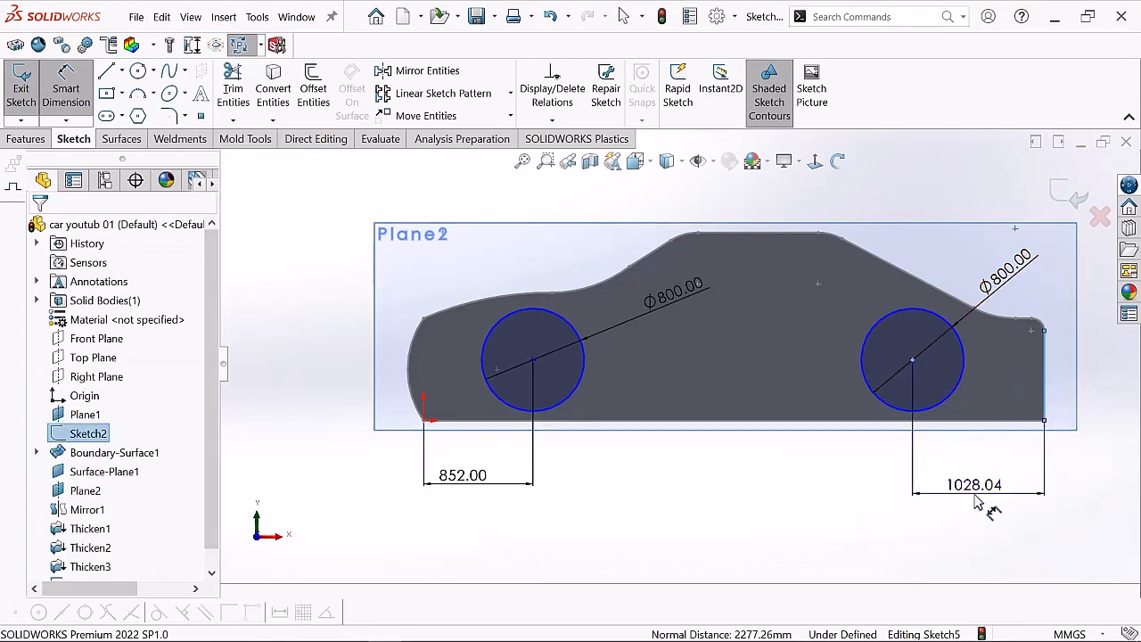
pyautogui.click(976, 503)
pyautogui.write('=')
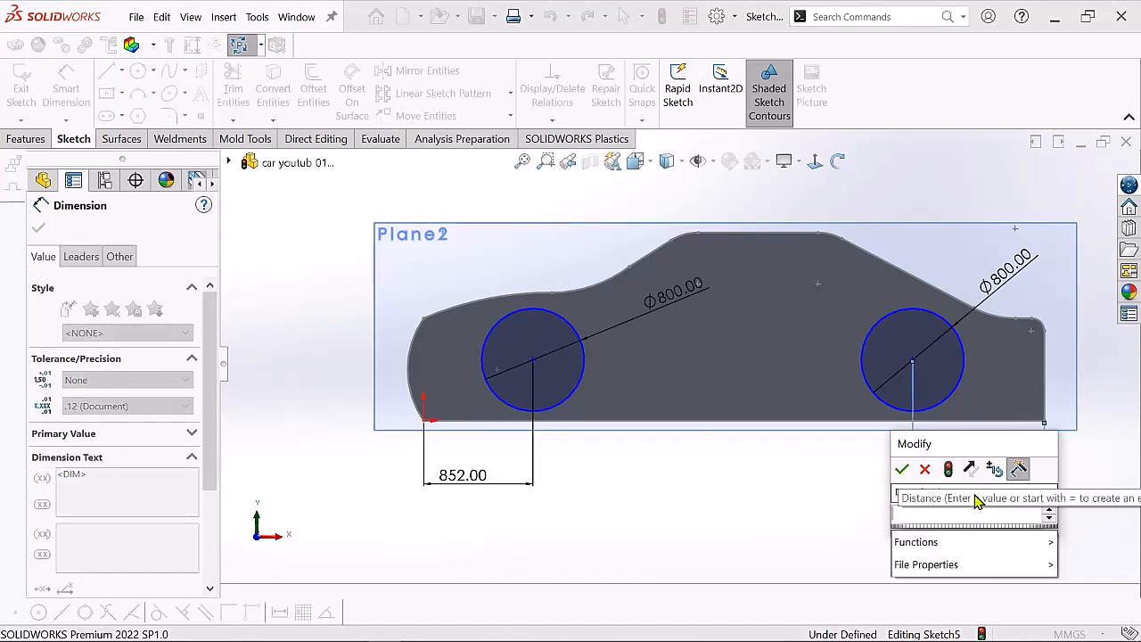
pyautogui.write('1101')
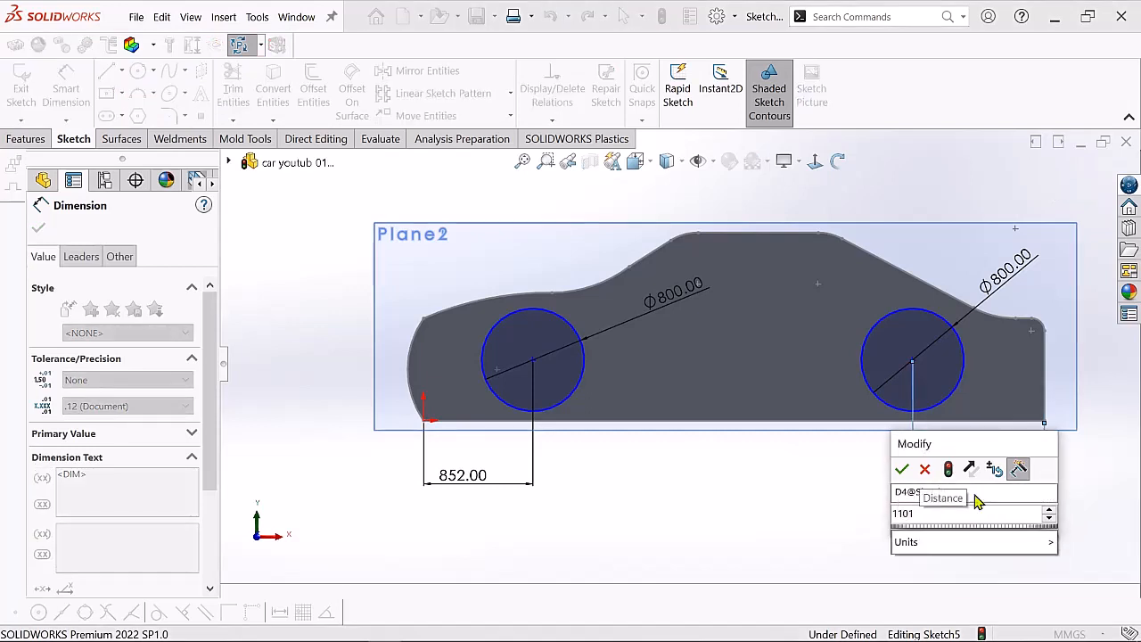
pyautogui.press('Return')
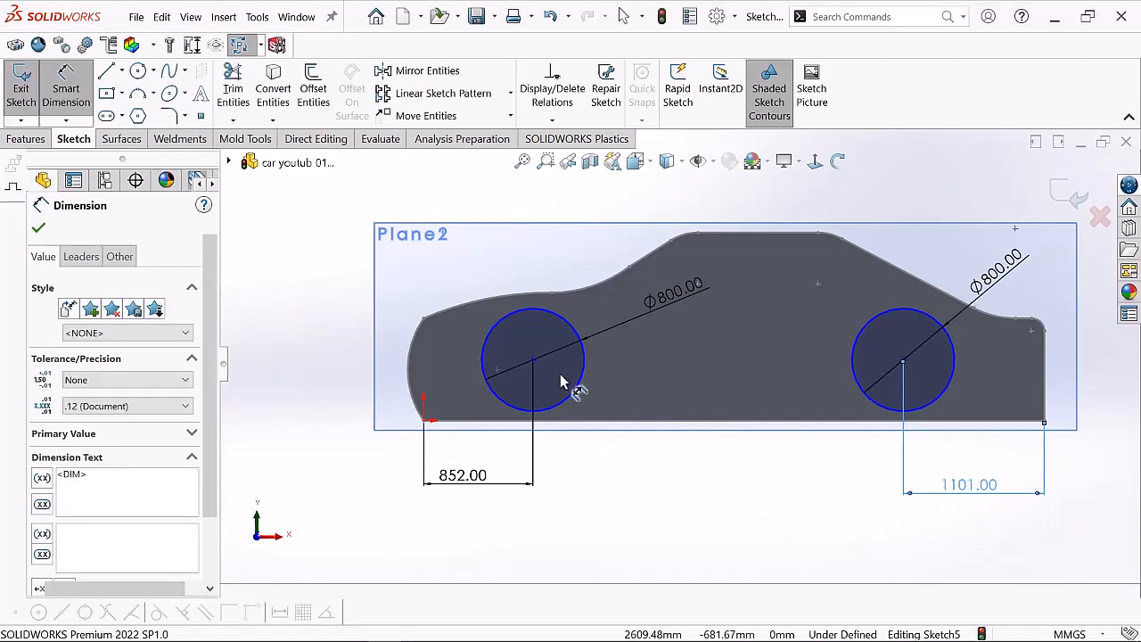
# Set the front wheel circle's centre 200 mm above the car's bottom edge with a vertical dimension
pyautogui.click(532, 363)
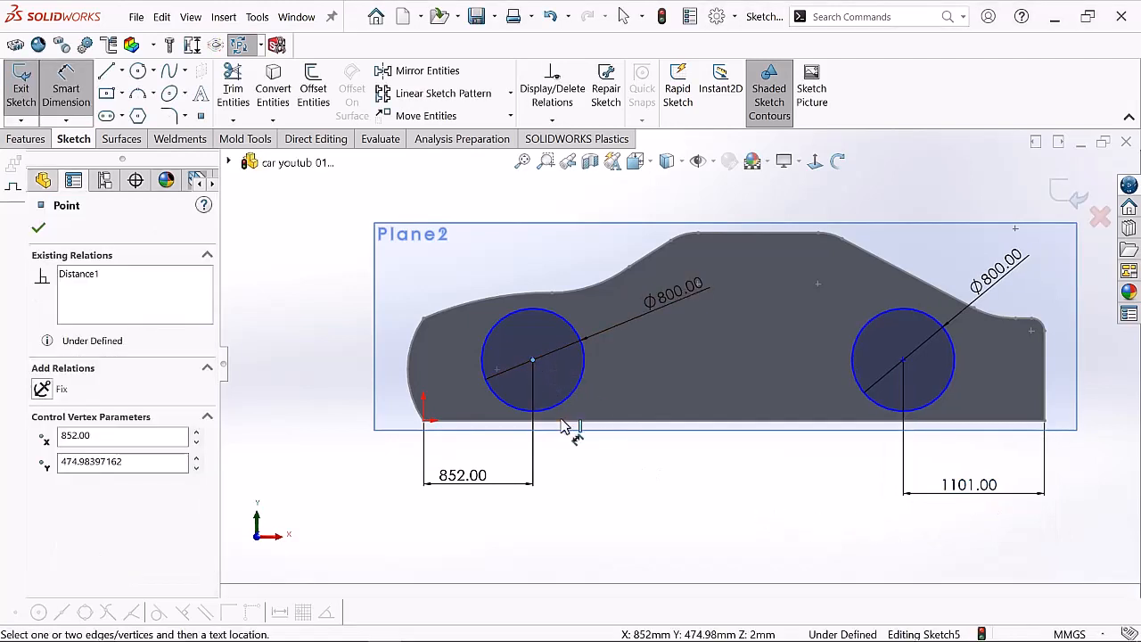
pyautogui.click(563, 427)
pyautogui.click(660, 397)
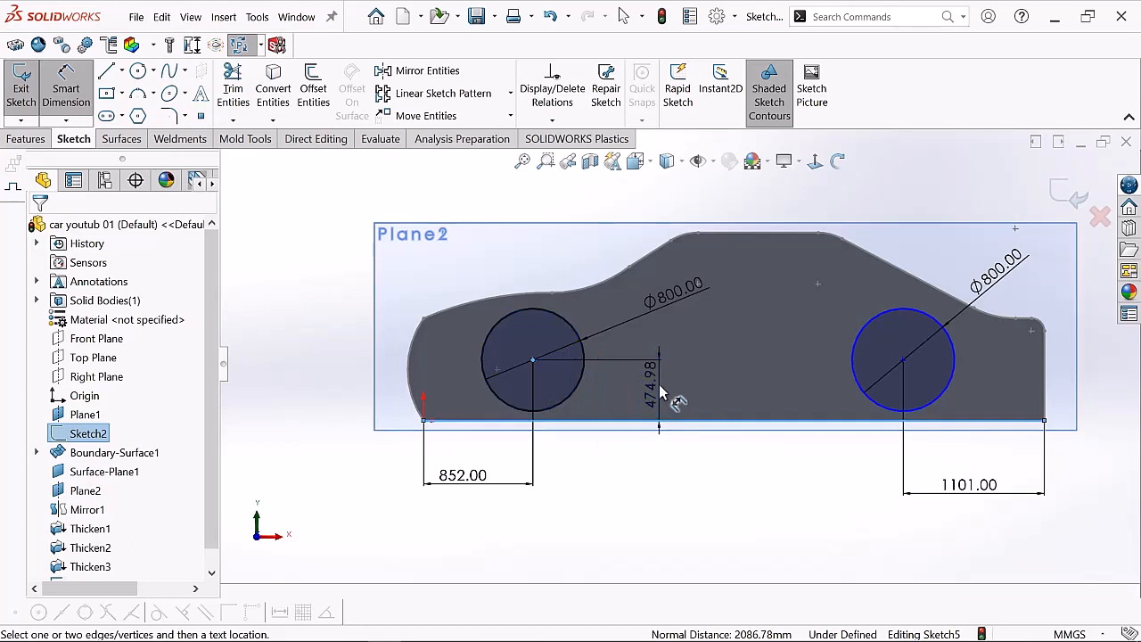
pyautogui.press('BackSpace')
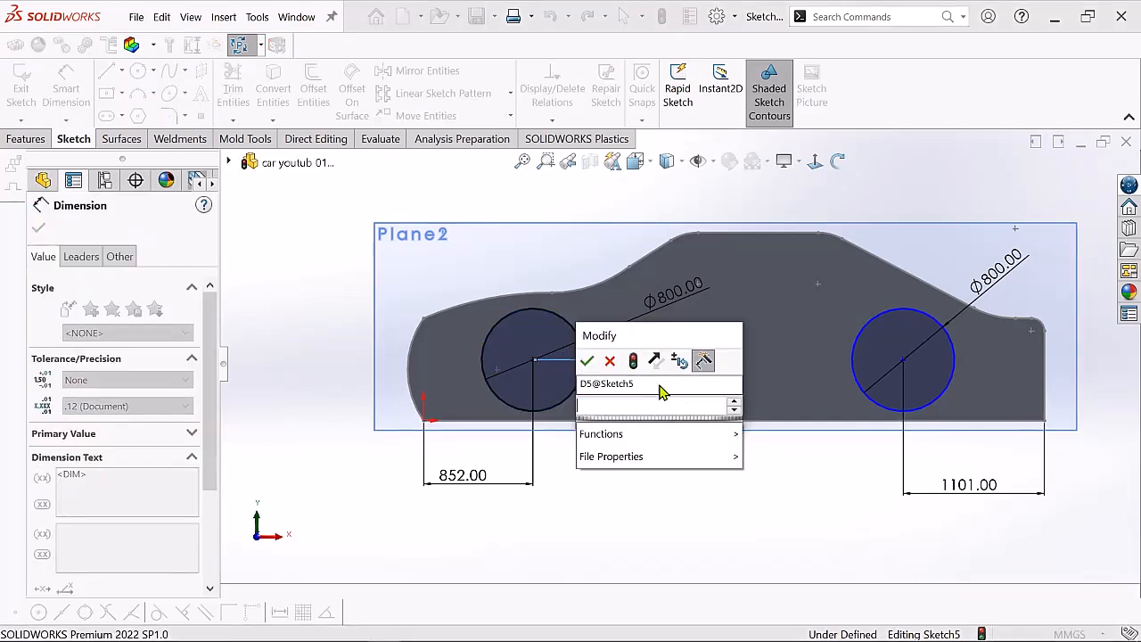
pyautogui.write('200')
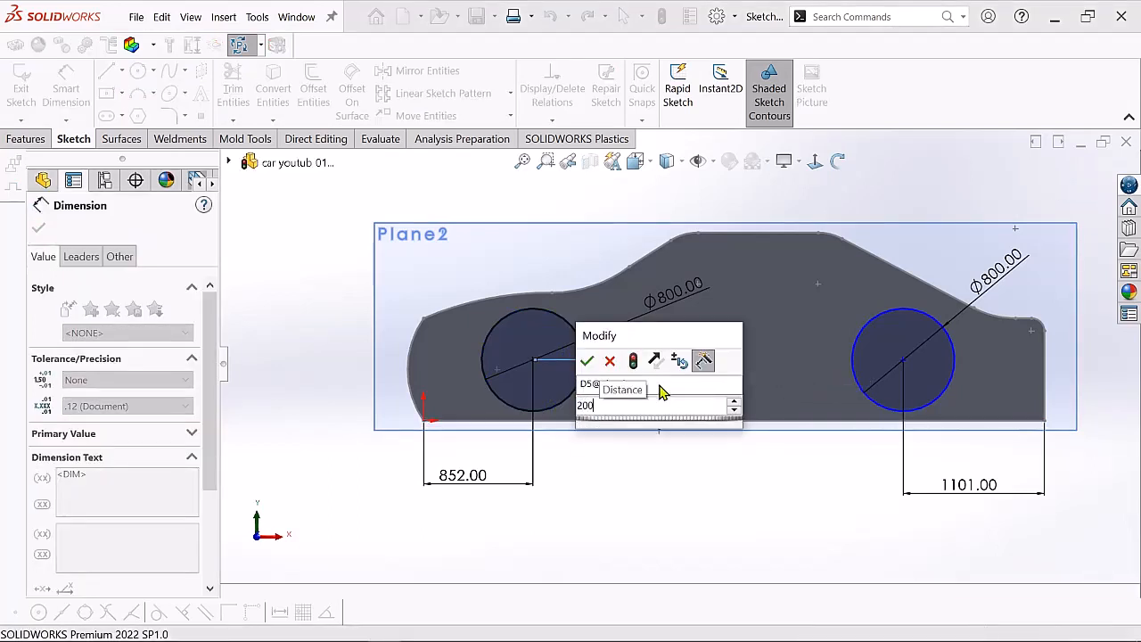
pyautogui.press('Return')
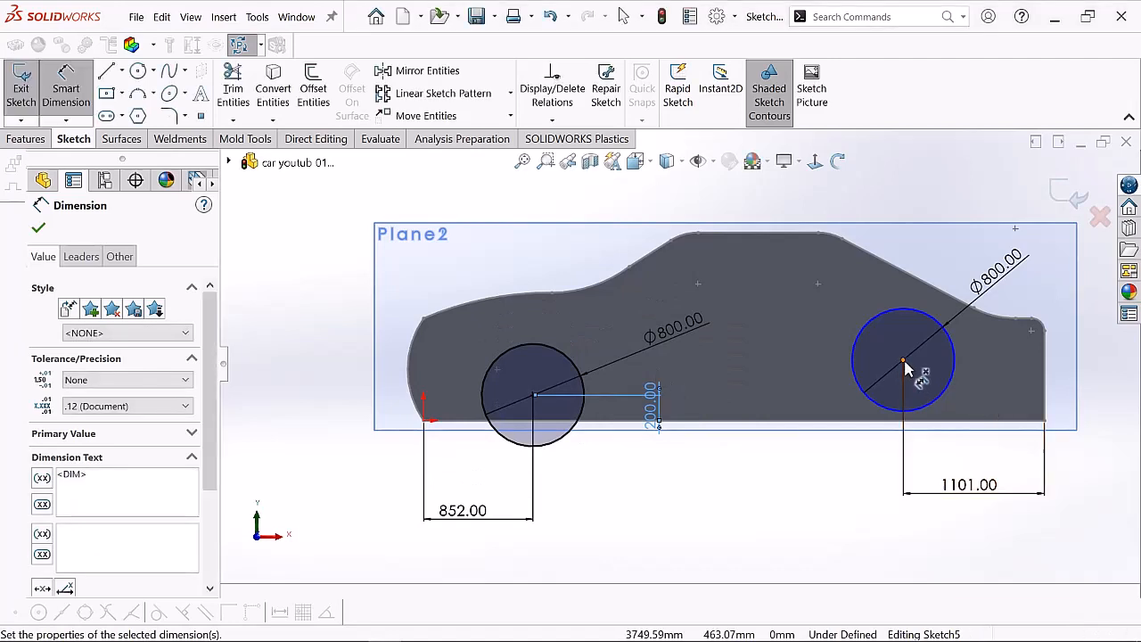
# Set the rear wheel circle's centre 200 mm above the car's bottom edge with a vertical dimension
pyautogui.click(905, 362)
pyautogui.click(957, 422)
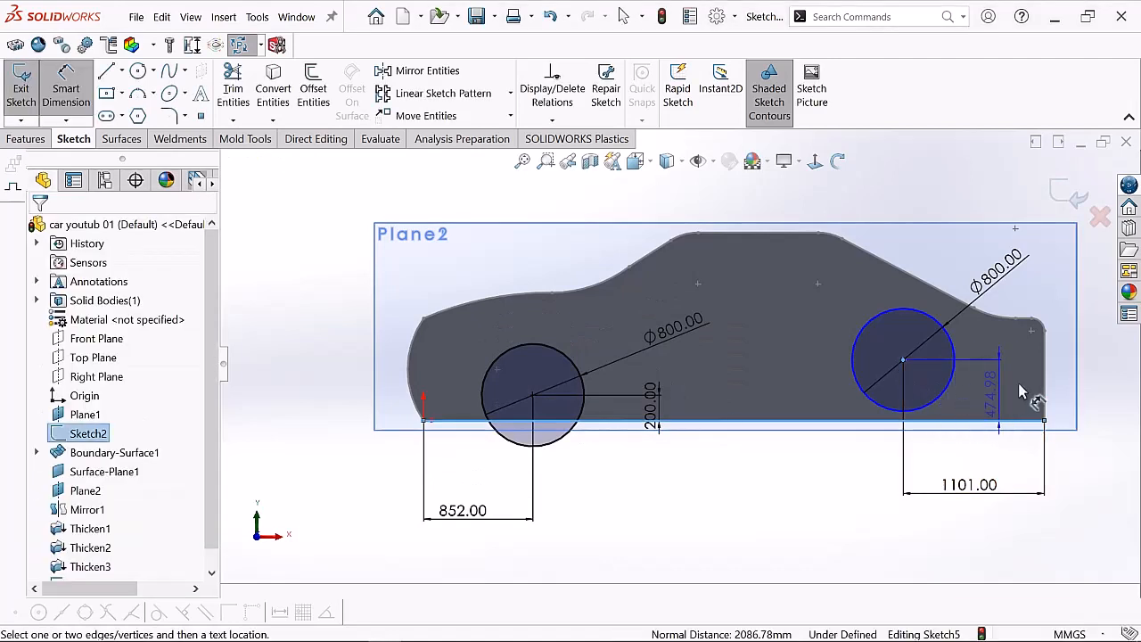
pyautogui.click(1021, 391)
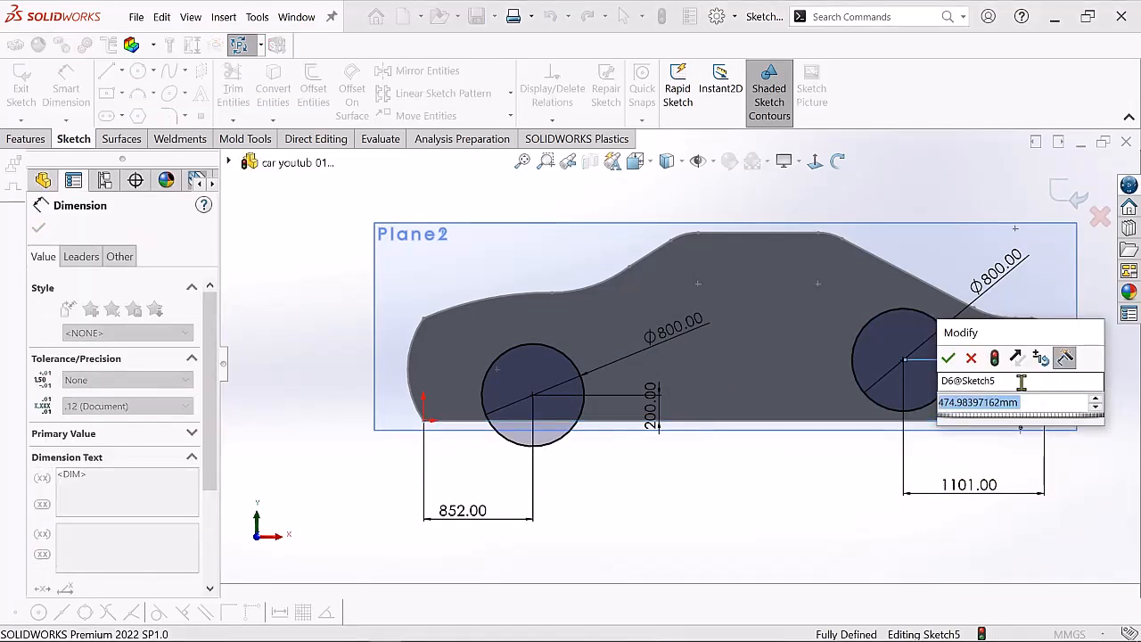
pyautogui.press('BackSpace')
pyautogui.write('200')
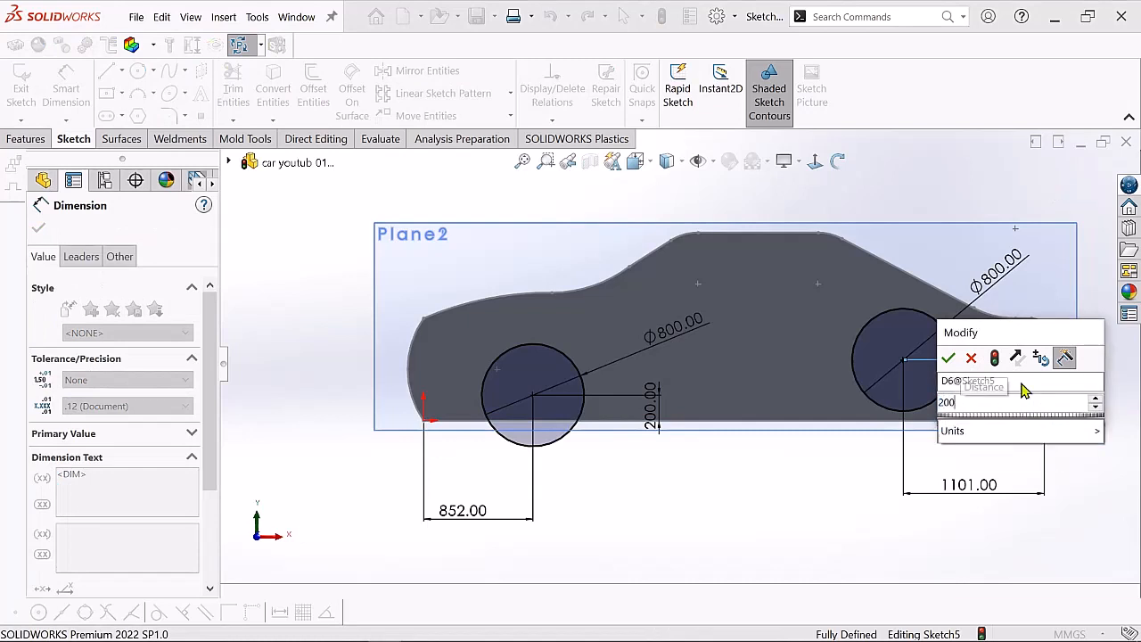
pyautogui.press('Return')
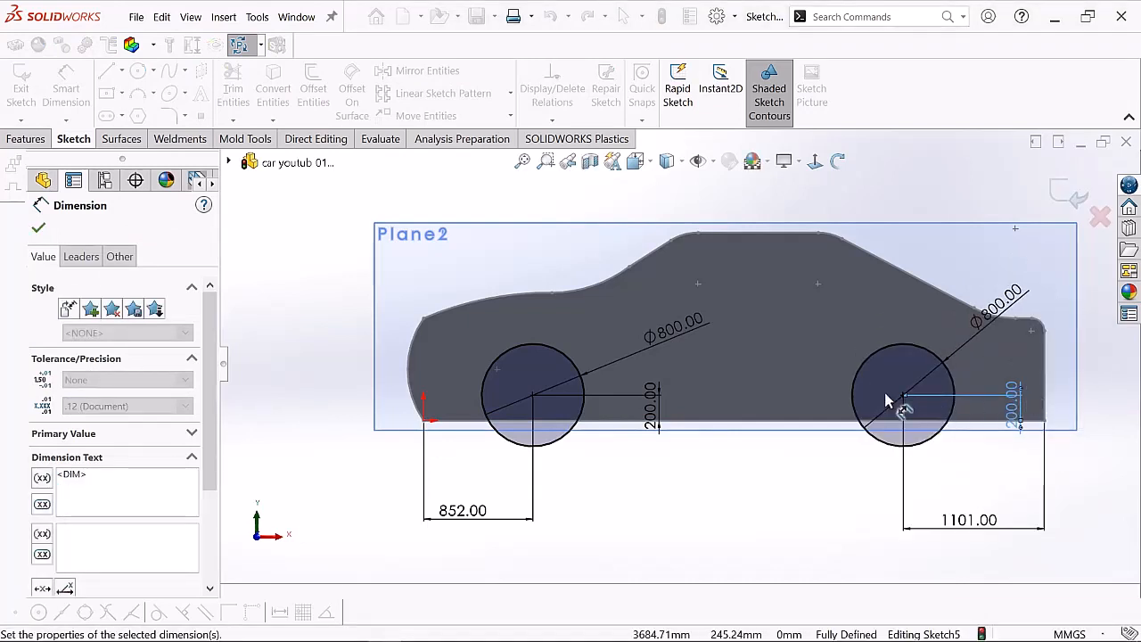
pyautogui.press('Escape')
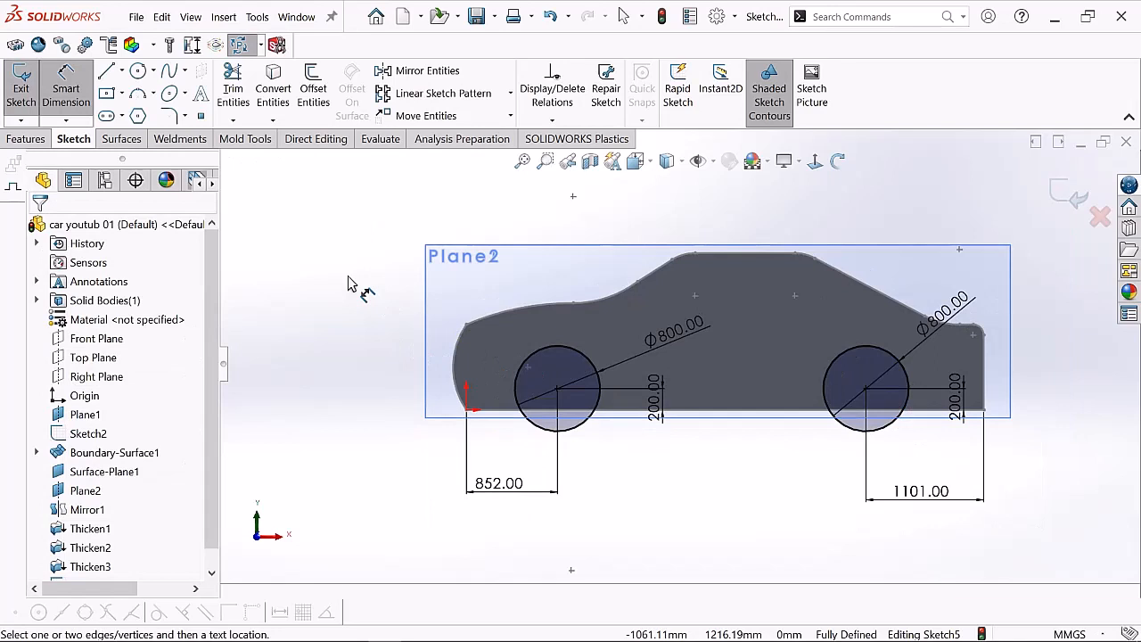
pyautogui.rightClick(305, 243)
pyautogui.click(377, 249)
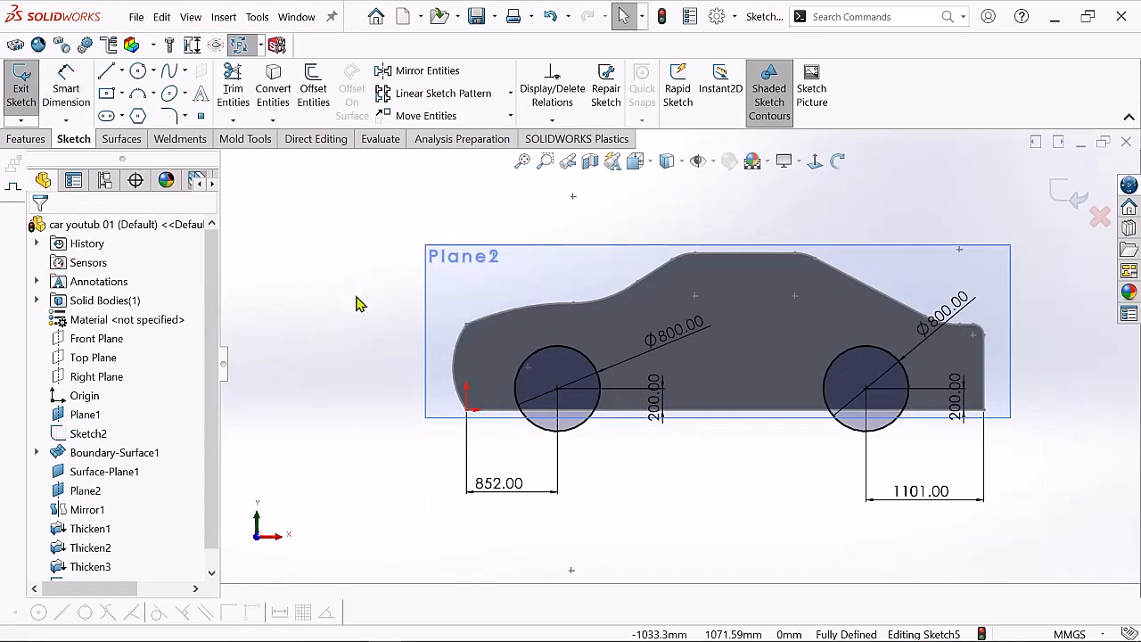
# Cut both wheel circles through the whole car body with an Extruded Cut set to Through All
pyautogui.scroll(2, 651, 370)
pyautogui.scroll(-1, 826, 283)
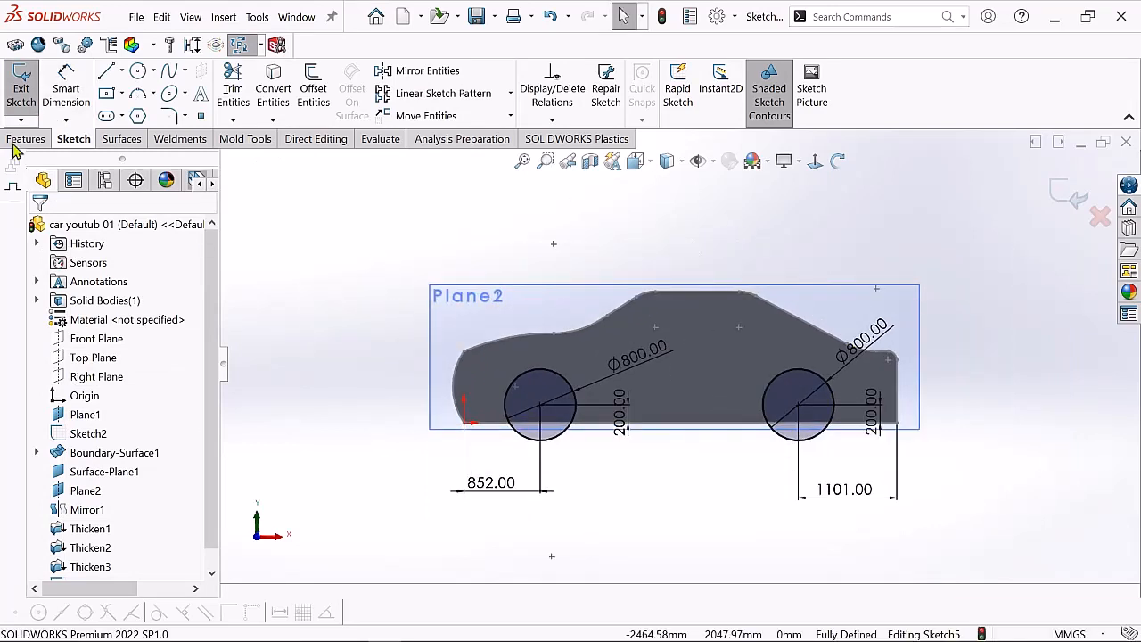
pyautogui.click(25, 139)
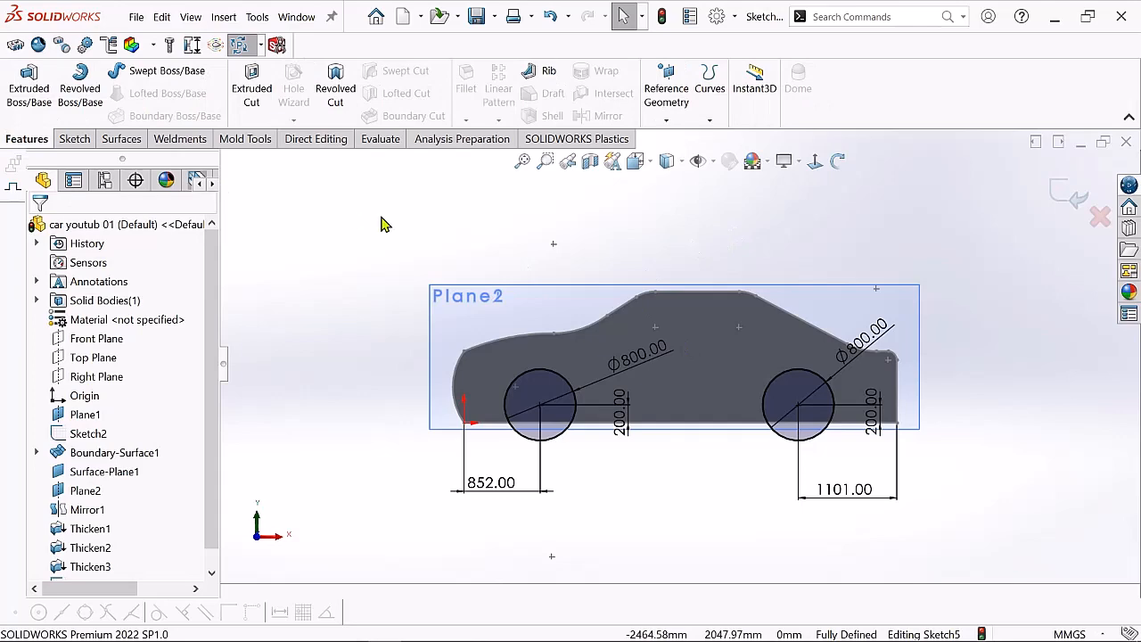
pyautogui.click(264, 94)
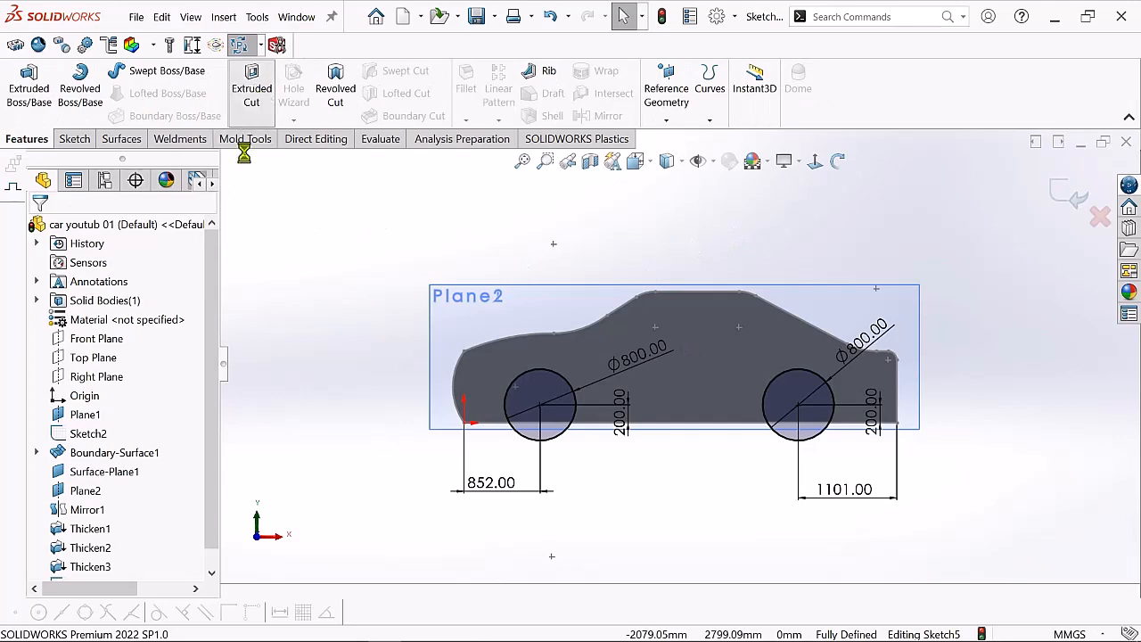
pyautogui.click(839, 160)
pyautogui.moveTo(678, 339); pyautogui.dragTo(772, 260)
pyautogui.click(84, 324)
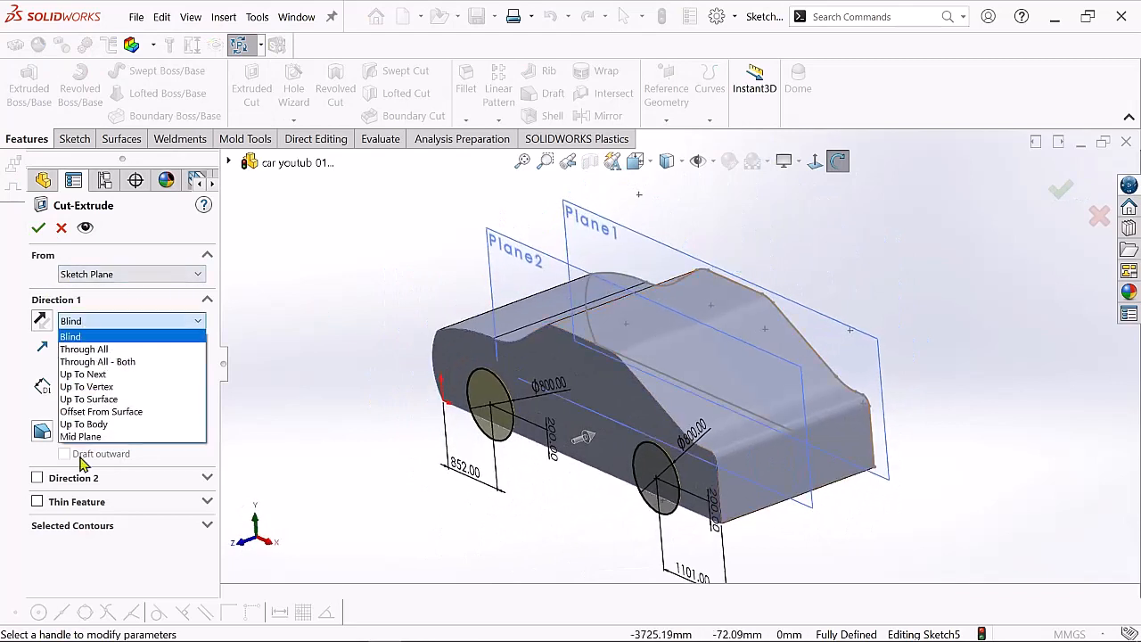
pyautogui.click(89, 349)
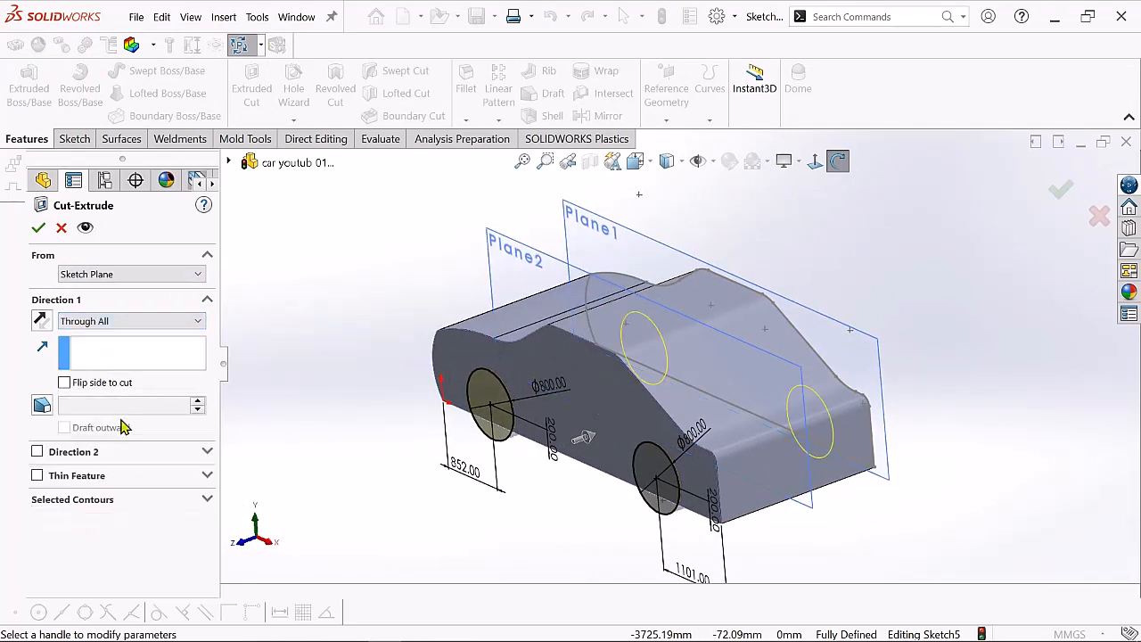
pyautogui.moveTo(851, 204); pyautogui.dragTo(476, 347)
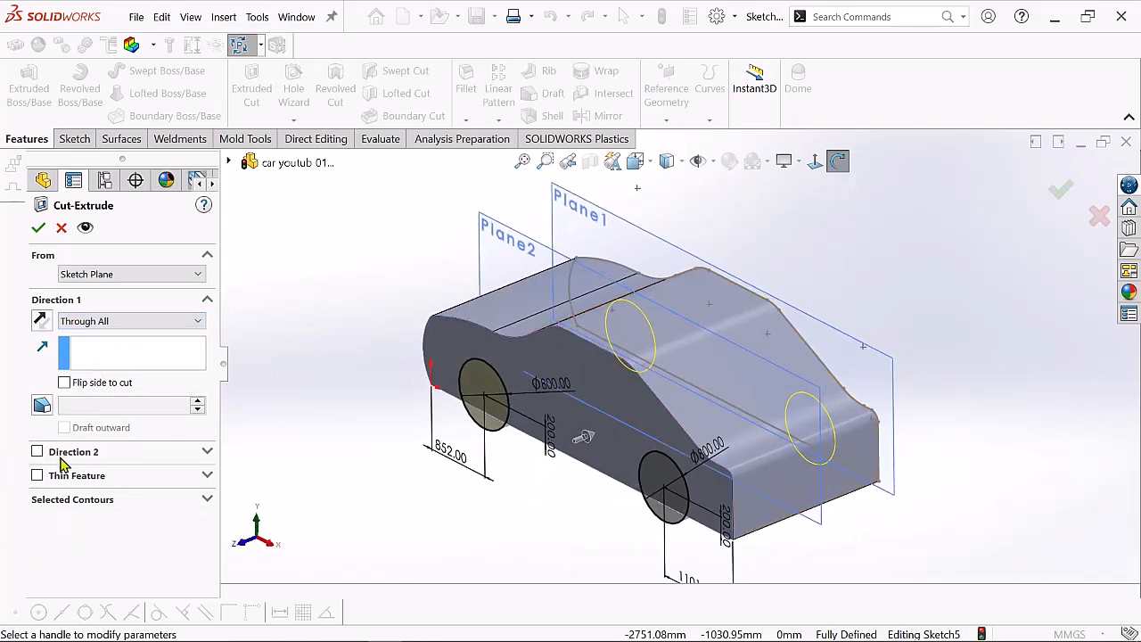
pyautogui.click(37, 228)
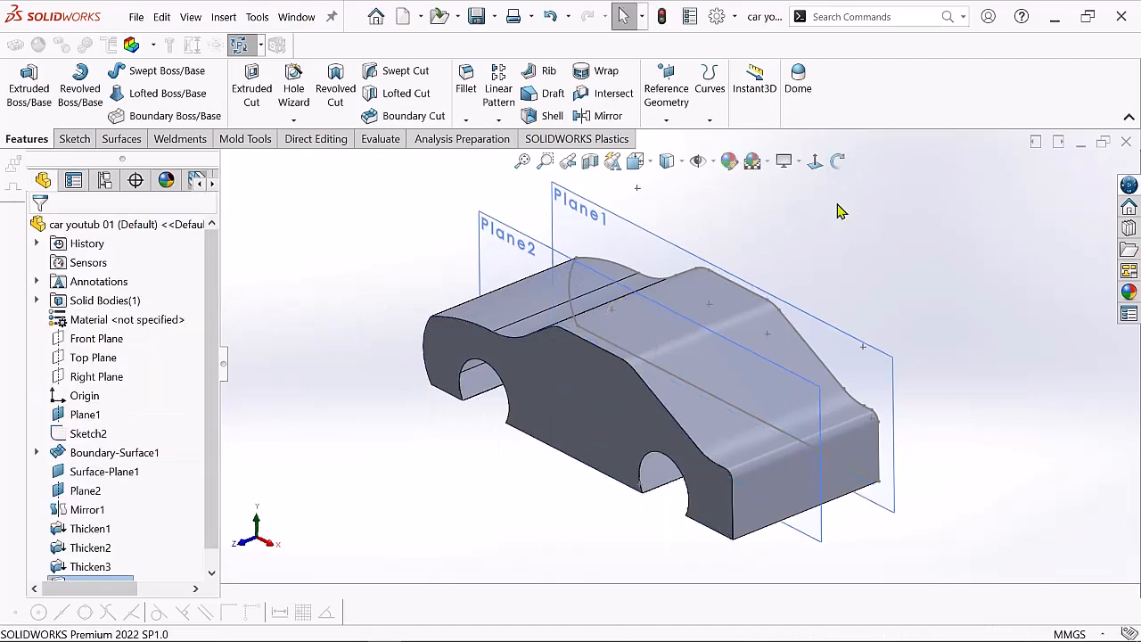
# Examine the wheel openings and the car body's side from several angles
pyautogui.click(842, 167)
pyautogui.moveTo(815, 227); pyautogui.dragTo(845, 285)
pyautogui.scroll(-1, 731, 377)
pyautogui.moveTo(720, 292); pyautogui.dragTo(654, 356)
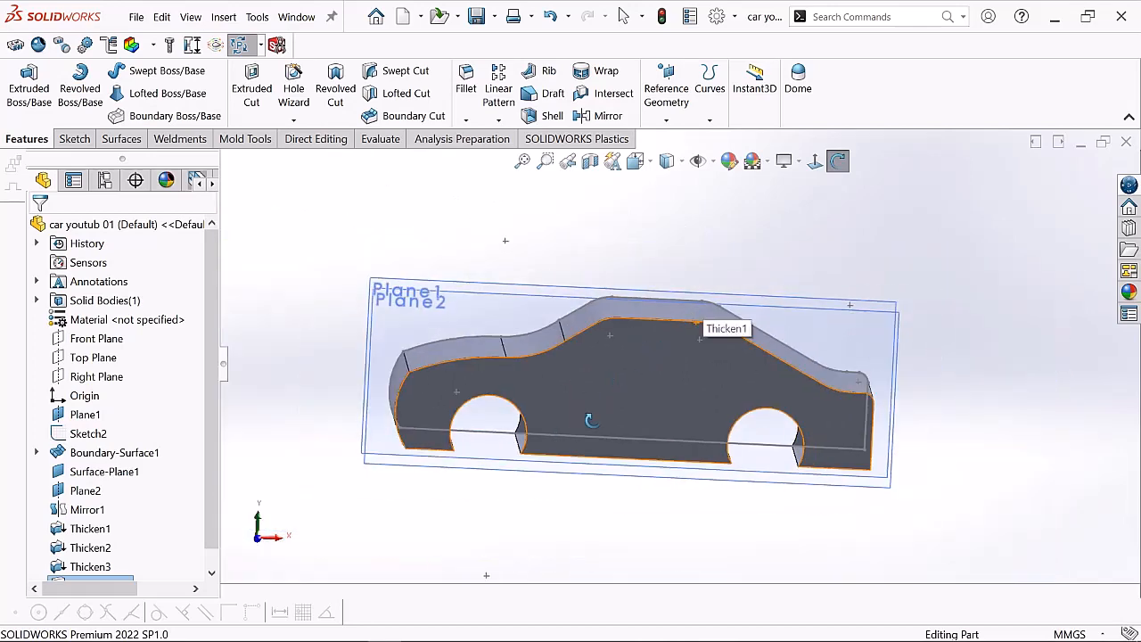
pyautogui.moveTo(589, 420)
pyautogui.mouseDown()
pyautogui.moveTo(621, 415)
pyautogui.moveTo(571, 439)
pyautogui.moveTo(611, 458)
pyautogui.moveTo(632, 426)
pyautogui.moveTo(603, 405)
pyautogui.mouseUp()
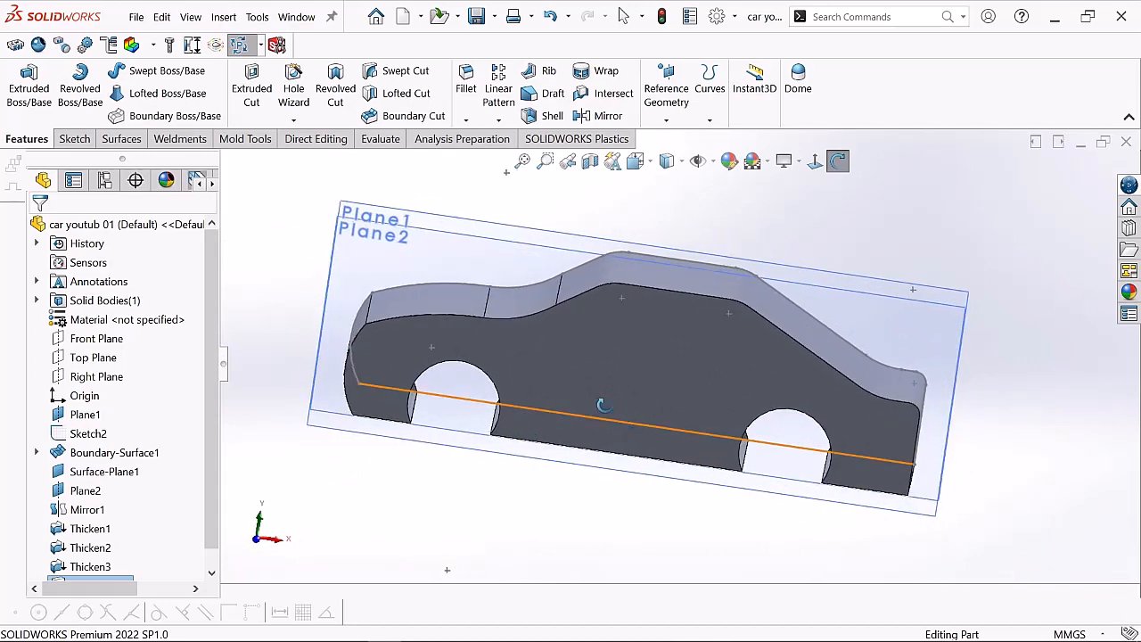
pyautogui.rightClick(575, 212)
pyautogui.click(560, 216)
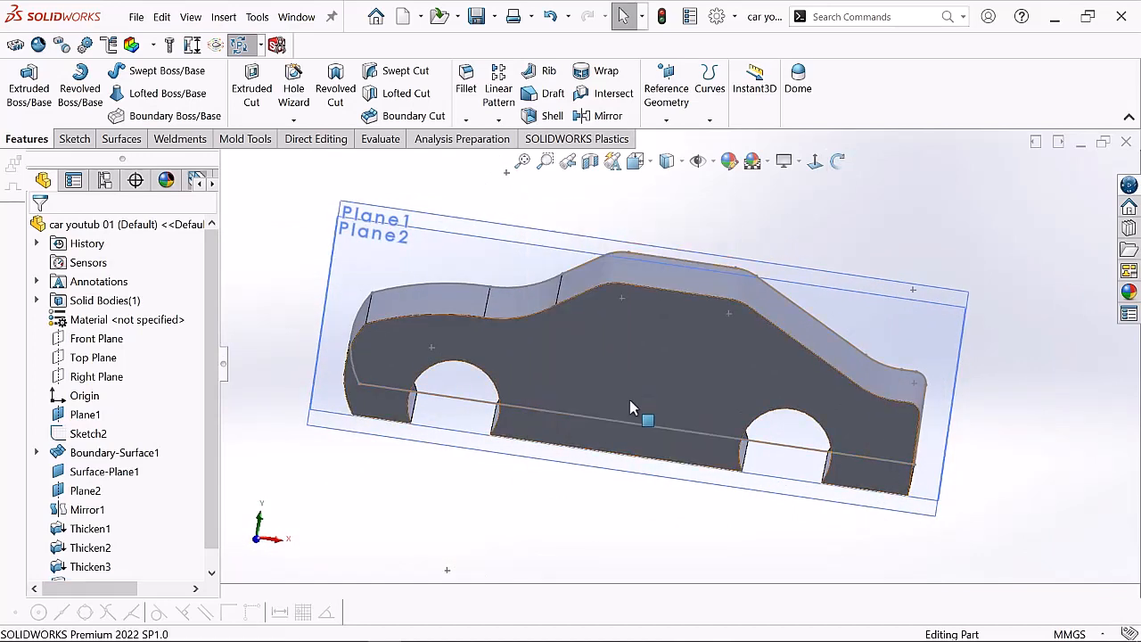